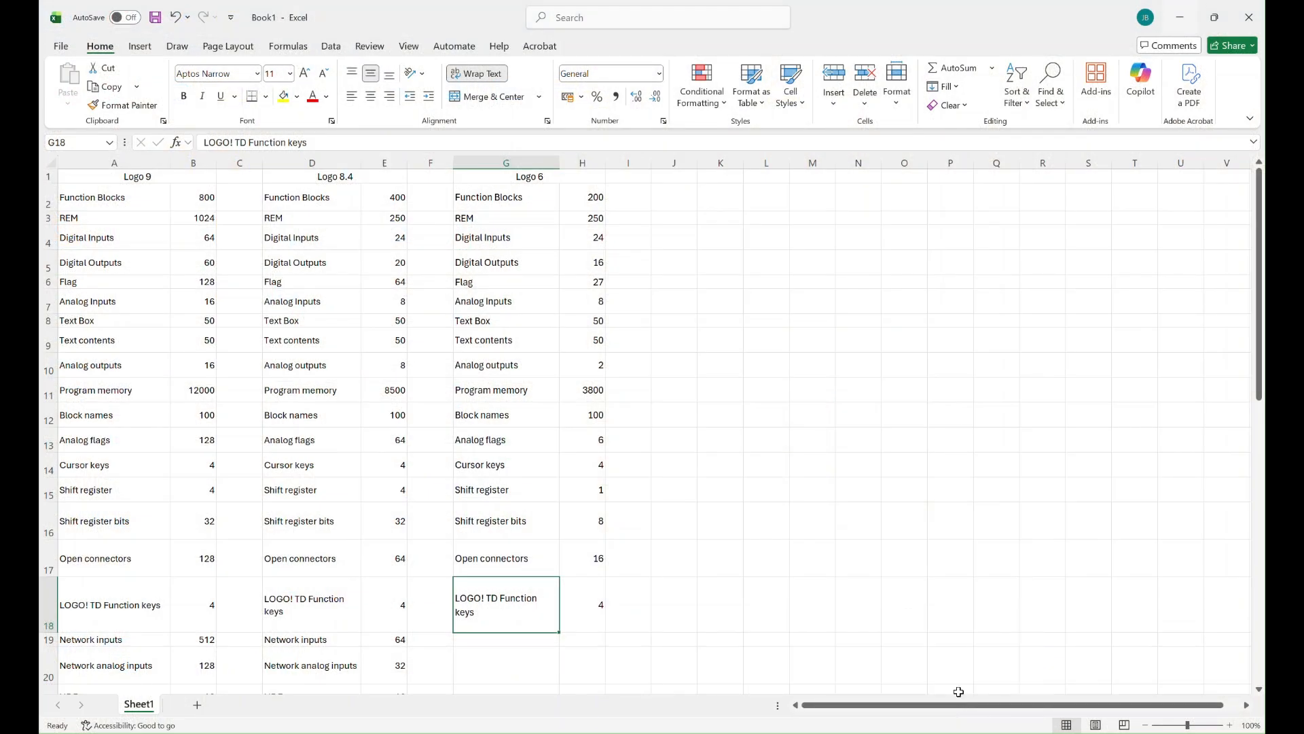
Step: Compare the Logo 9 and Logo 8.4 digital inputs, then examine Logo 9's digital output, flag, analog input, text box and analog output limits
click(958, 692)
click(202, 240)
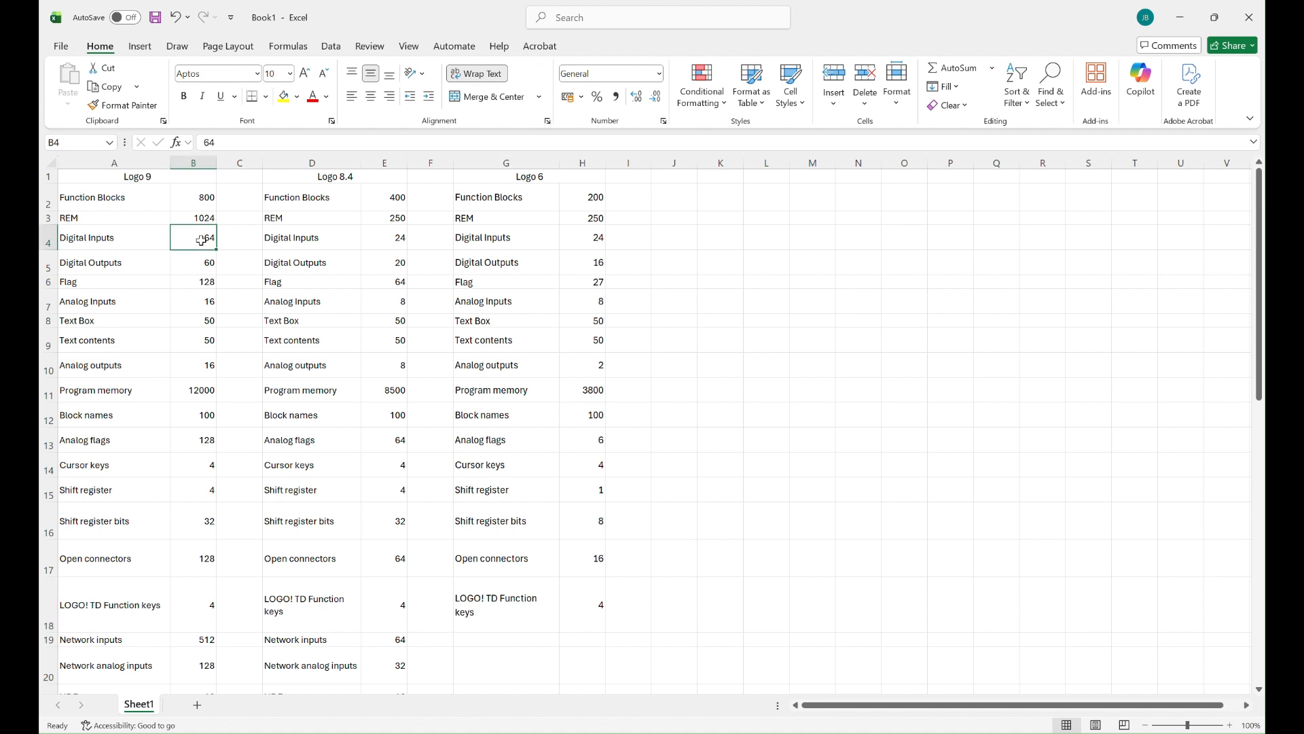
click(394, 239)
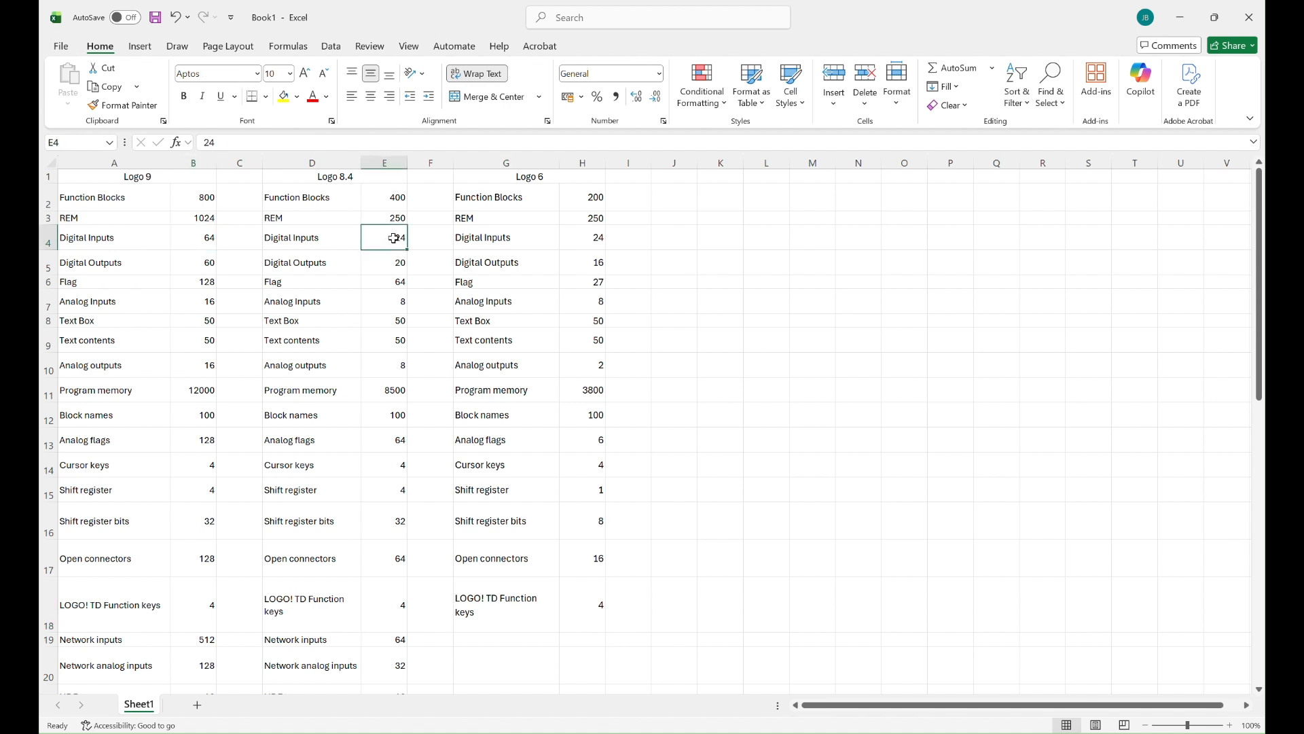
click(191, 264)
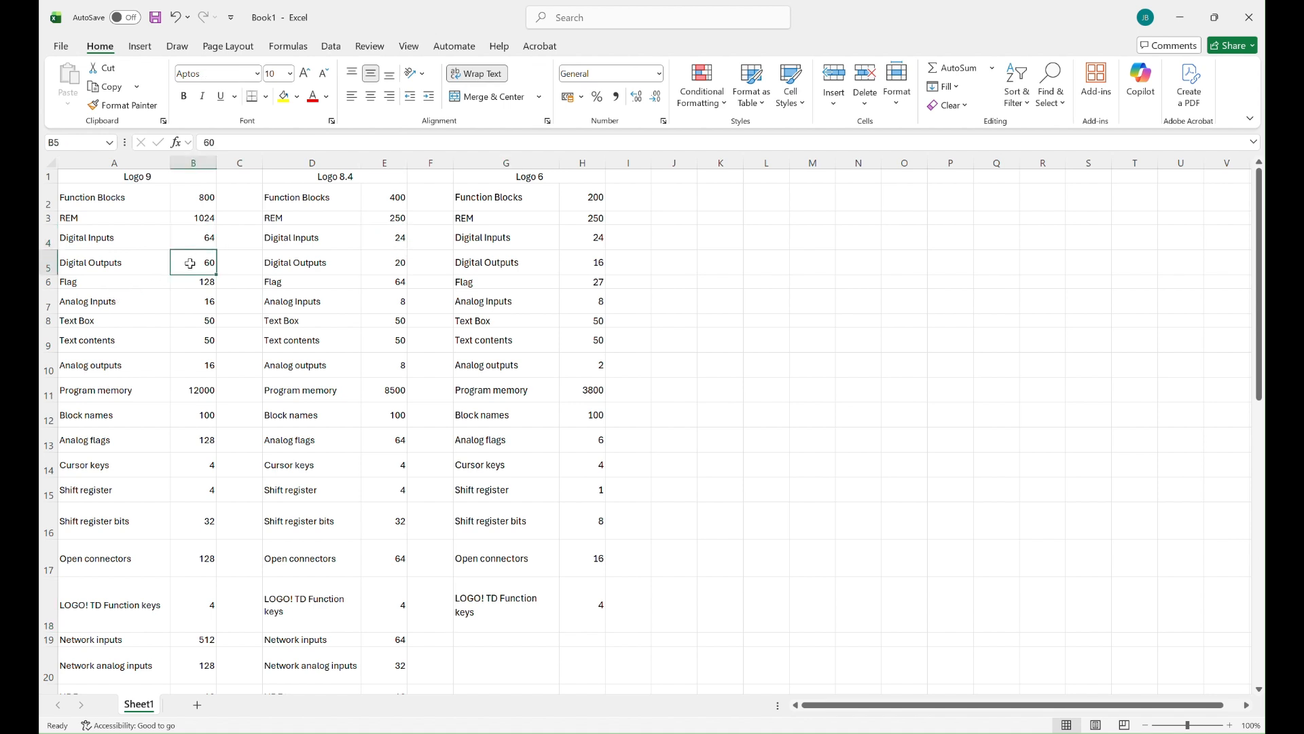
click(190, 285)
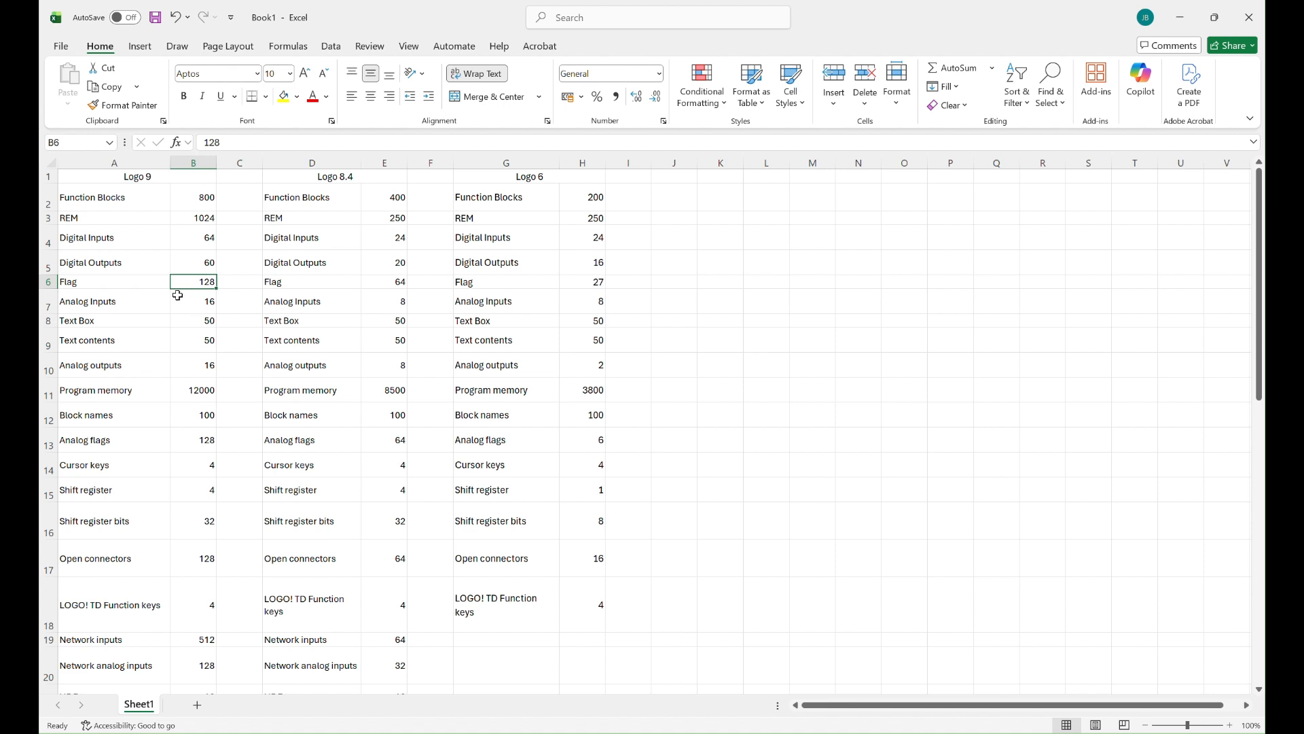
click(191, 302)
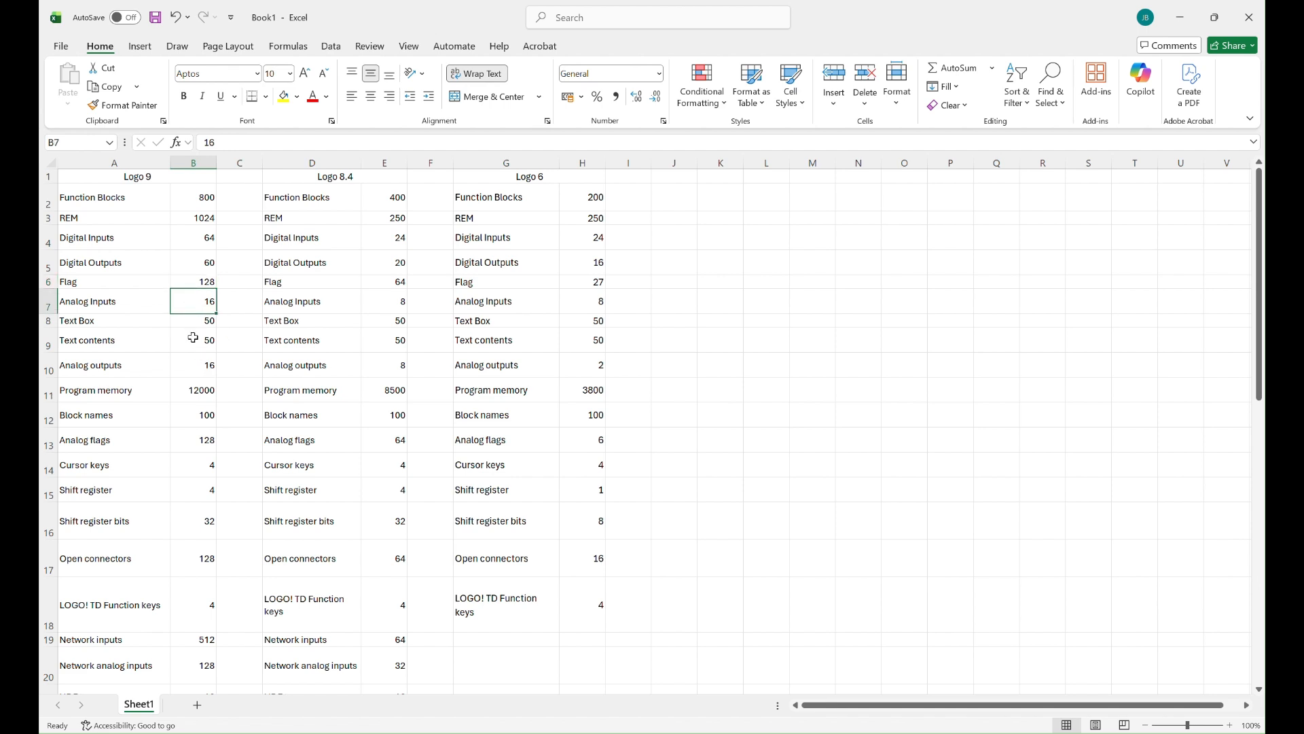
click(188, 323)
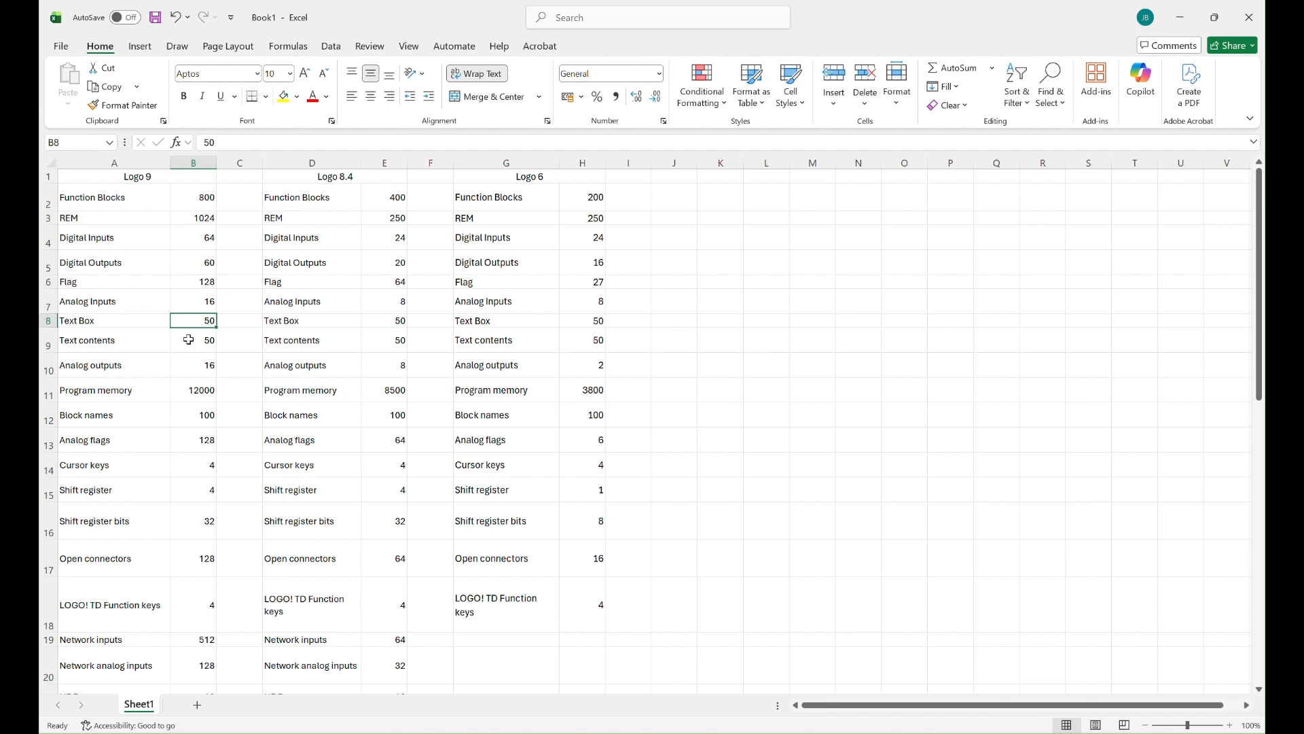
click(193, 371)
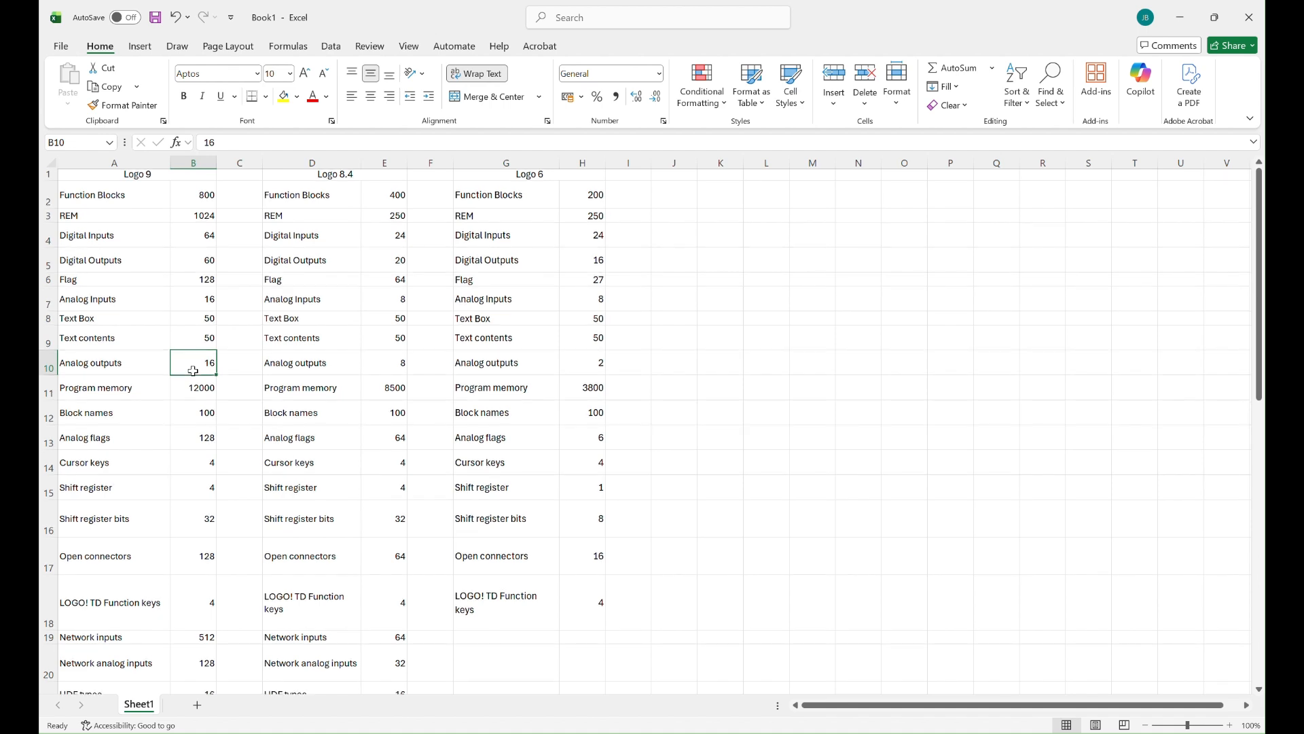
Step: Examine the Logo 9 figures for program memory, analog flags and open connectors beside the Logo 8.4 and Logo 6 columns
scroll(193, 371, down, 1)
click(193, 371)
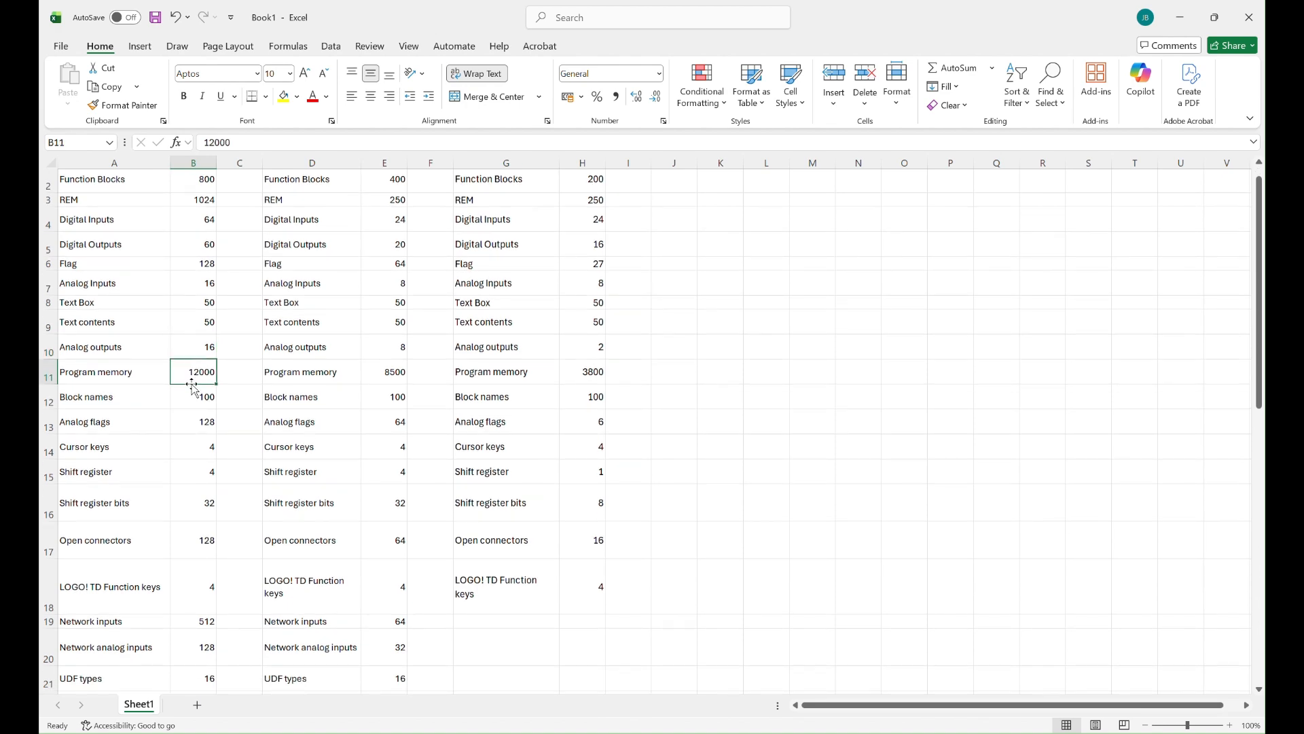
click(191, 422)
scroll(191, 422, down, 1)
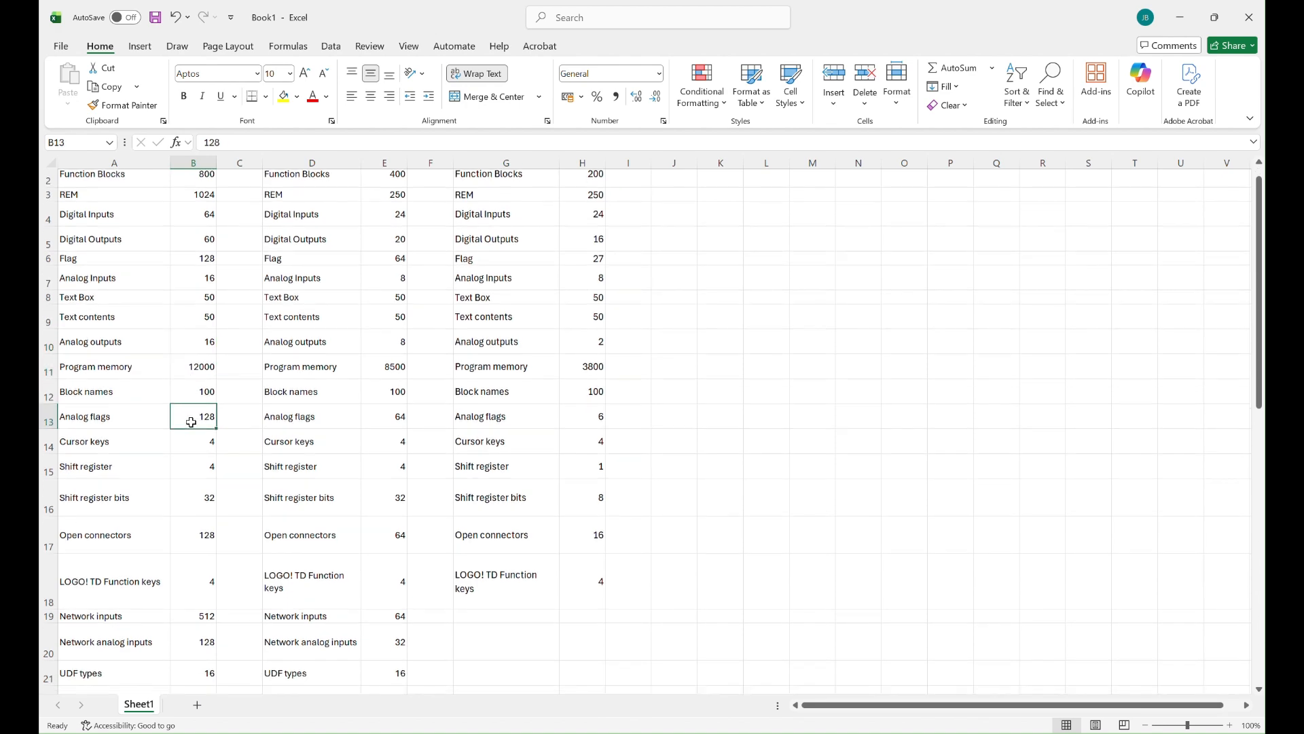
scroll(191, 422, down, 2)
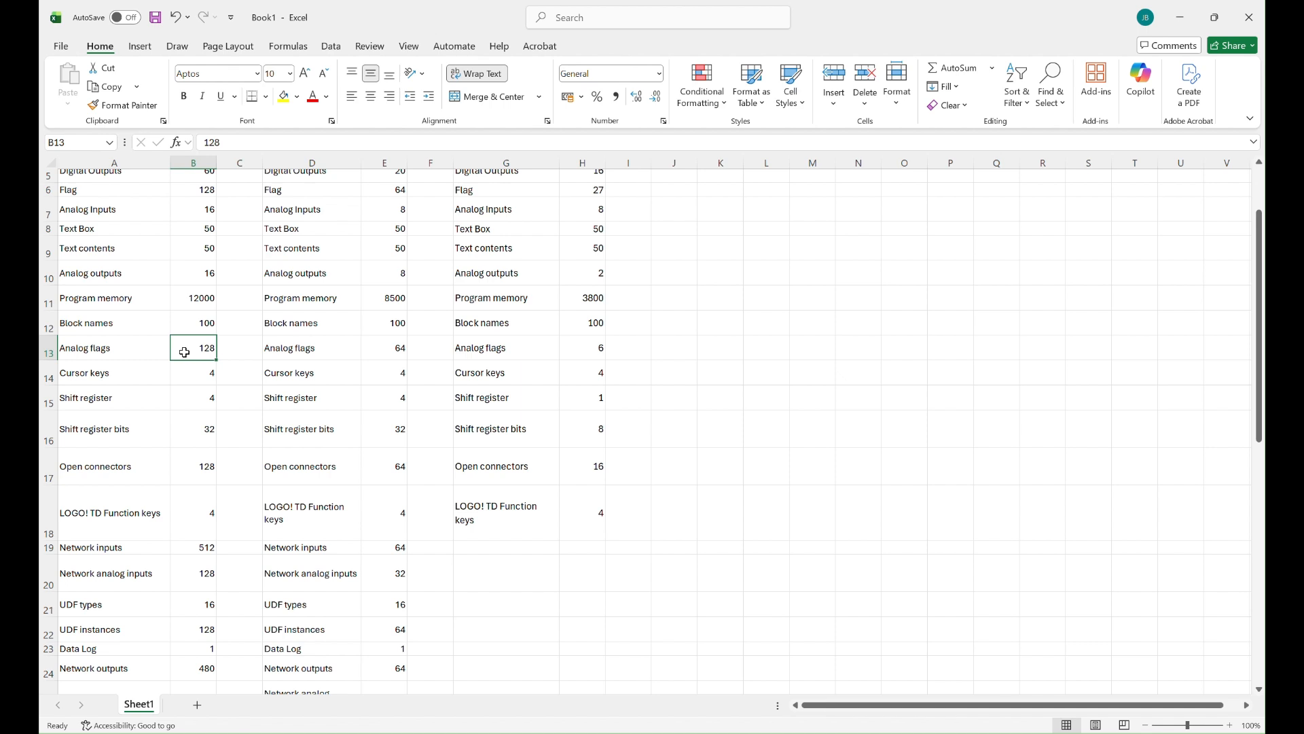
scroll(184, 352, down, 1)
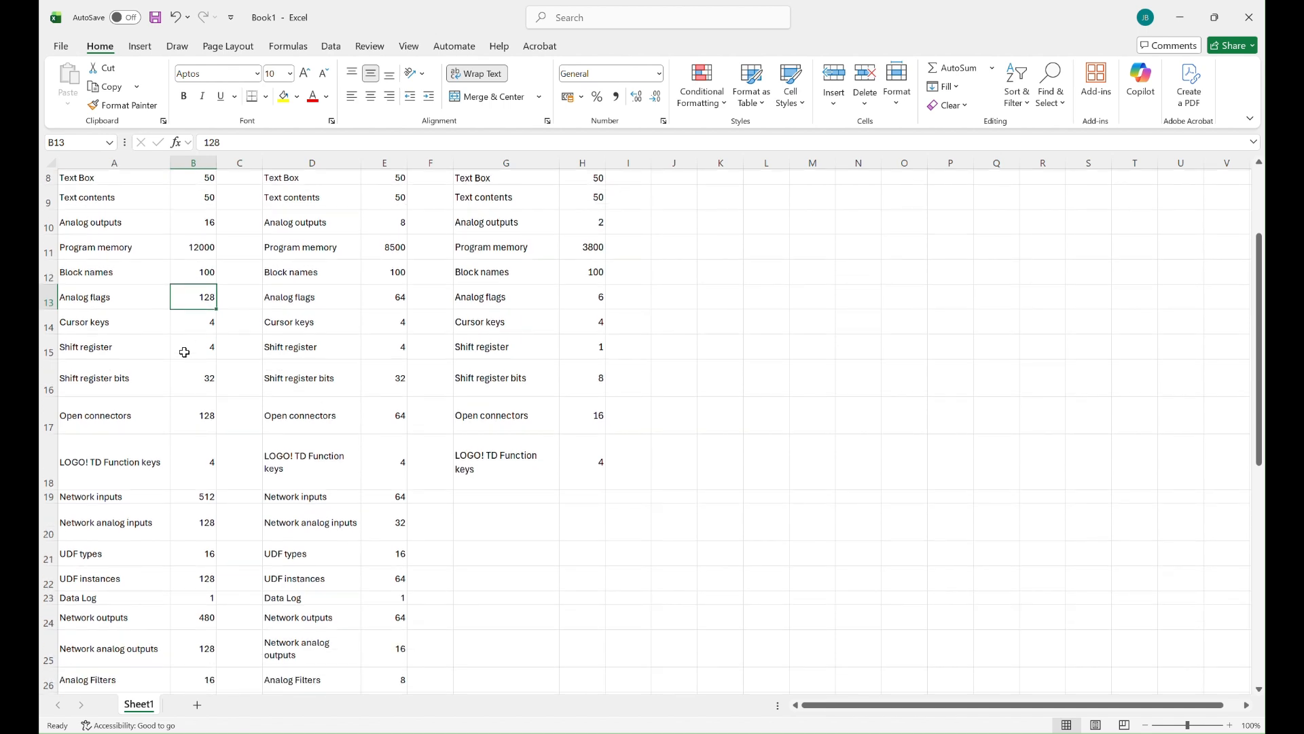
scroll(184, 352, down, 1)
click(184, 375)
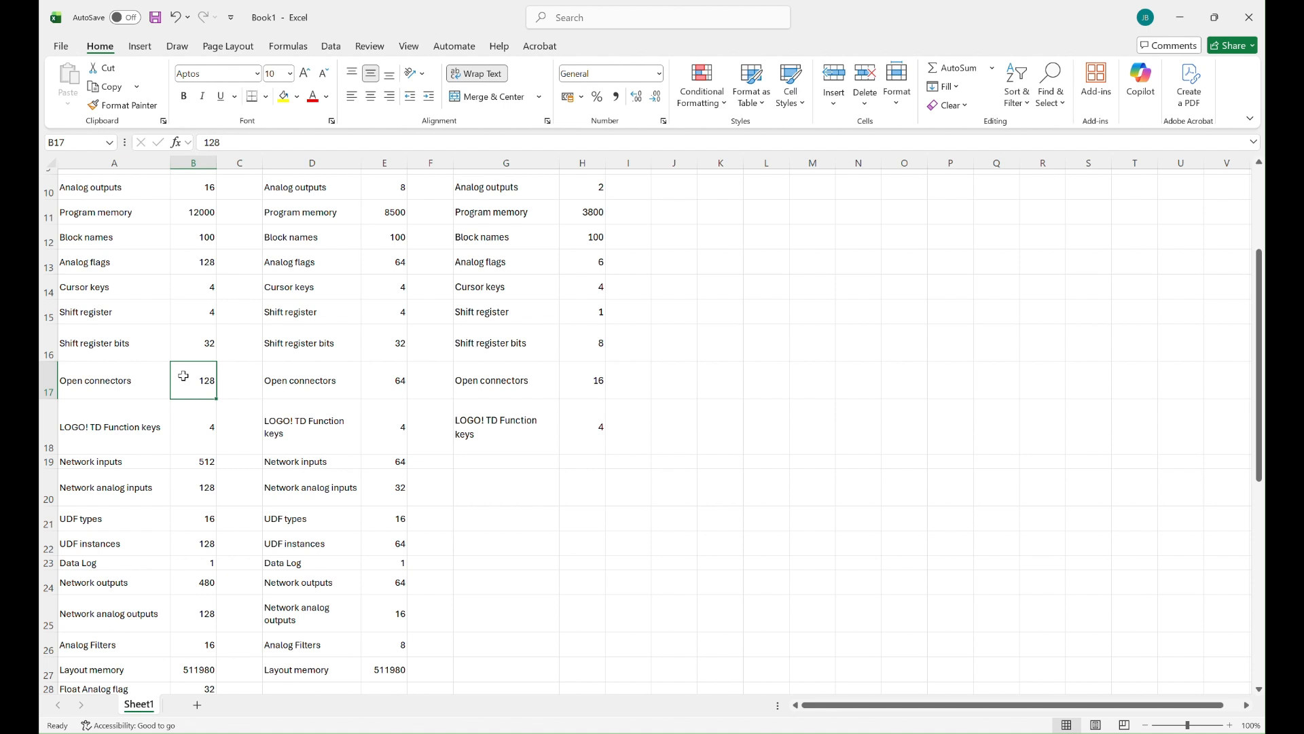
scroll(183, 375, down, 1)
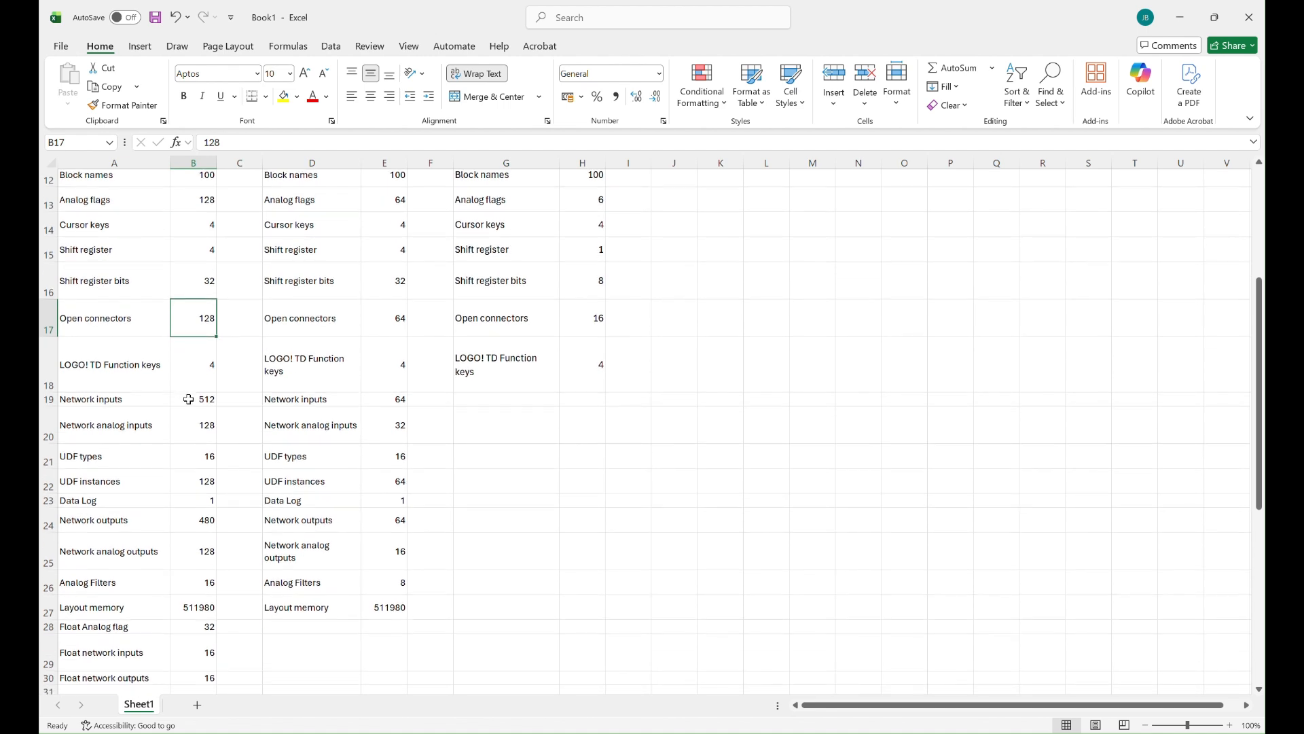
Step: Examine the Logo 9 limits for network inputs, network analog inputs, UDF instances, data log, network outputs and network analog outputs
click(188, 400)
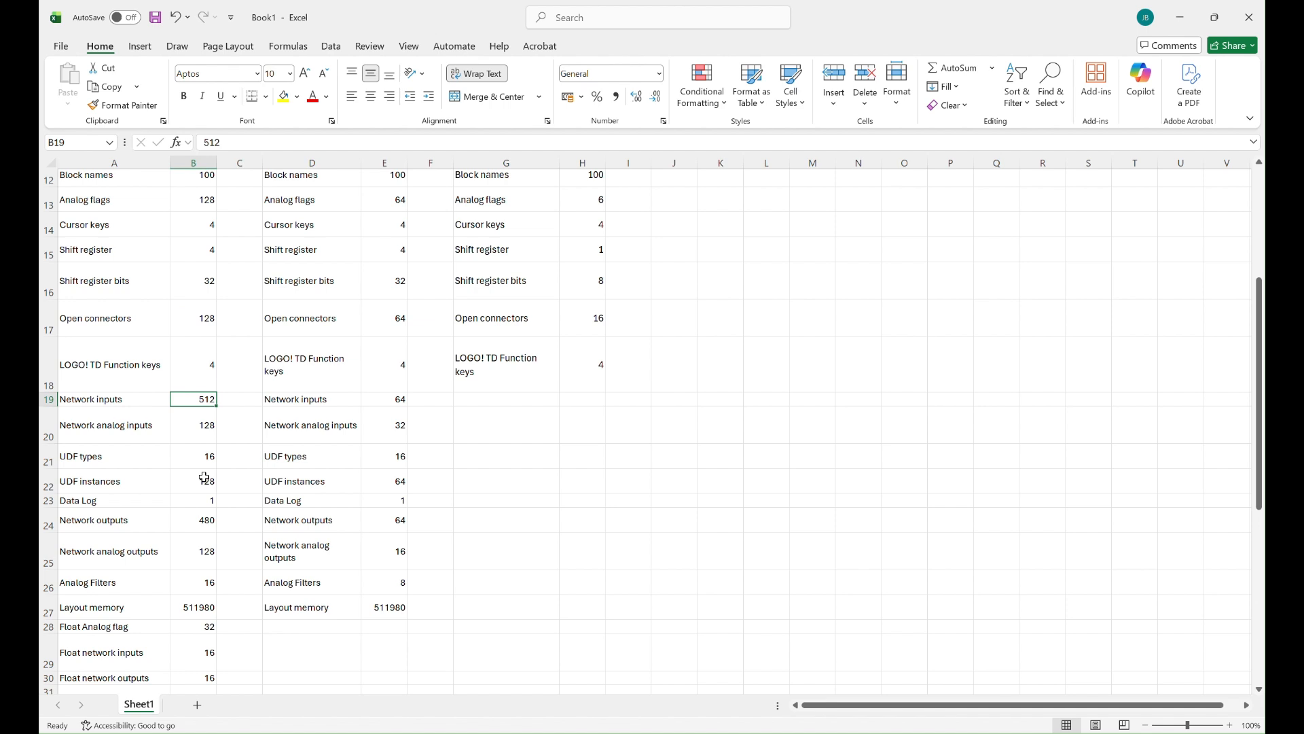
click(197, 428)
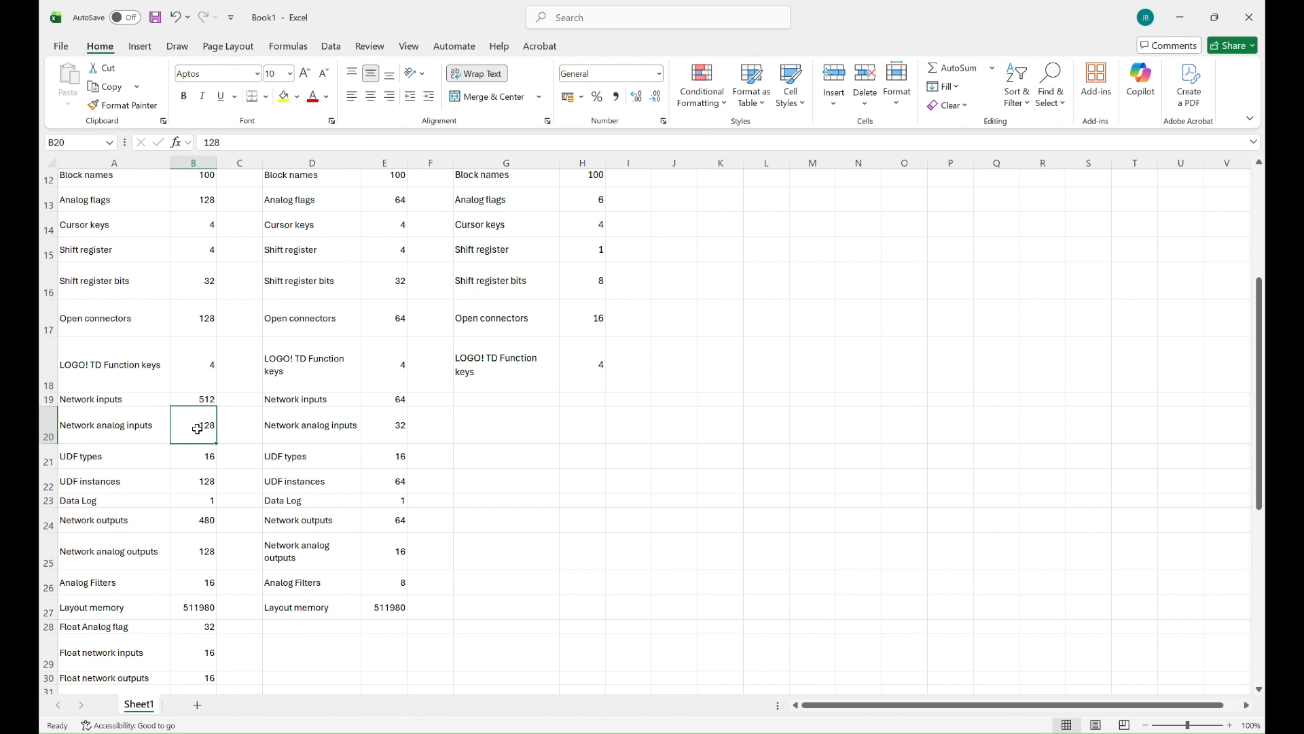
scroll(197, 429, down, 1)
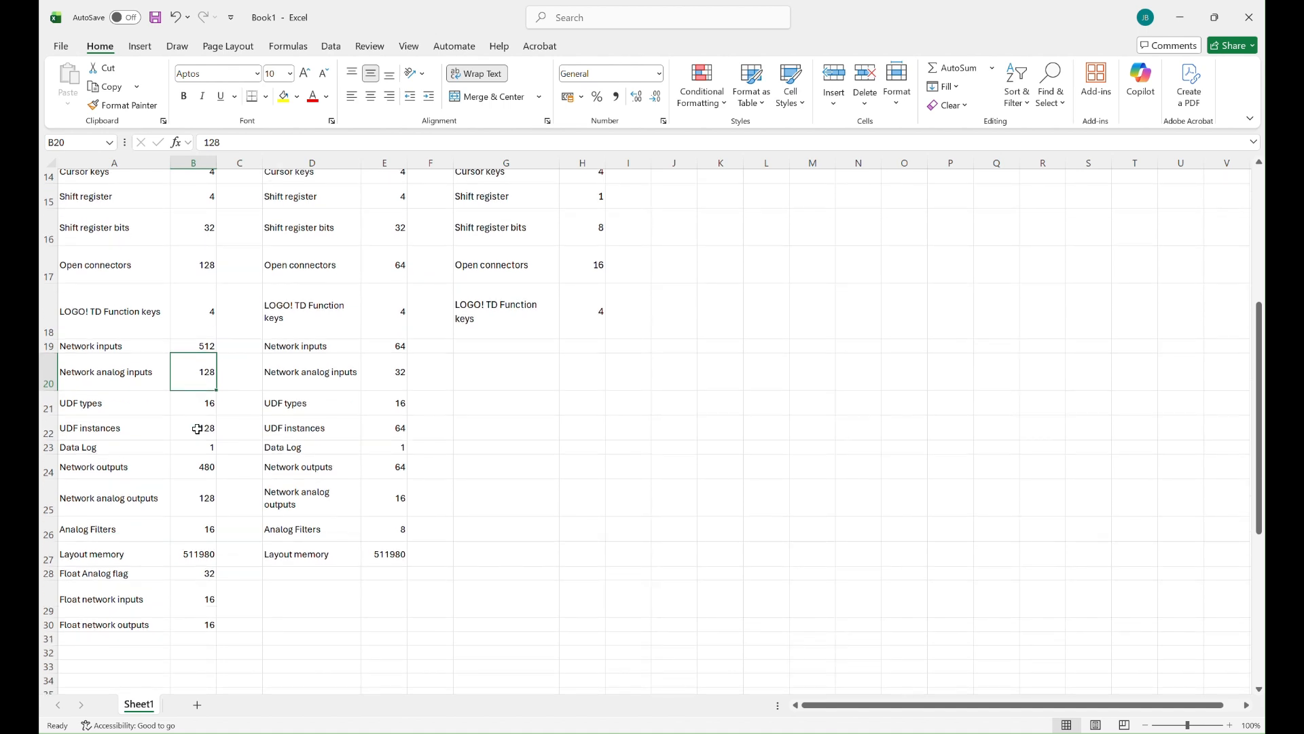
scroll(197, 428, down, 1)
click(191, 362)
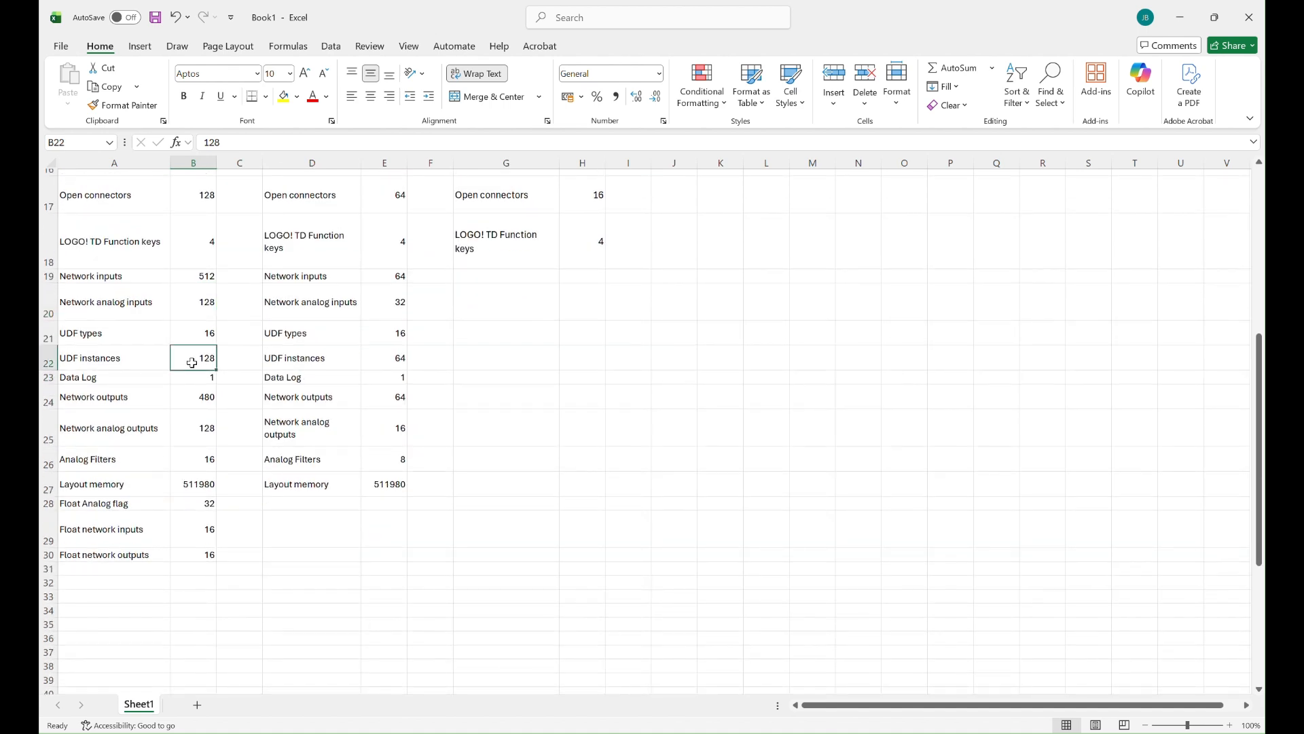
click(192, 378)
click(186, 356)
click(190, 397)
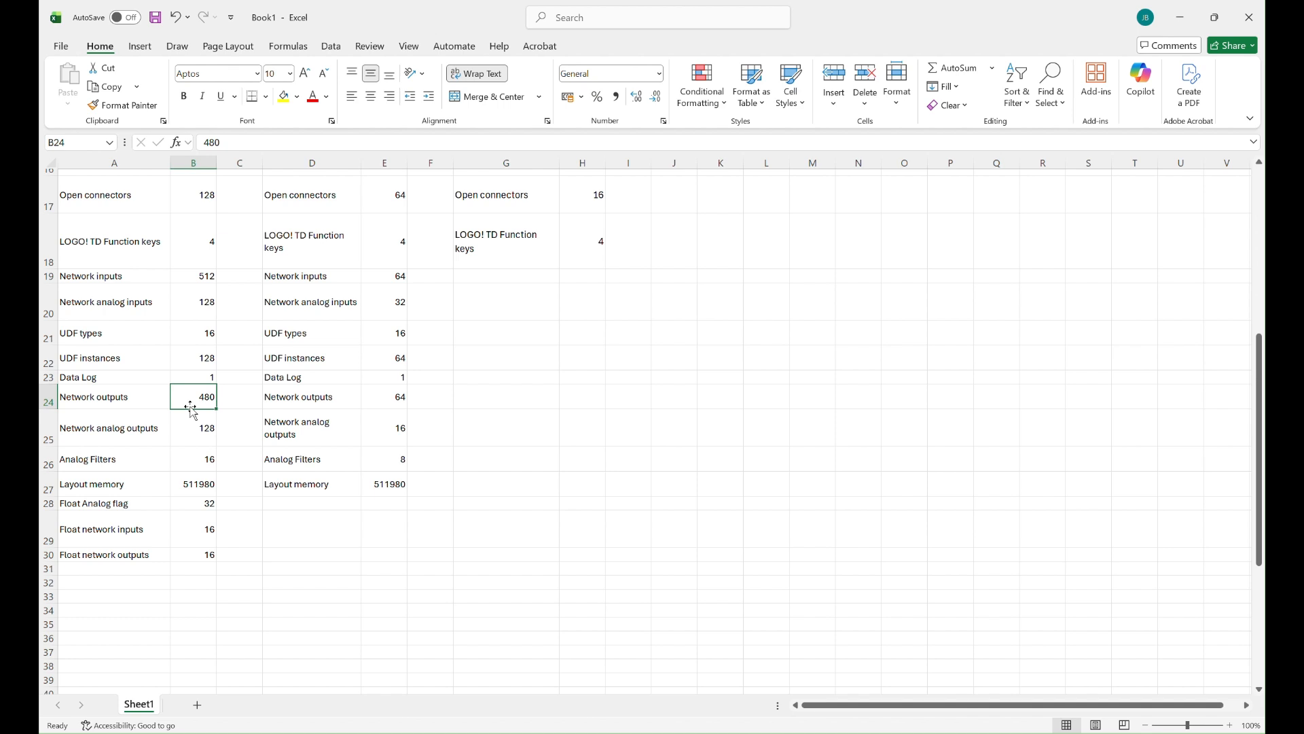
click(193, 439)
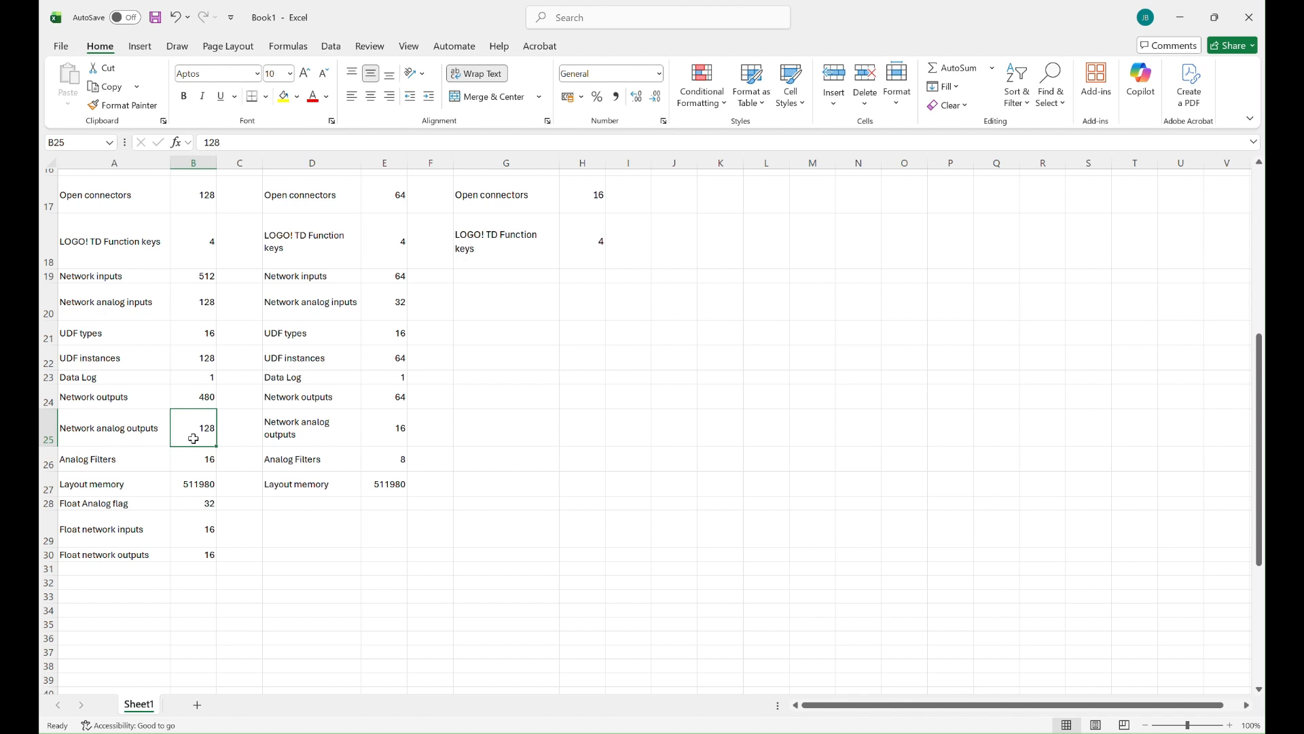
Step: Examine the Logo 9 rows for float analog flag, float network inputs and float network outputs at the end of the table
scroll(193, 439, down, 1)
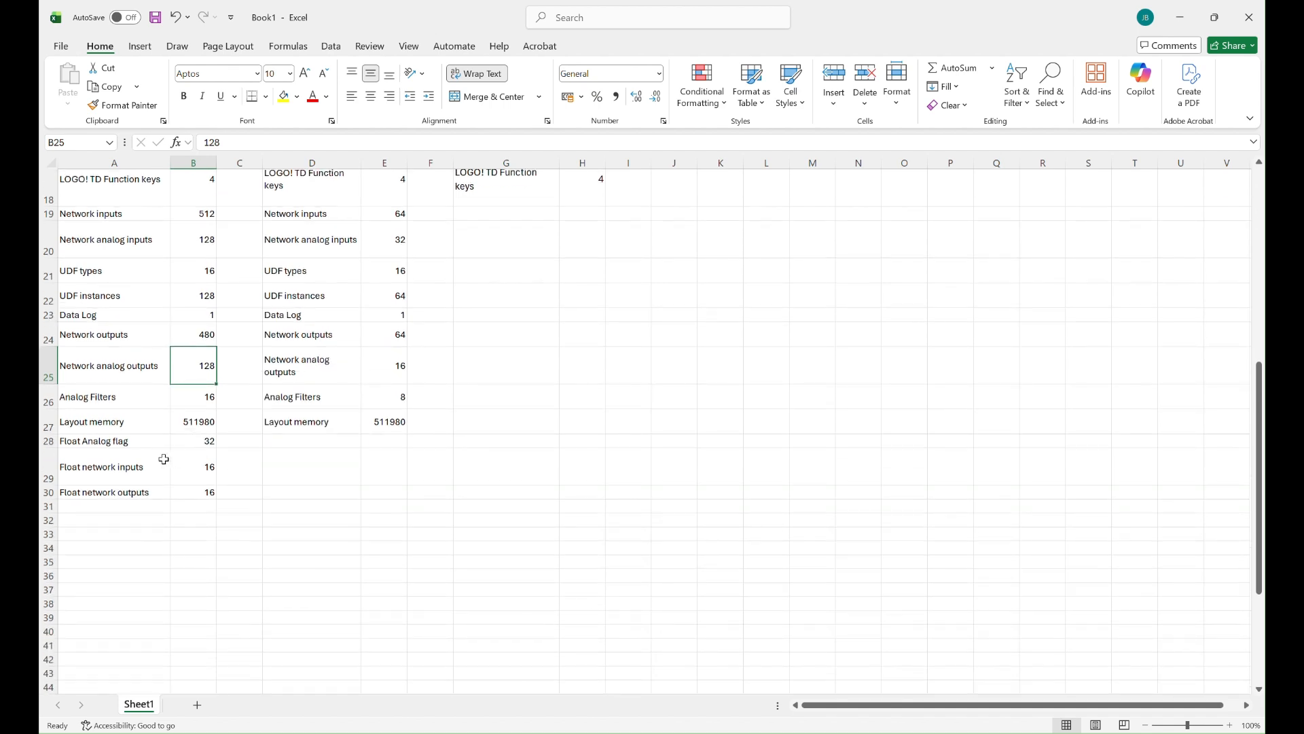
click(196, 440)
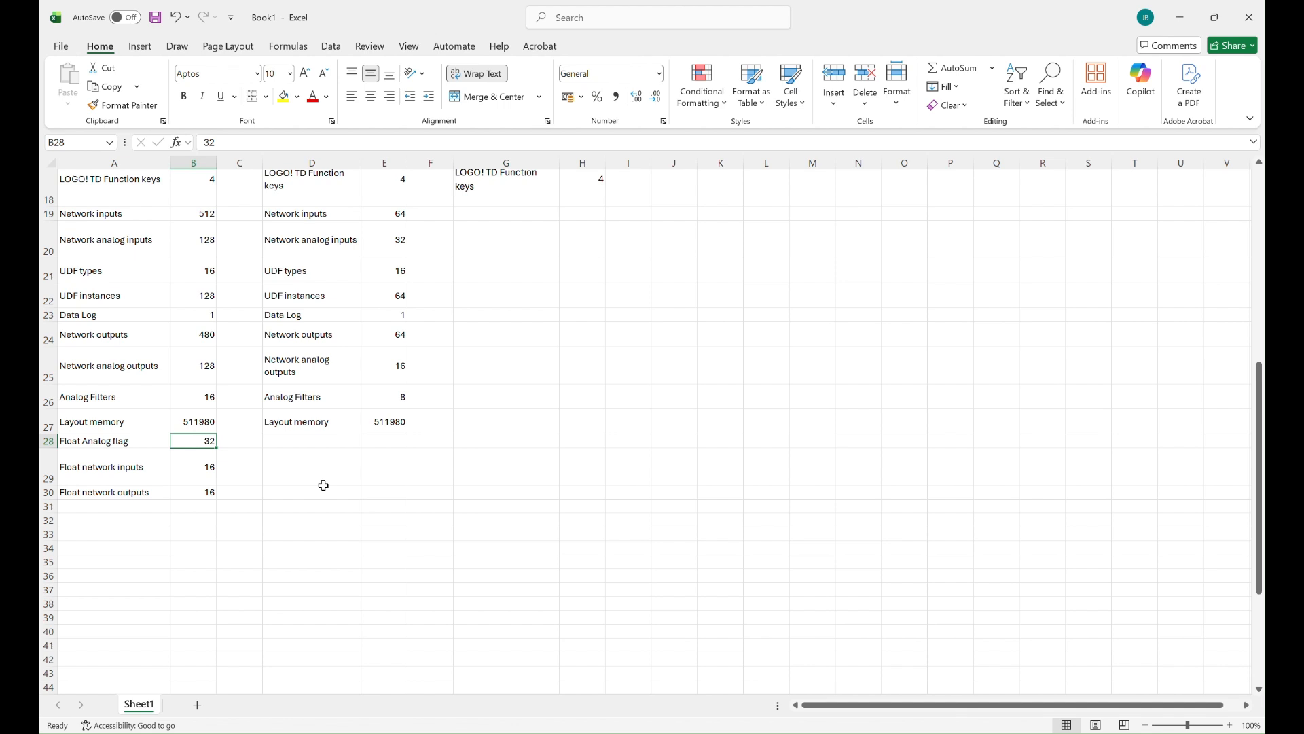
click(177, 474)
click(184, 491)
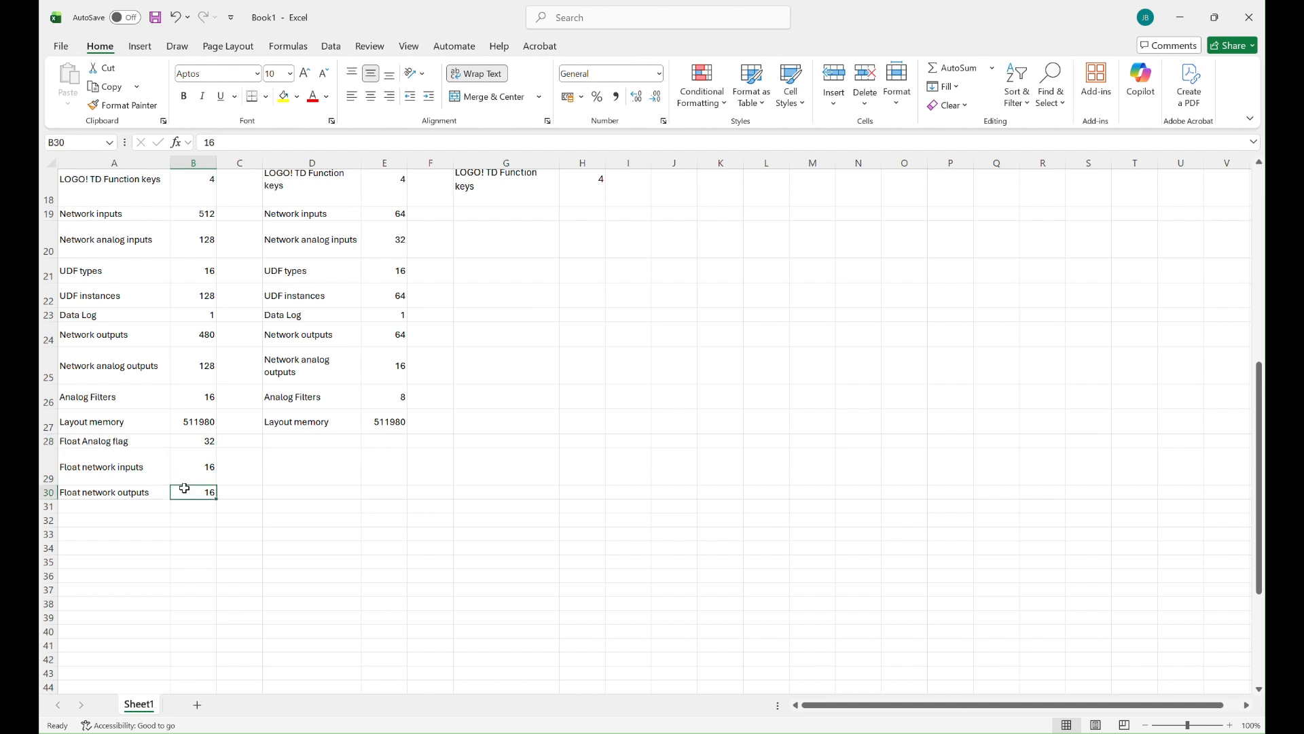
click(135, 481)
click(129, 493)
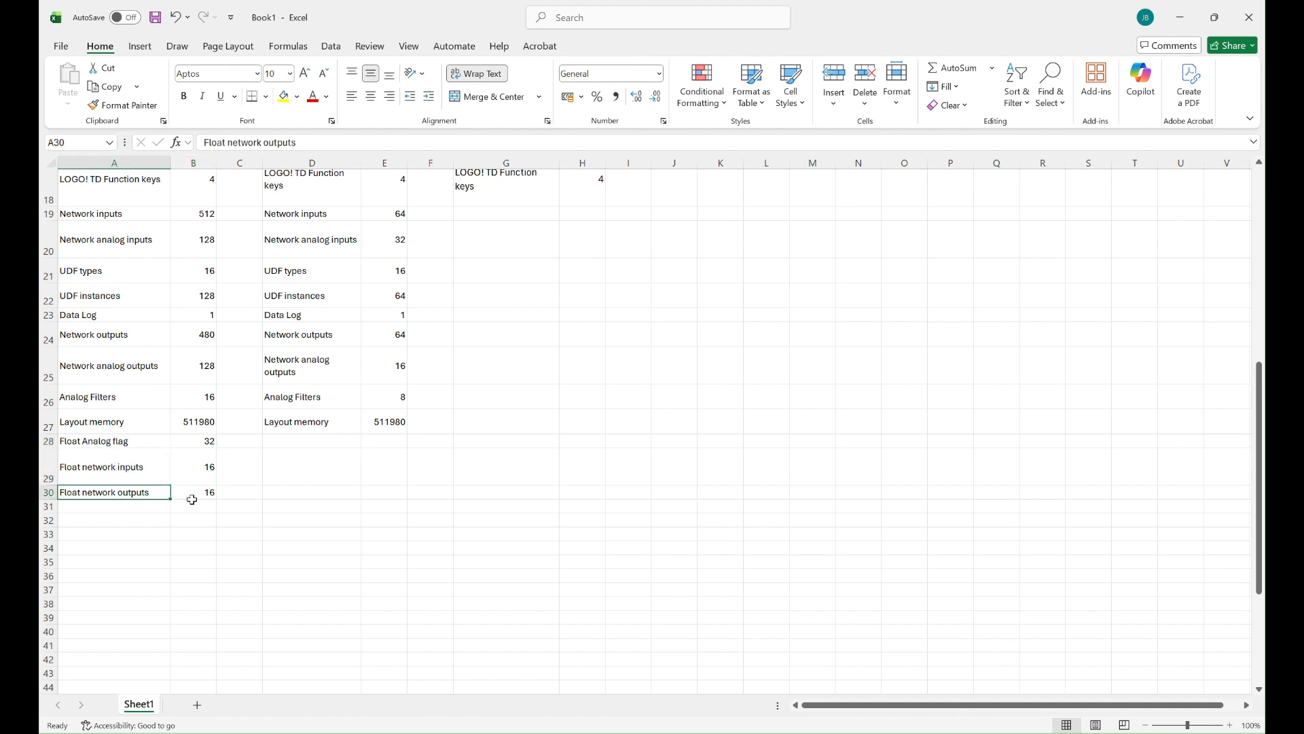
click(193, 496)
drag(194, 502, 193, 466)
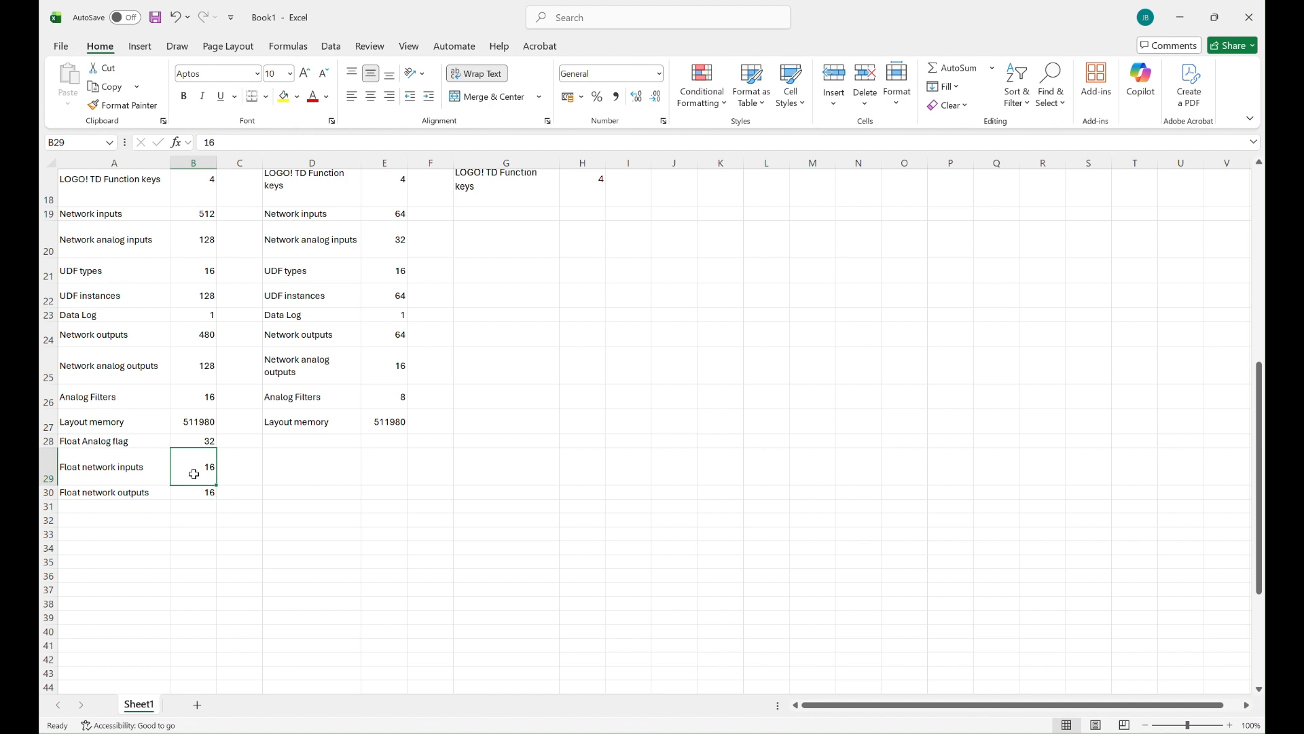
click(129, 491)
click(187, 493)
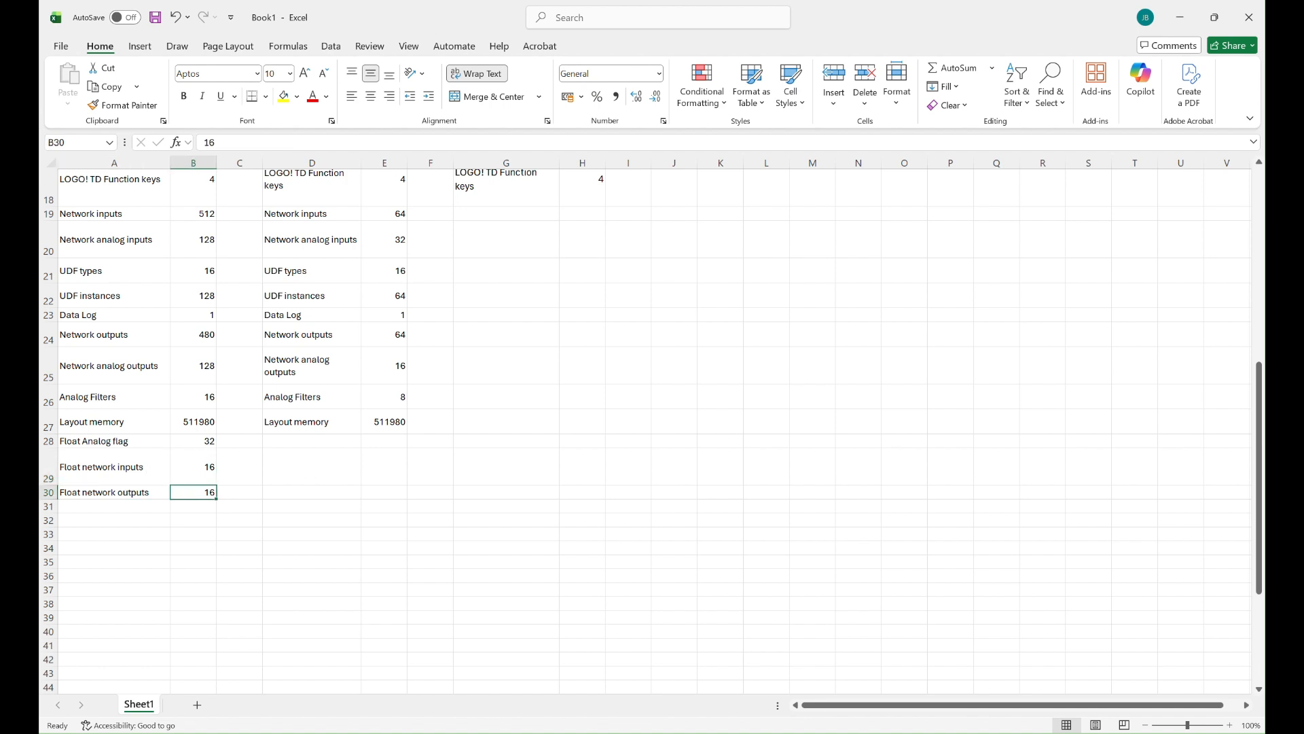
Step: Switch to LOGO!Soft Comfort and locate the float analog flag and network float analog blocks among the instructions
key(alt+Tab)
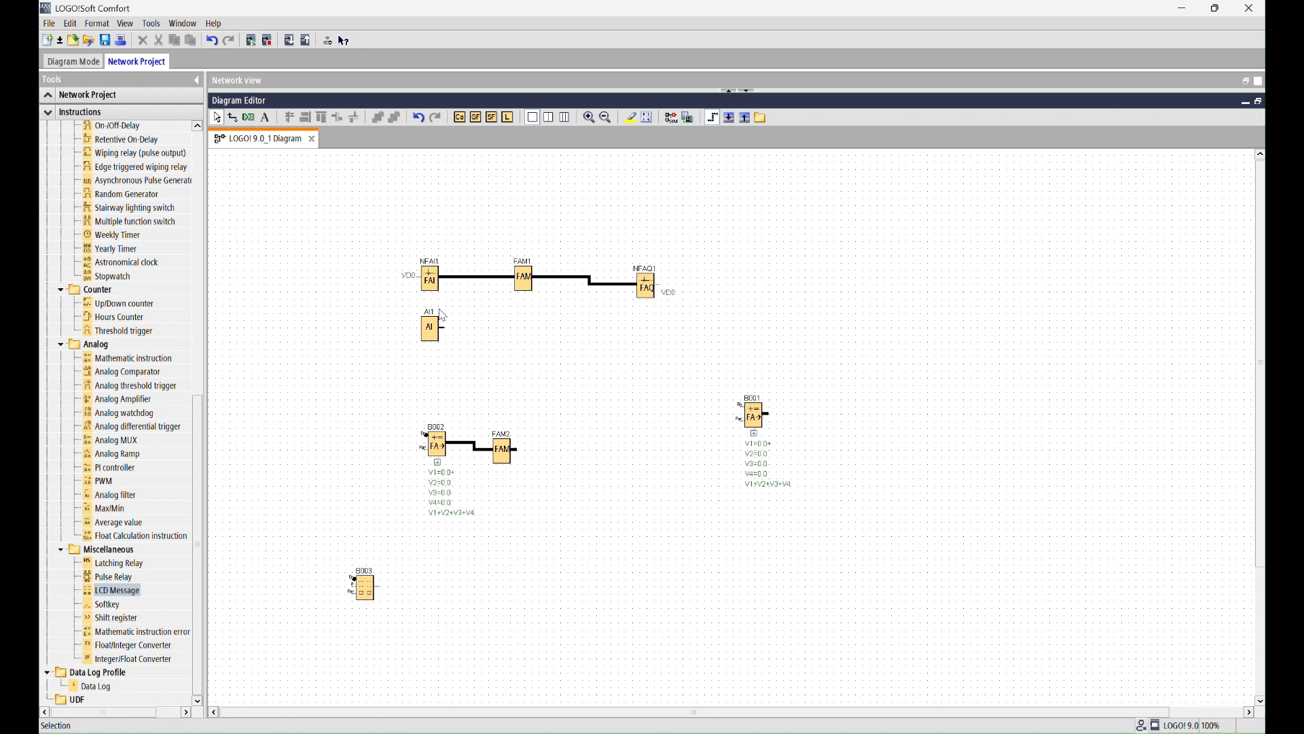
drag(201, 459, 189, 180)
scroll(190, 224, down, 3)
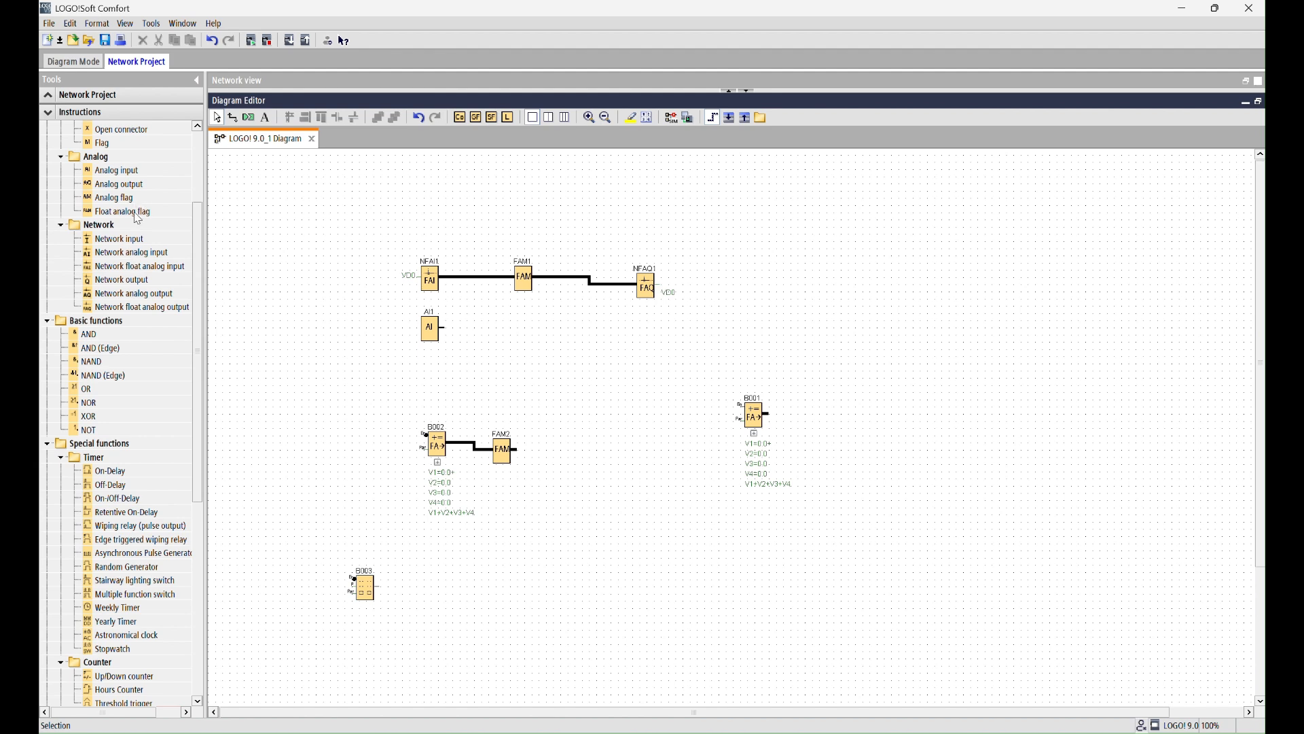
click(135, 309)
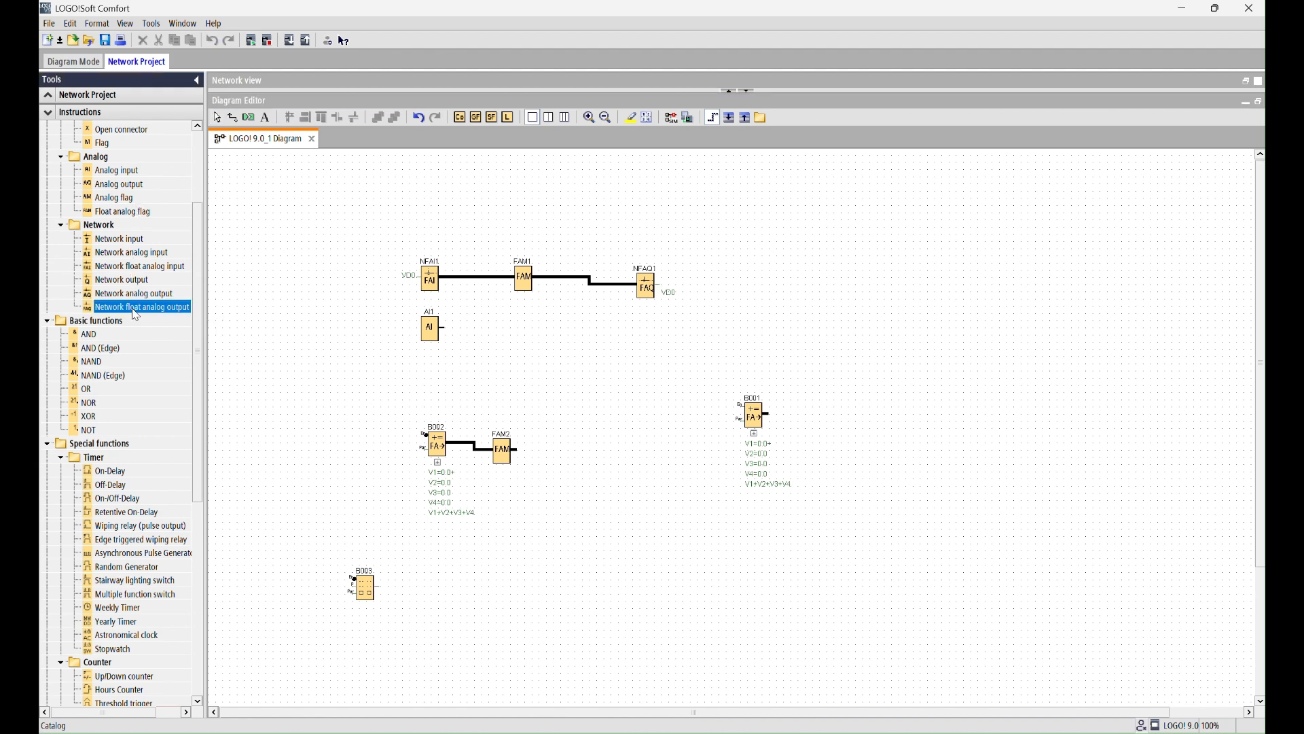
Step: Place a network float analog input in the empty area beside the AI1 block and delete it
click(112, 269)
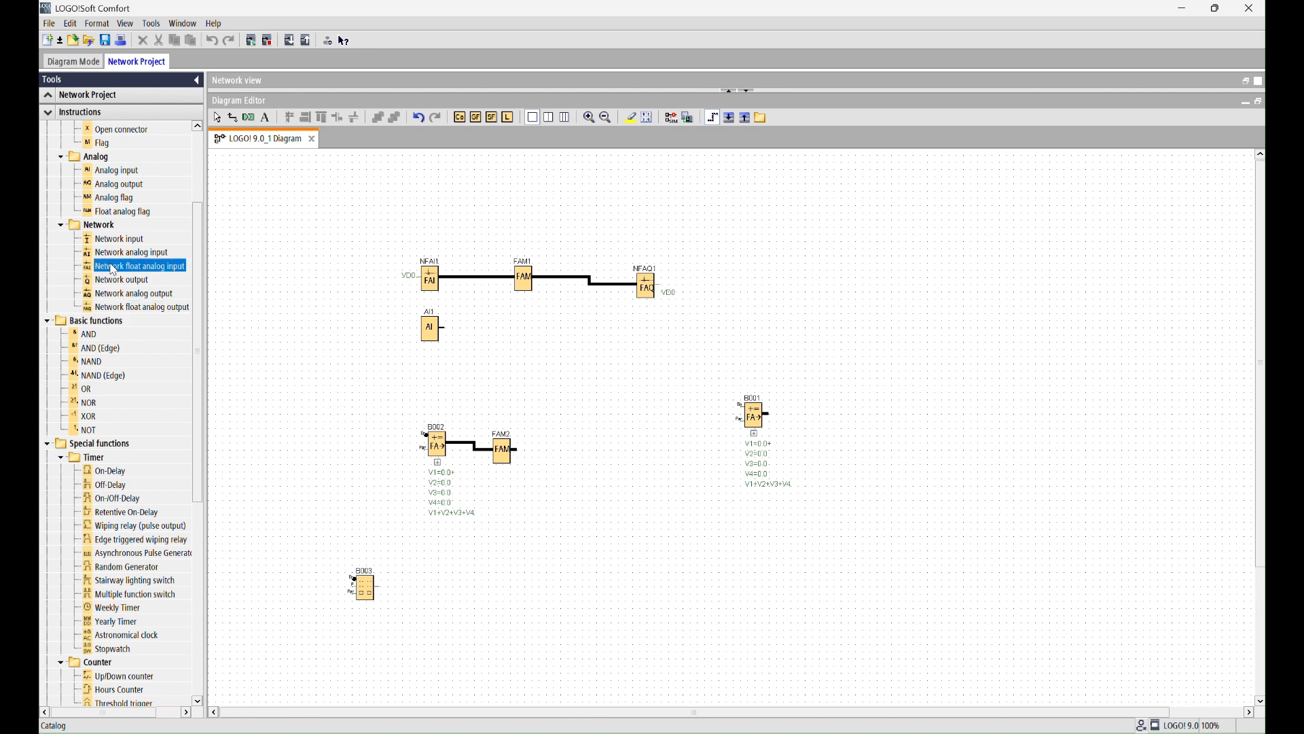
click(295, 354)
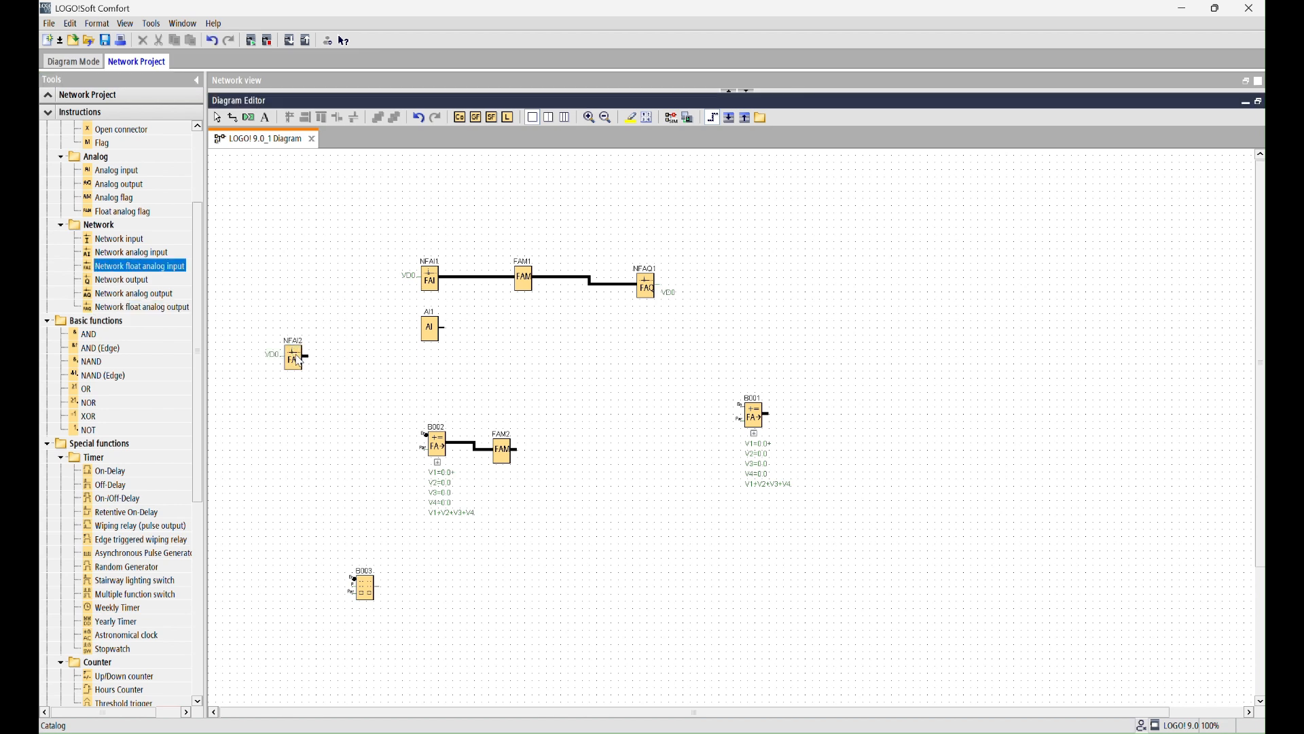
click(299, 360)
key(Delete)
Step: View the parameters of the float analog flag FAM1 and close them without changes
double_click(524, 278)
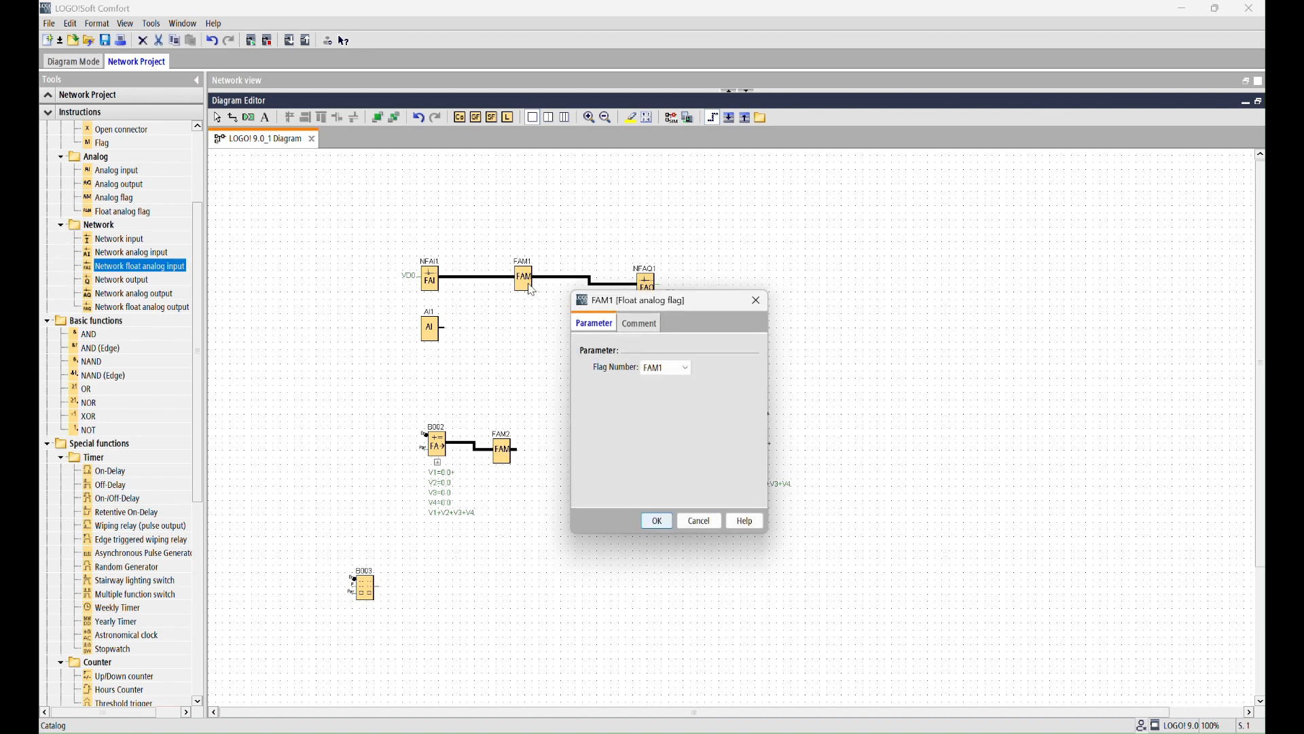
click(700, 521)
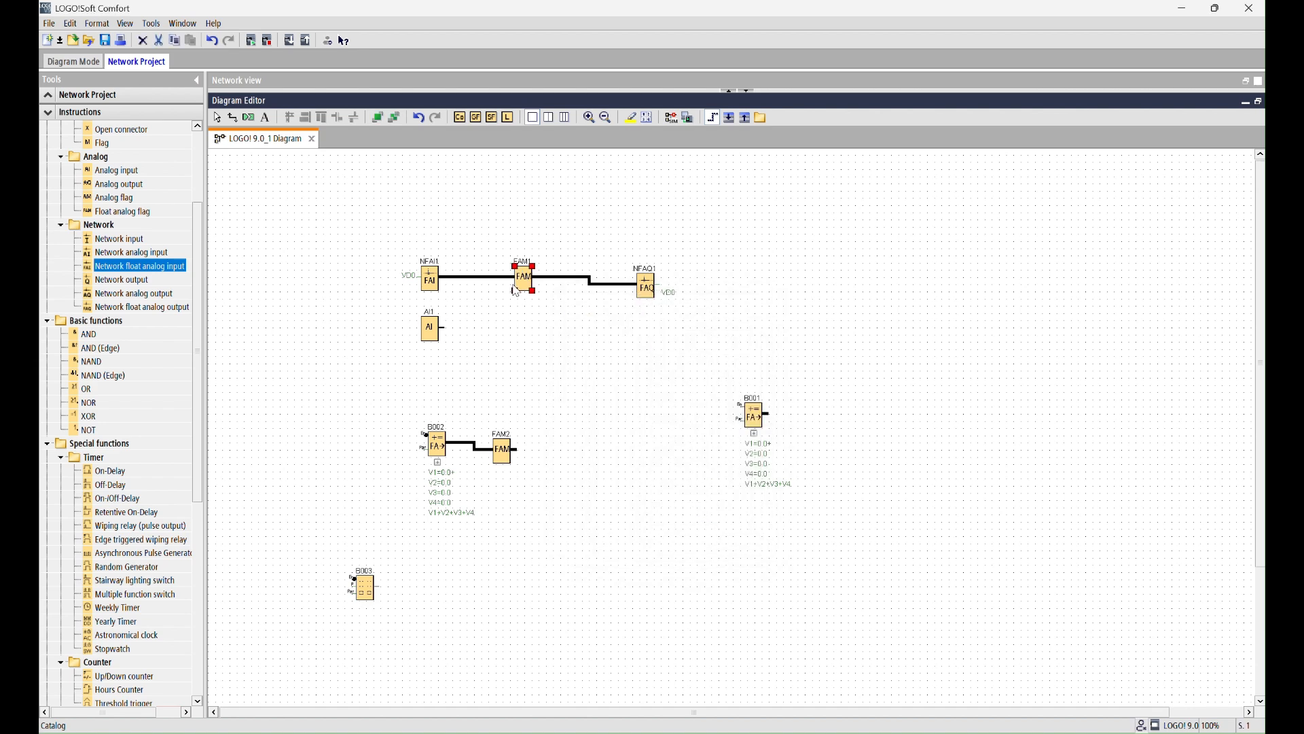
Step: Review the local memory, remote device and block type options of the network float analog input NFAI1 and close its parameters
double_click(431, 280)
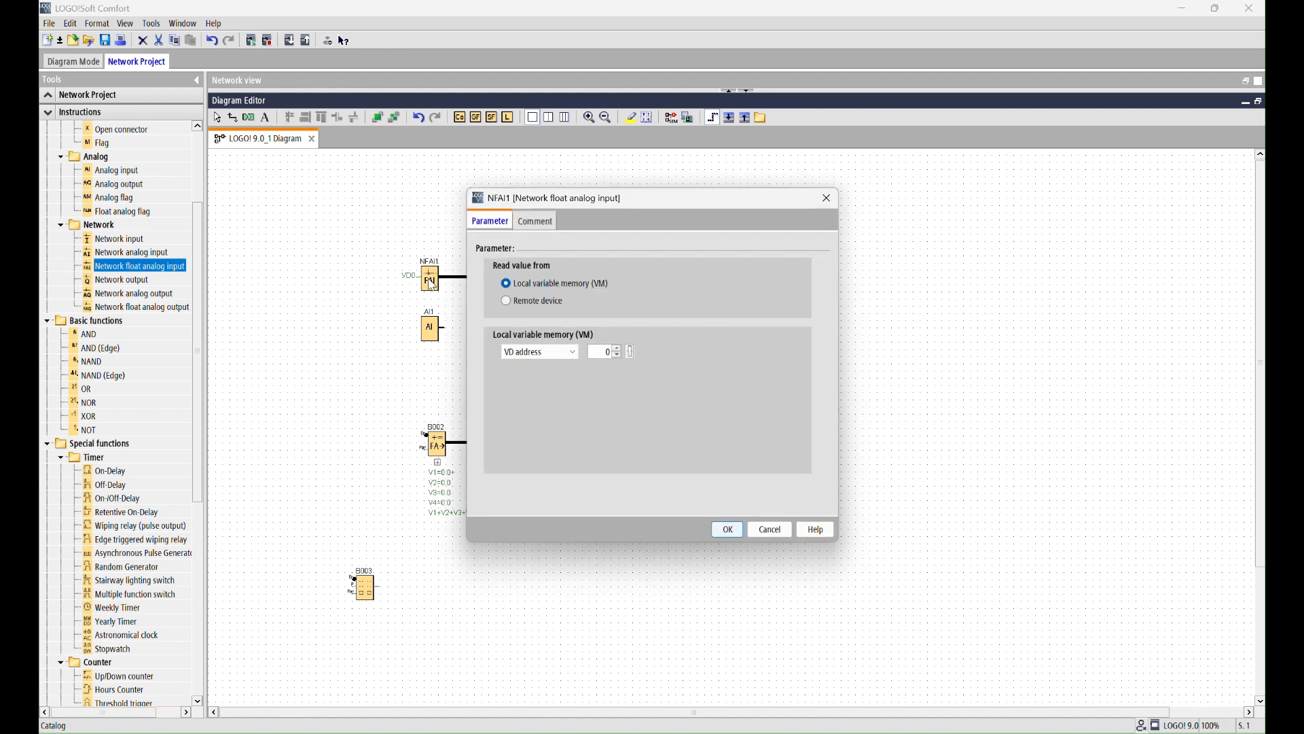
click(506, 301)
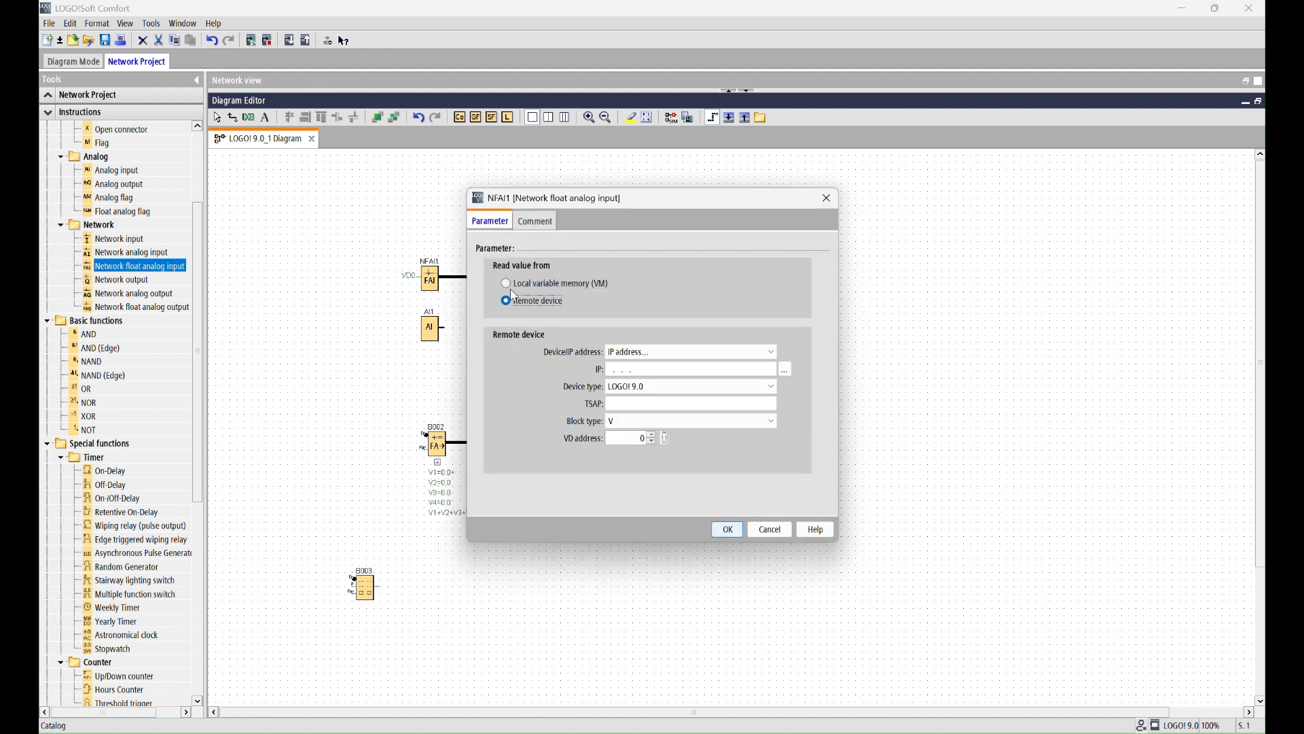
click(518, 283)
click(518, 300)
click(742, 421)
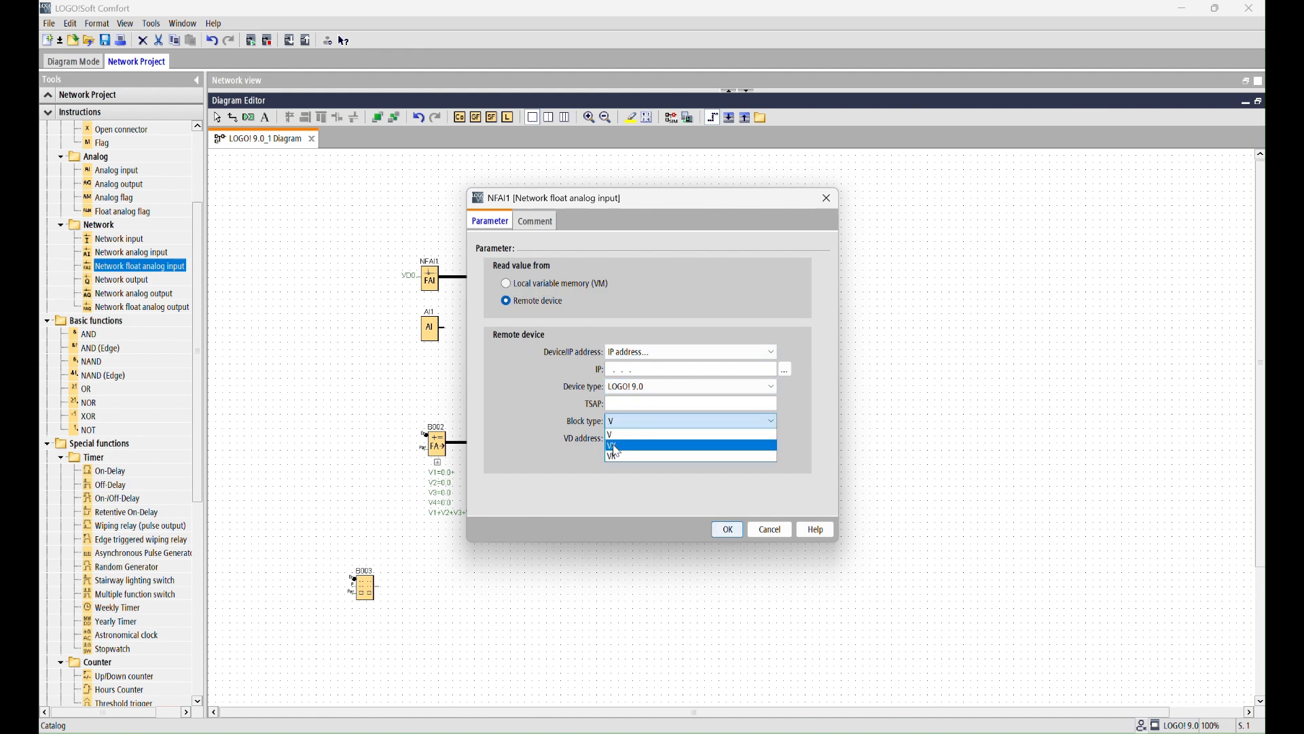
key(Return)
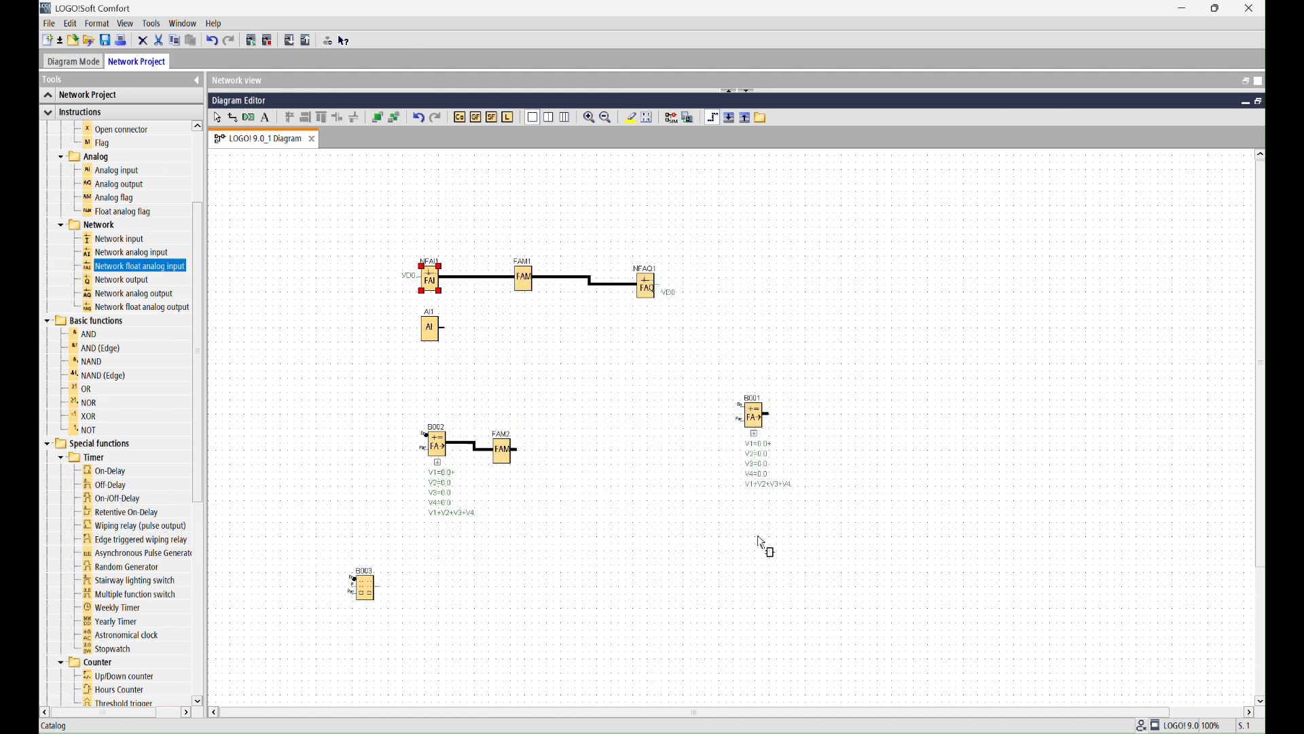
Step: Review the remote device types offered for the network float analog output NFAQ1 and cancel its parameters
double_click(647, 287)
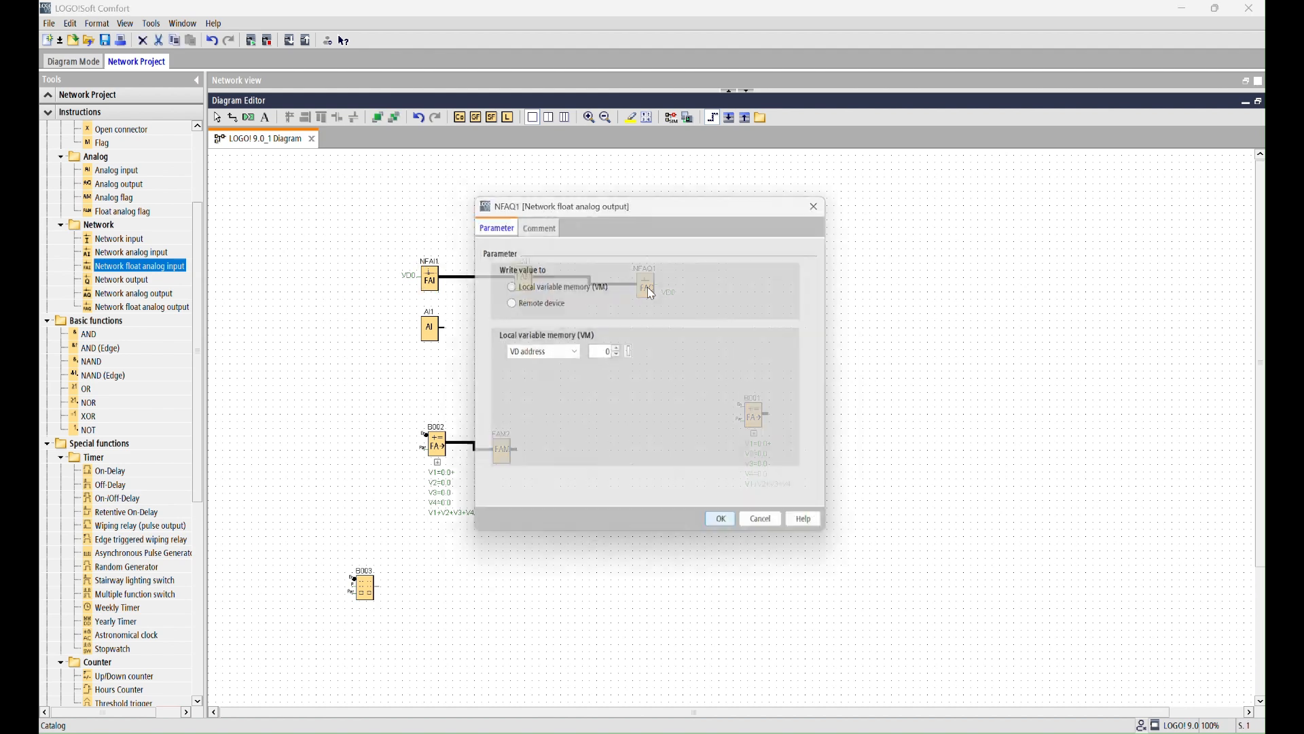
click(536, 301)
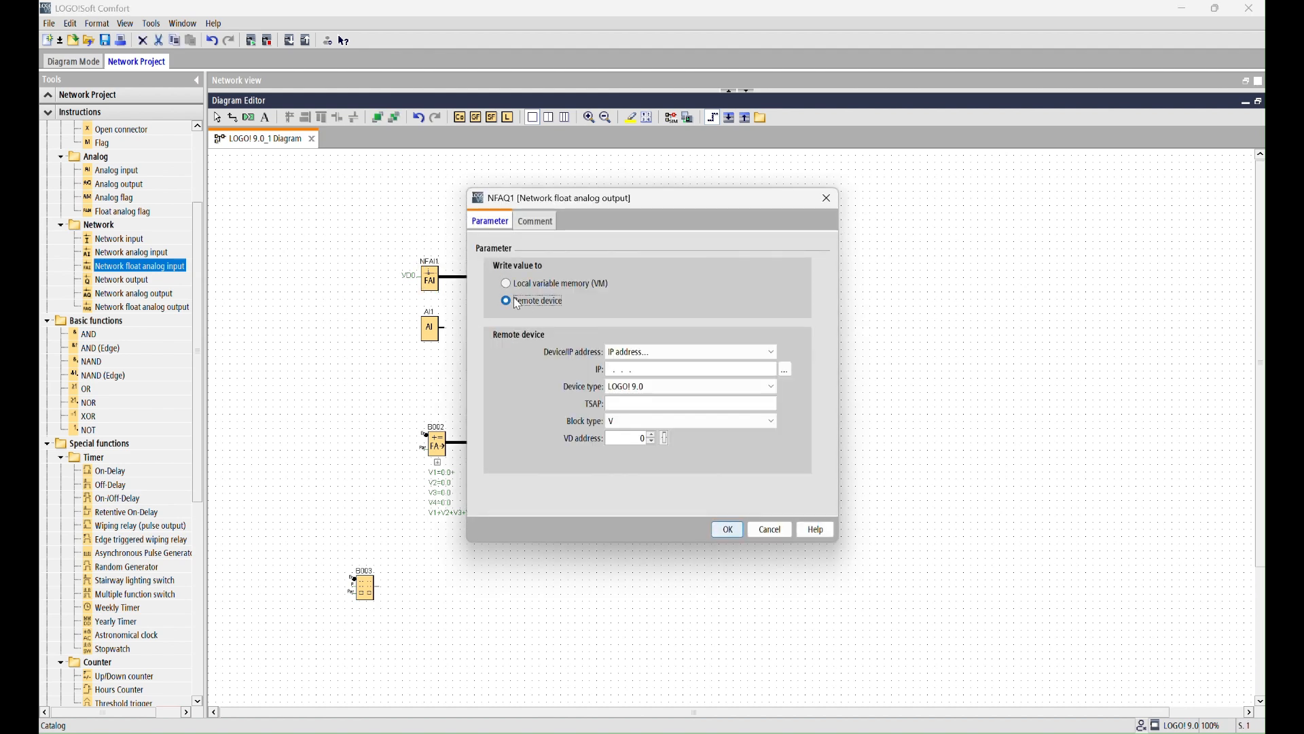
click(712, 390)
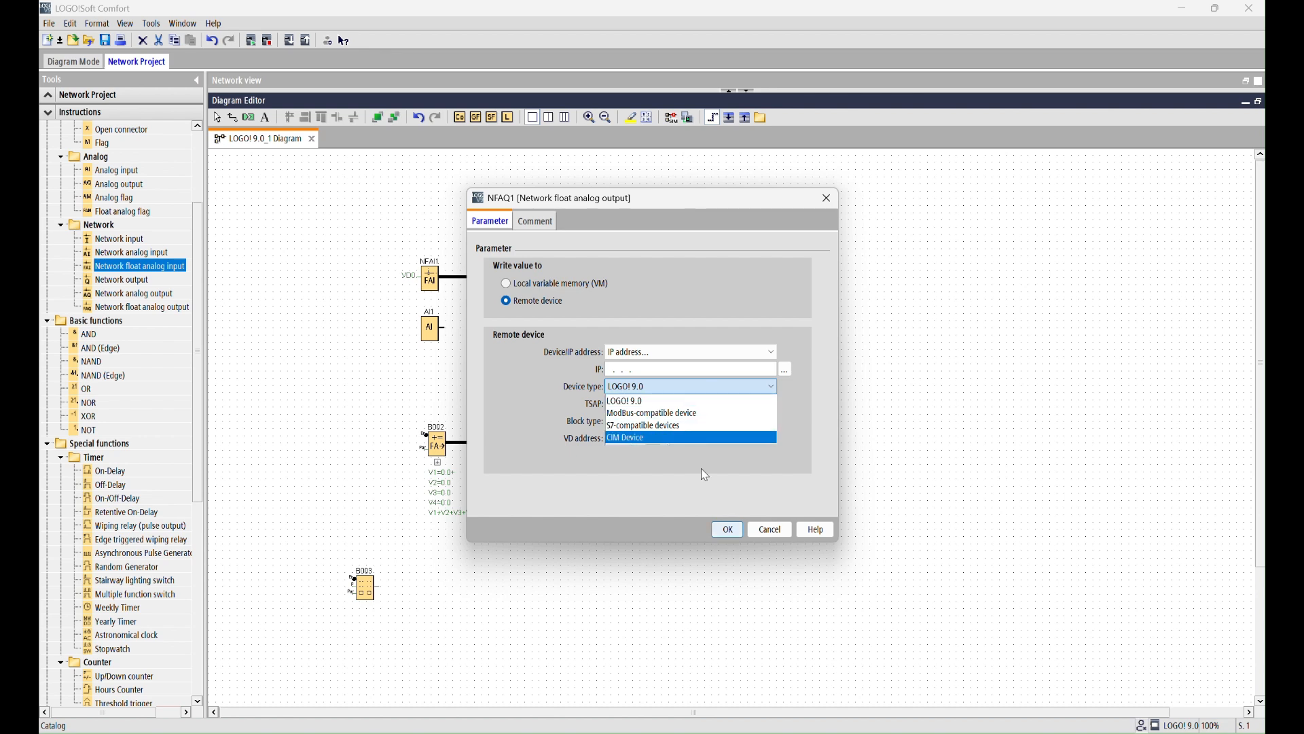
click(779, 531)
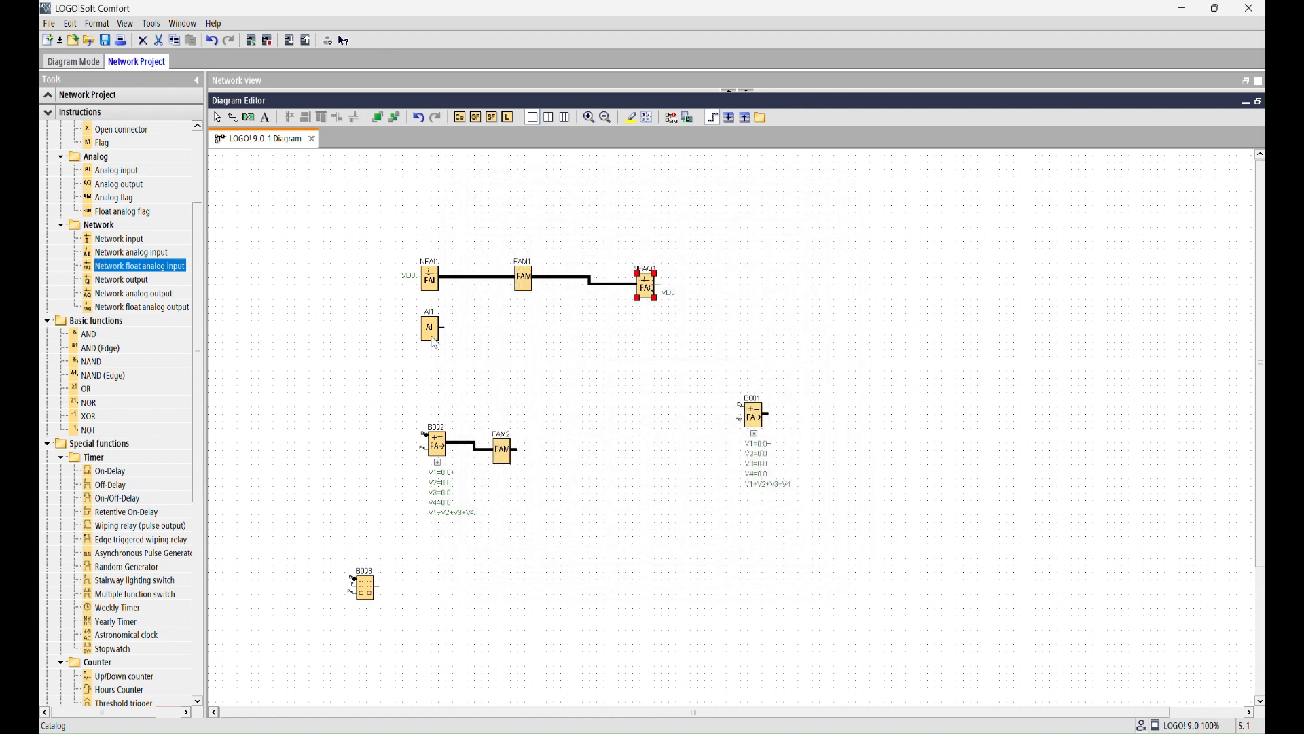
Step: Set the analog resolution to 0-4095 in the I/O settings reached from analog input AI1, and accept the modification
double_click(432, 333)
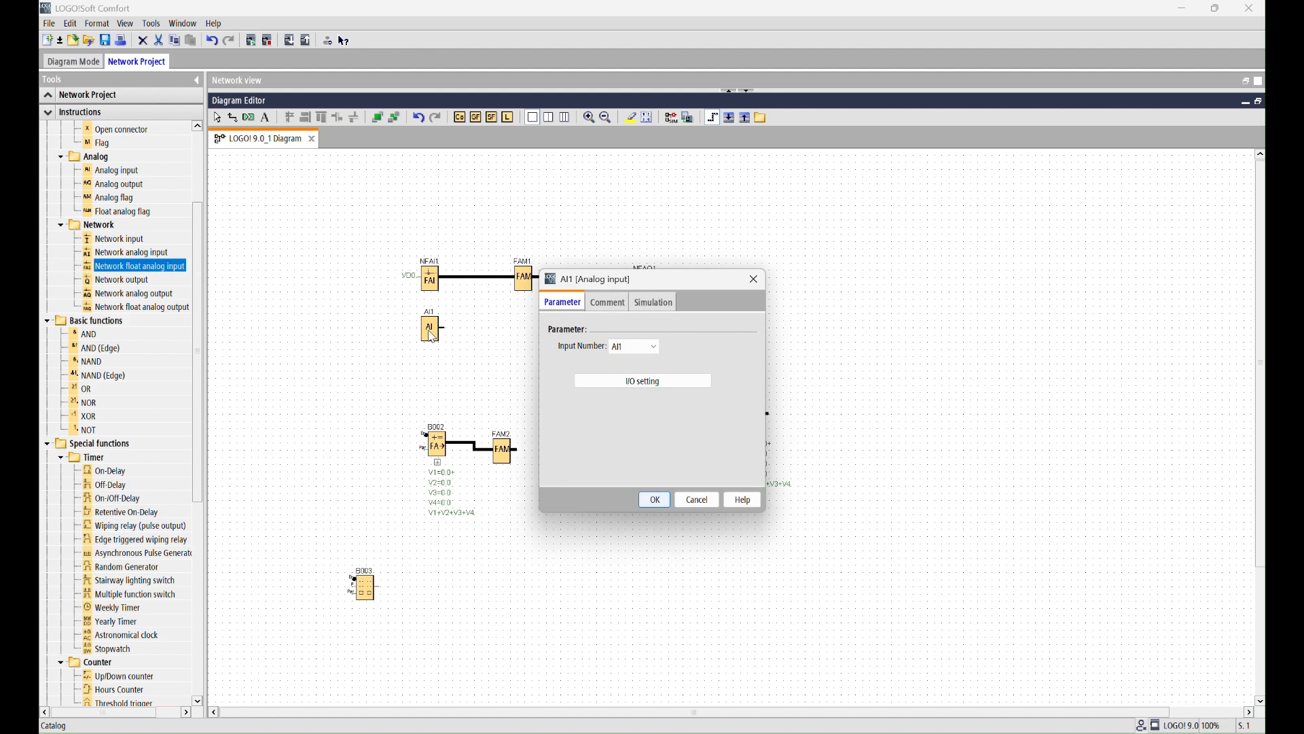
click(639, 385)
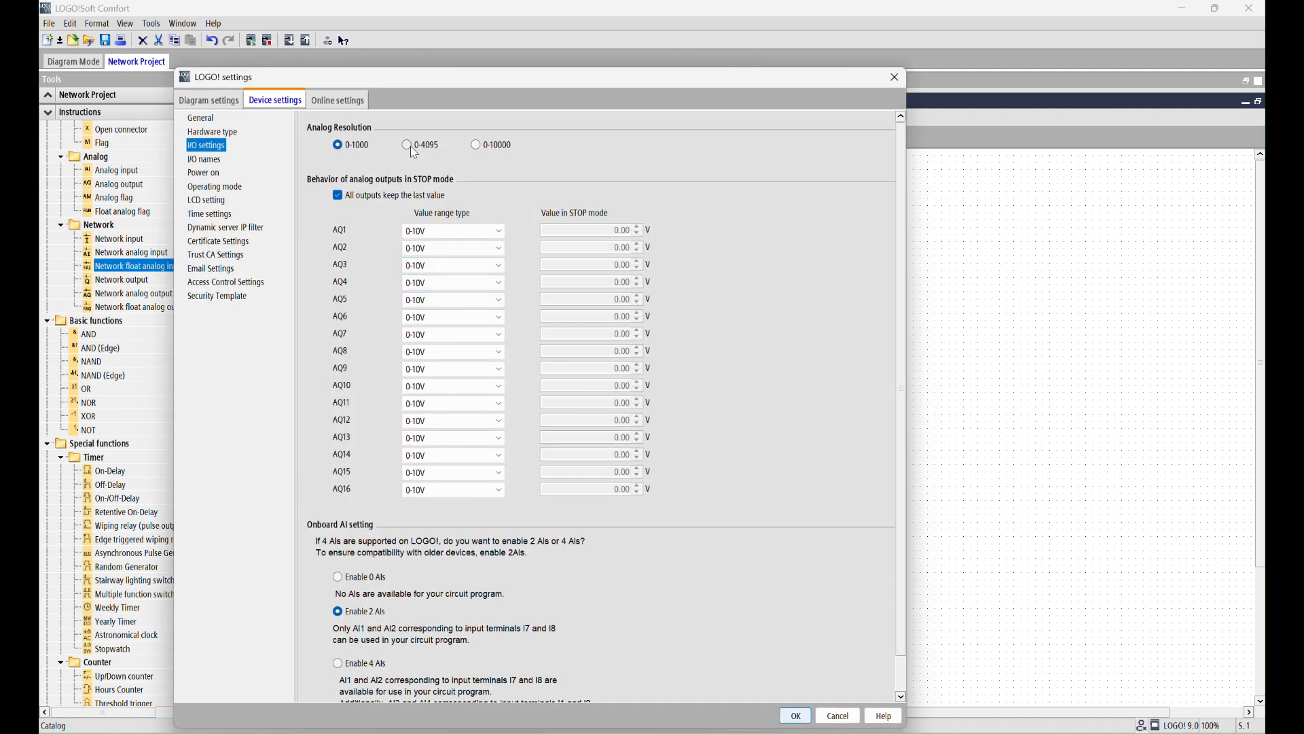
click(410, 148)
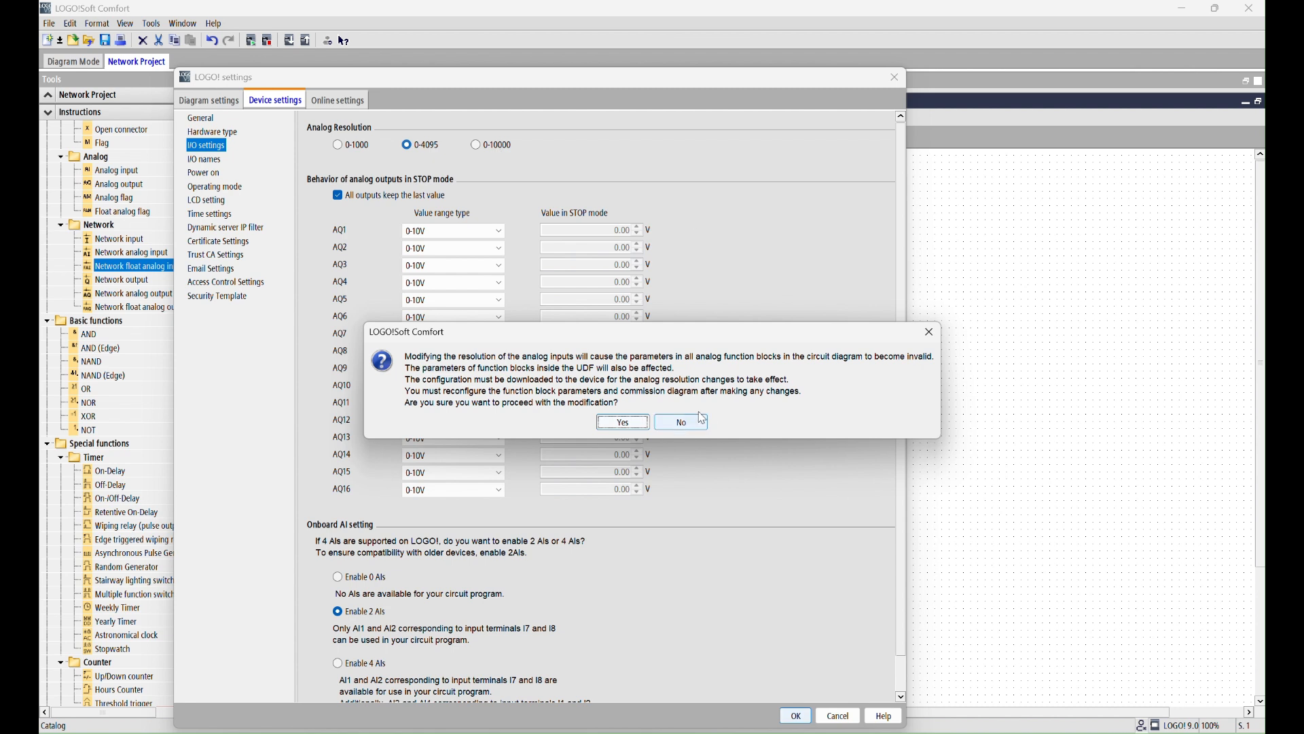
click(633, 425)
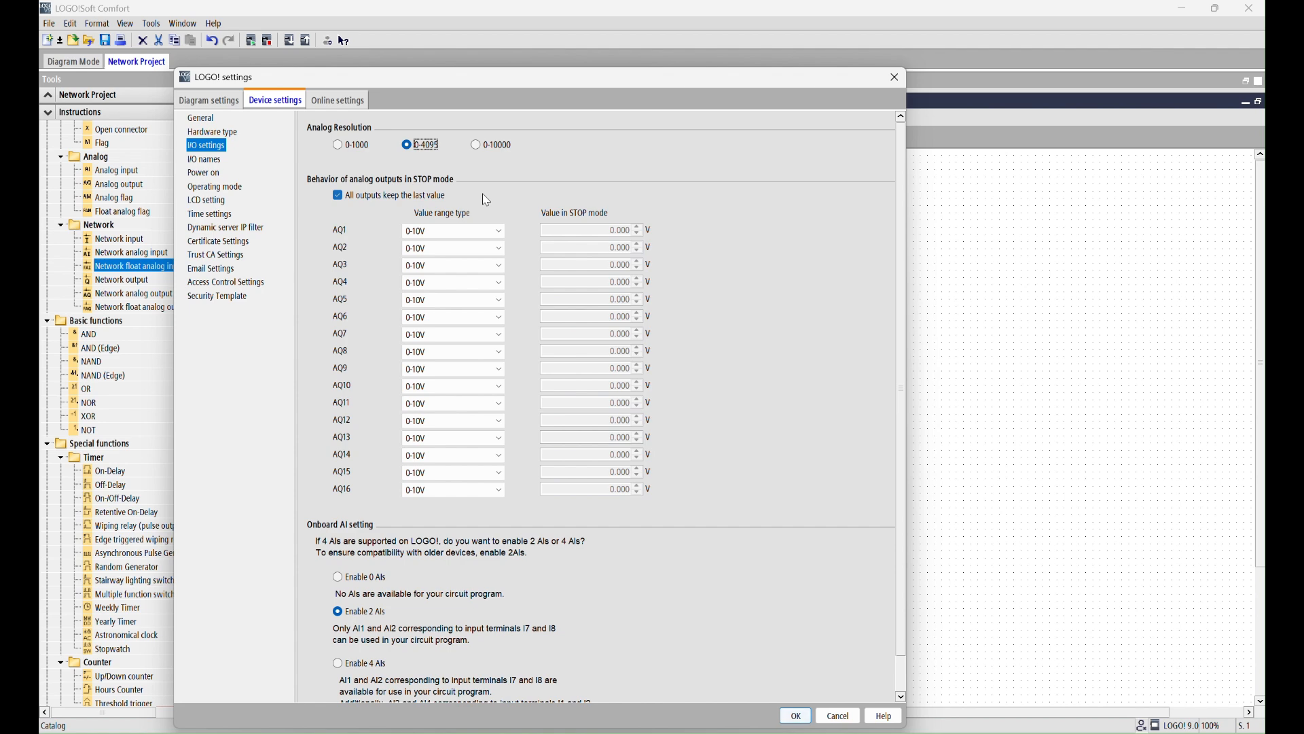
click(796, 715)
click(697, 500)
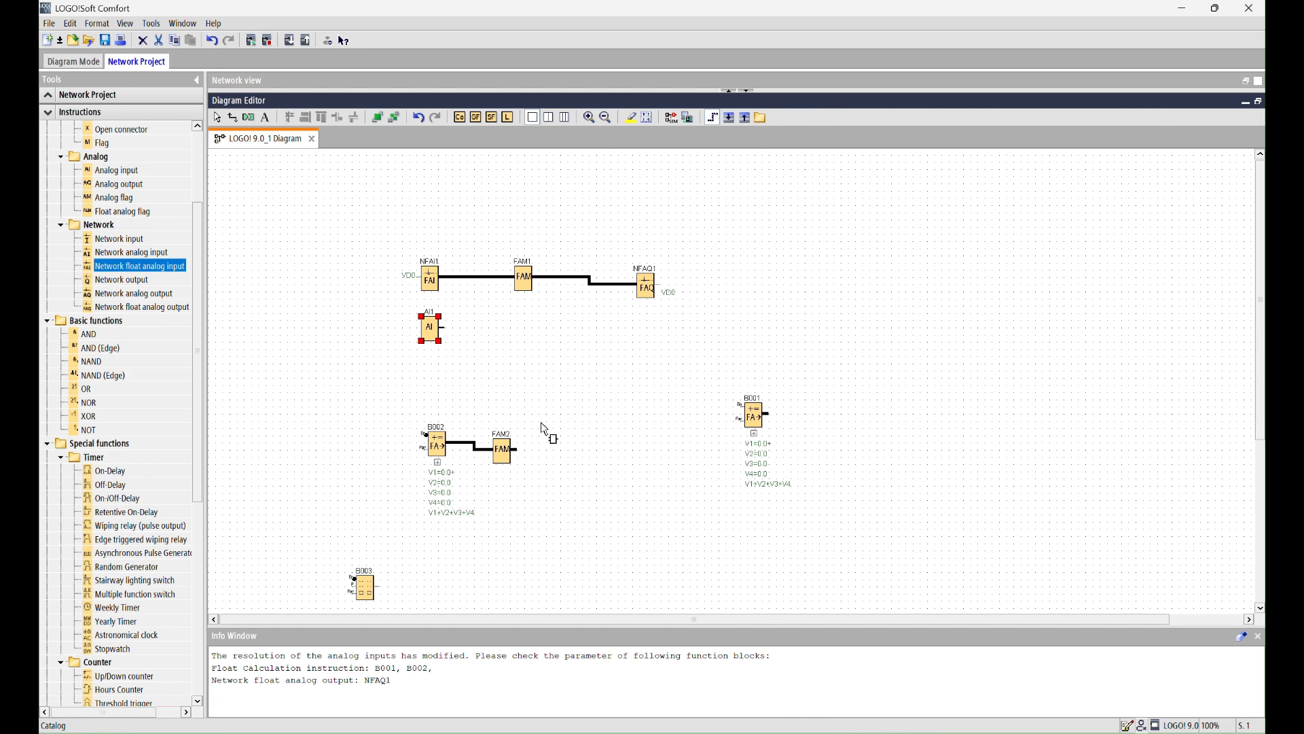
click(511, 399)
key(Escape)
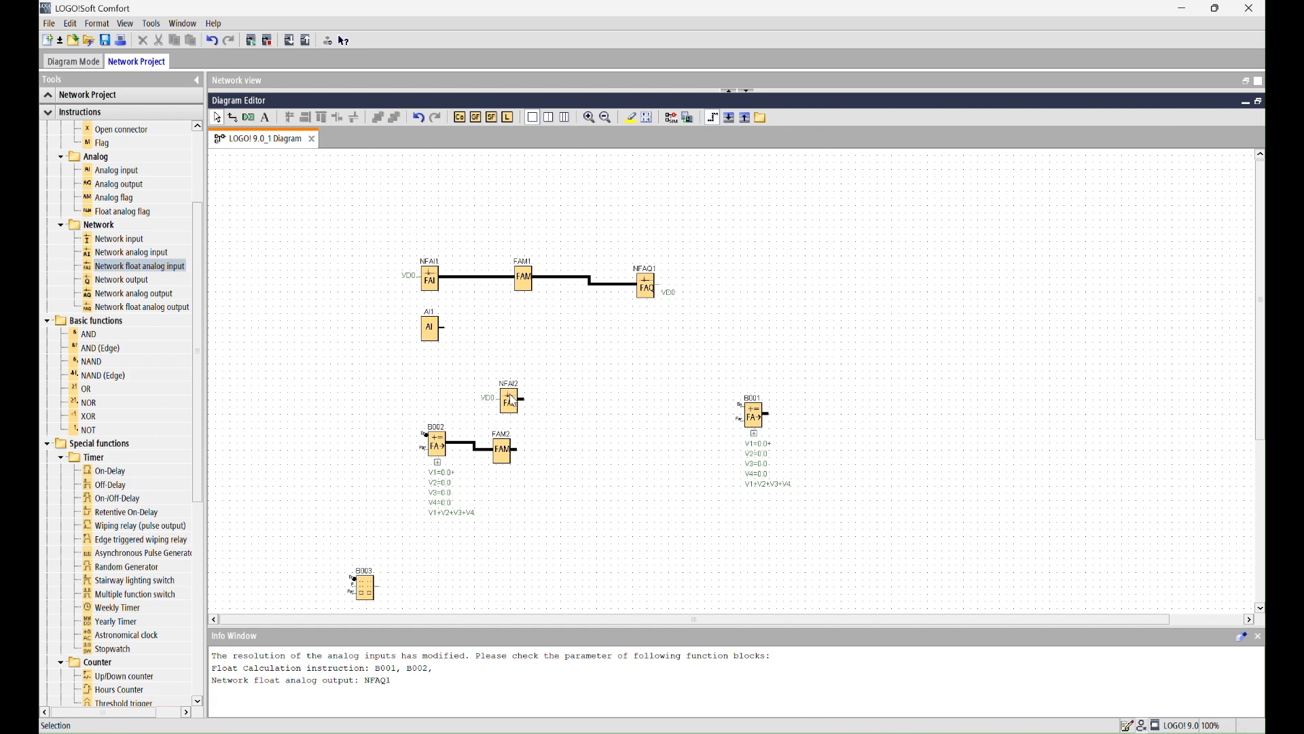
click(511, 399)
key(Delete)
Step: Delete the unconnected float calculation block B001 from the diagram
click(754, 416)
key(Delete)
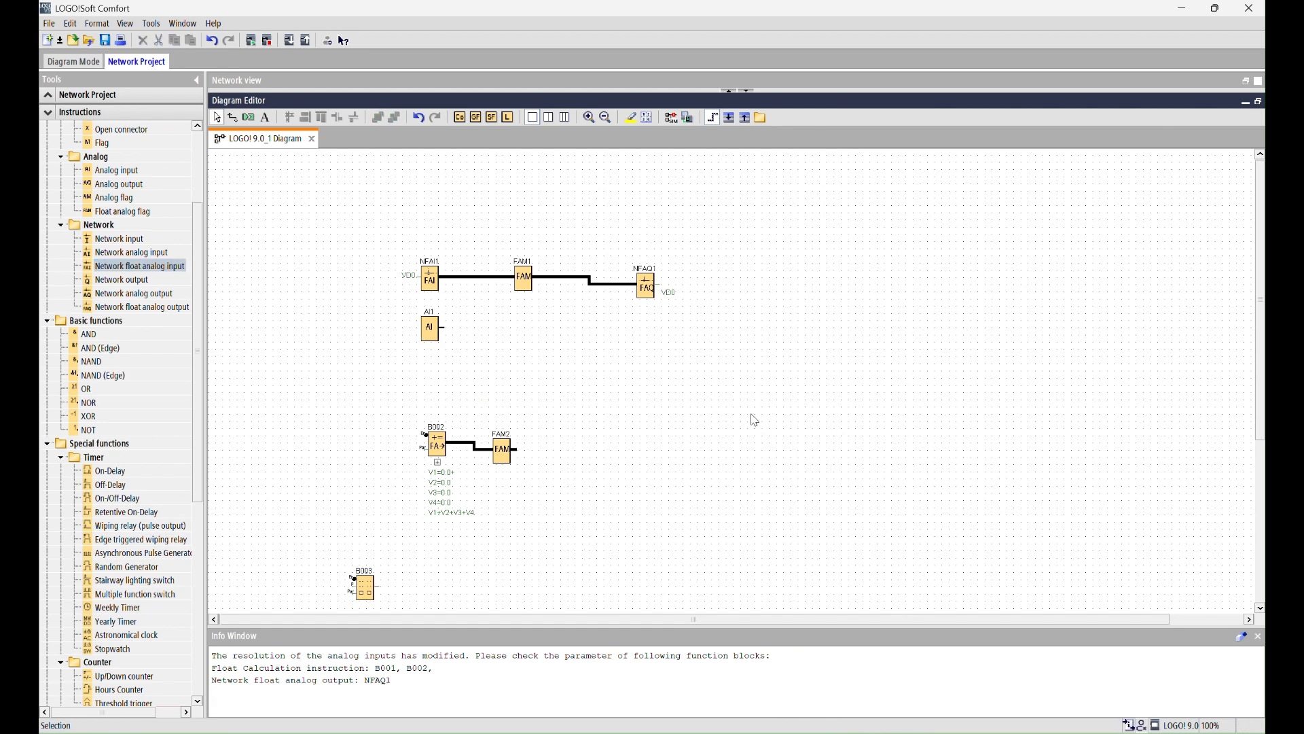
Step: Open the parameters of float calculation block B002, enlarge the dialog and show the advanced functions
double_click(440, 448)
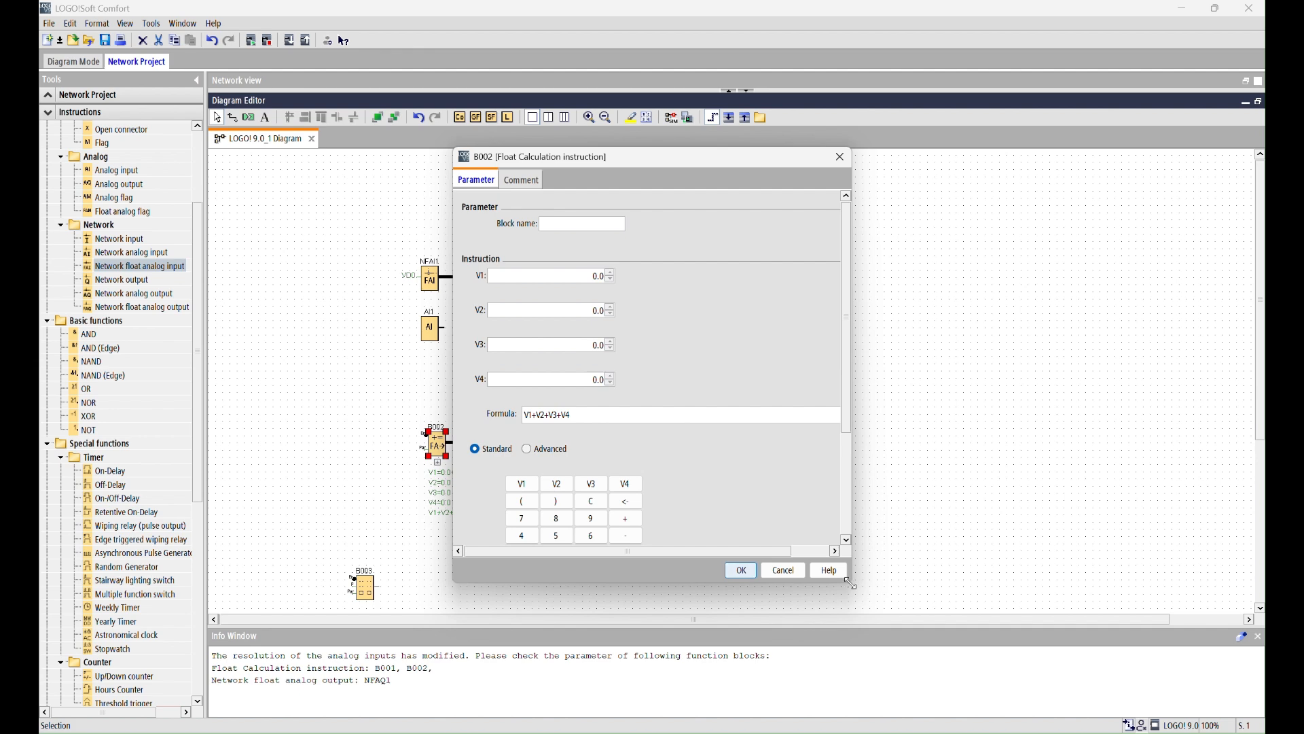
drag(849, 583, 895, 647)
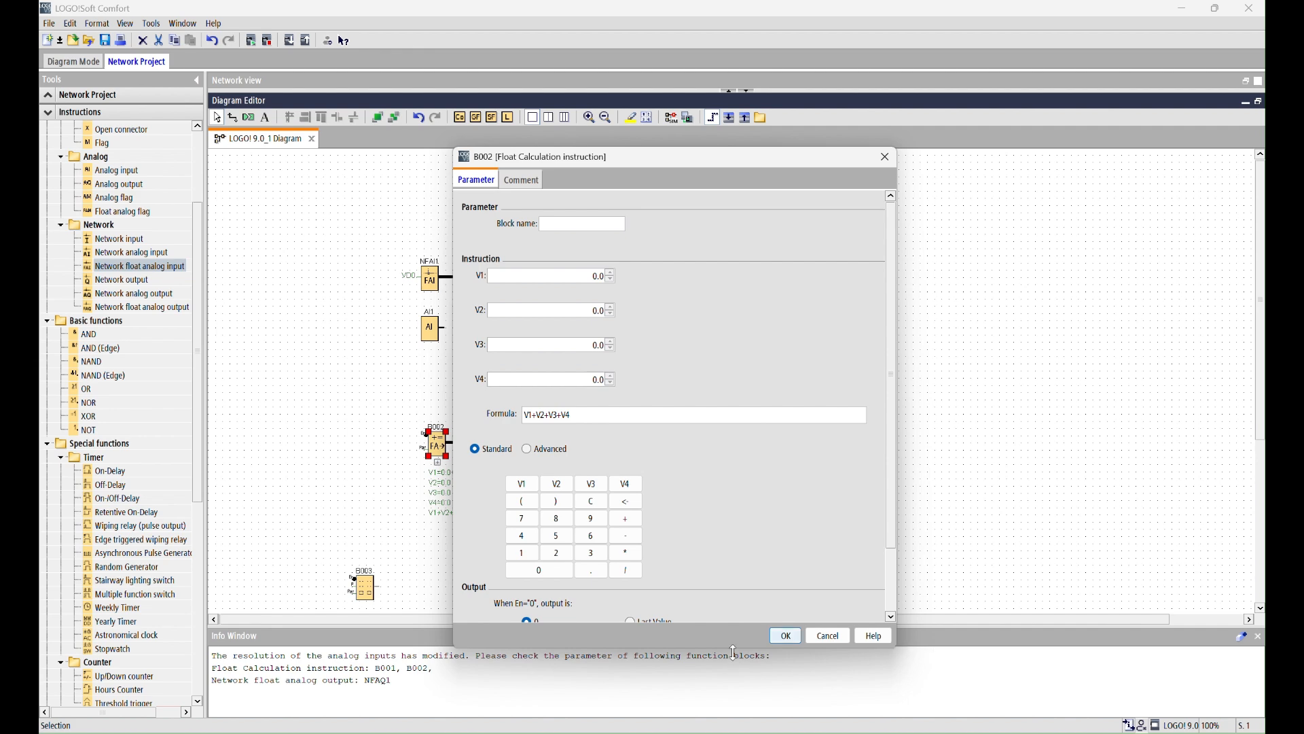
drag(722, 649, 716, 725)
click(553, 451)
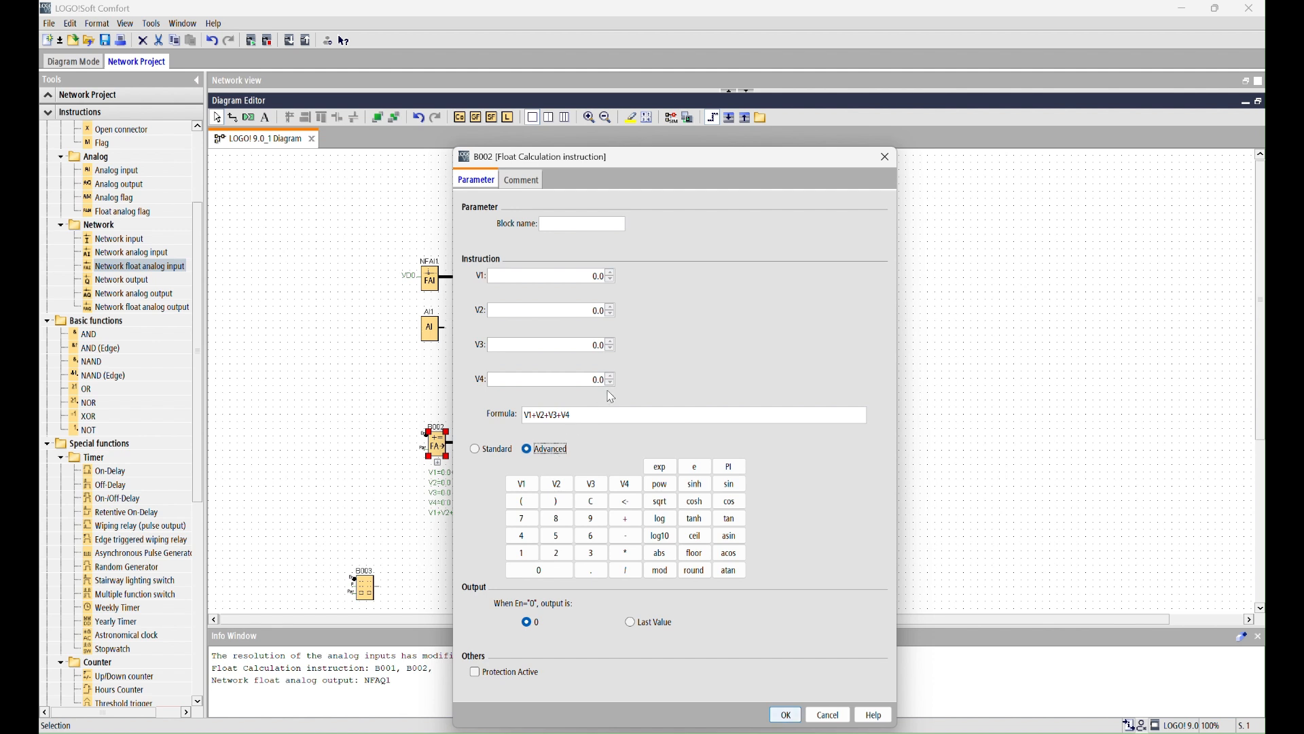
Step: Replace the formula of float calculation block B002 with sqrt(9) and accept the parameters
drag(614, 416, 433, 415)
key(BackSpace)
text(9)
click(660, 502)
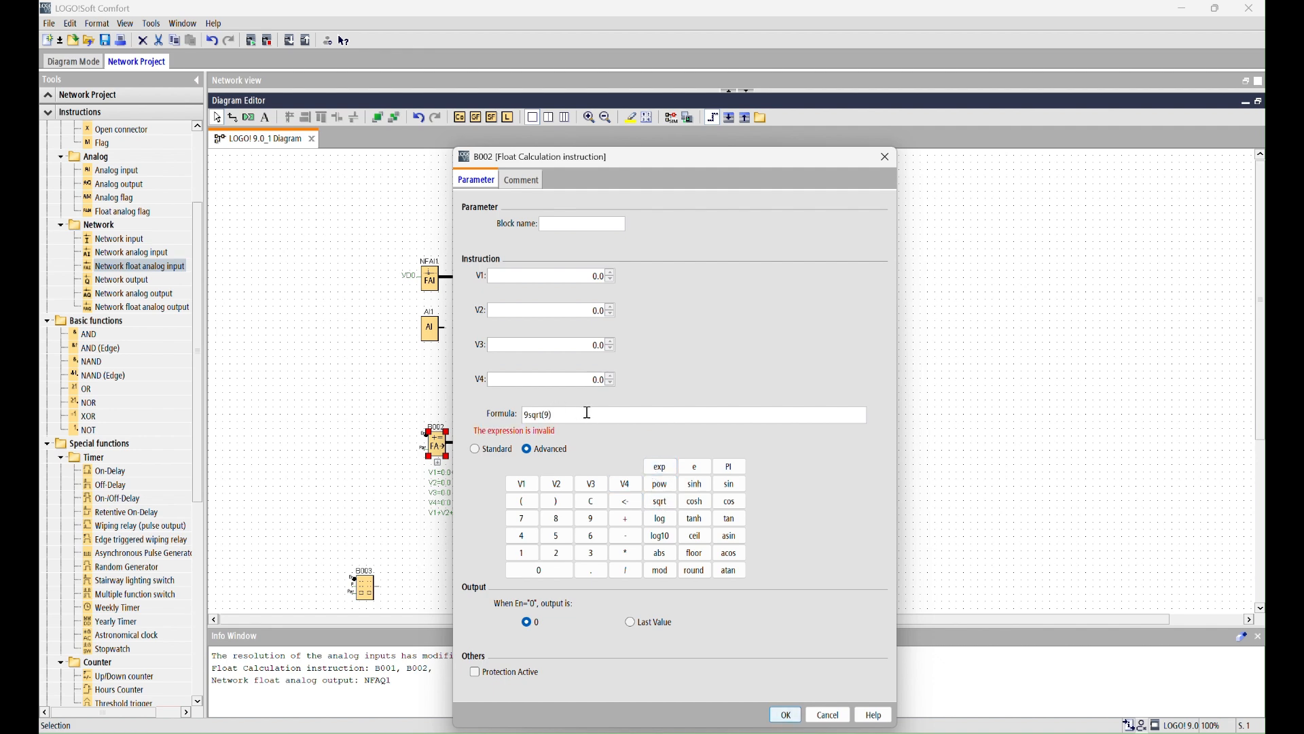
key(BackSpace)
click(786, 716)
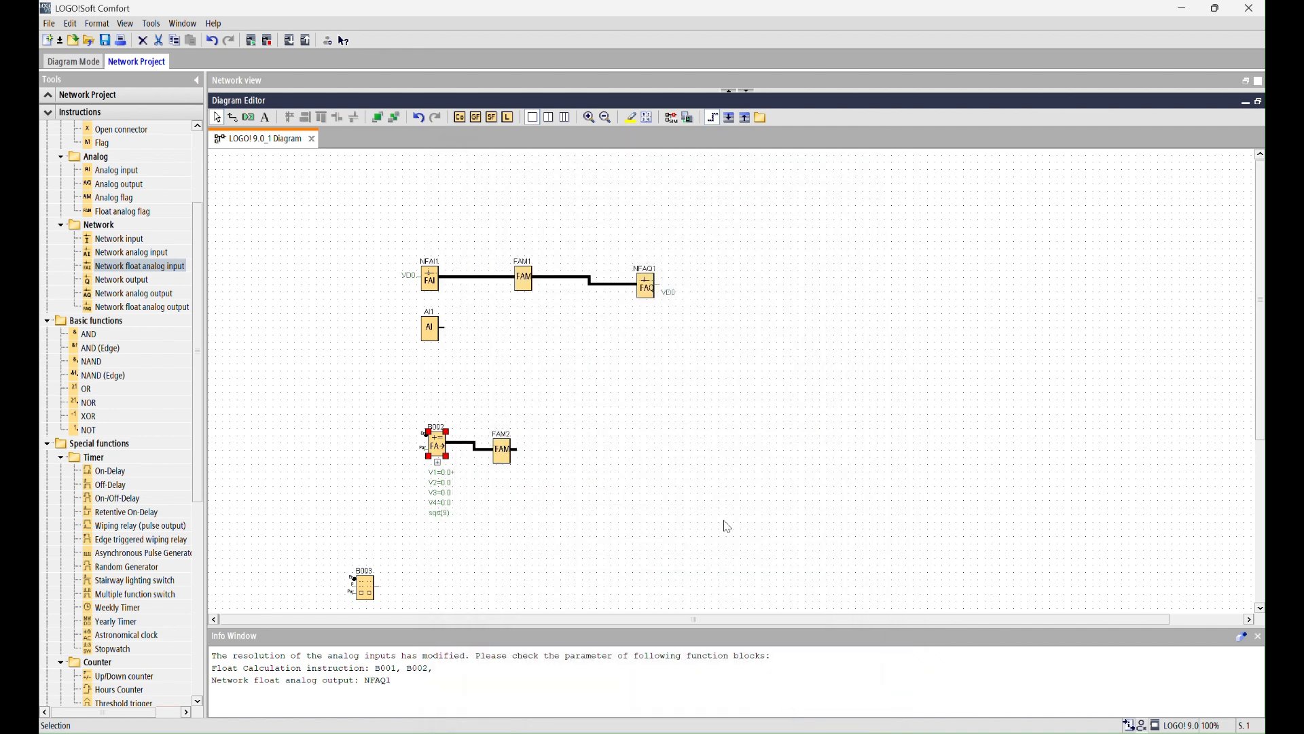
Step: Simulate the diagram, move the message texts window clear of the B002 block to check its output, and stop the simulation
click(671, 118)
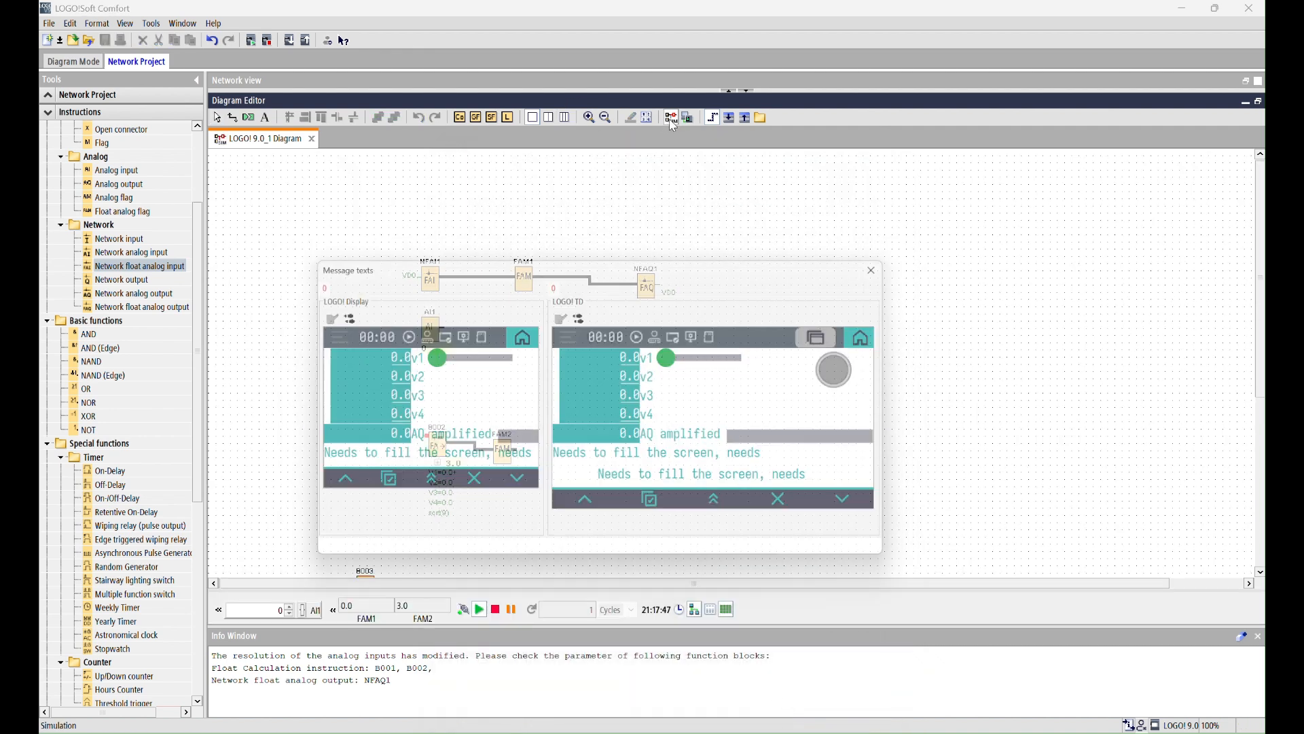
drag(703, 272, 698, 536)
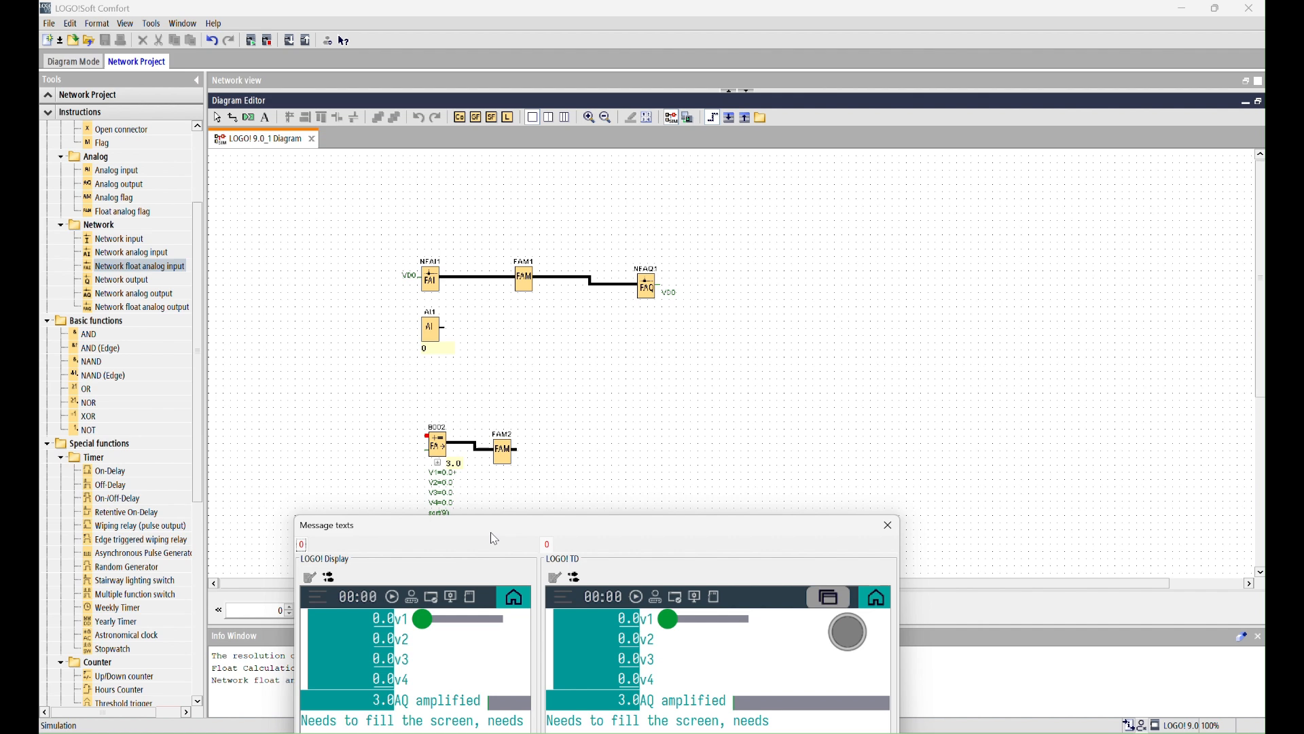
drag(494, 539, 779, 364)
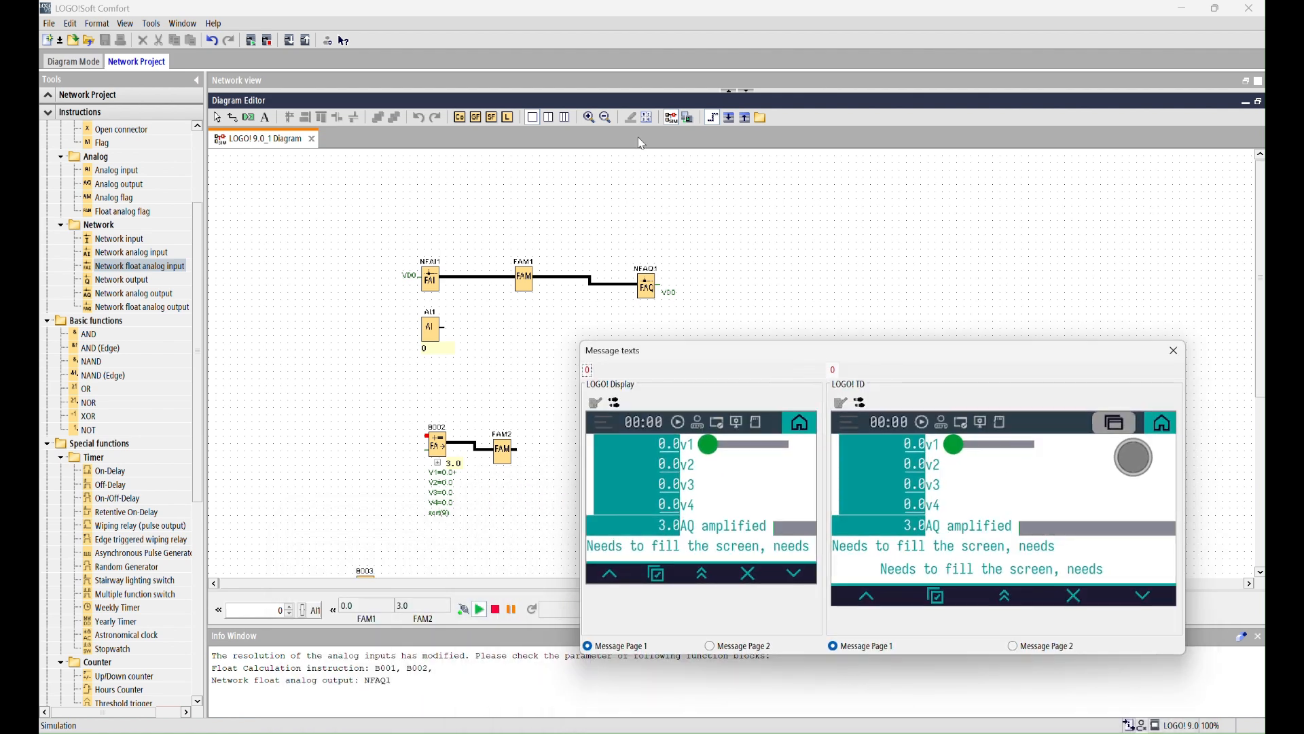
click(672, 123)
Step: Replace the formula of float calculation block B002 with the advanced constant PI and accept the parameters
double_click(437, 445)
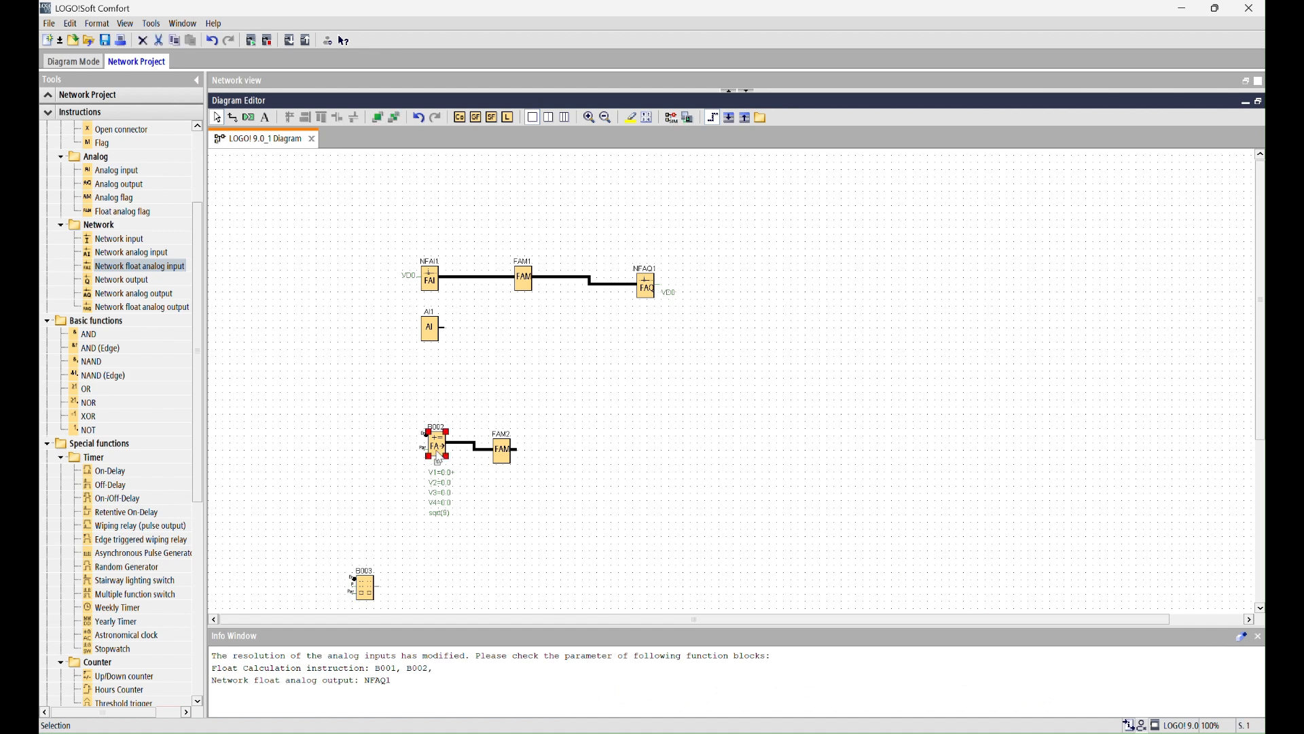
click(528, 449)
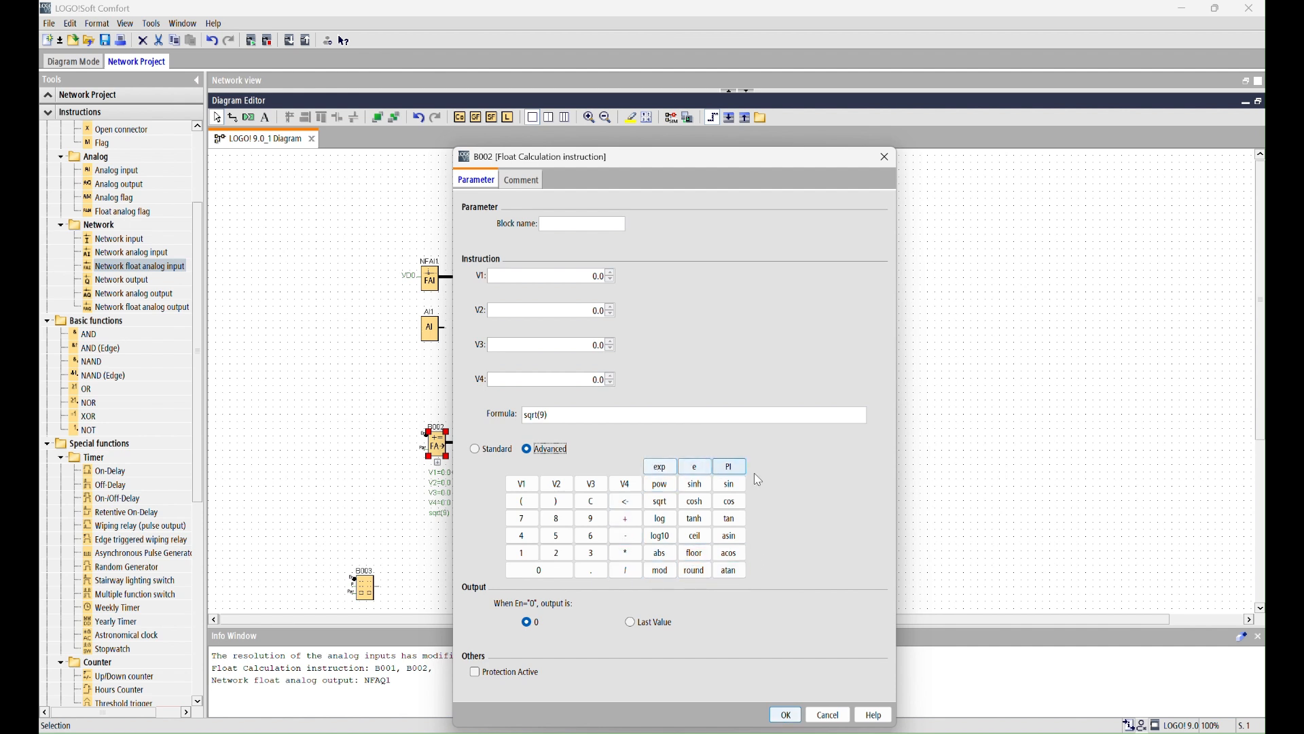
click(724, 471)
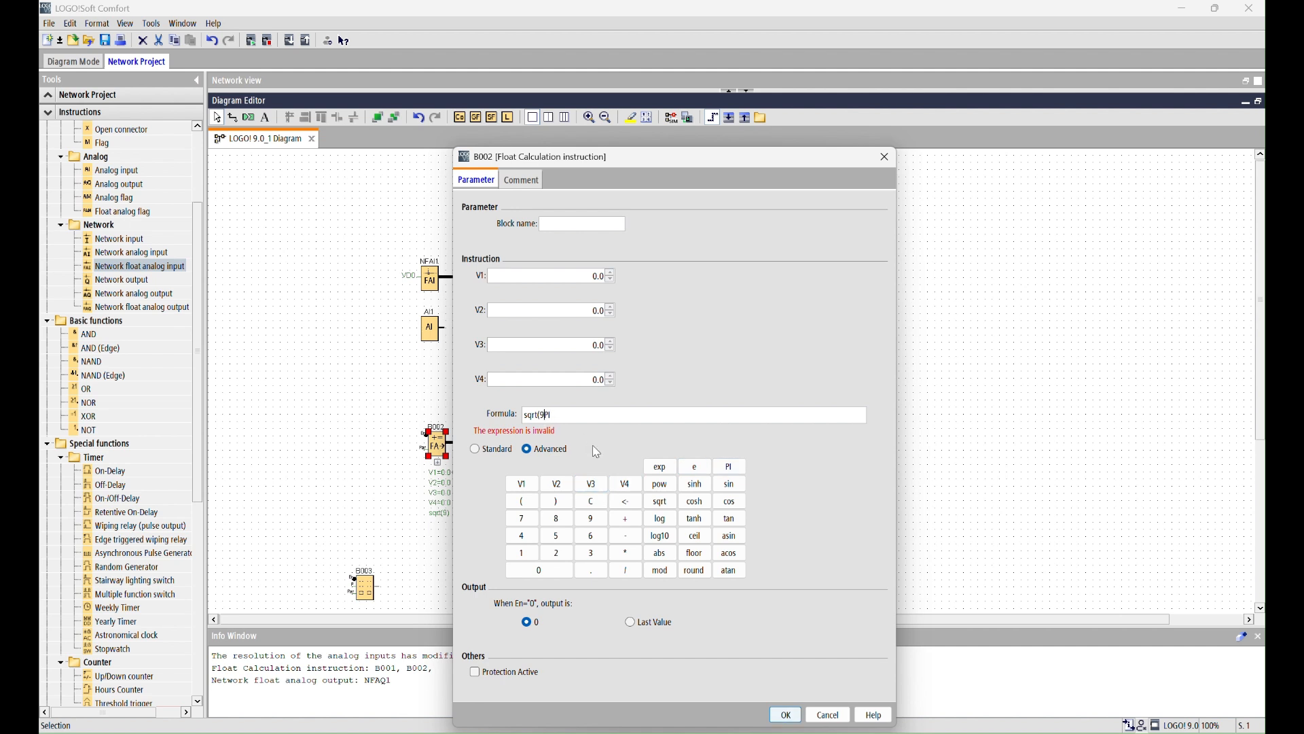
key(BackSpace)
key(BackSpace)
key(BackSpace)
key(BackSpace)
key(BackSpace)
key(BackSpace)
click(785, 714)
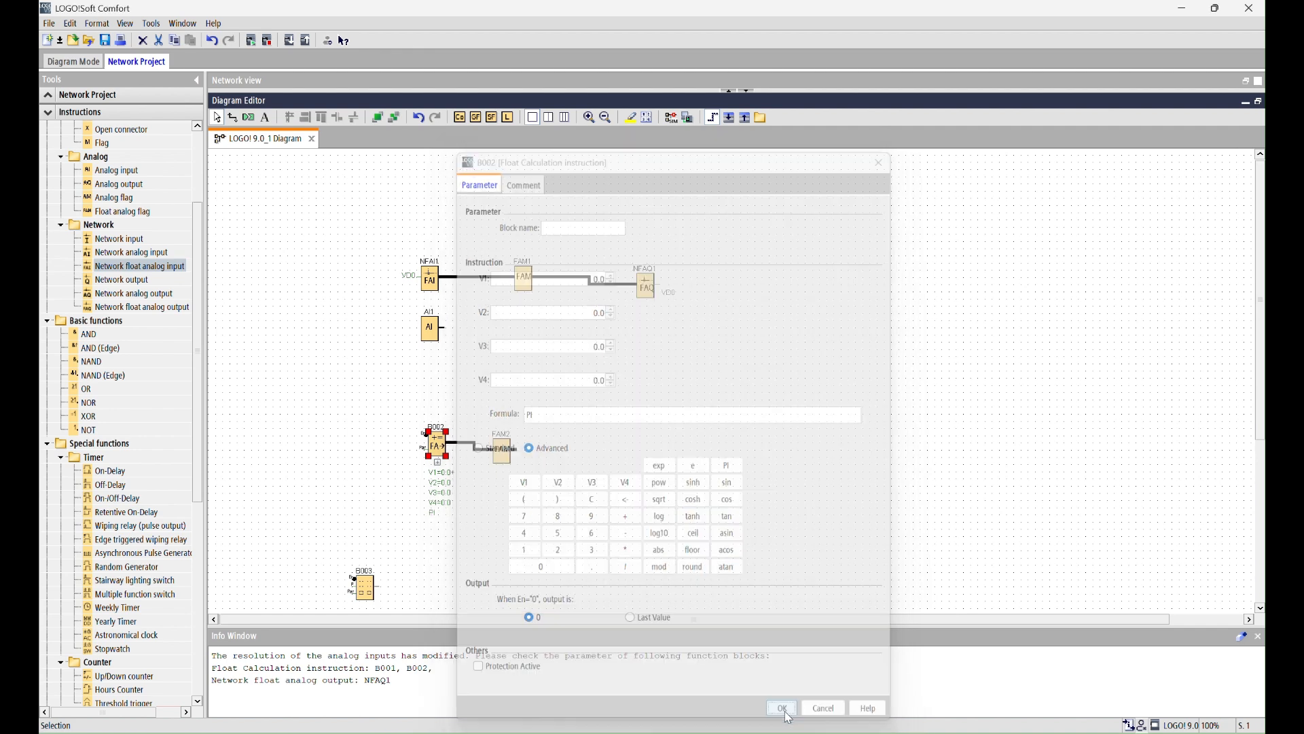
Step: Simulate the diagram to check the PI result in B002 and the message texts, close the message window and end the simulation
click(671, 117)
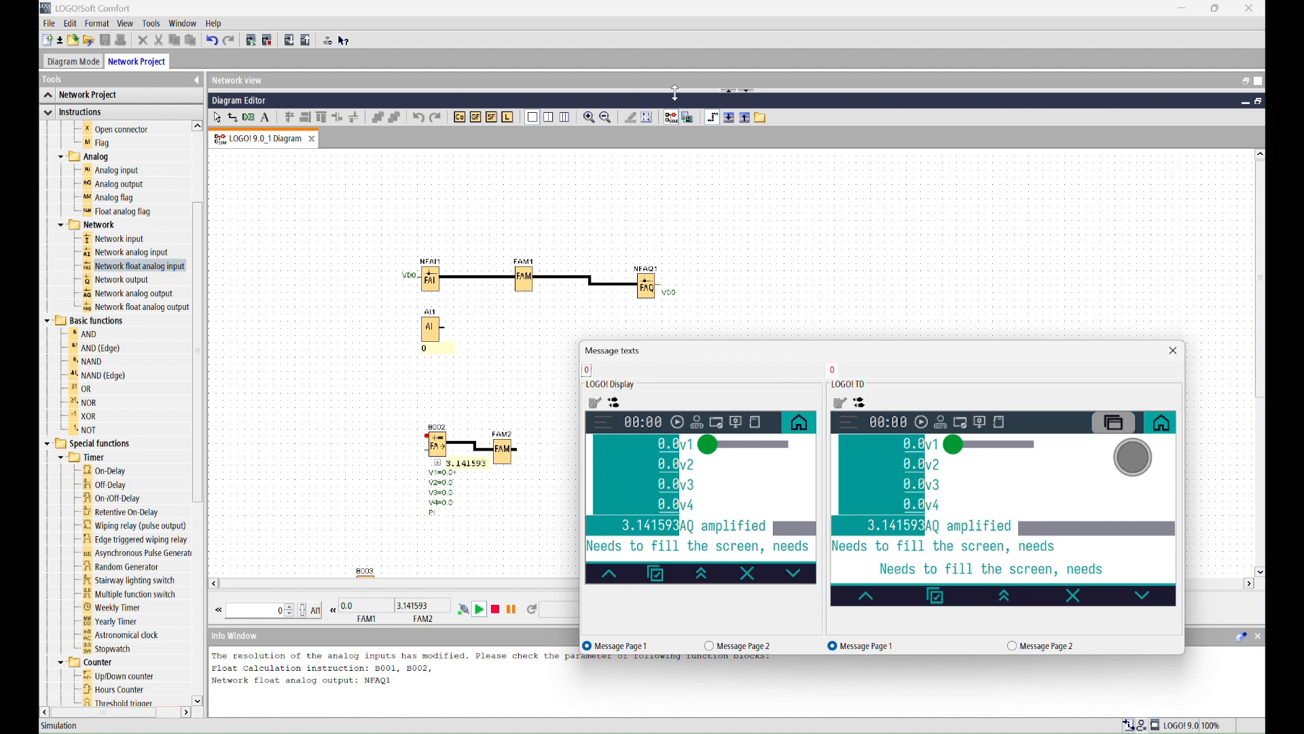
click(671, 116)
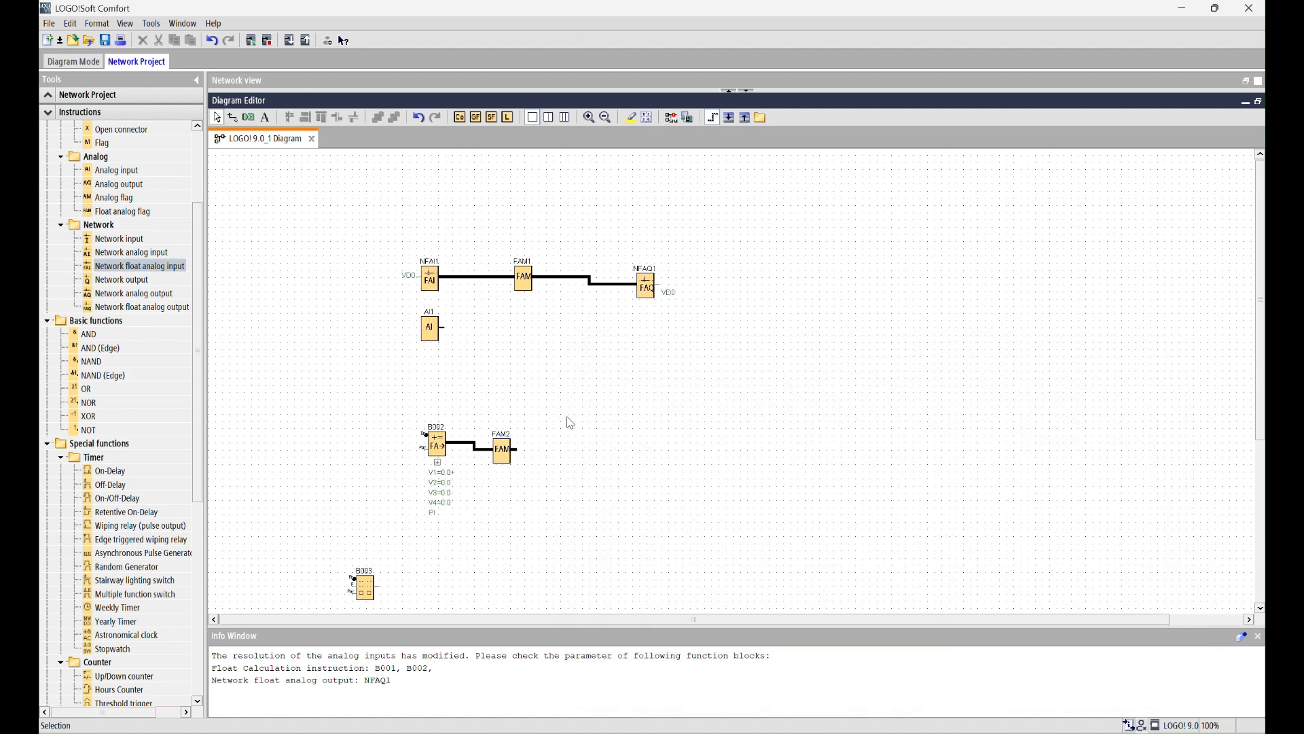
click(671, 117)
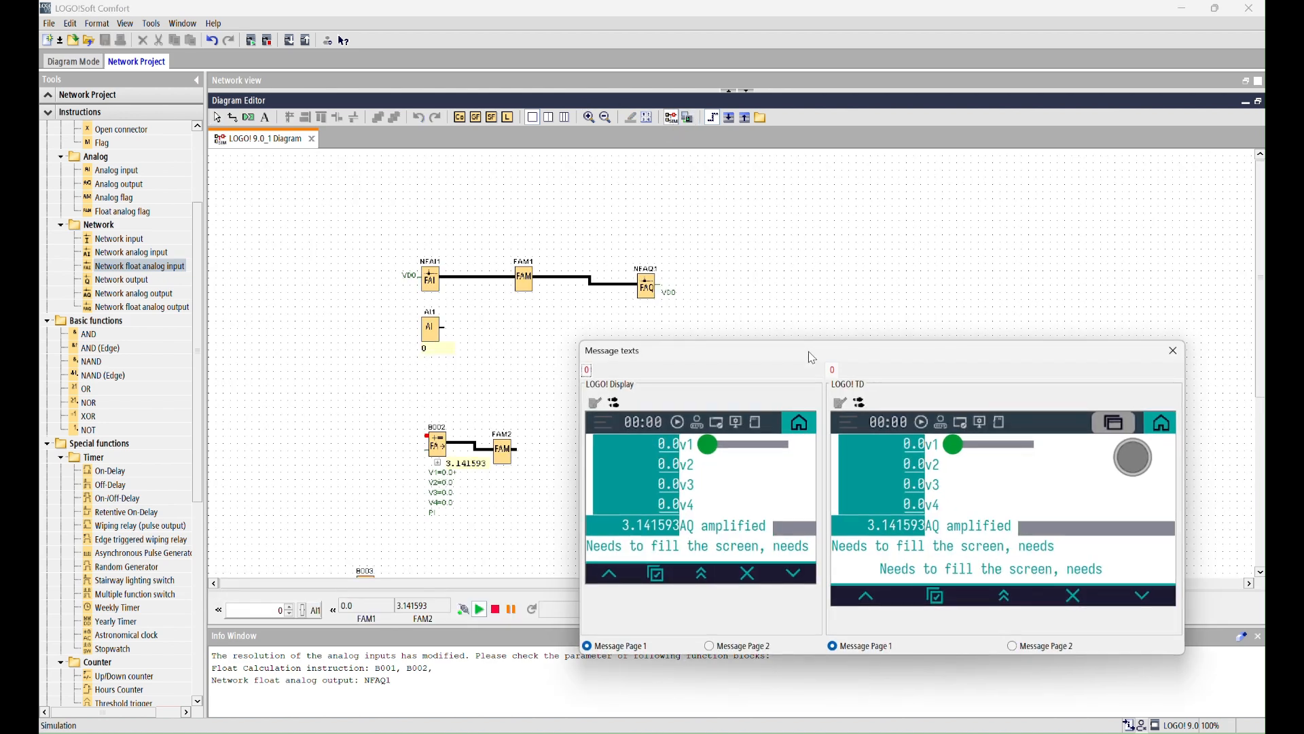
drag(812, 357, 824, 254)
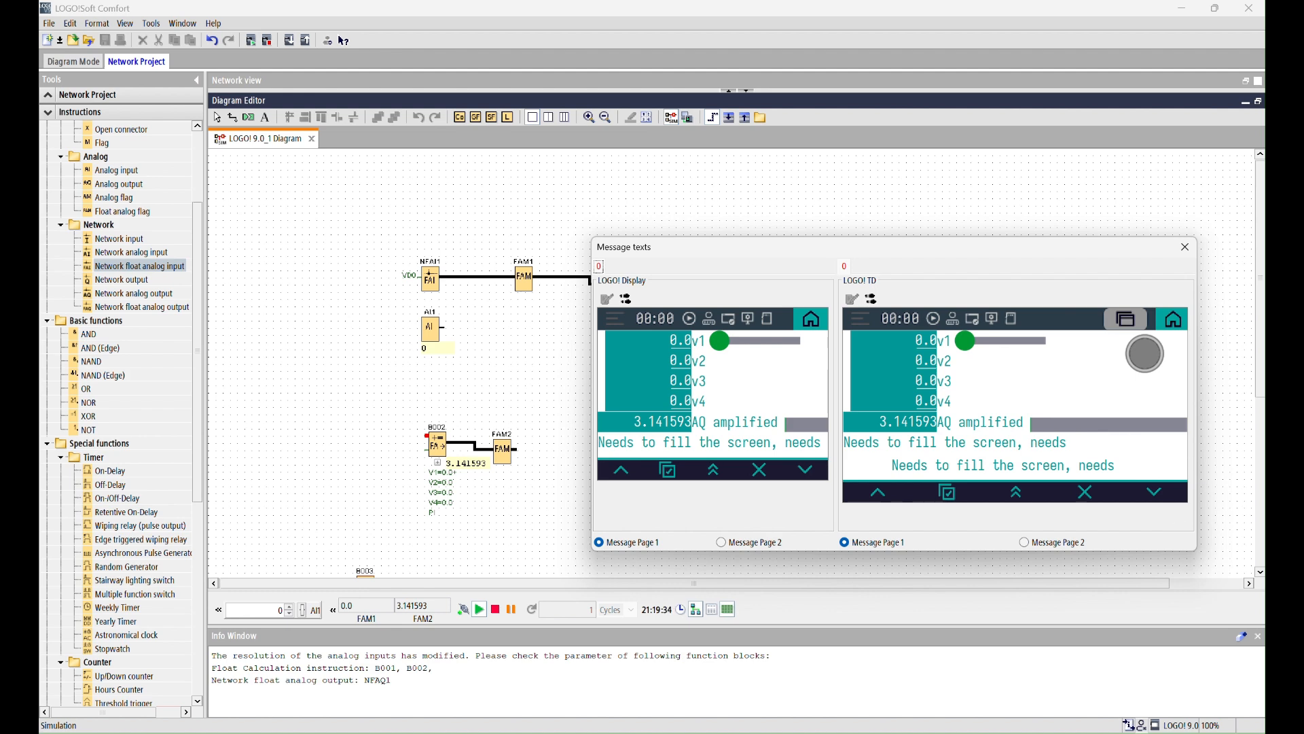
click(1186, 247)
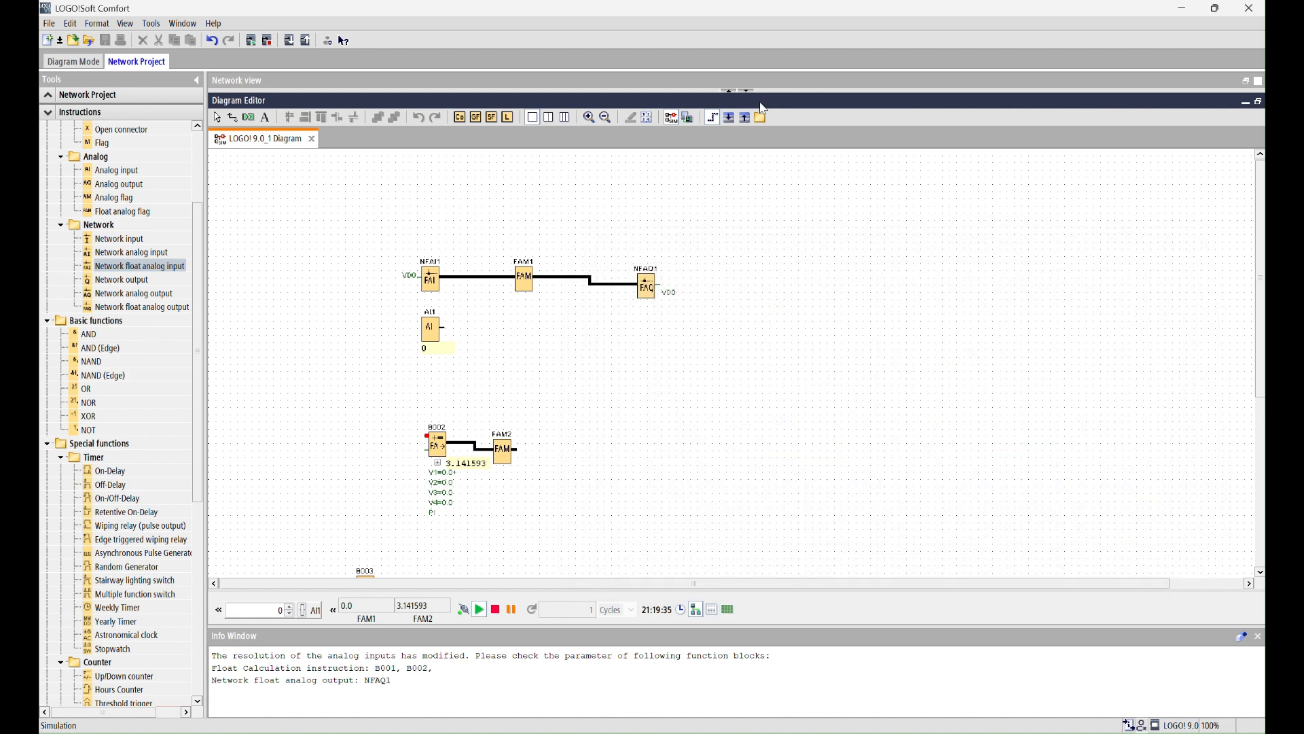
click(671, 119)
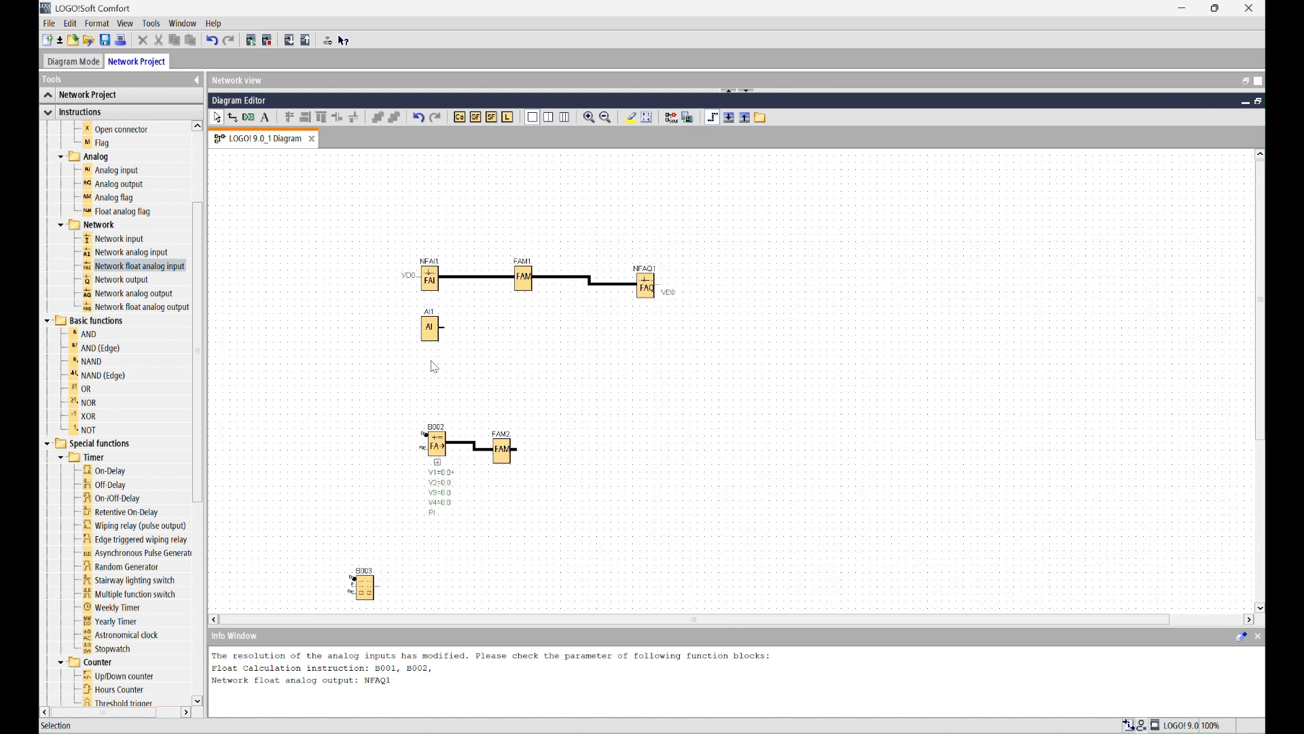
Step: In LCD message block B003, insert parameter V1 of B002, place it beside the v3 label at about X 190, Y 64 and widen it to about 130
double_click(370, 588)
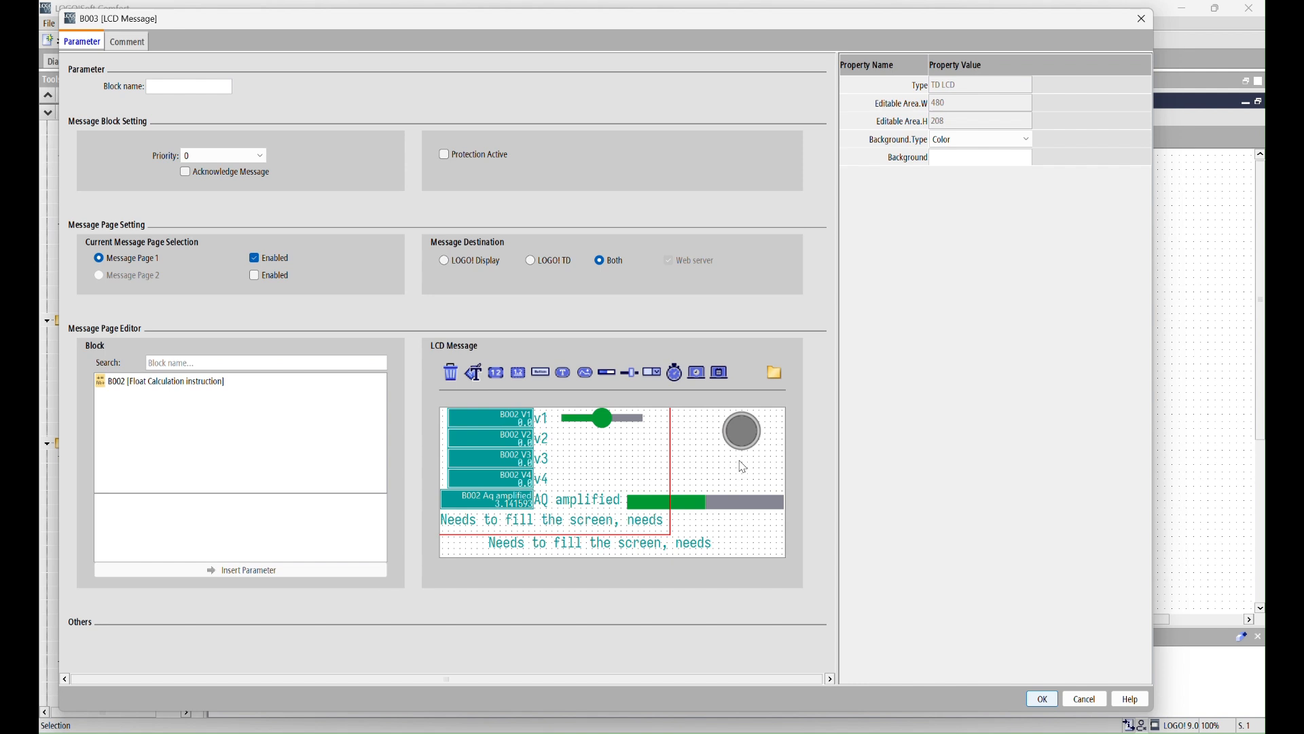
click(150, 383)
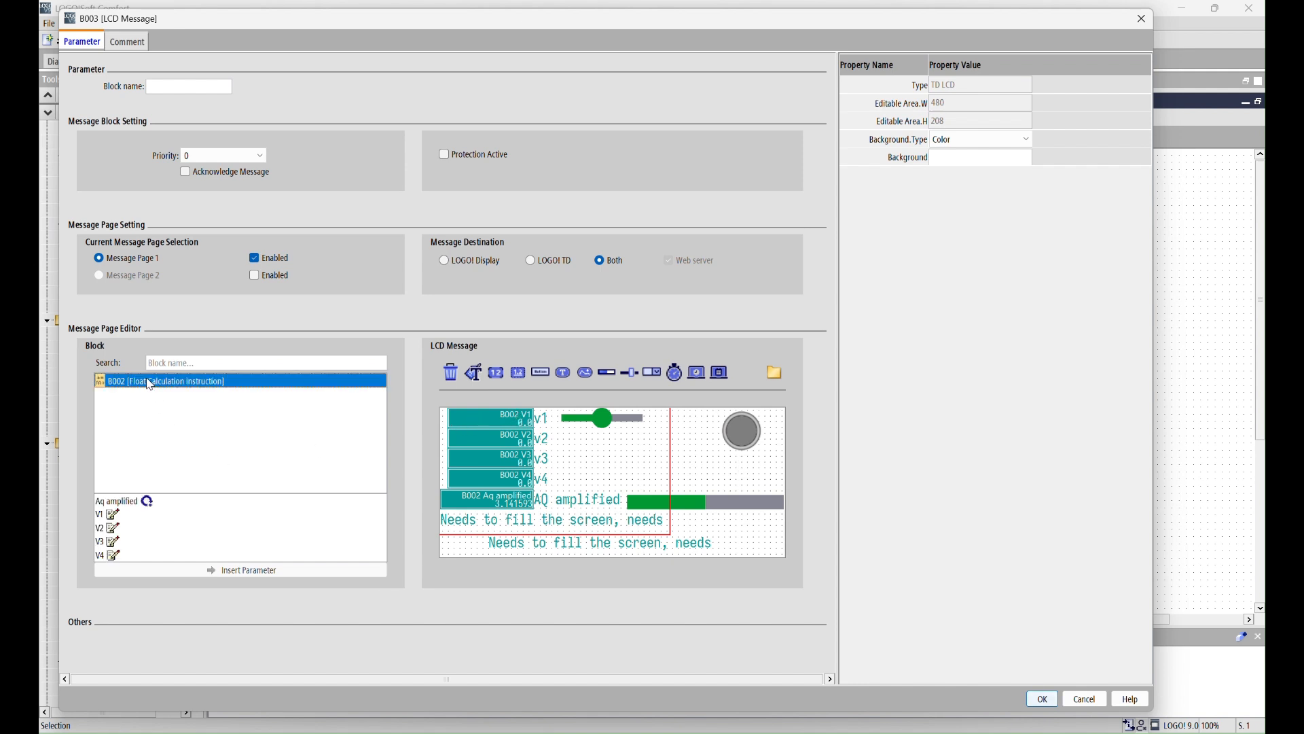
click(109, 518)
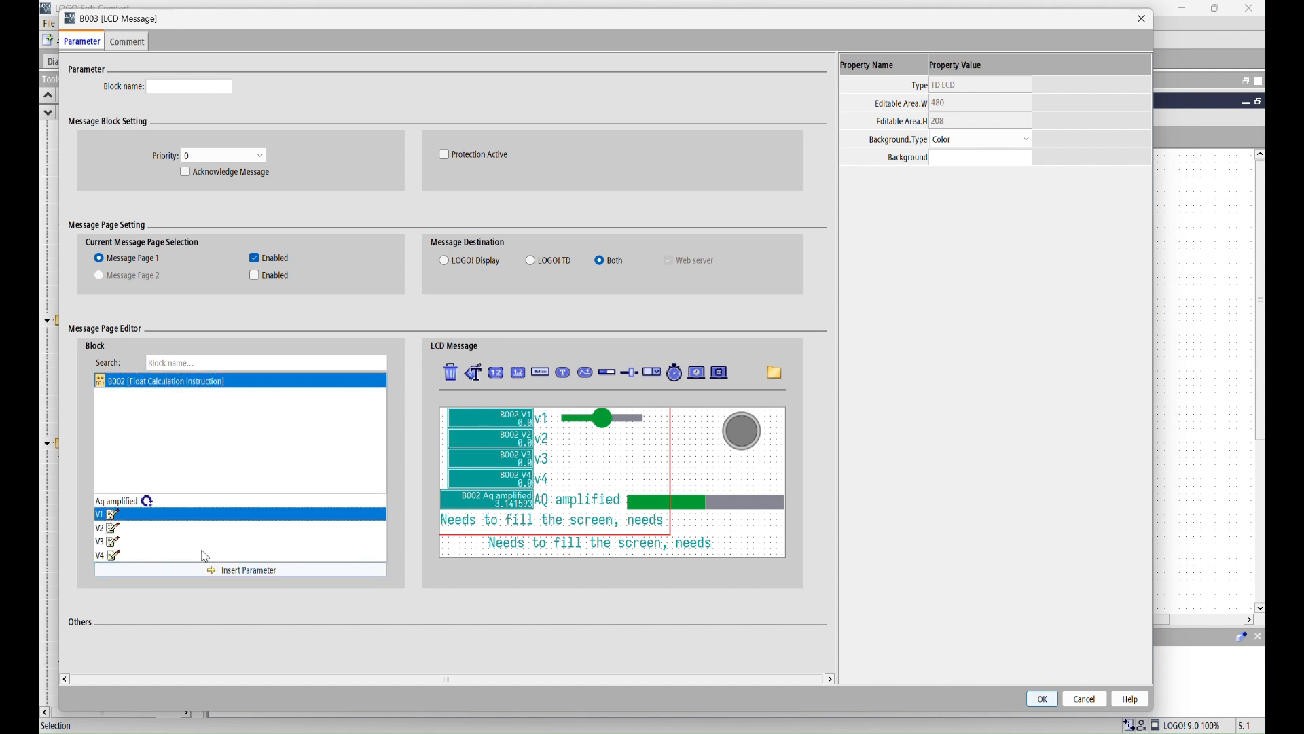
click(207, 570)
drag(469, 425, 623, 455)
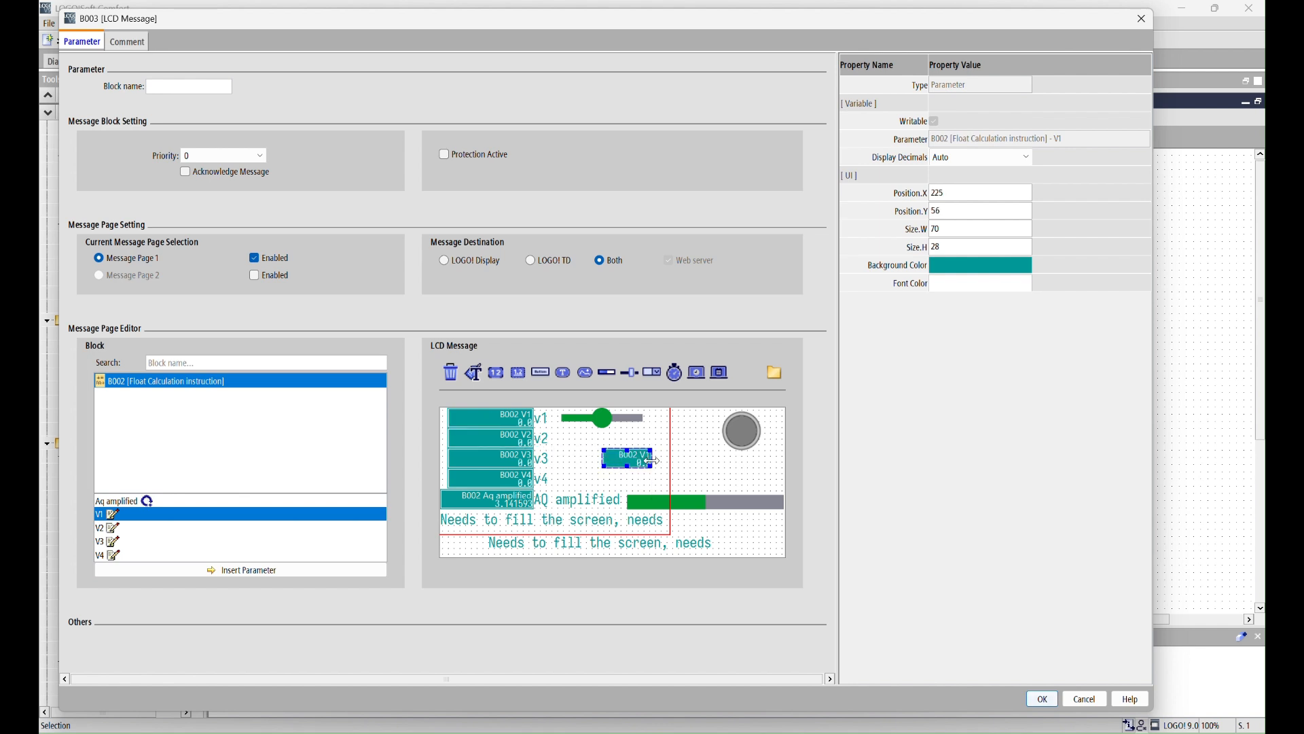
mouse_move(652, 461)
mouse_down()
mouse_move(732, 482)
mouse_move(575, 479)
mouse_move(640, 476)
mouse_up()
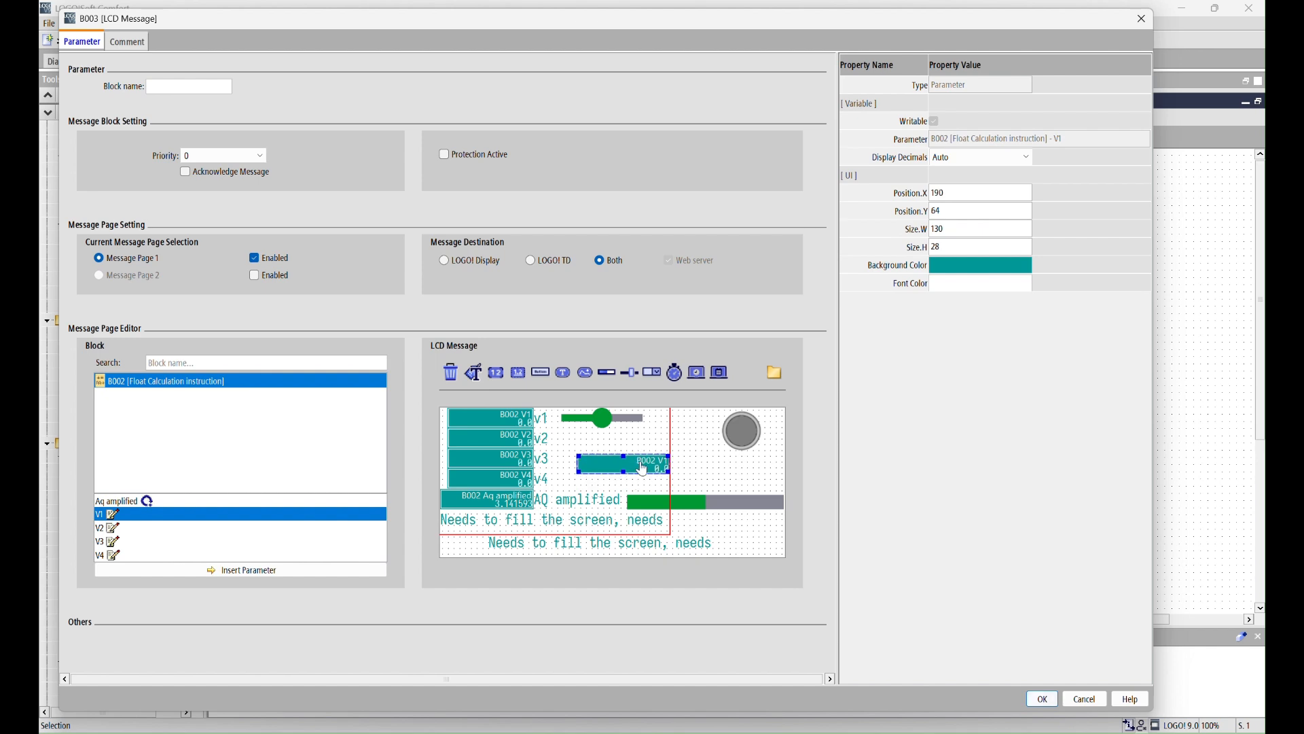
Step: Change the inserted V1 field's background color to dark red, and delete that field from the message
click(958, 265)
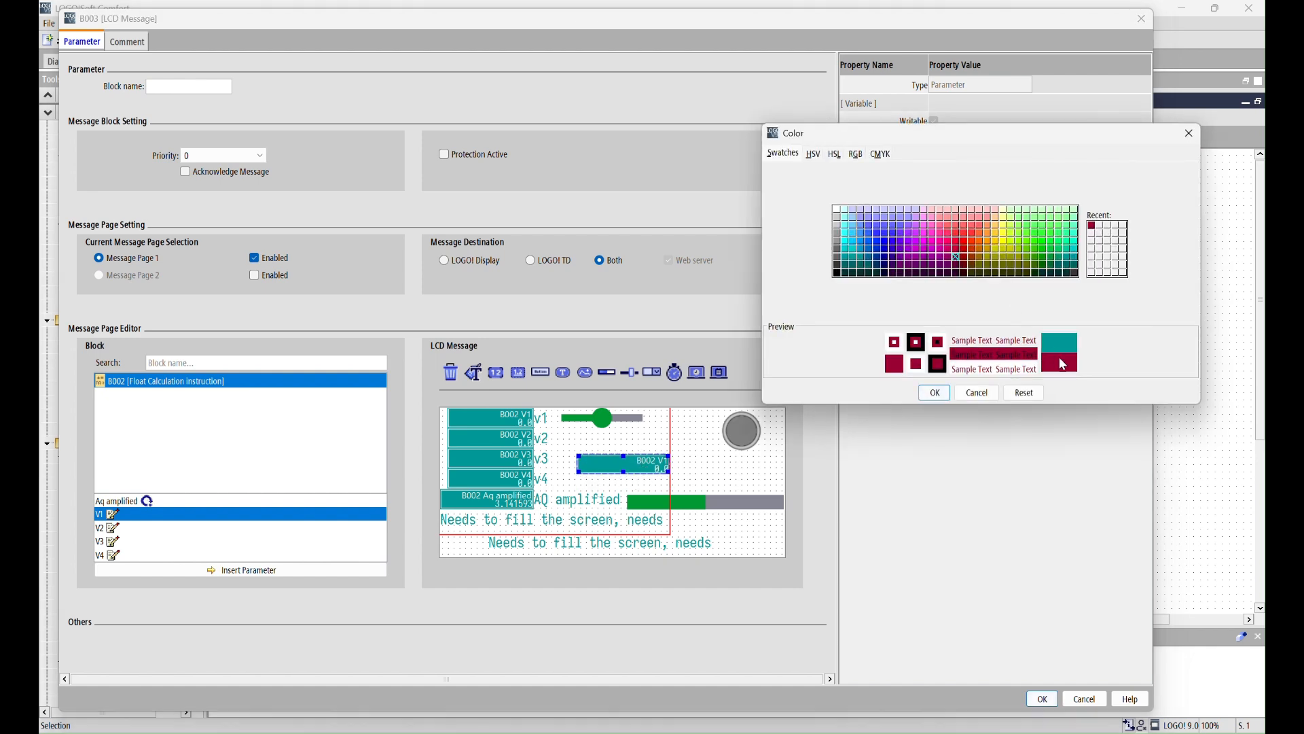
click(935, 393)
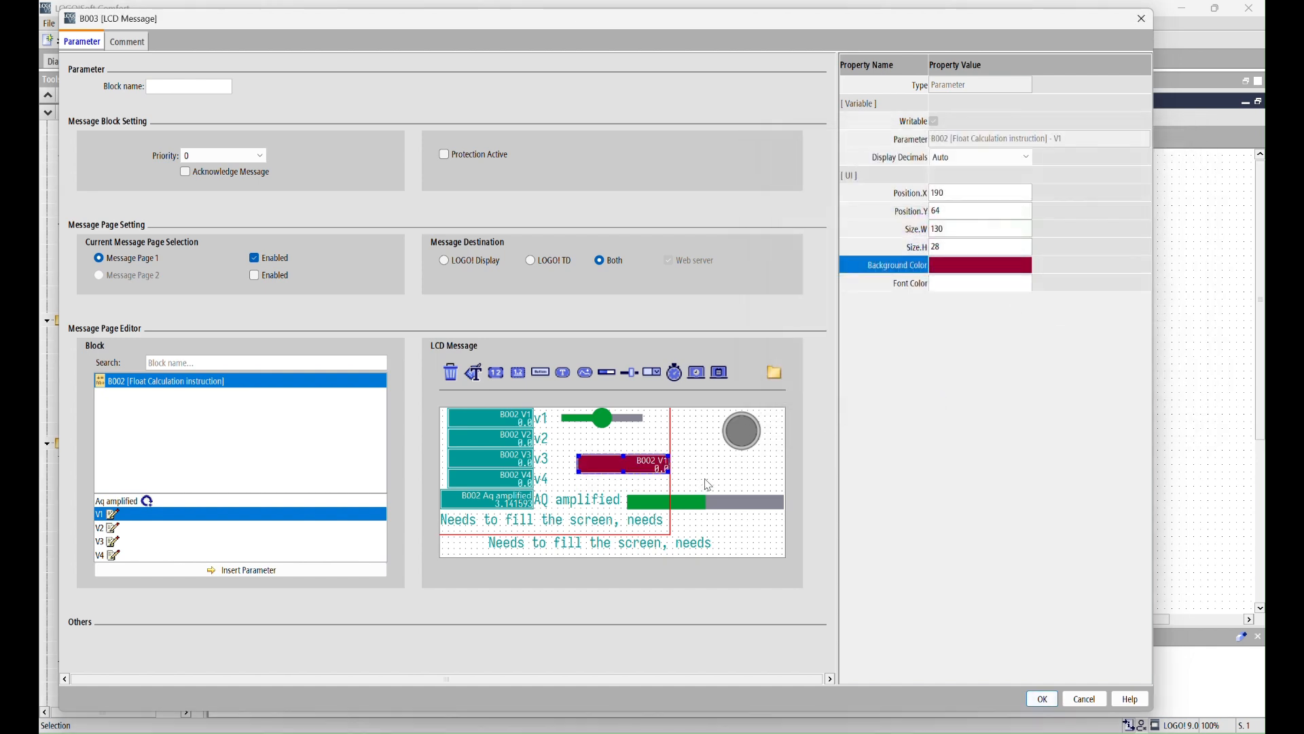
click(705, 480)
click(630, 465)
key(Delete)
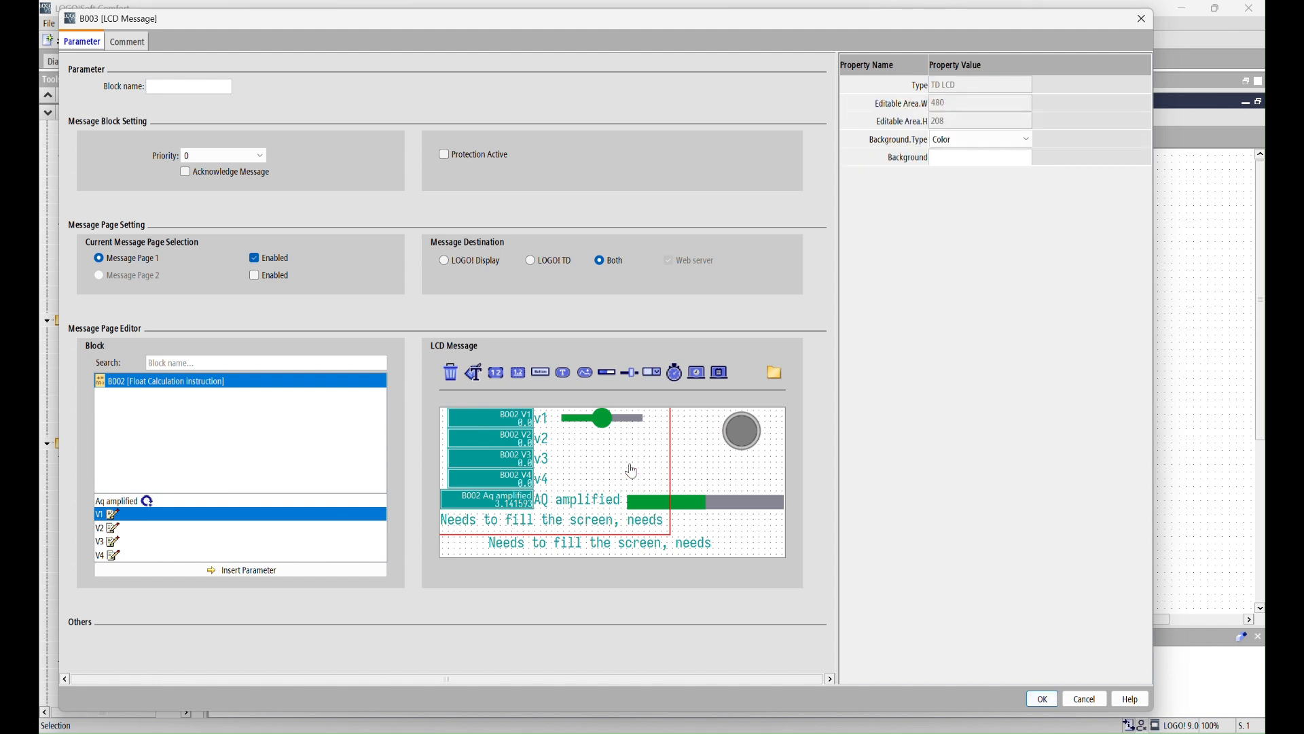
Step: Move the lower "Needs to fill the screen" label onto the upper one at X 0, Y 141 and widen it to 480
click(515, 517)
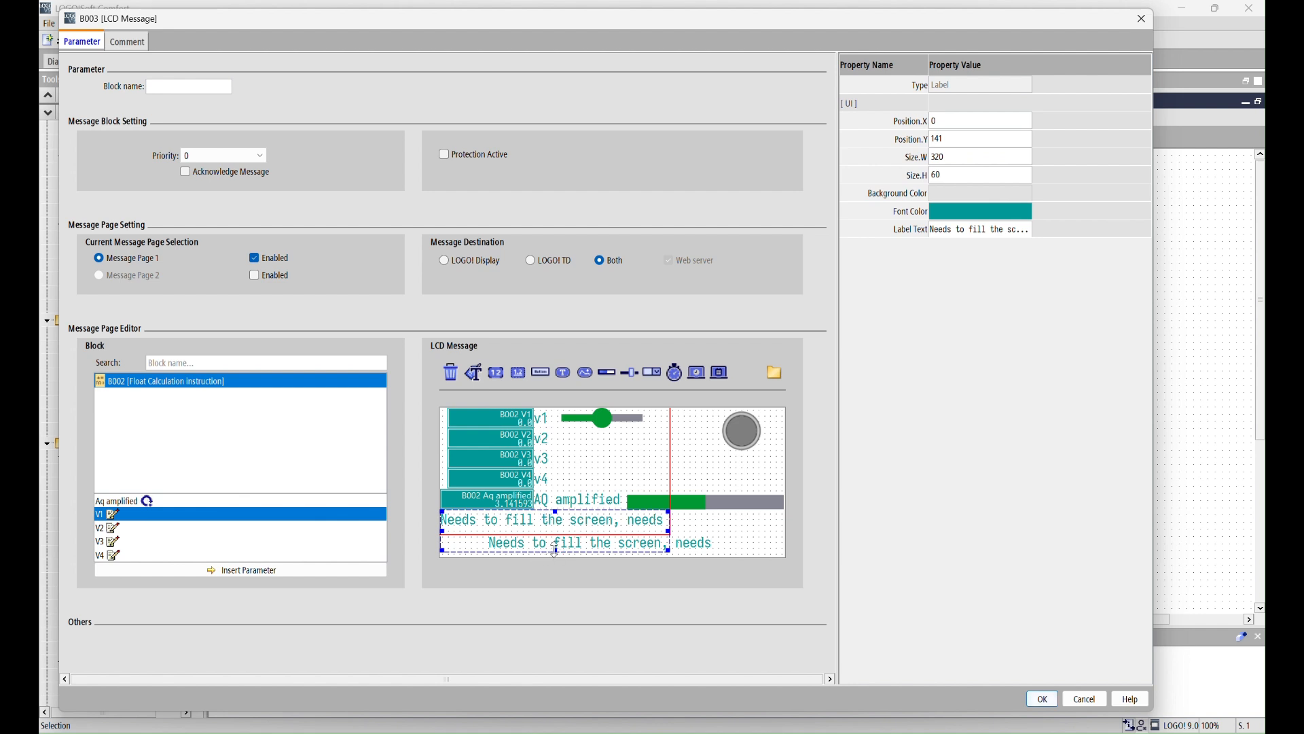
drag(556, 552, 507, 528)
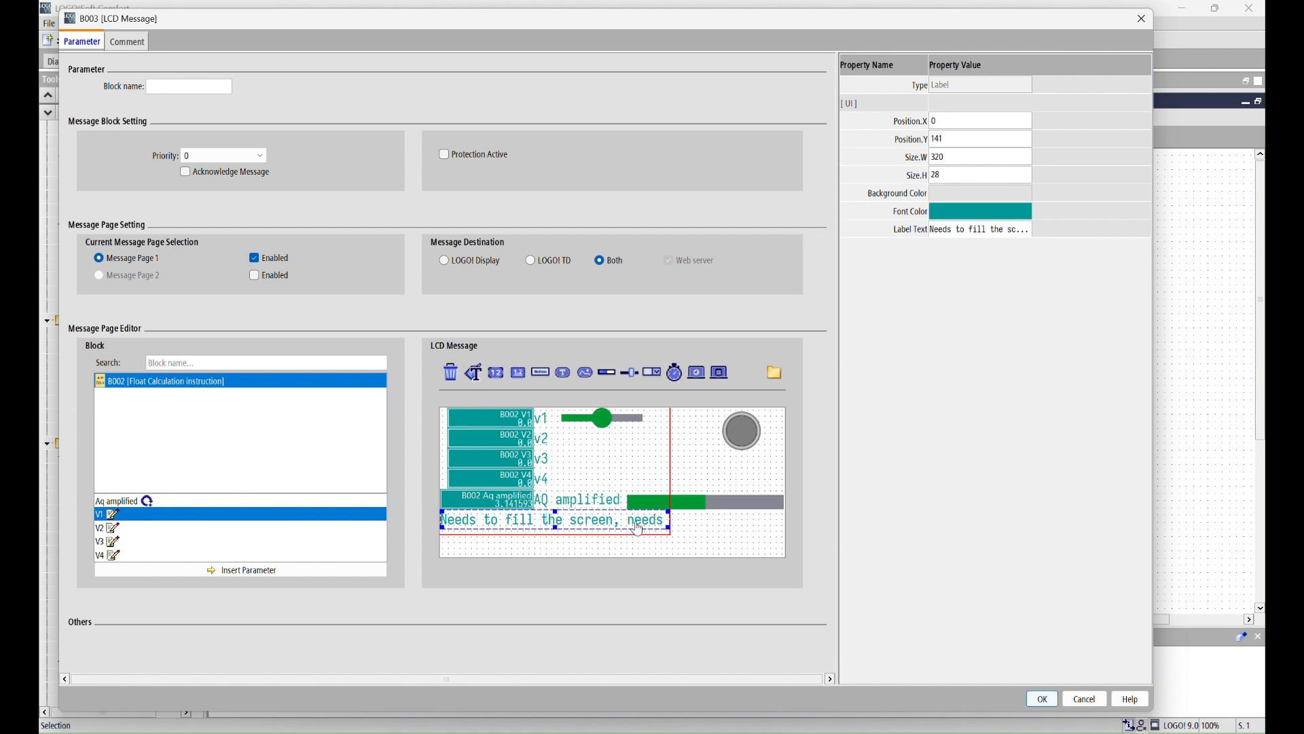
drag(668, 519, 819, 528)
Step: Move the widened label down below the 320-wide label, to about X 0, Y 173
click(621, 545)
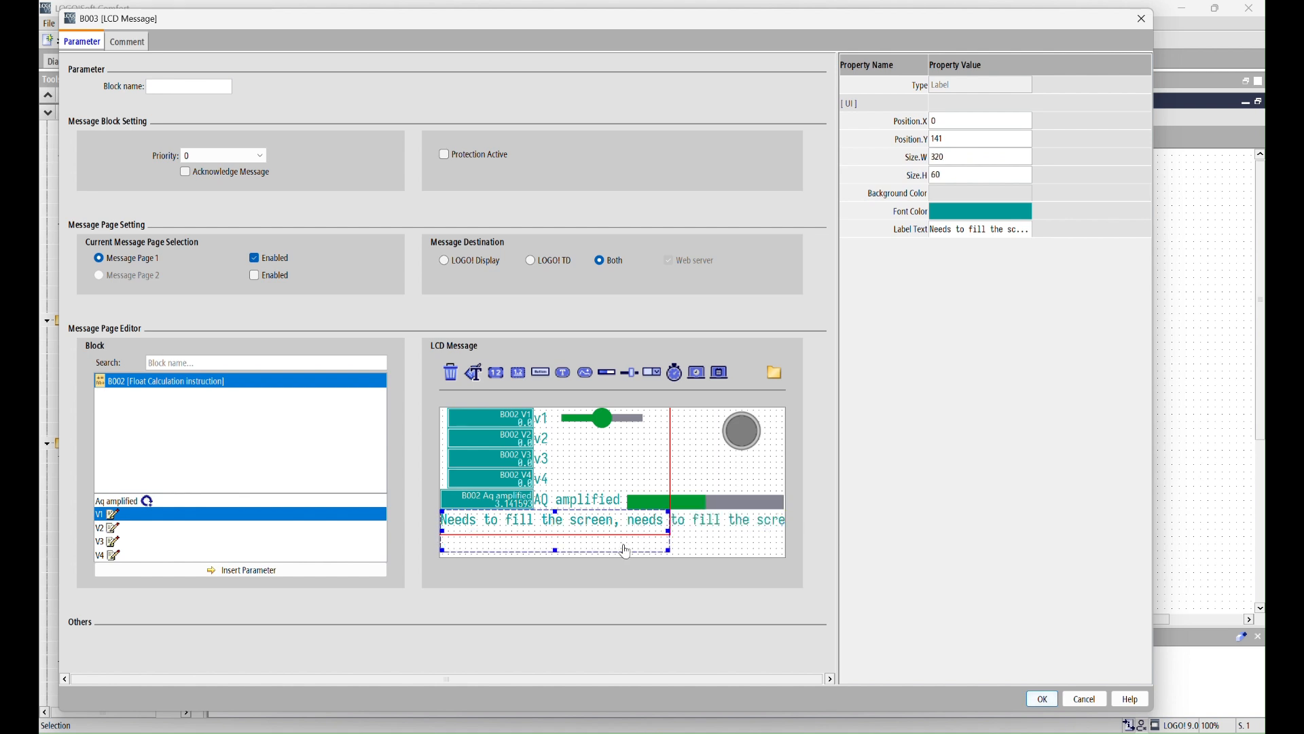
click(605, 521)
click(646, 552)
click(726, 547)
drag(692, 529, 695, 551)
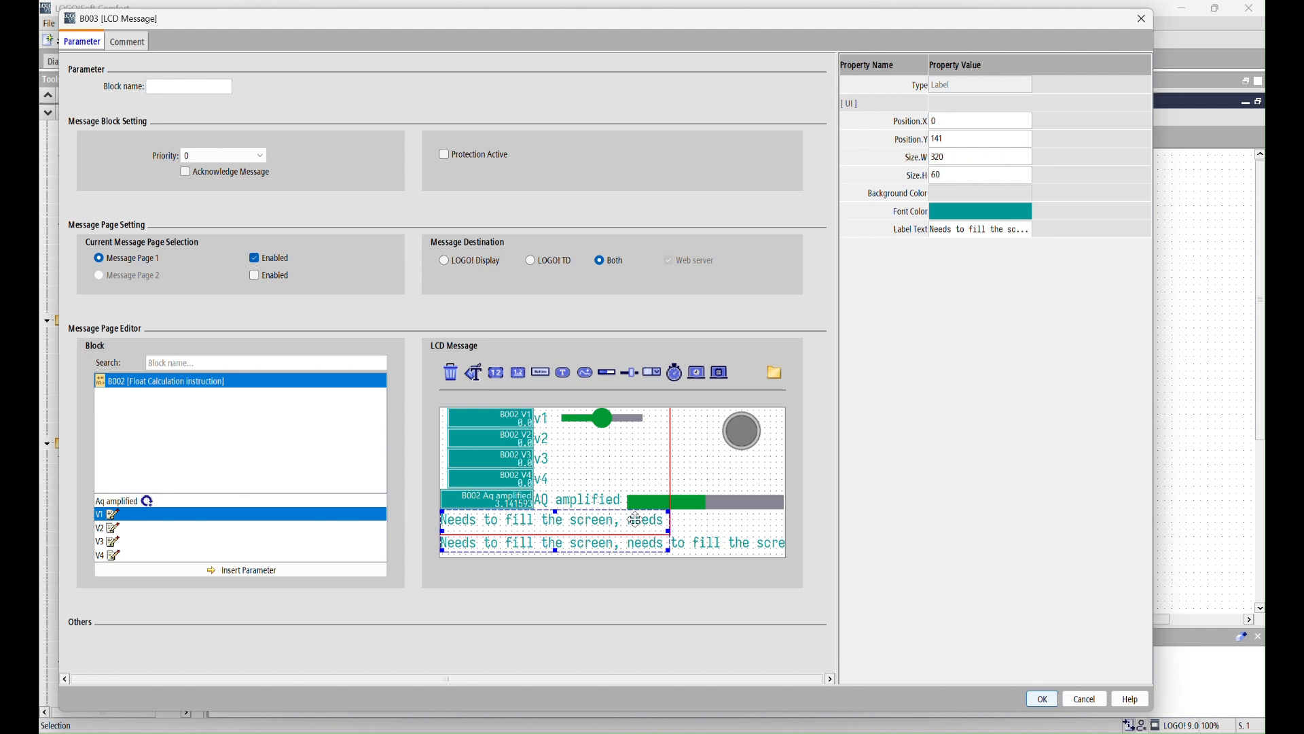
Step: Delete the upper 320-wide label and add a new text label in its place at X 0, Y 141, about 320 wide
drag(637, 529, 667, 528)
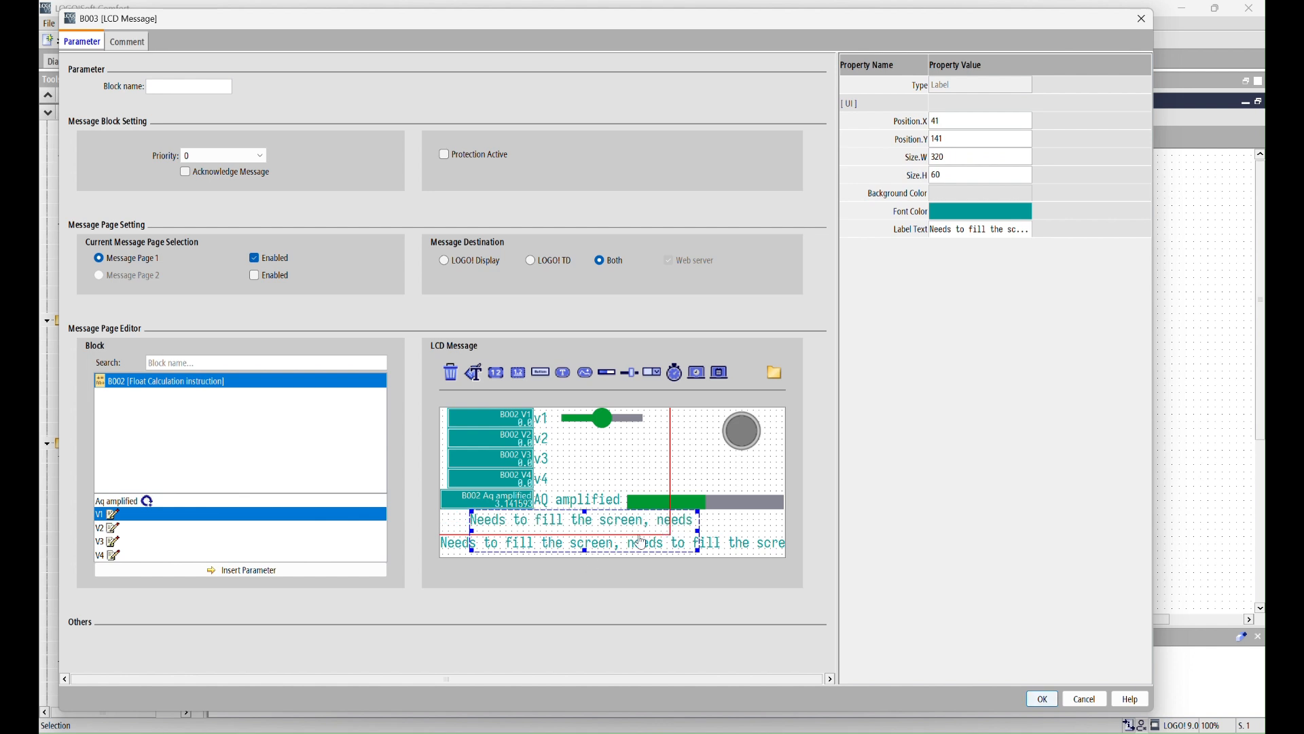
key(Delete)
click(474, 373)
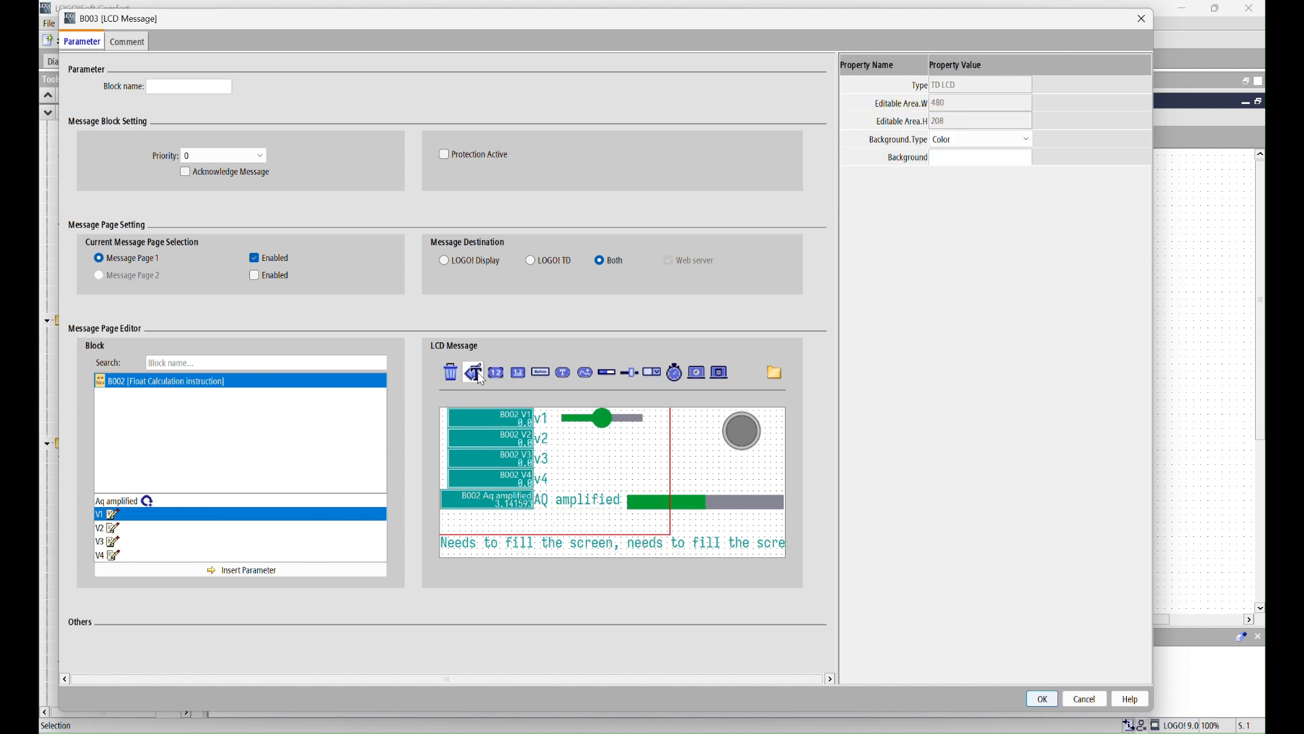
drag(463, 432, 686, 521)
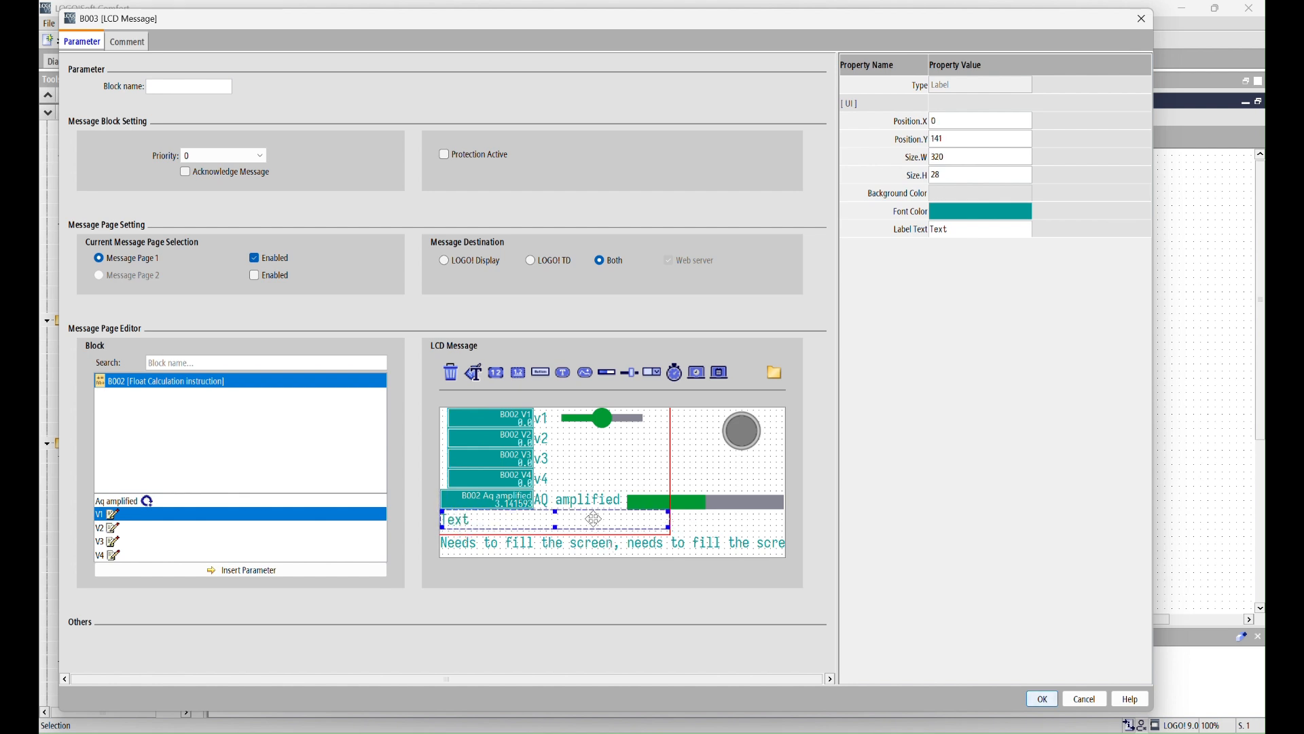
Step: Move the new text label down onto the lower label's line and back up to about Y 145
drag(555, 523, 552, 550)
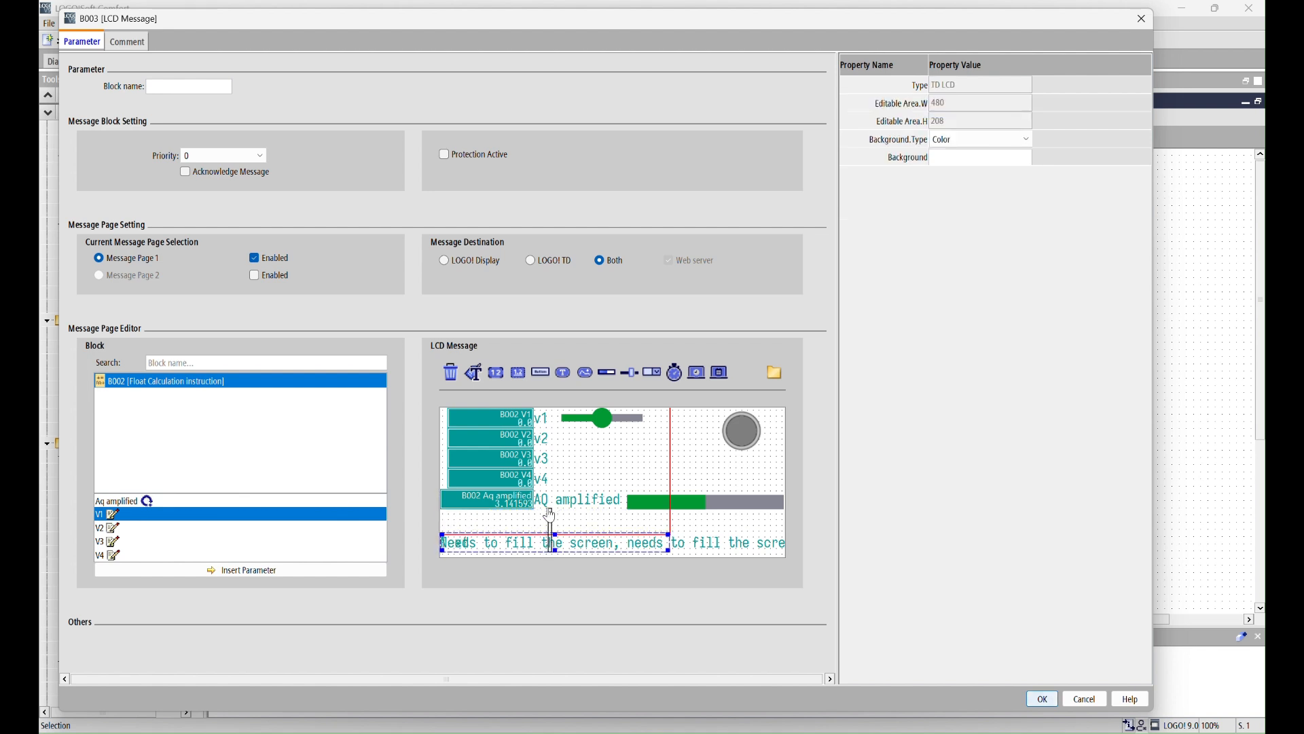
click(506, 544)
drag(506, 544, 507, 524)
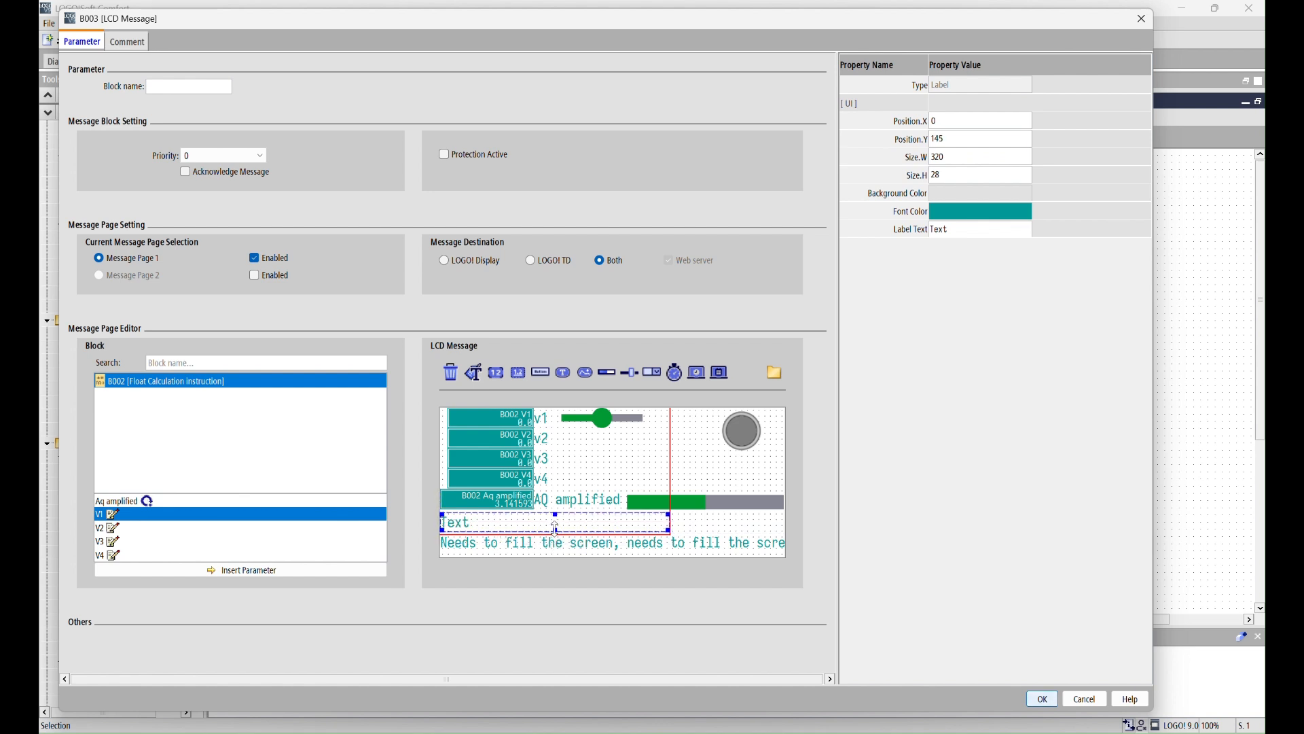
Step: Increase the text label's height to 56, try to widen it past the red display boundary, and reduce its height to 28
drag(555, 529, 557, 551)
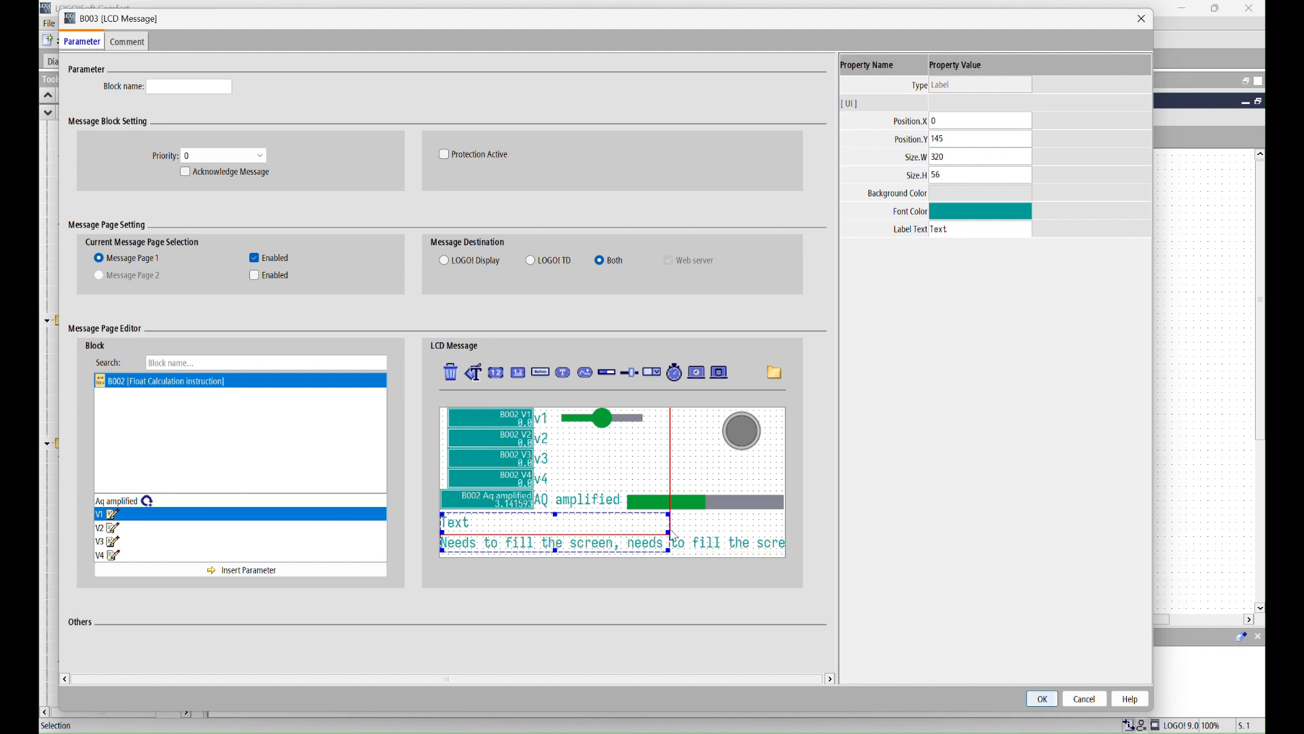
drag(668, 531, 717, 540)
drag(555, 551, 551, 533)
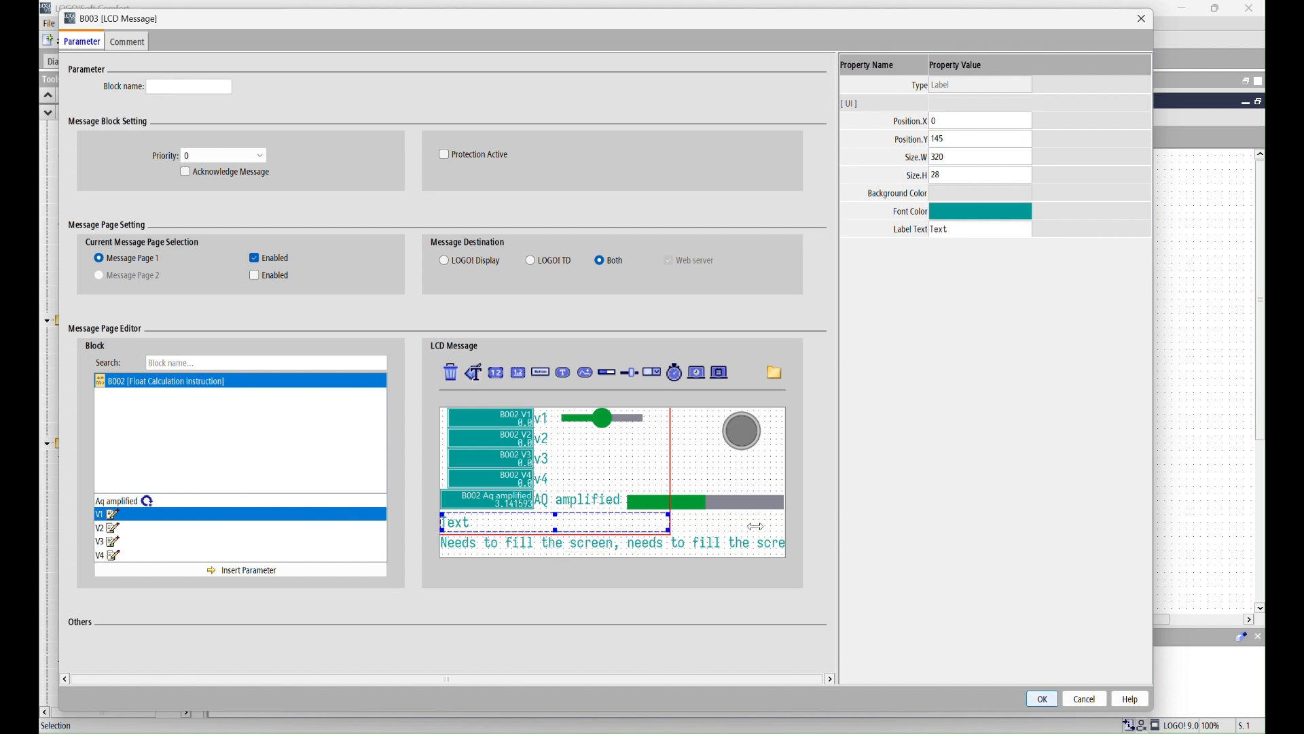
Step: Compare the properties of the two labels and delete the lower "Needs to fill the screen" label
mouse_move(709, 543)
mouse_down()
mouse_move(694, 513)
mouse_move(703, 549)
mouse_up()
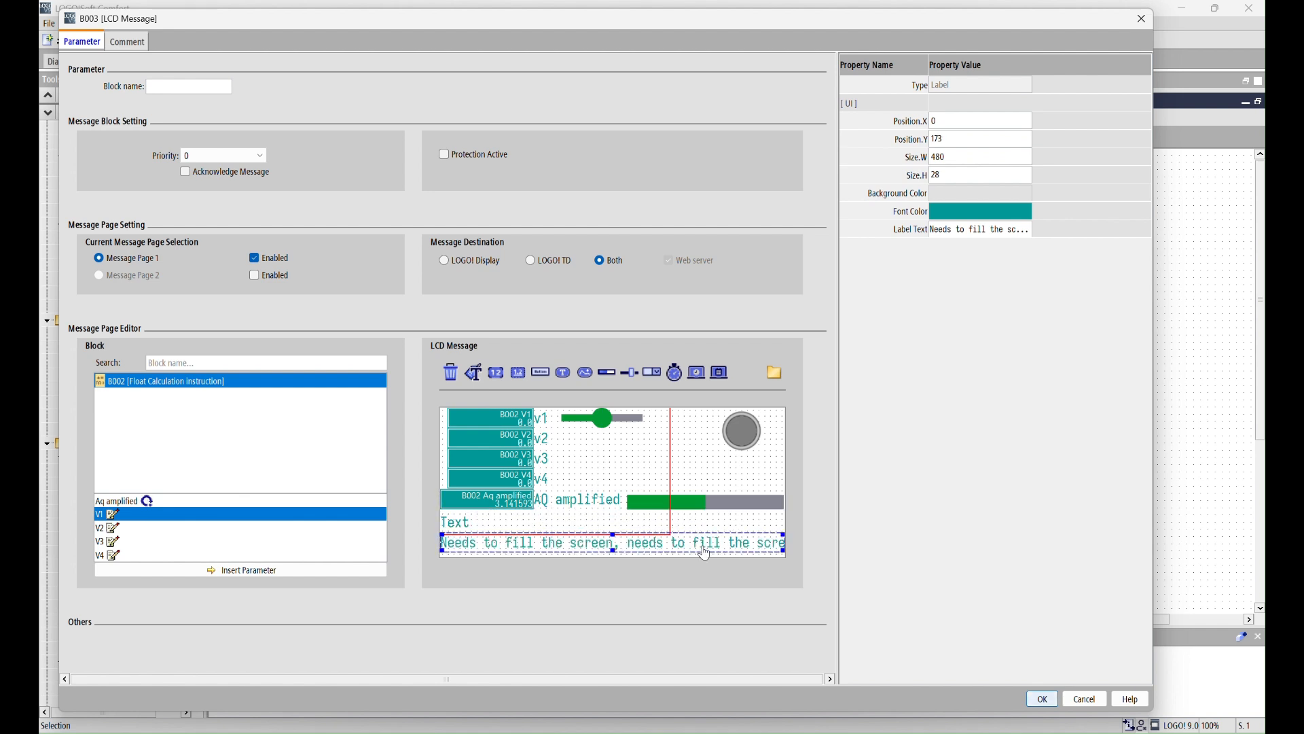
click(462, 523)
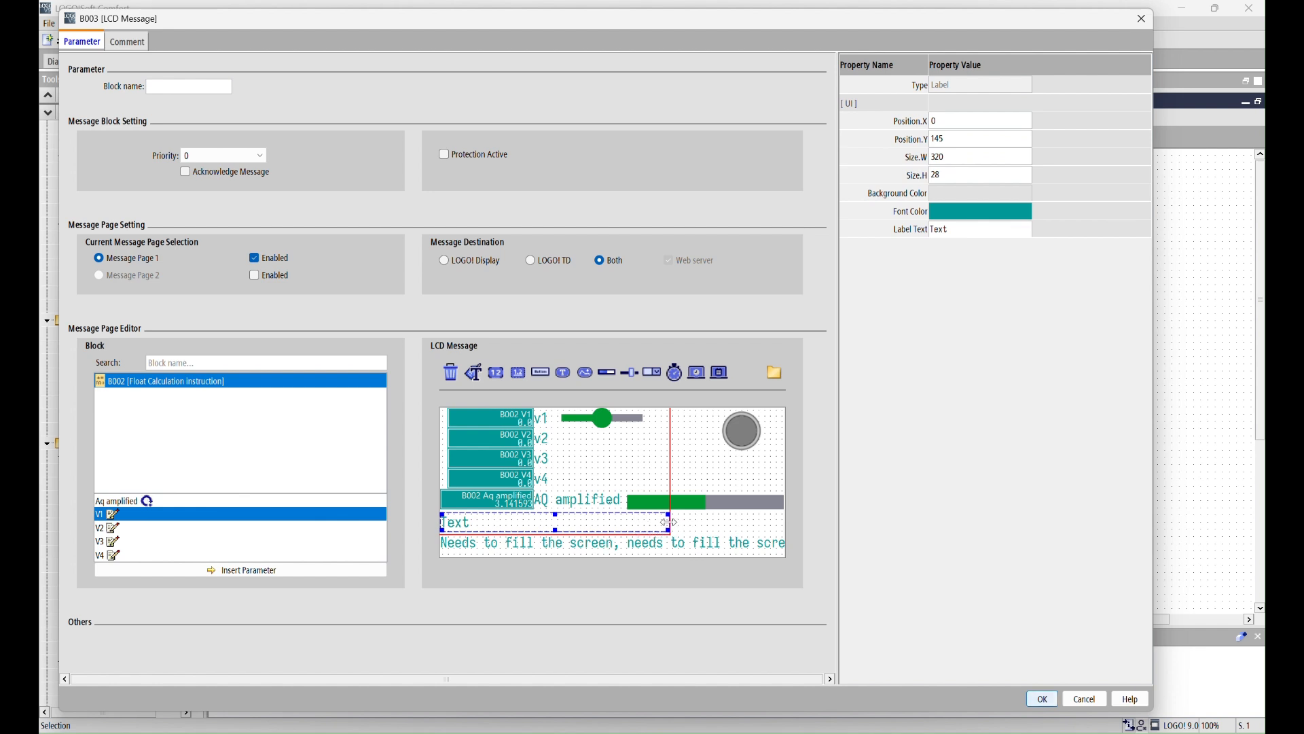
click(616, 550)
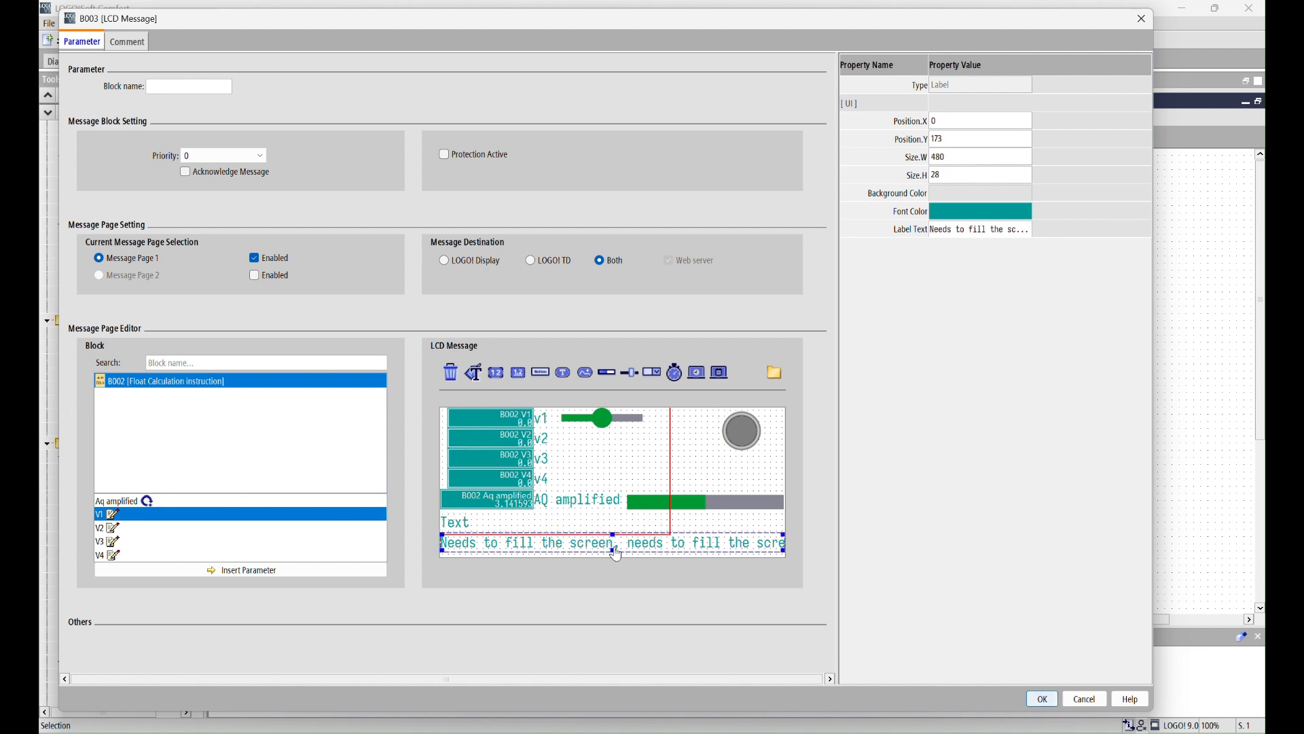
key(Delete)
Step: Move the text label below the red boundary and back to X 0, Y 148, stretch its height to 60 and reduce it to 28
drag(457, 525, 466, 550)
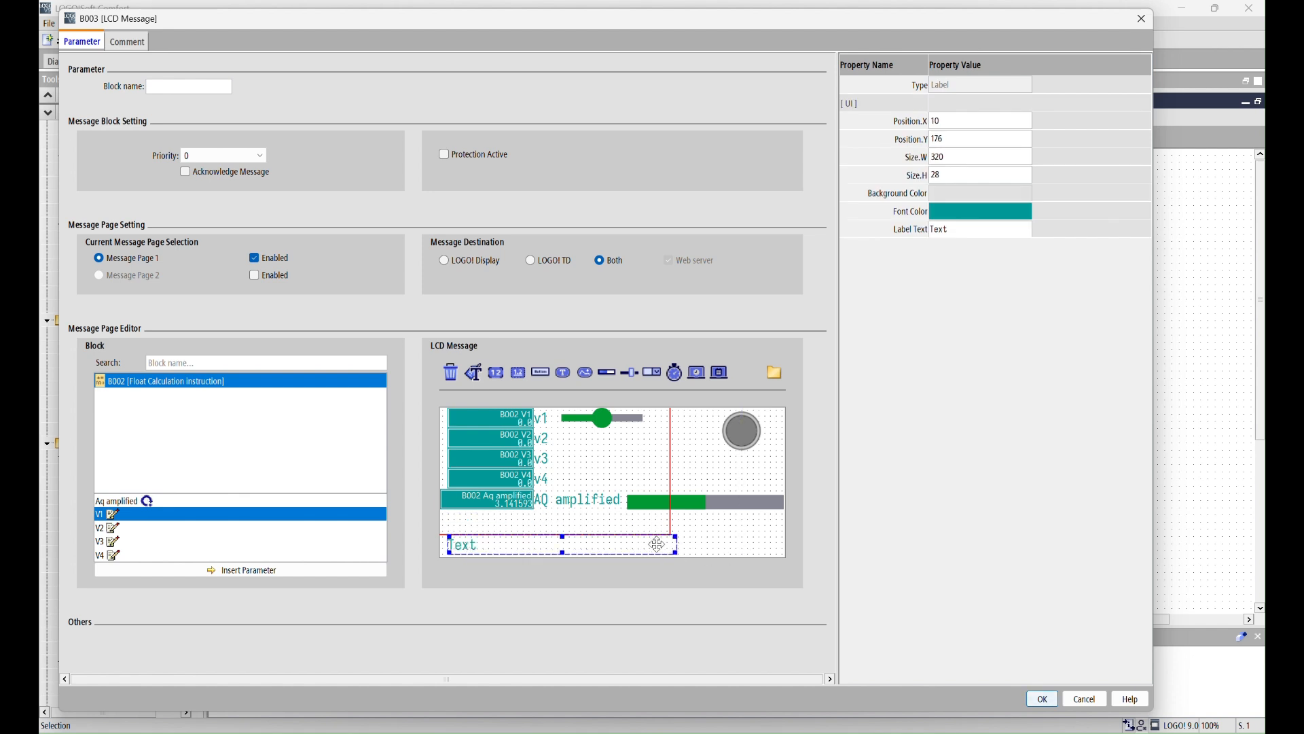
drag(662, 551, 654, 541)
drag(555, 542, 559, 558)
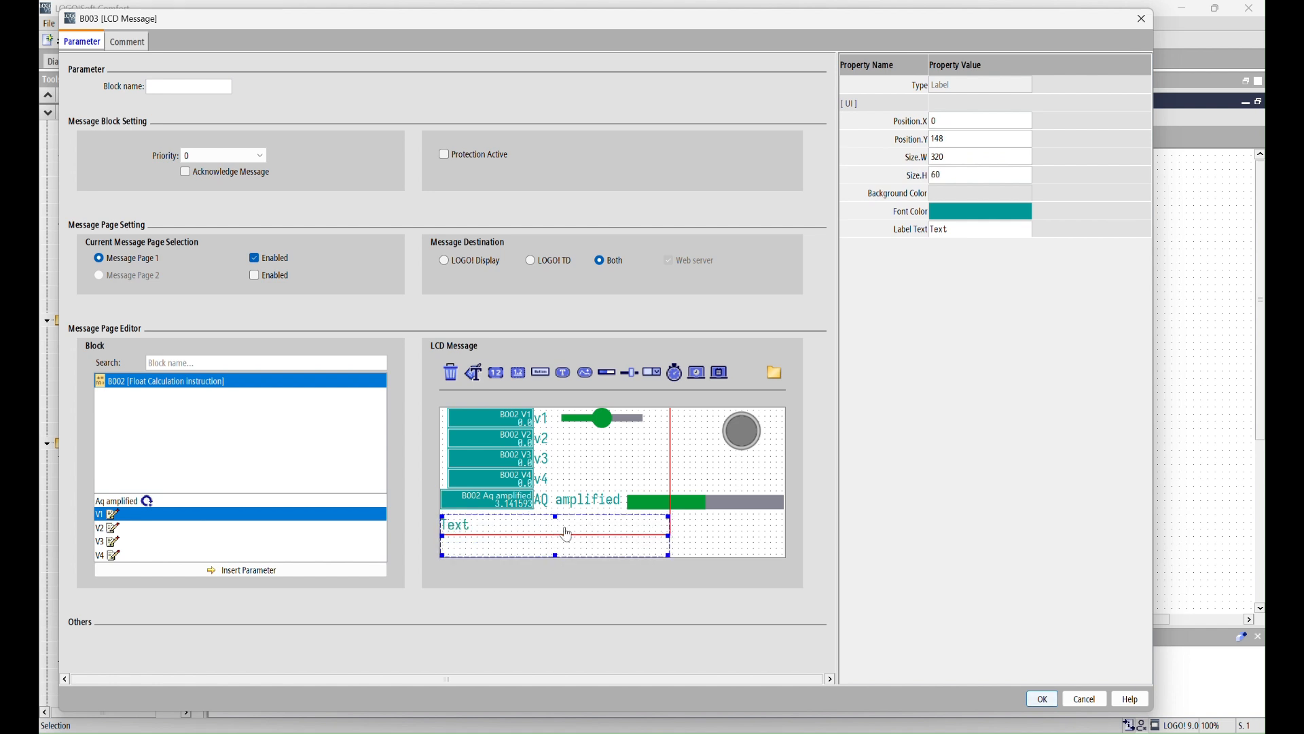
drag(556, 557, 553, 523)
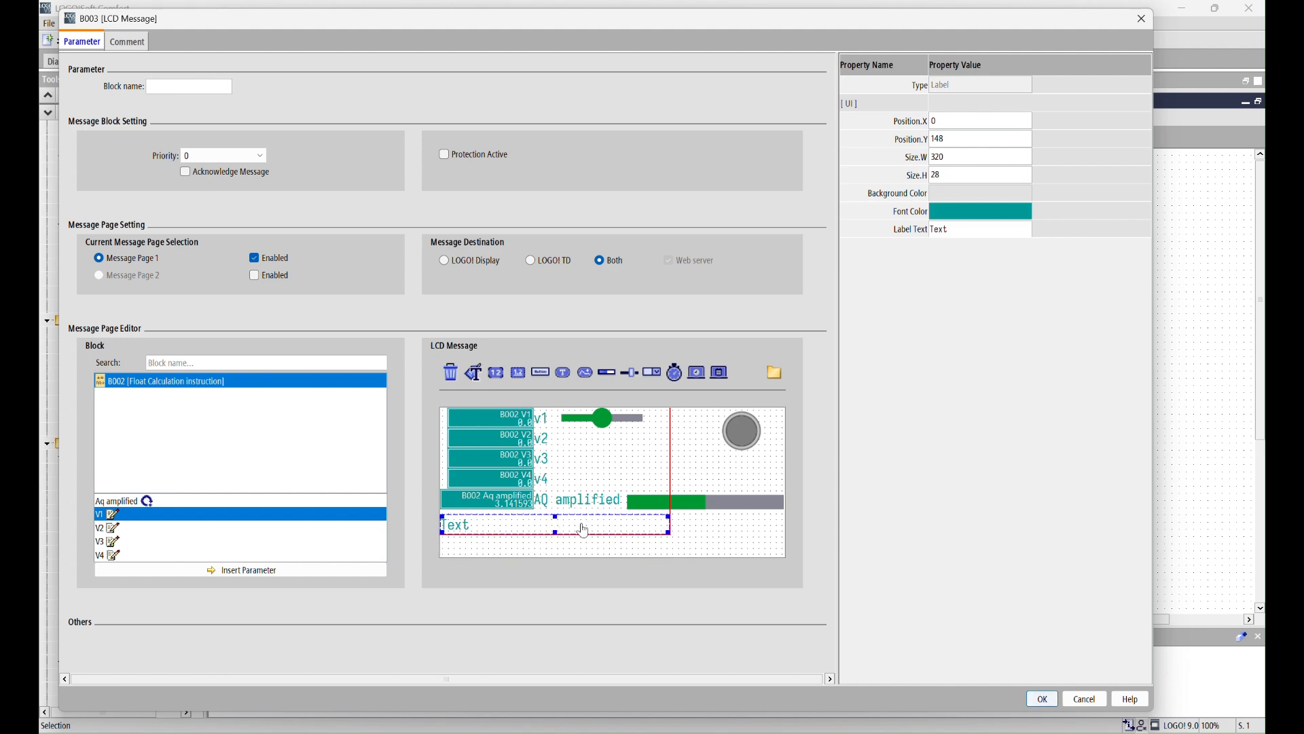
Step: Append a long string of filler characters to the text label, accept it, and try moving the label below the red boundary
double_click(582, 528)
text(;jwrpinepe)
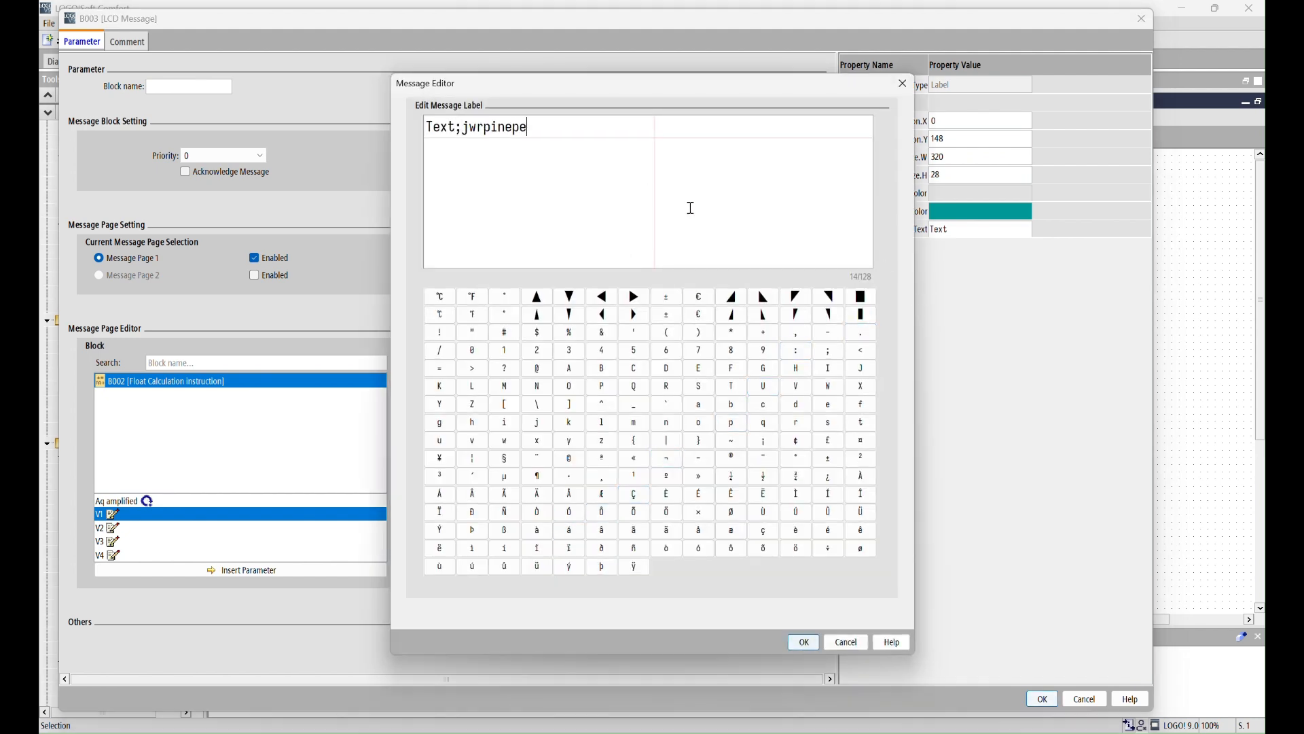
text(nerpfinepinpinpinpinpinpinpinpinpinpolinpinpiknip)
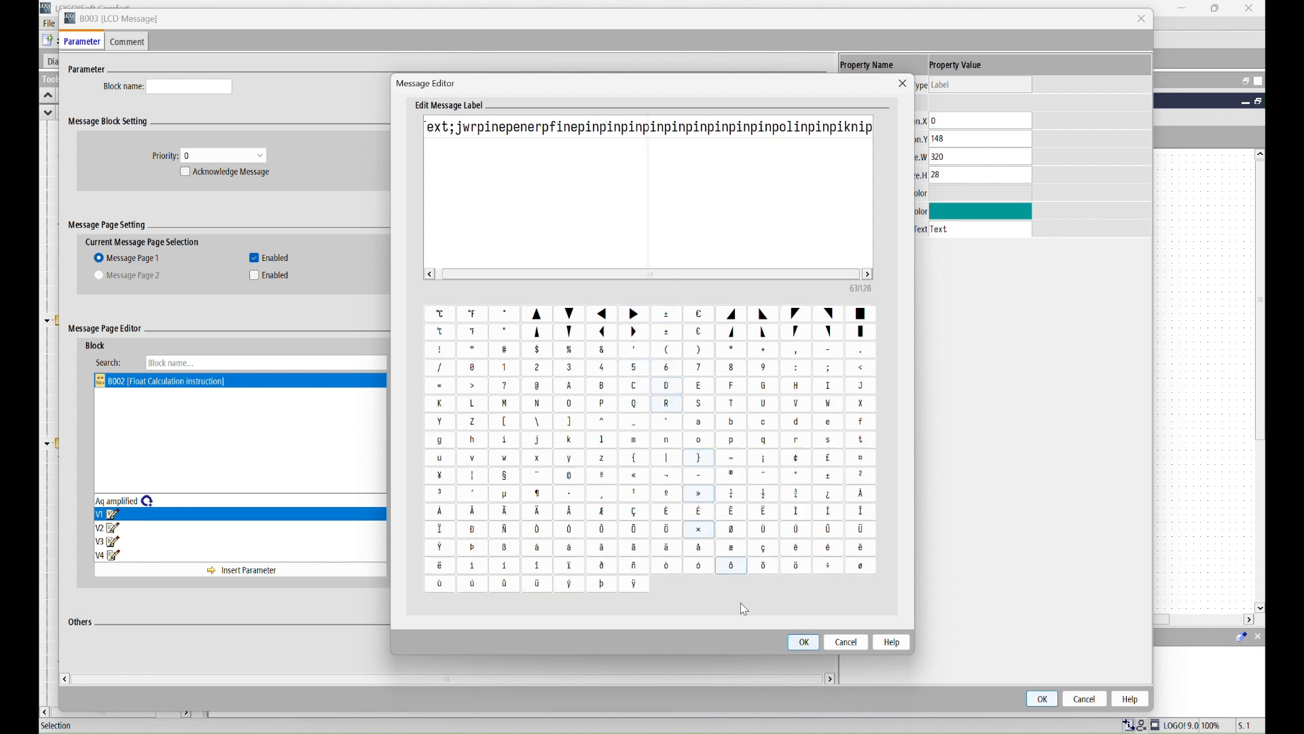
click(805, 644)
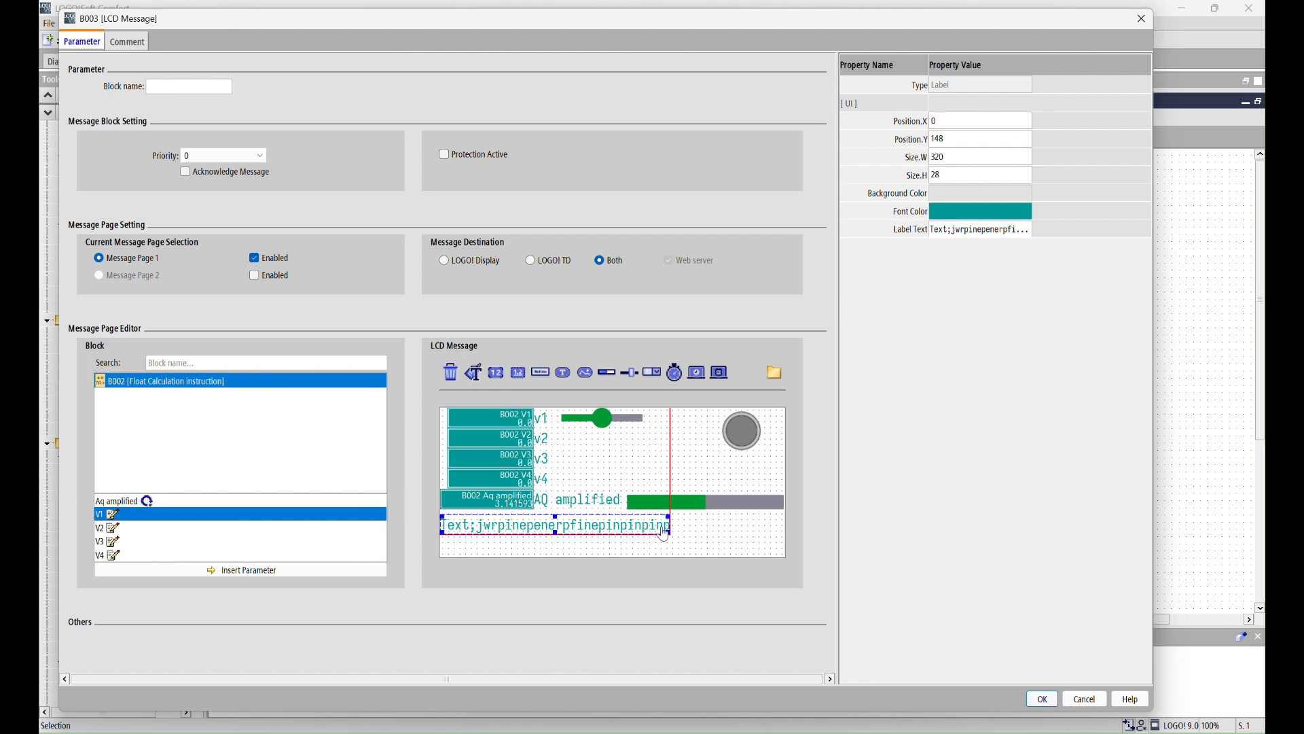
drag(641, 526, 536, 543)
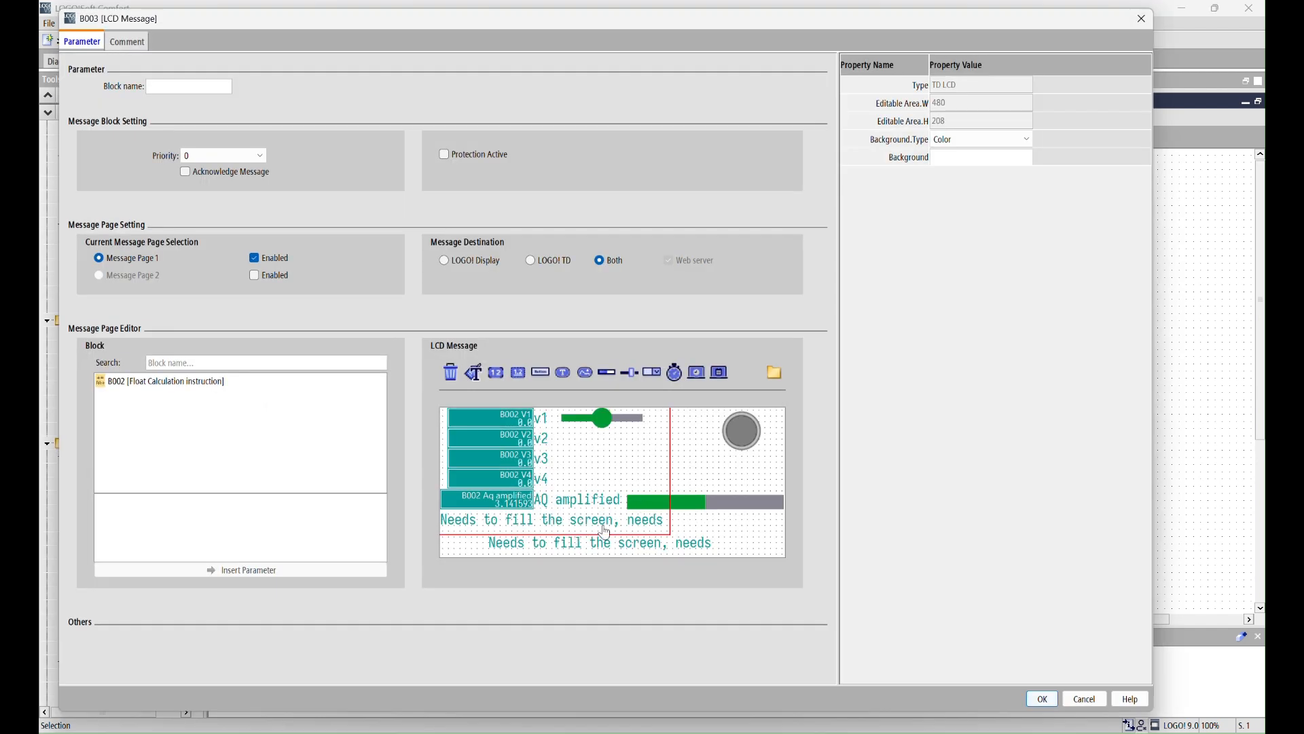
Step: Move the lower "Needs to fill the screen" label to about X 131, Y 180 and widen the upper one to about 478
click(599, 533)
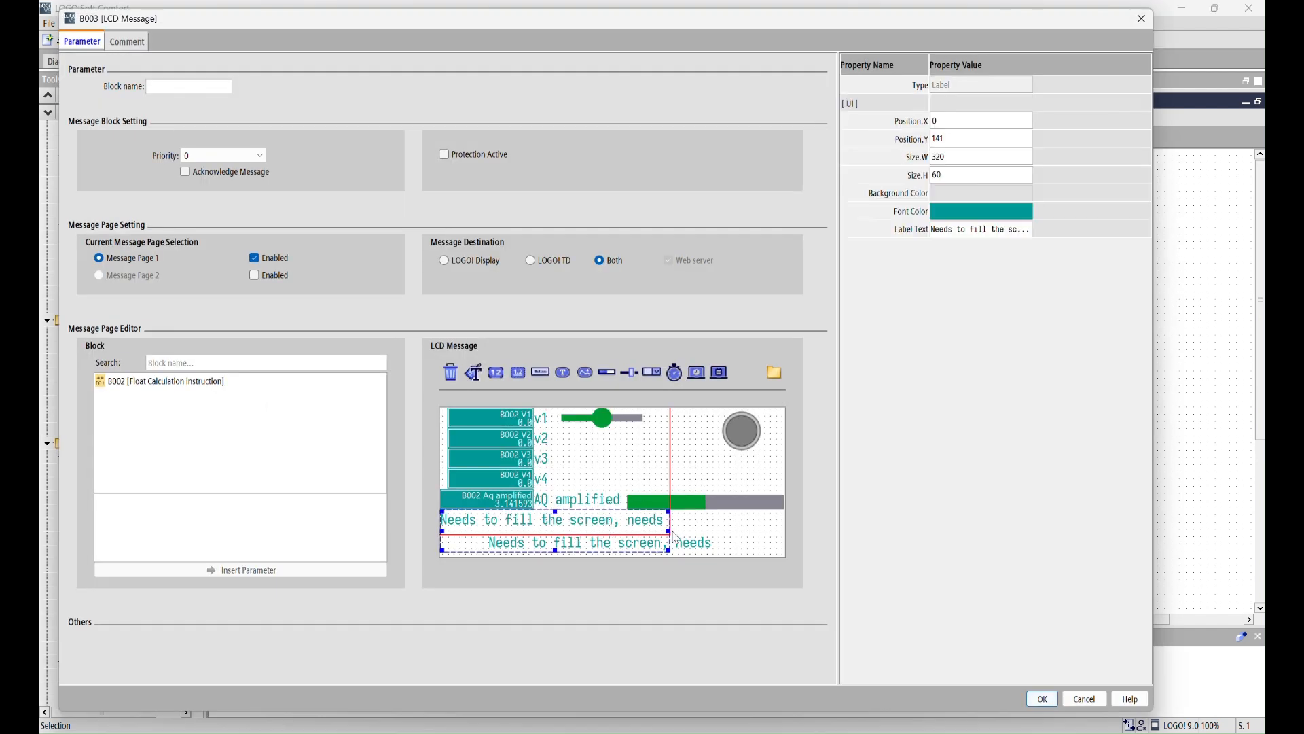
drag(673, 538, 719, 541)
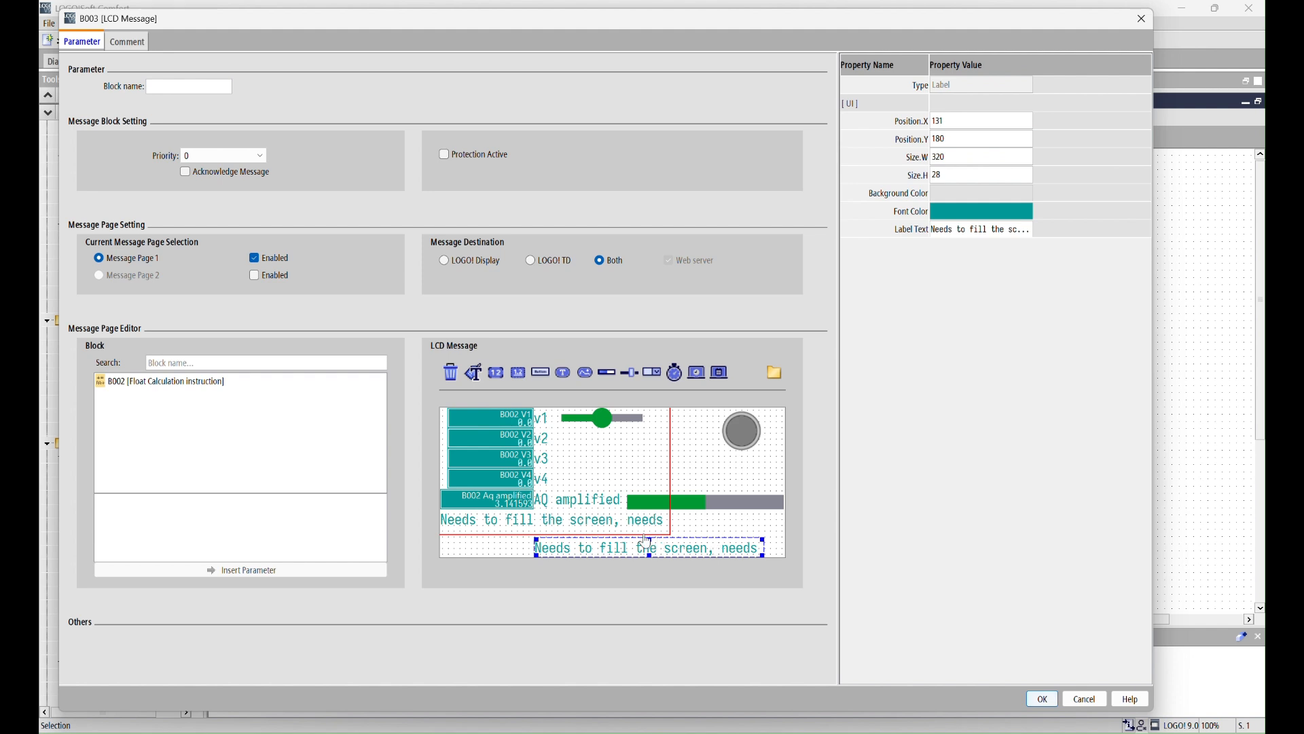
click(624, 526)
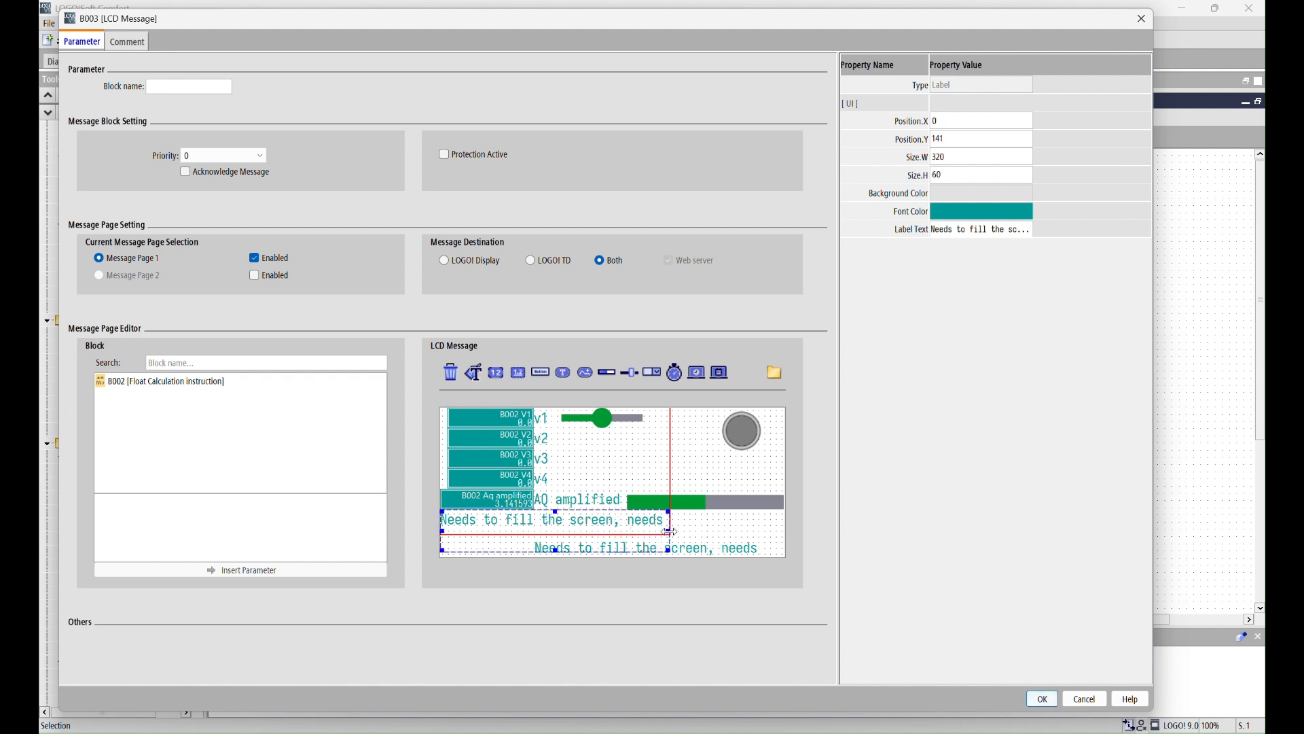
drag(669, 532, 771, 532)
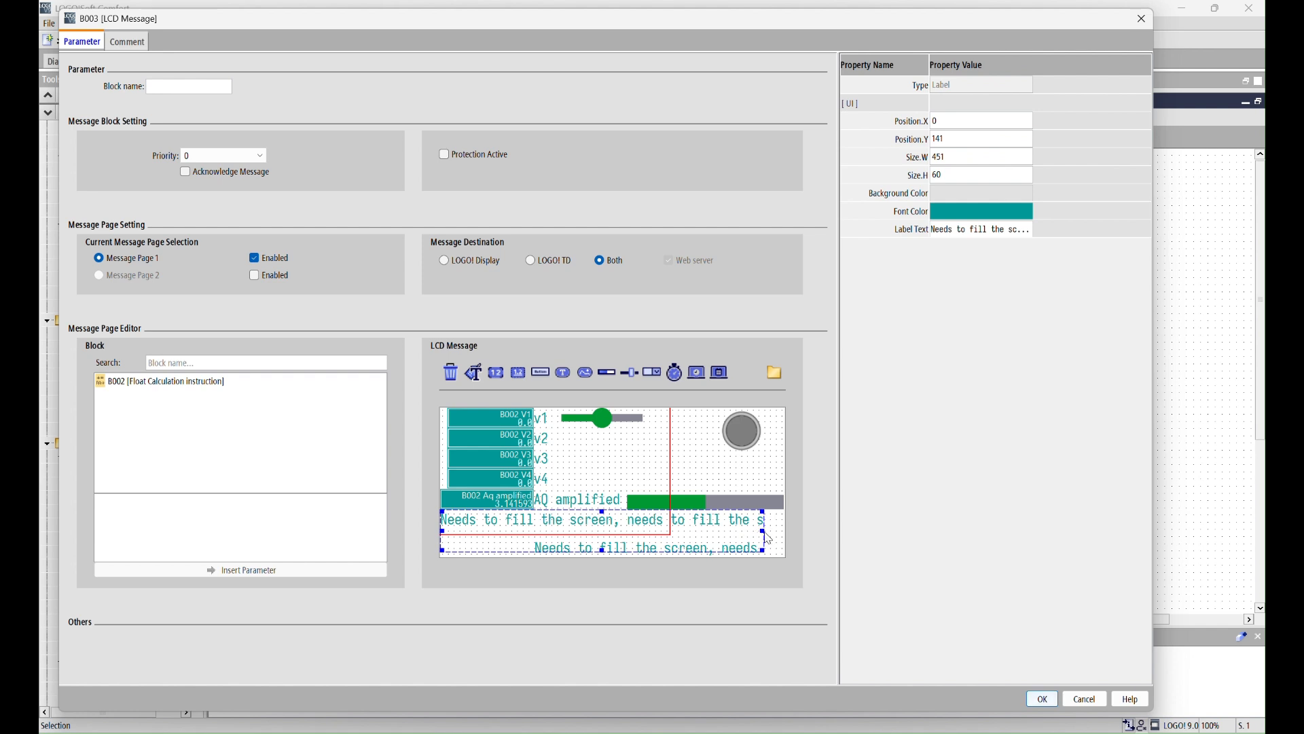
drag(762, 533, 786, 531)
Step: Delete the lower "Needs to fill the screen" label and select the remaining wide label
click(716, 481)
click(720, 549)
key(Delete)
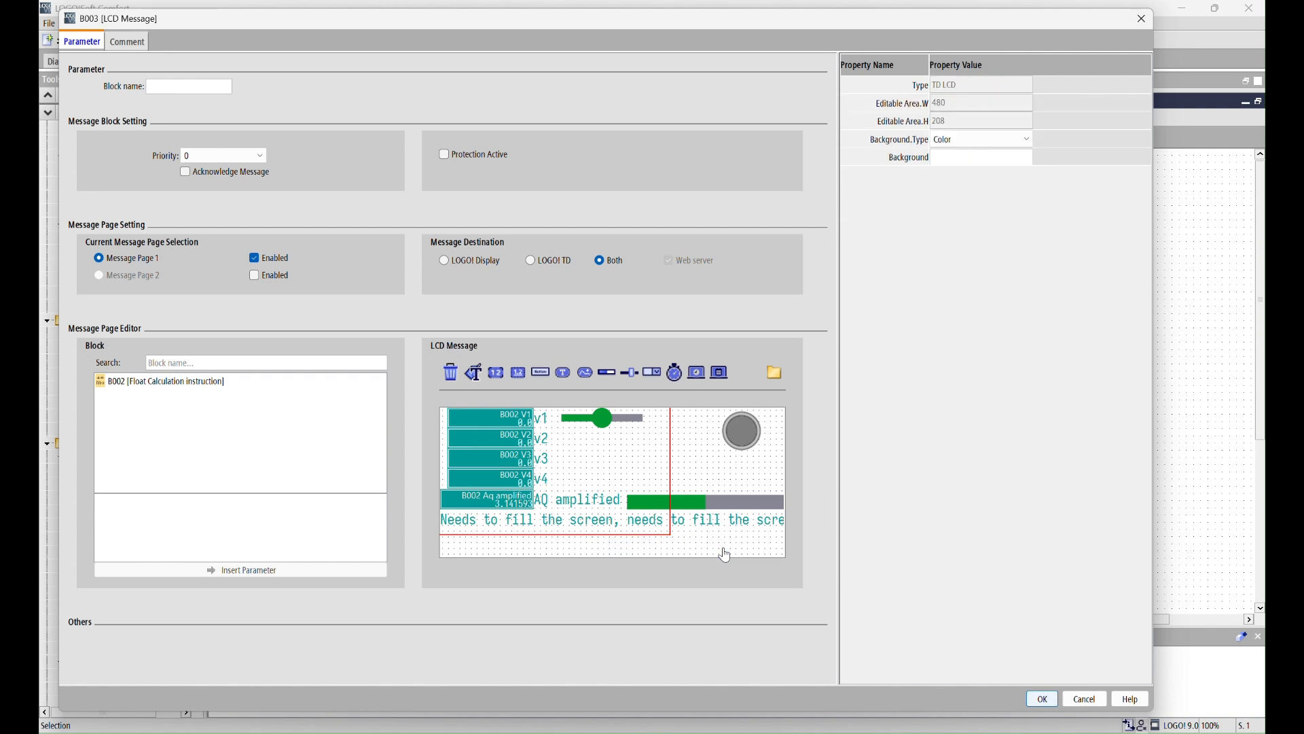
click(713, 533)
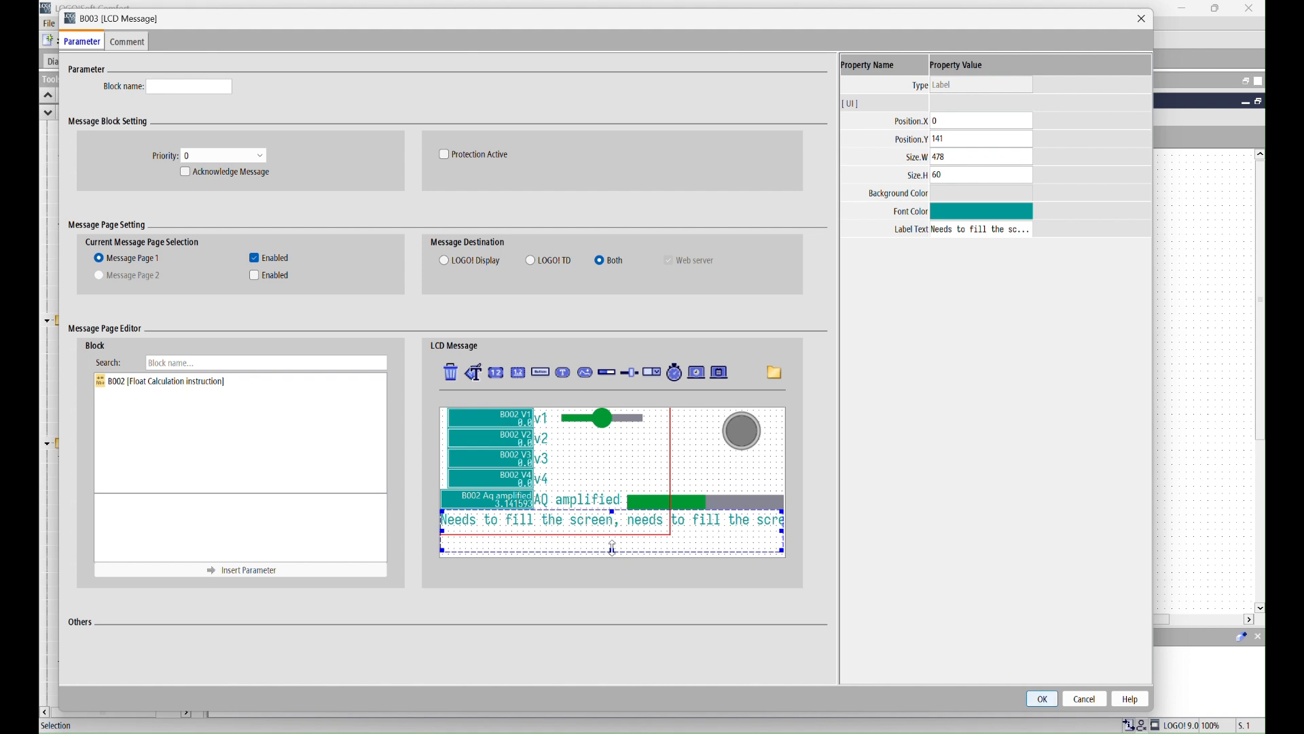
Step: Shrink the height of the wide "Needs to fill the screen" label to a single text line and deselect it
drag(612, 547, 613, 517)
click(658, 544)
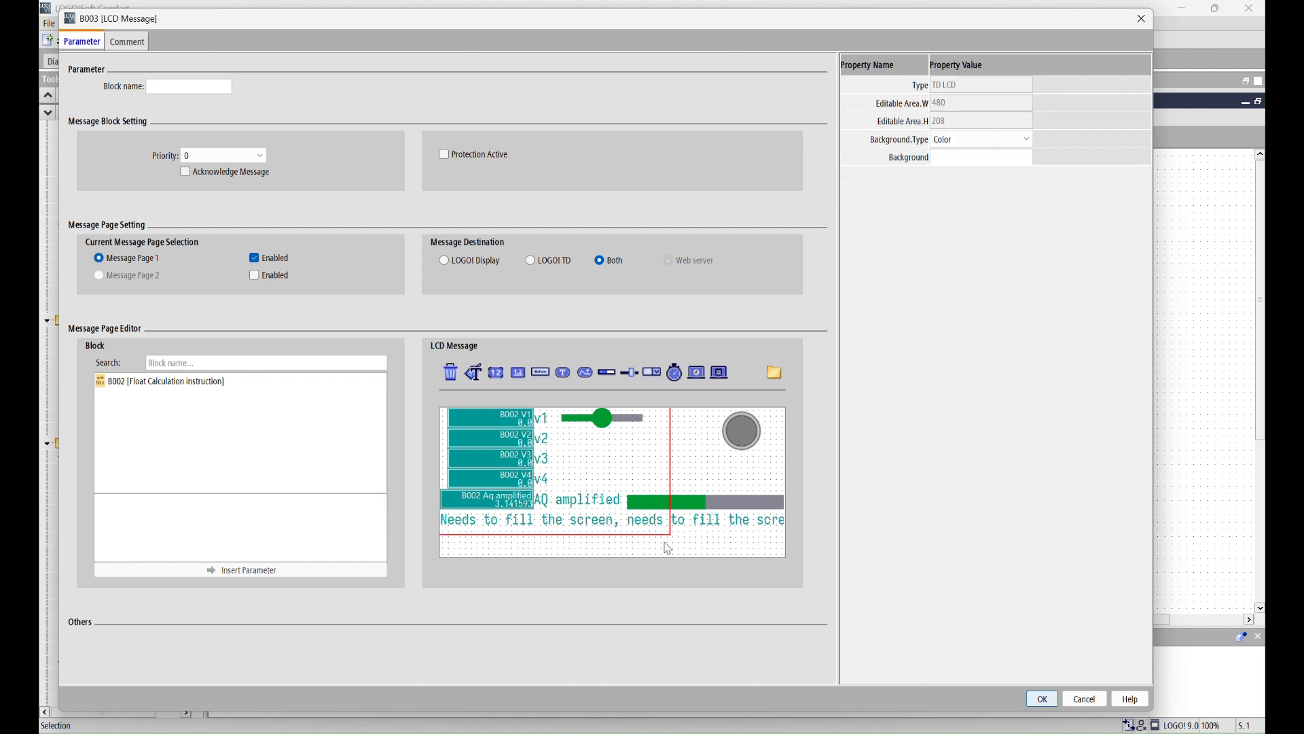
Step: Examine the slider's properties and the I/O types available for the round I/O icon
click(601, 425)
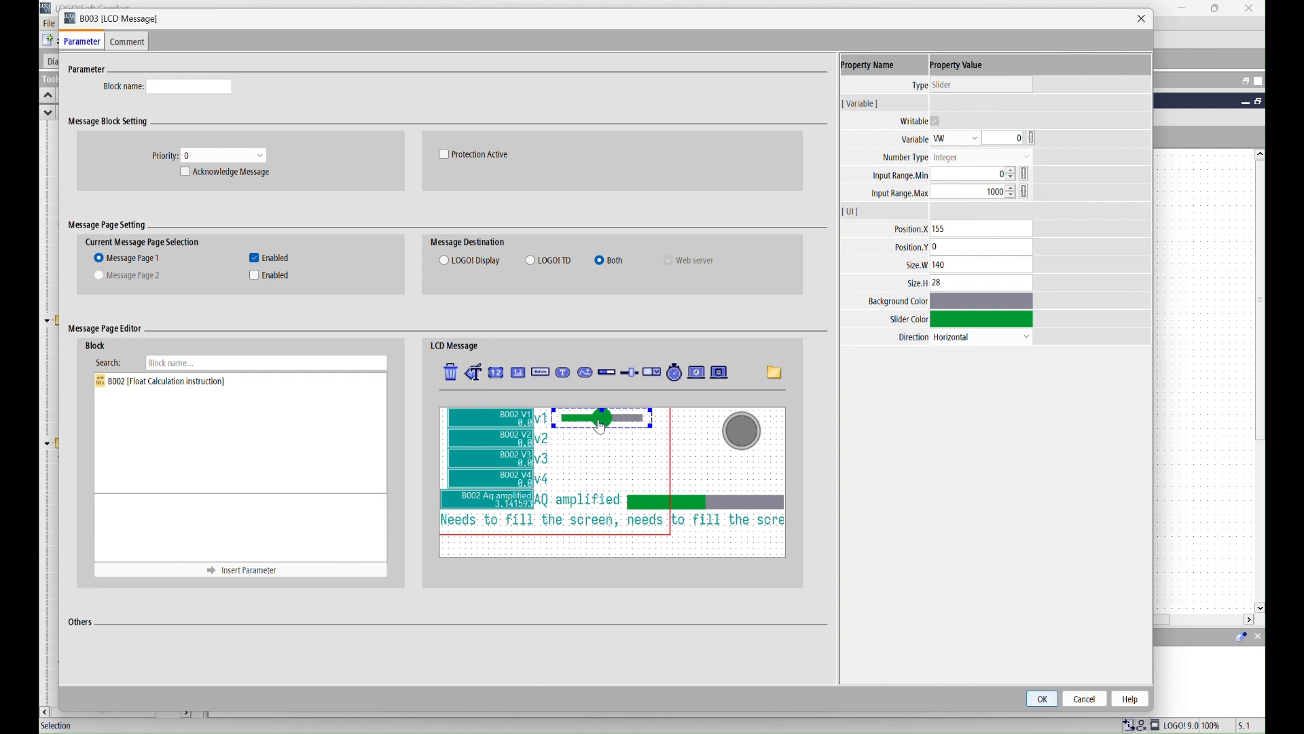
click(754, 440)
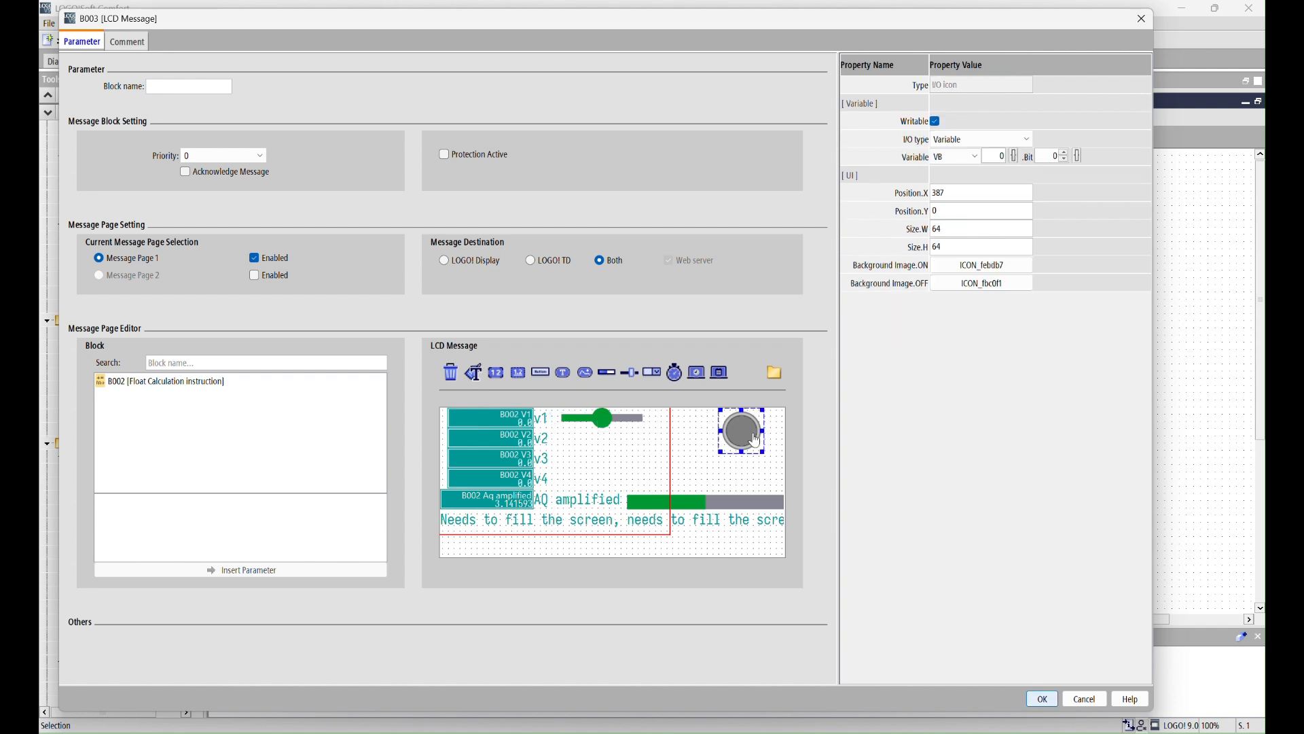
click(1034, 139)
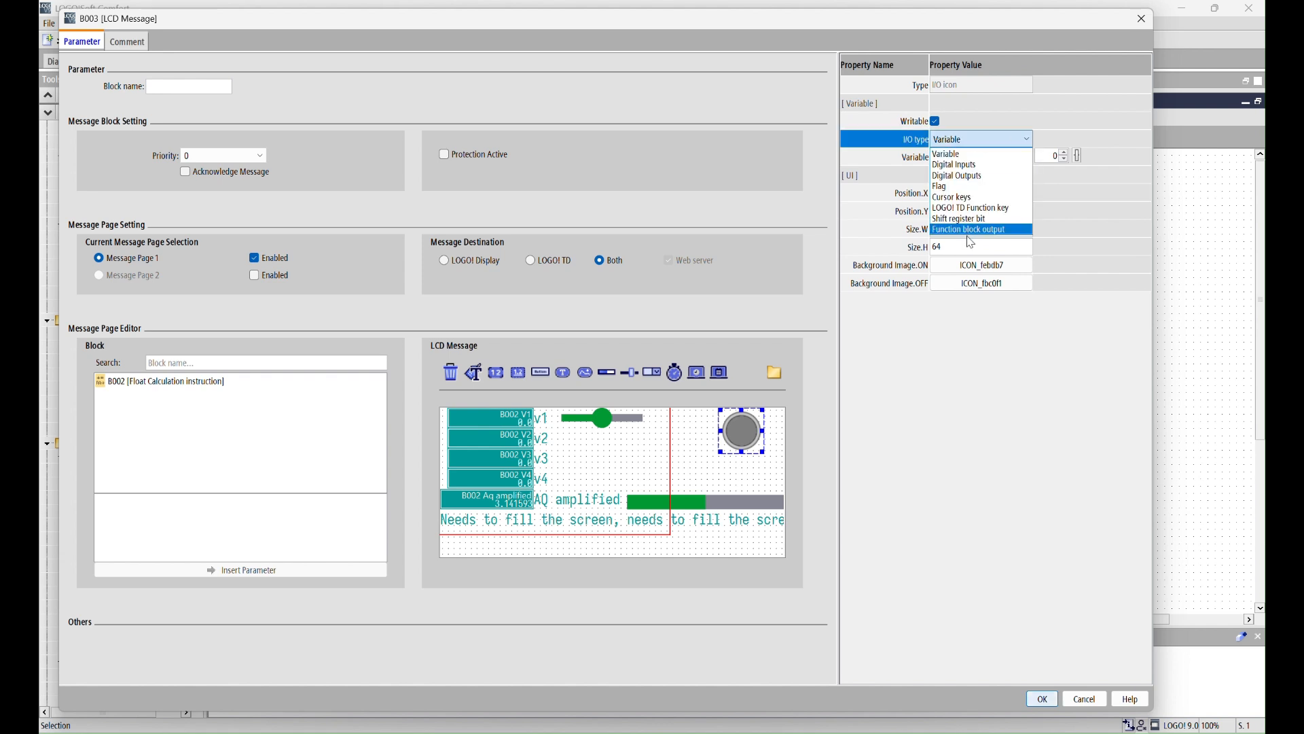
click(889, 219)
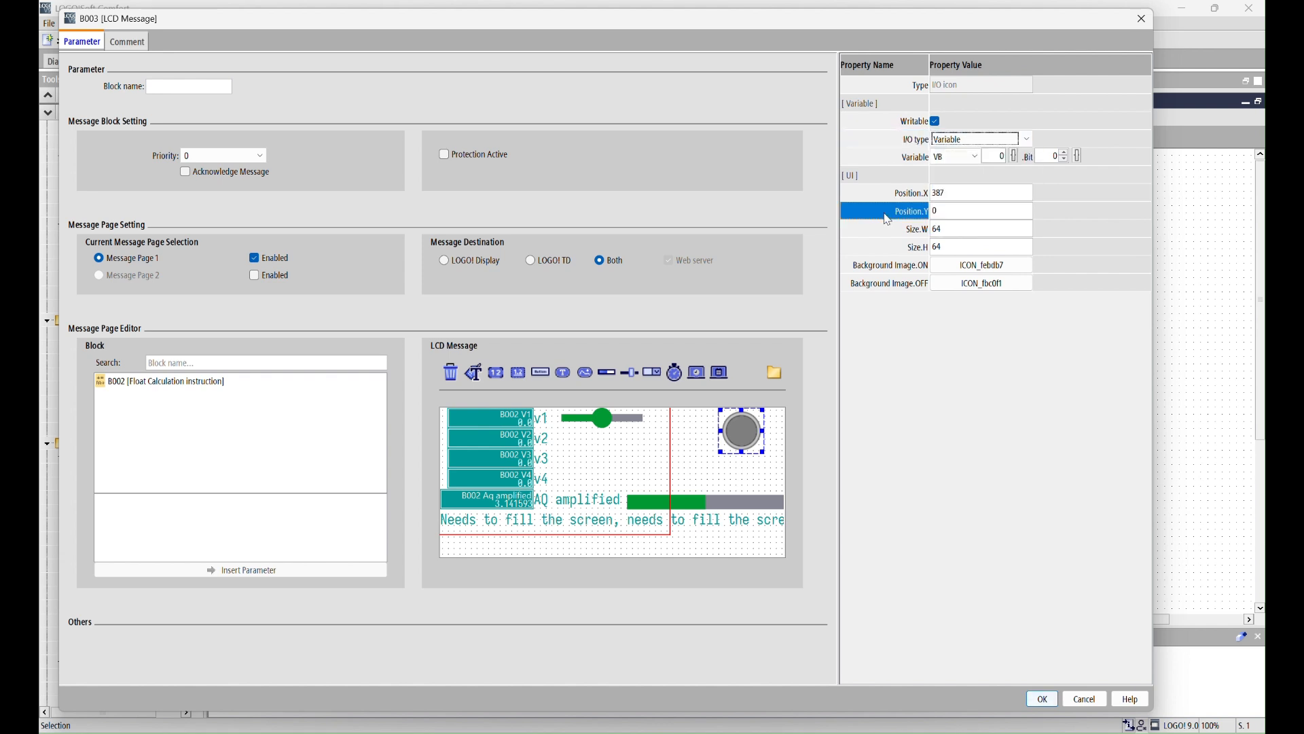
Step: Add two buttons to the LCD message, placing one below the round icon and the other at about X 295, Y 77
click(541, 375)
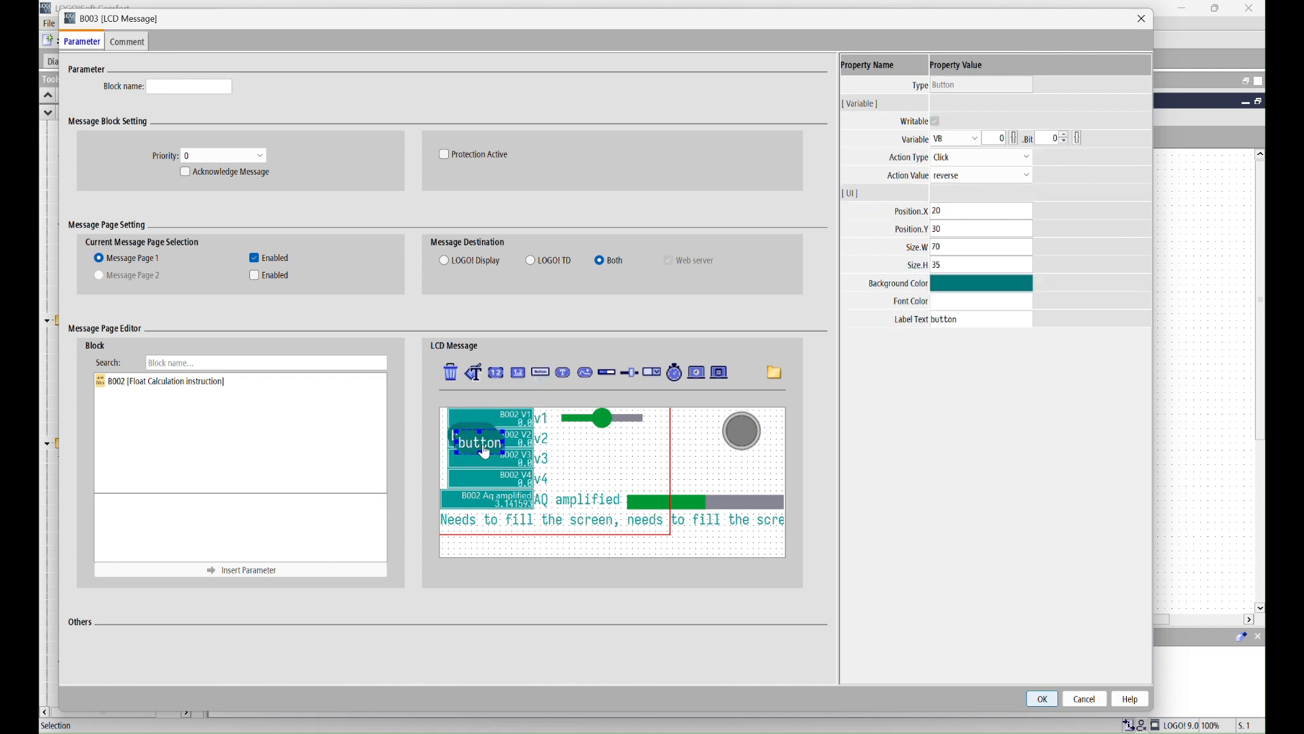
drag(479, 443, 615, 467)
drag(471, 442, 743, 482)
drag(613, 458, 682, 480)
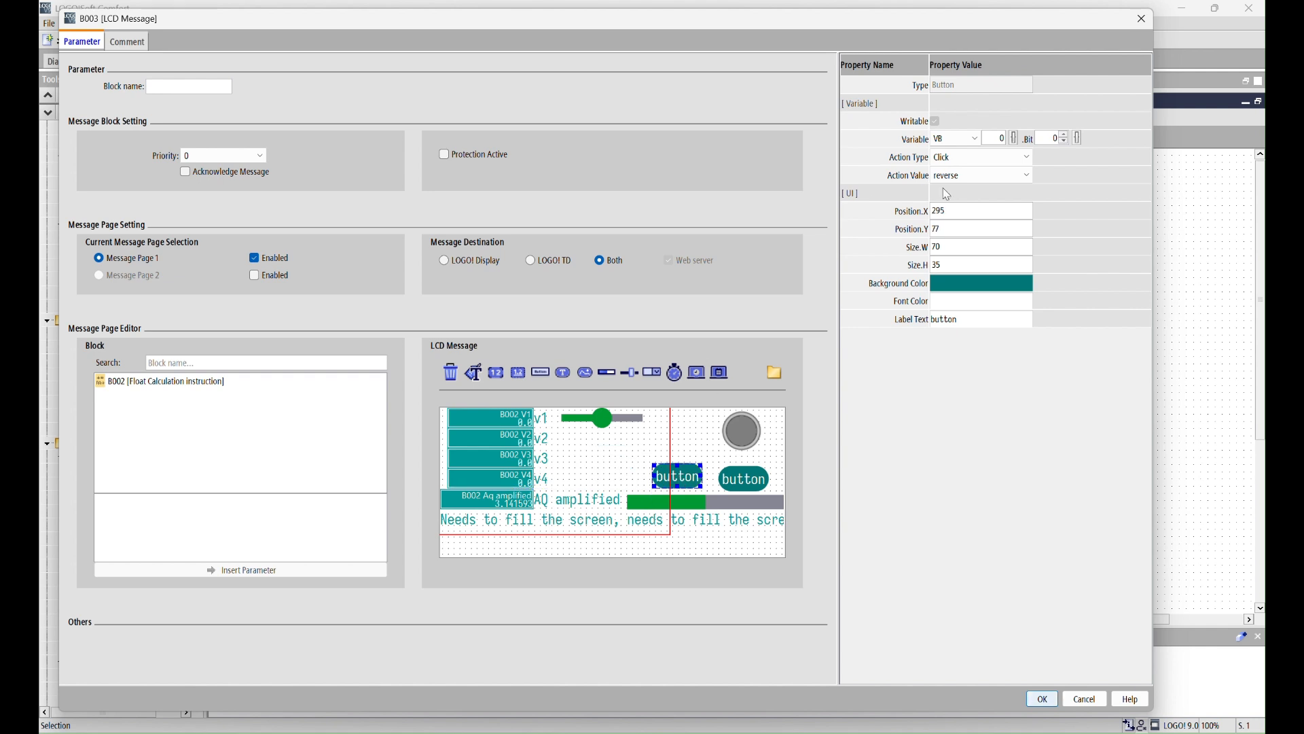
Step: Review the action types, variable types and label text of the selected button
click(1030, 165)
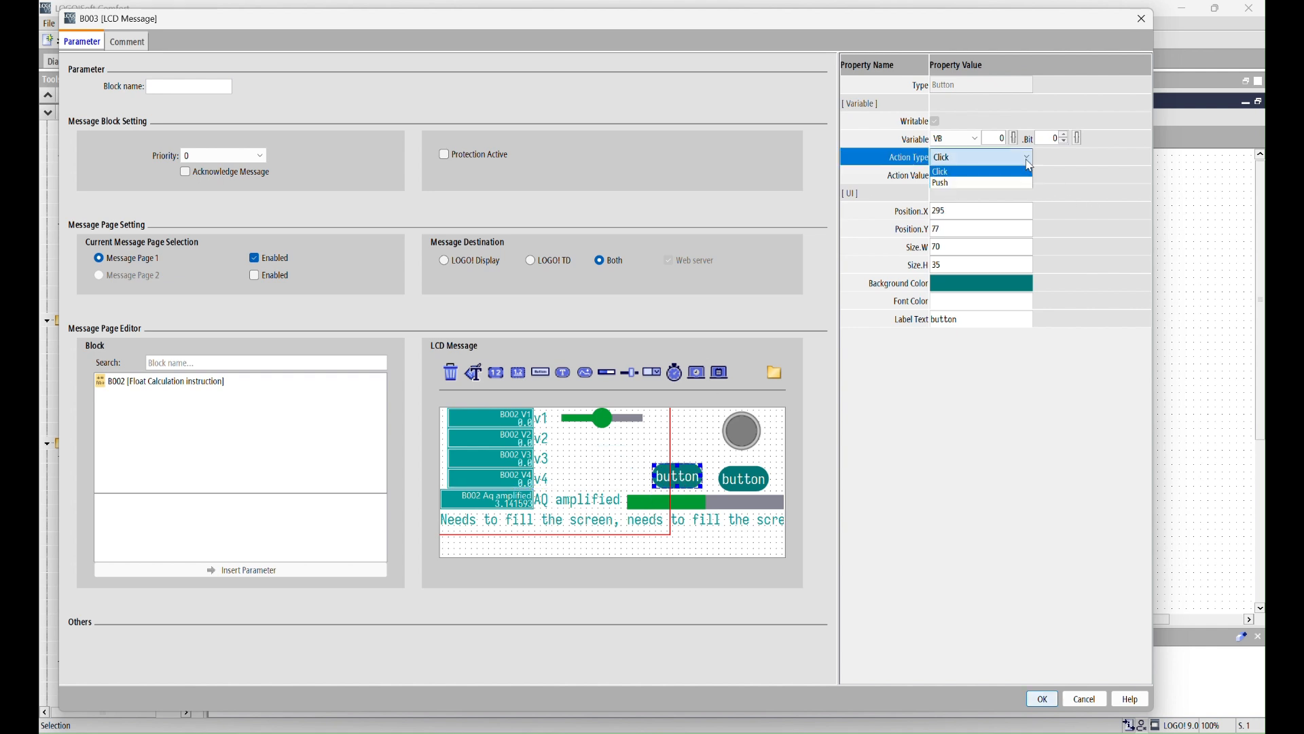
click(1030, 165)
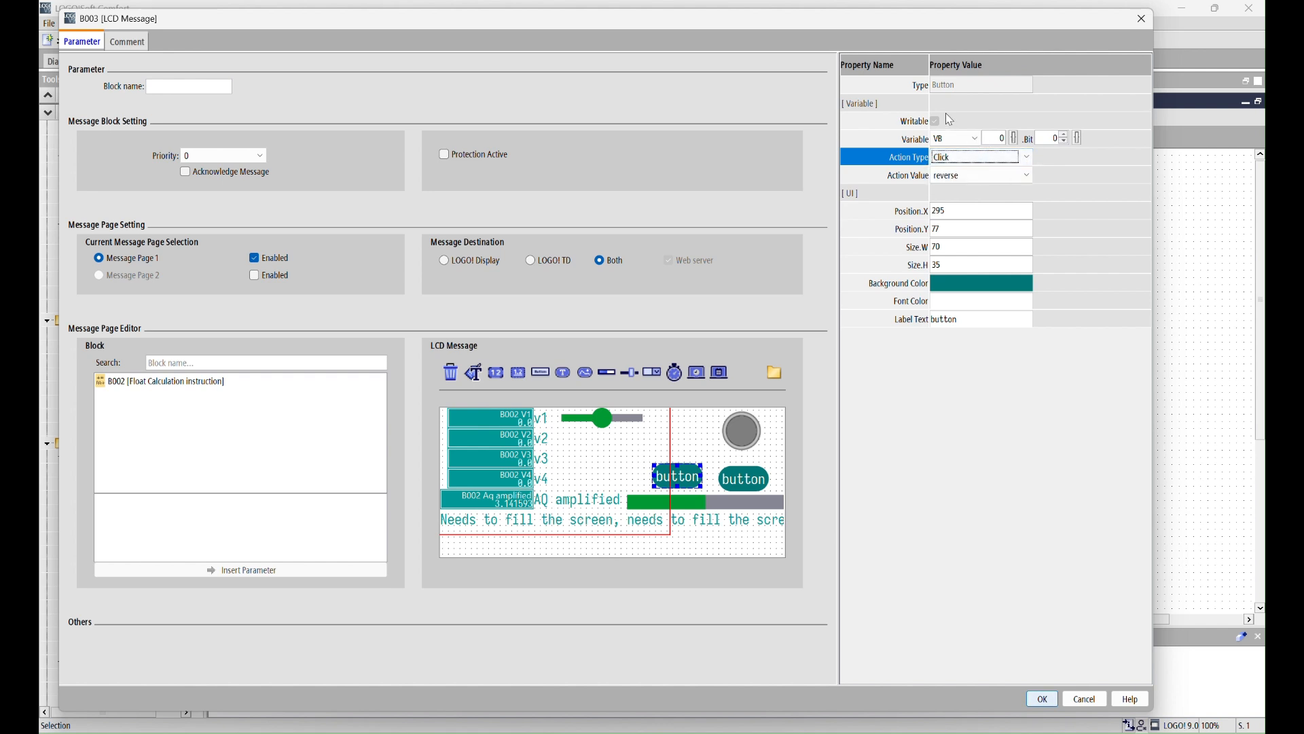
click(978, 140)
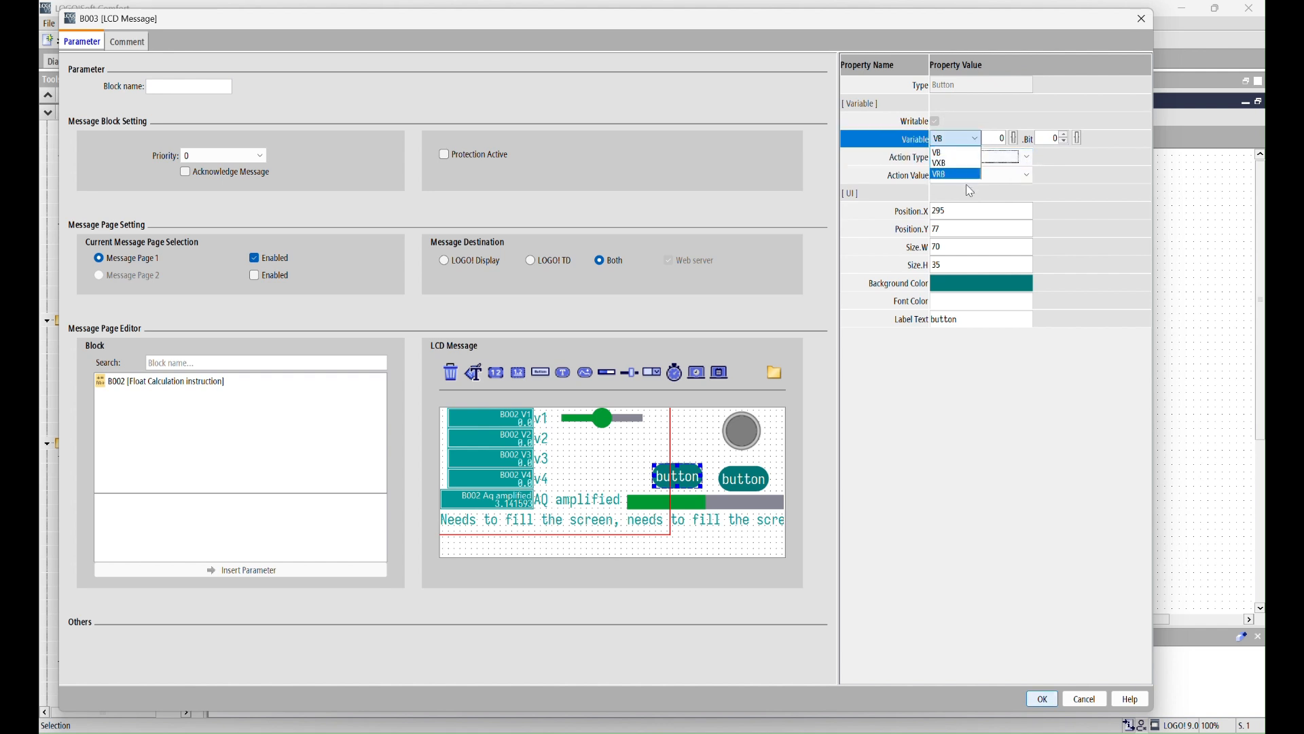
click(979, 386)
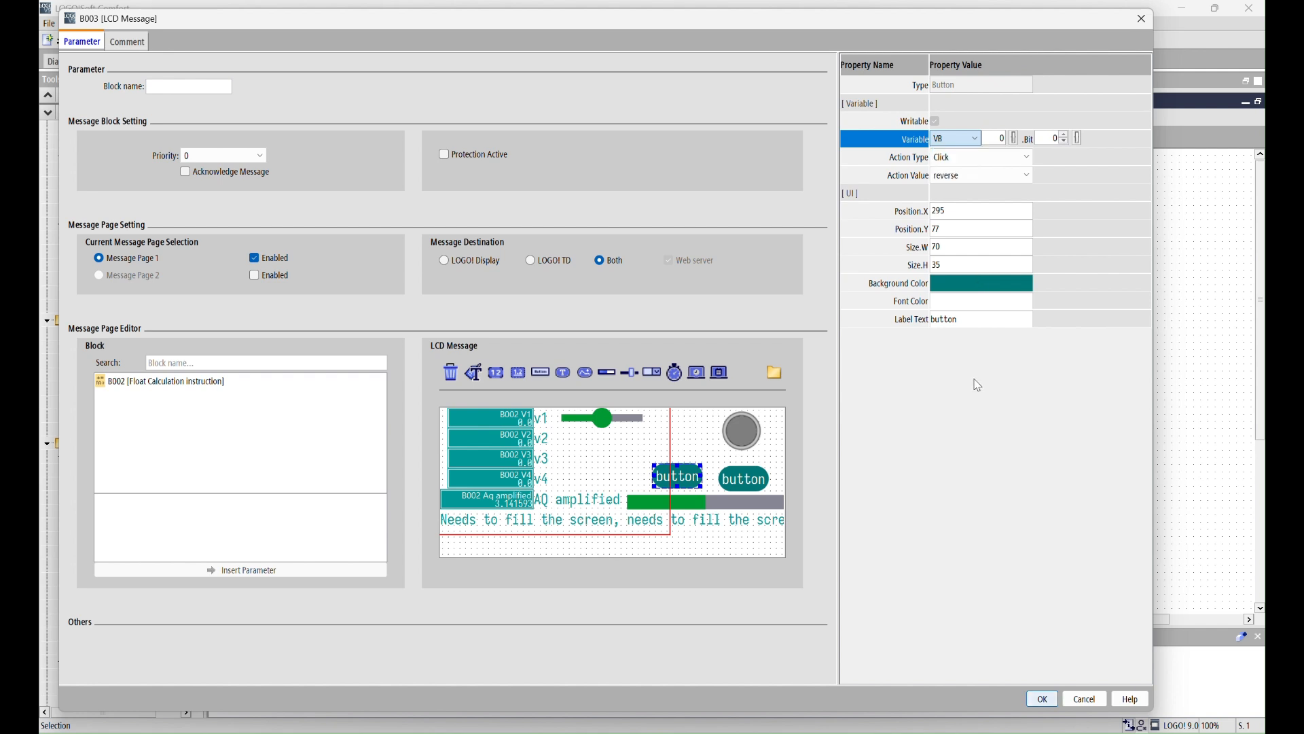
click(958, 327)
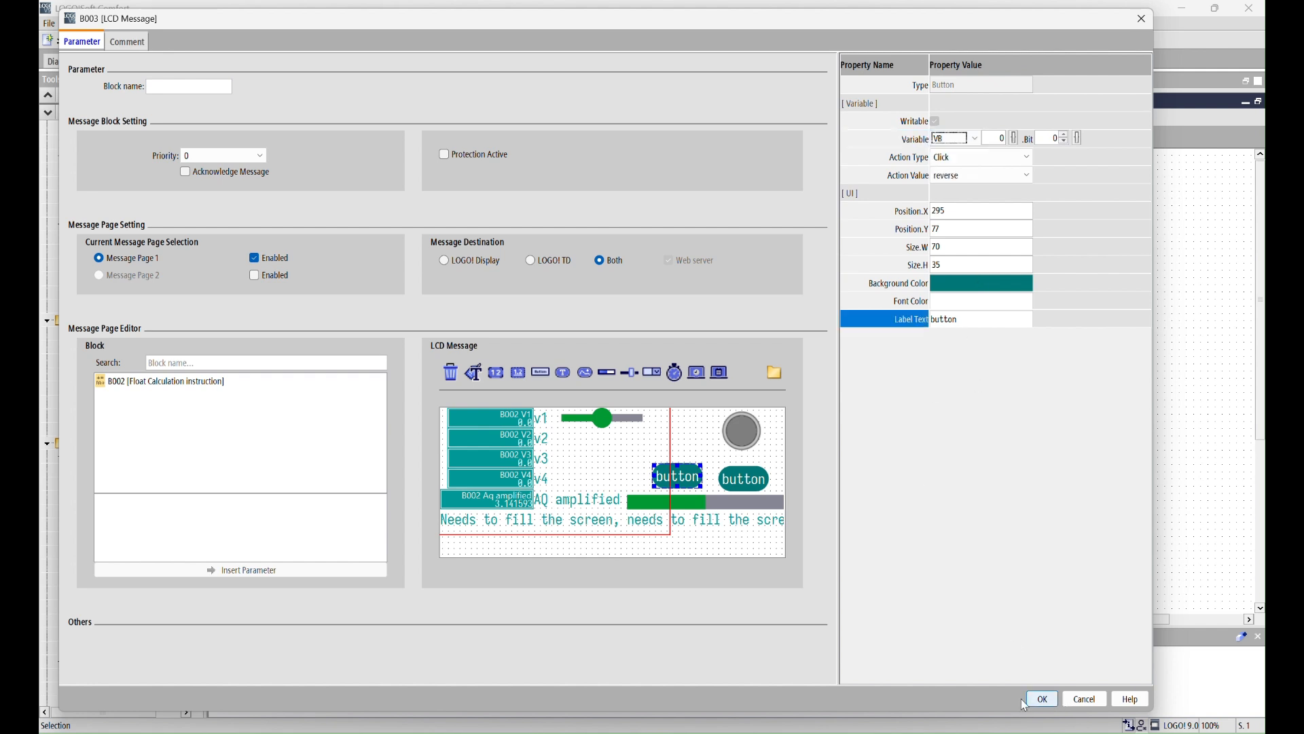
Step: Move the selected button to about X 370, Y 53, select the slider and accept the LCD message settings
drag(684, 473, 739, 457)
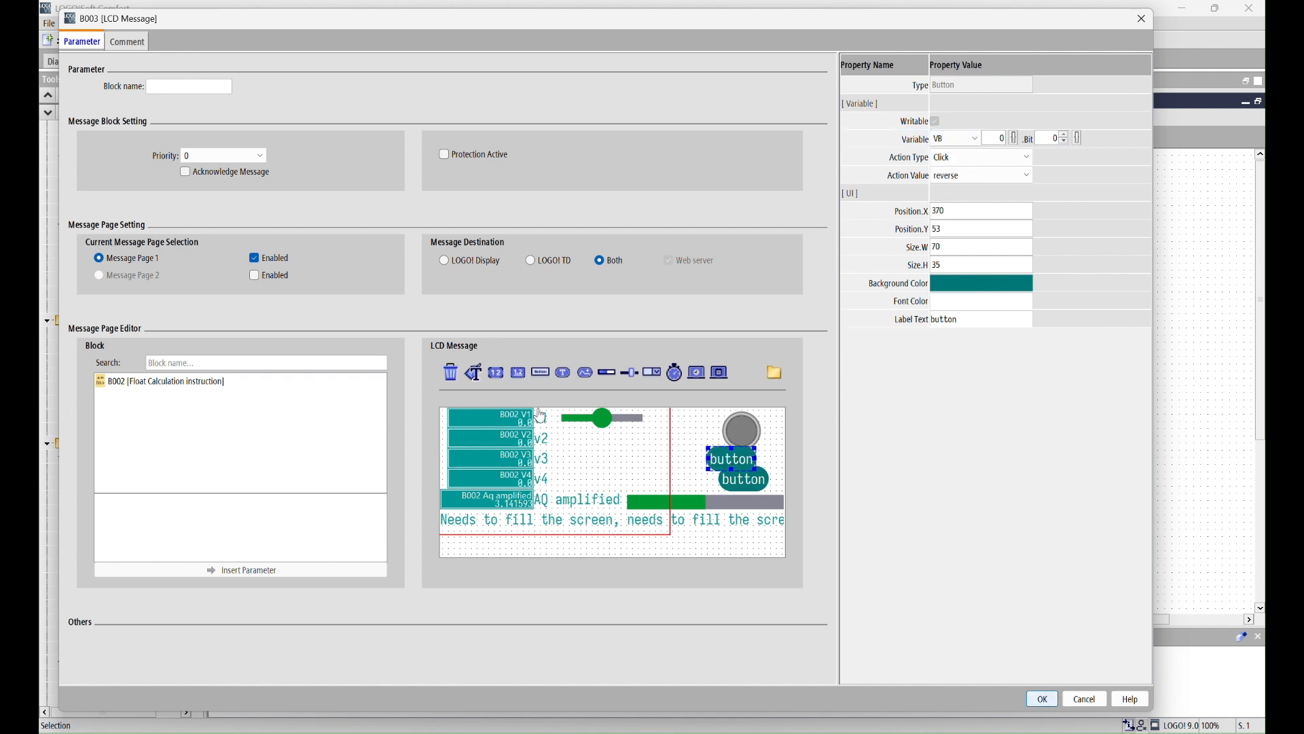
click(604, 423)
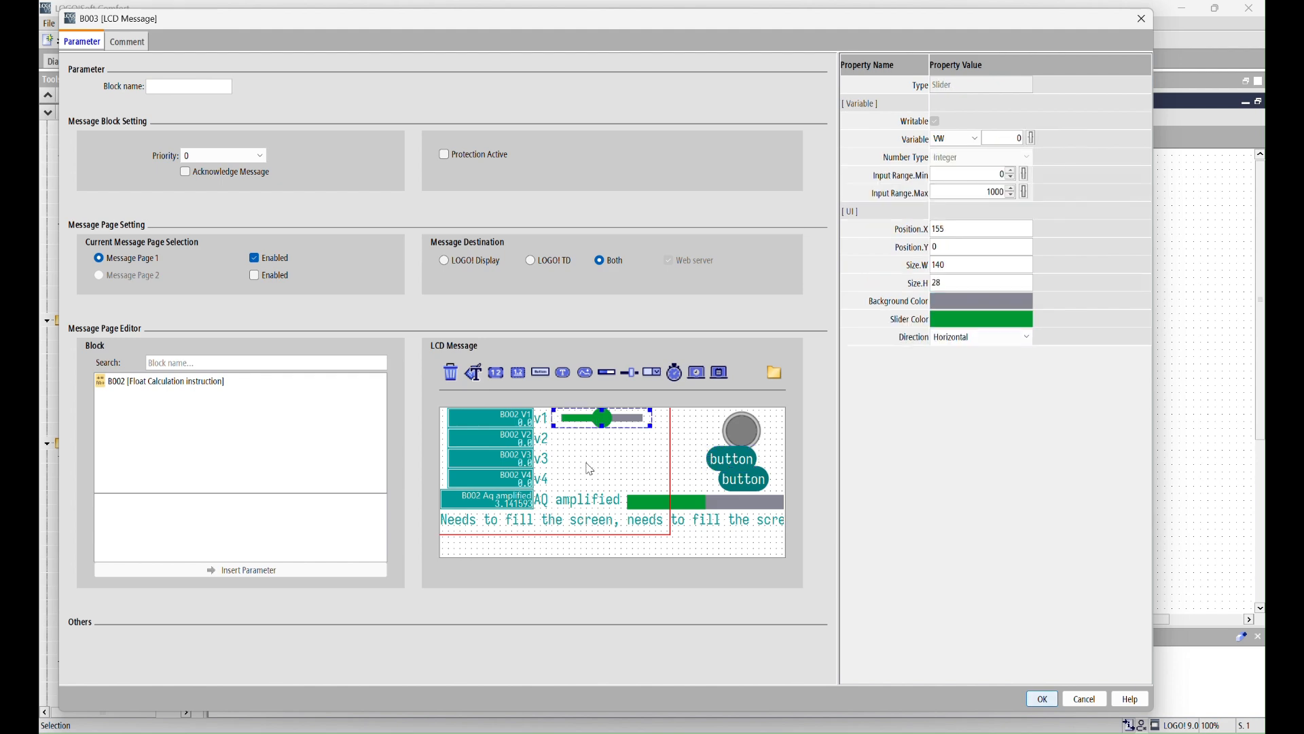
click(1043, 700)
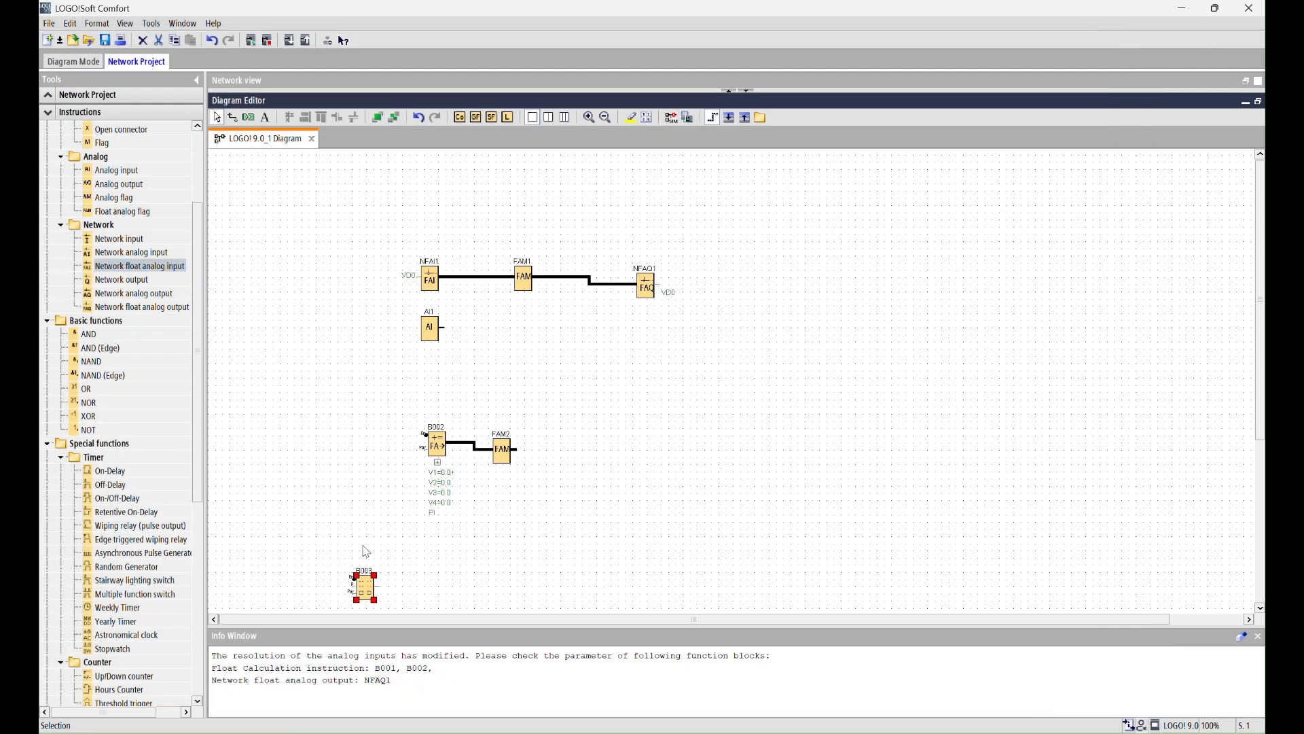
Step: Simulate the diagram briefly, stop it, and change the formula of float calculation block B002 to V1+V2+V3+V4
click(671, 118)
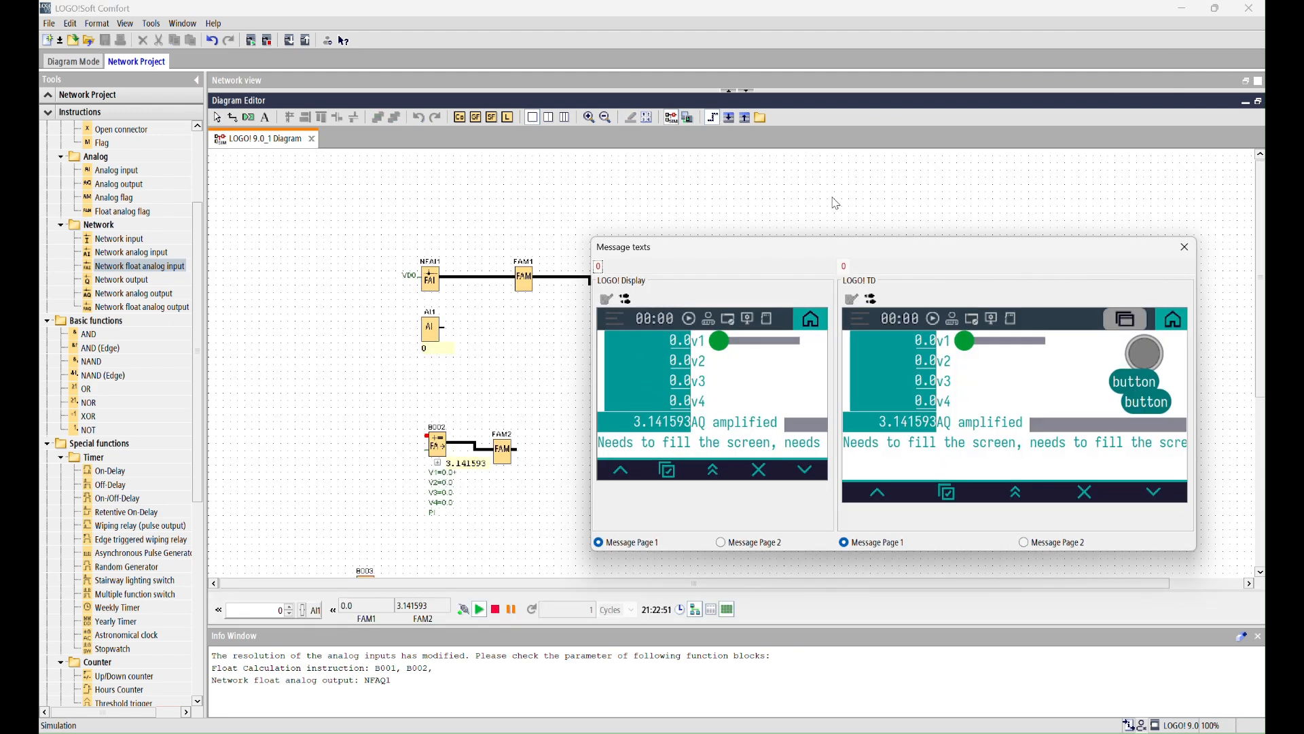
click(672, 118)
click(443, 448)
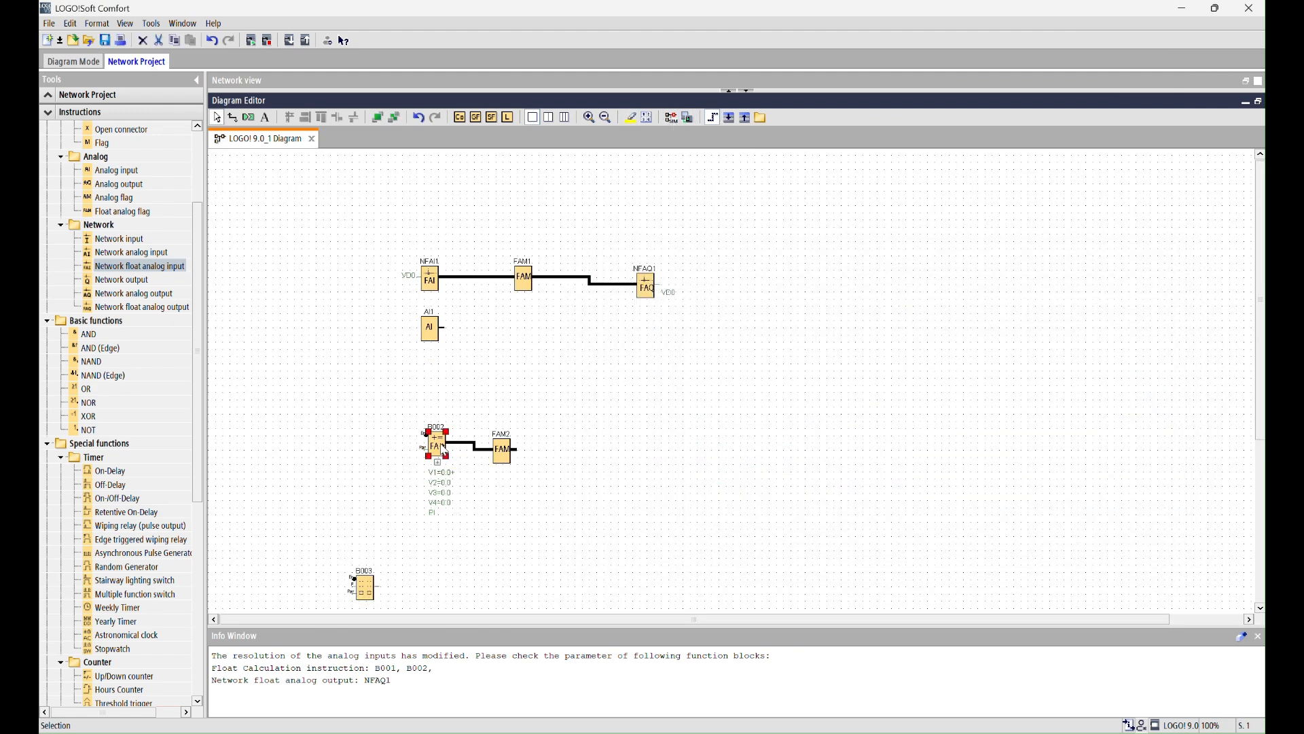
double_click(443, 448)
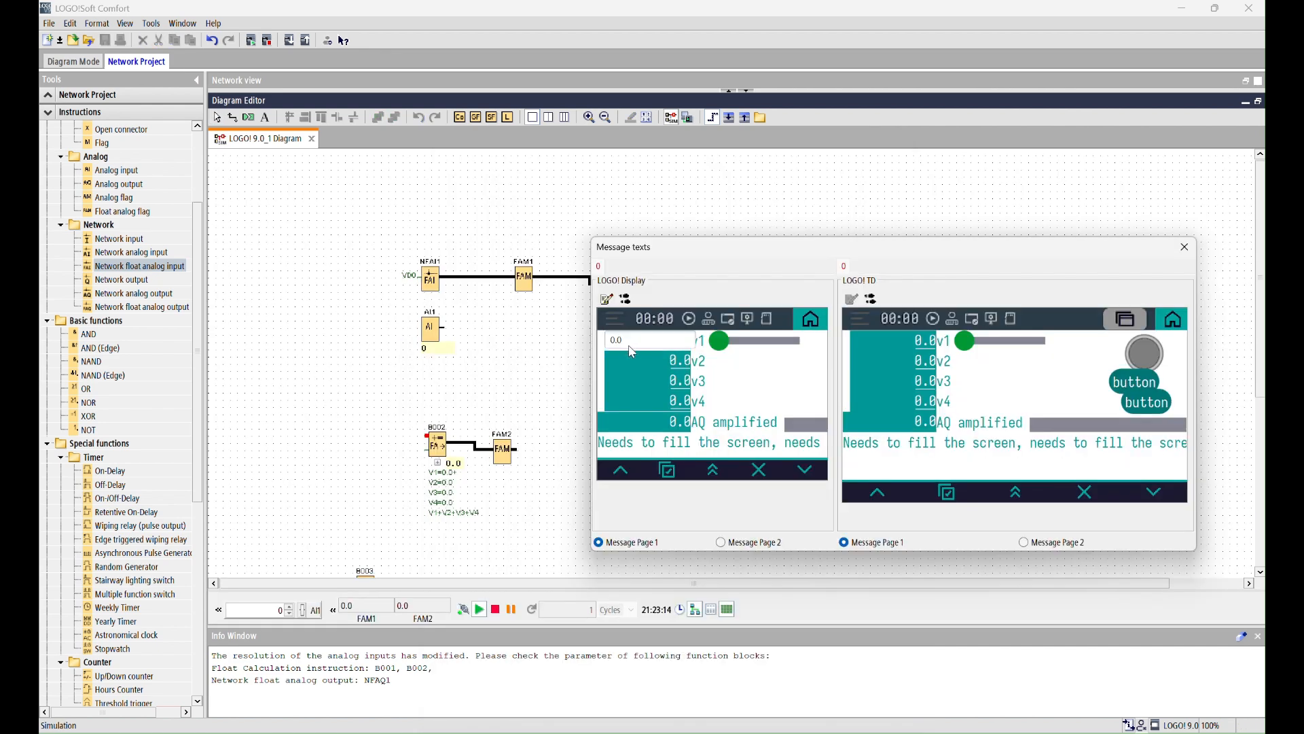
Step: Set both v1 and v2 to 1000000 on the simulated LOGO! Display
click(641, 343)
key(BackSpace)
key(BackSpace)
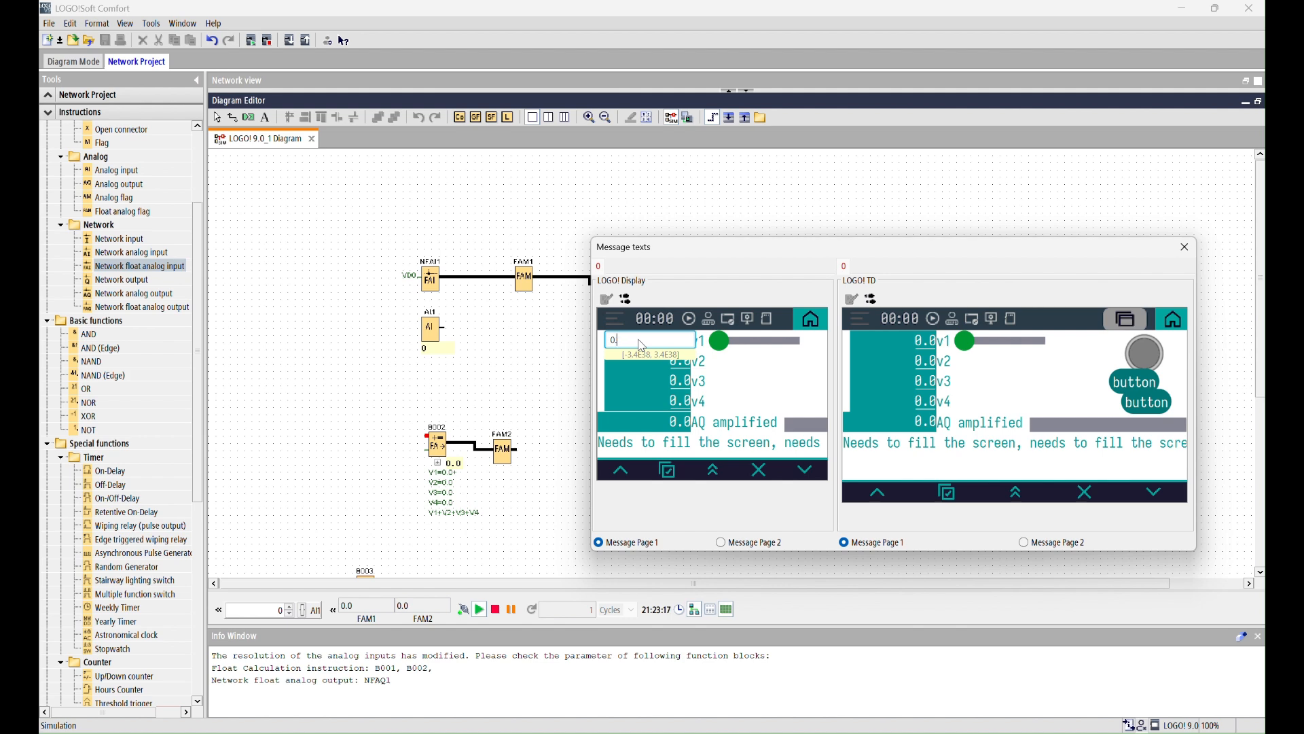
text(1000000)
key(Return)
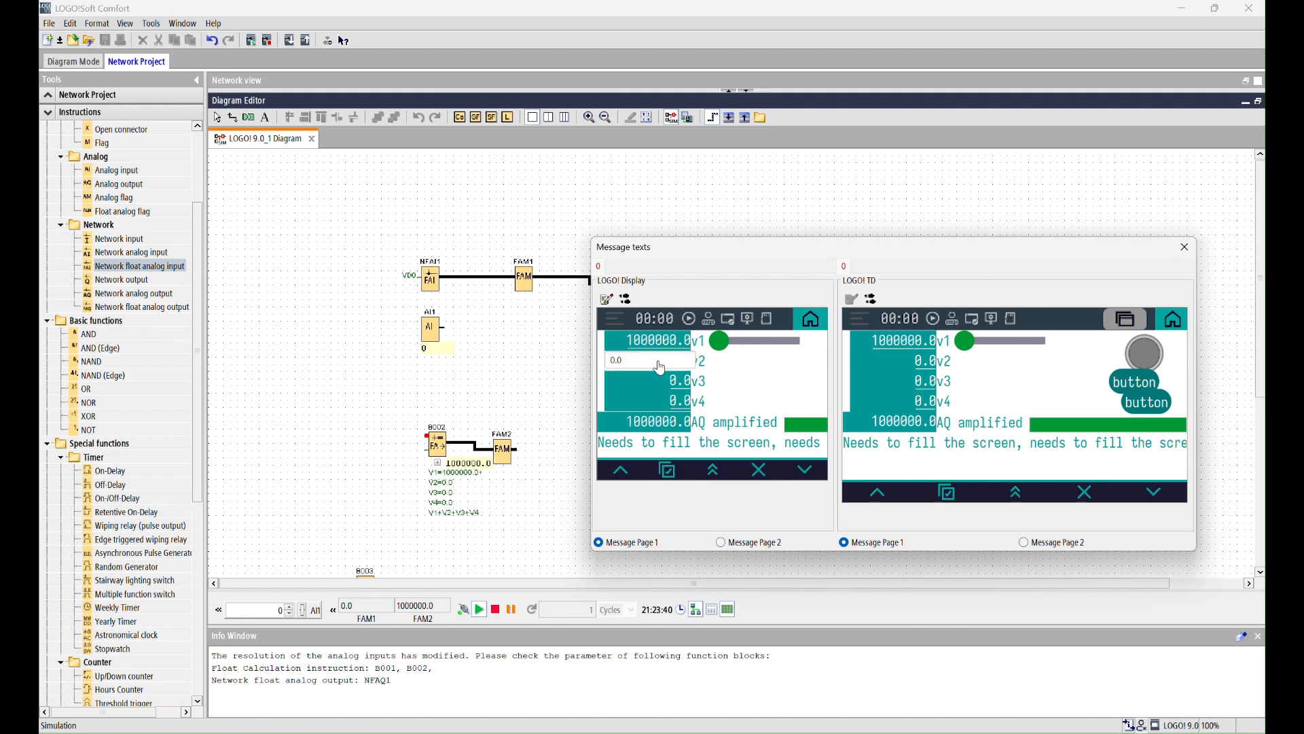
click(659, 367)
key(BackSpace)
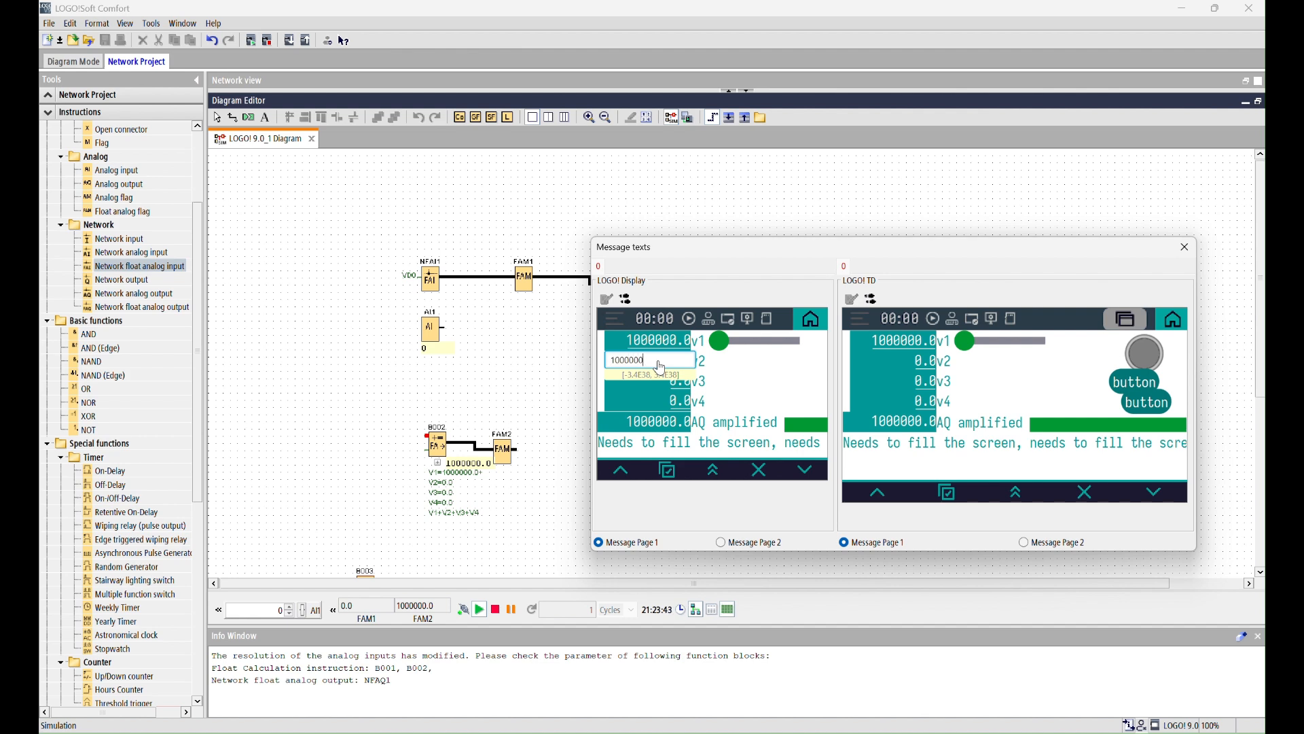
key(Return)
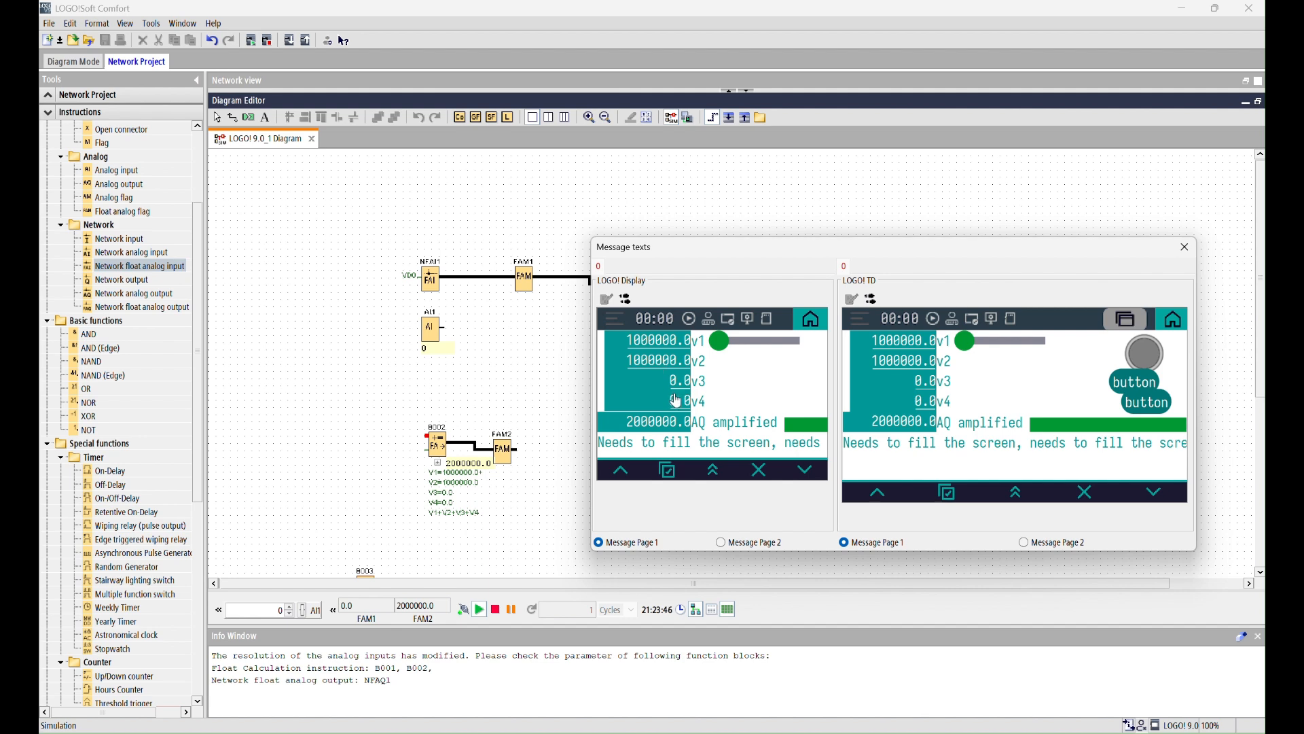
Step: Set v3 to 100000 on the simulated display, correct it to 1000000, and set v4 to 1000000 as well
click(673, 389)
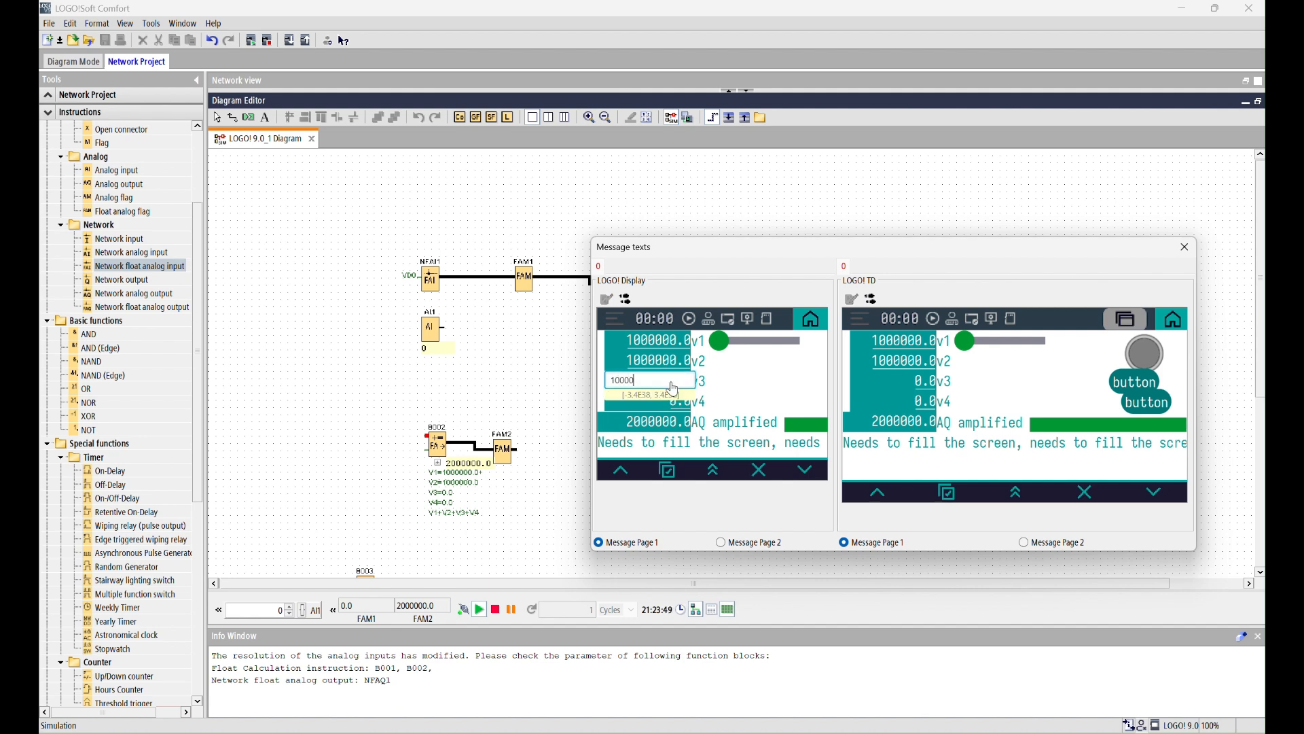
key(Return)
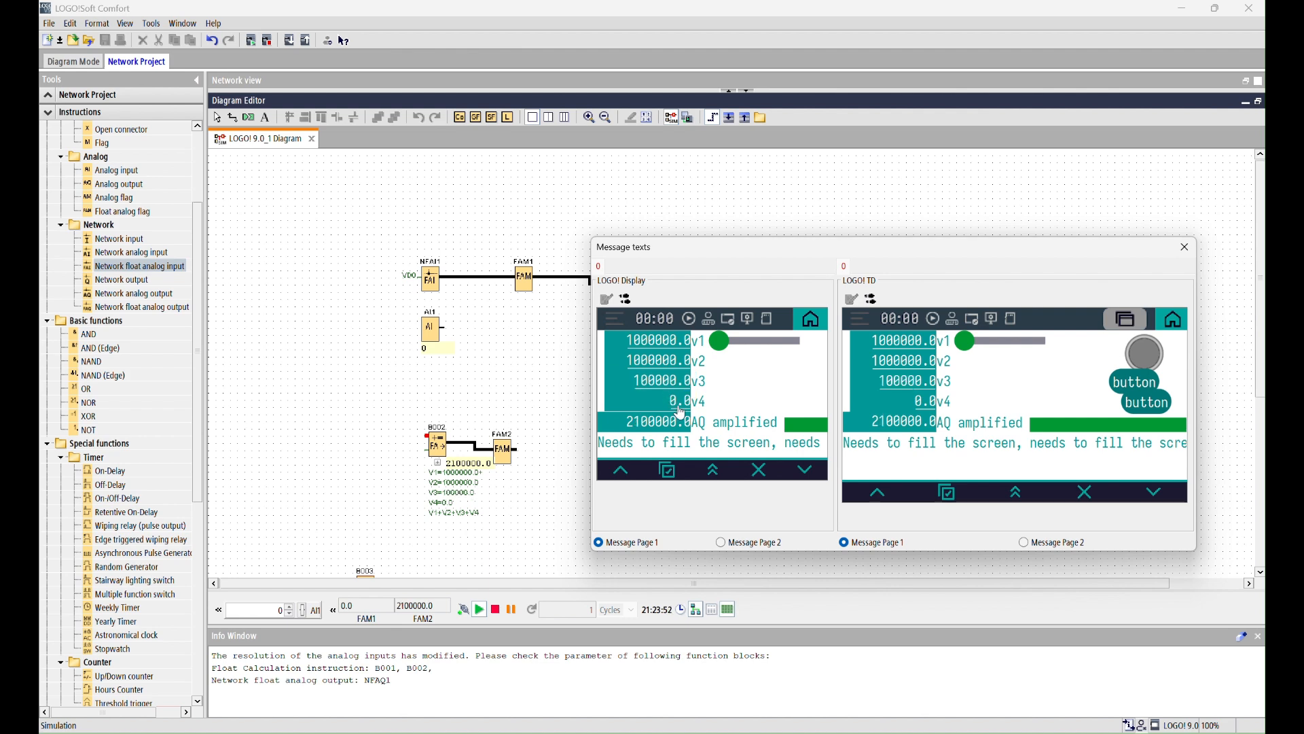
click(640, 384)
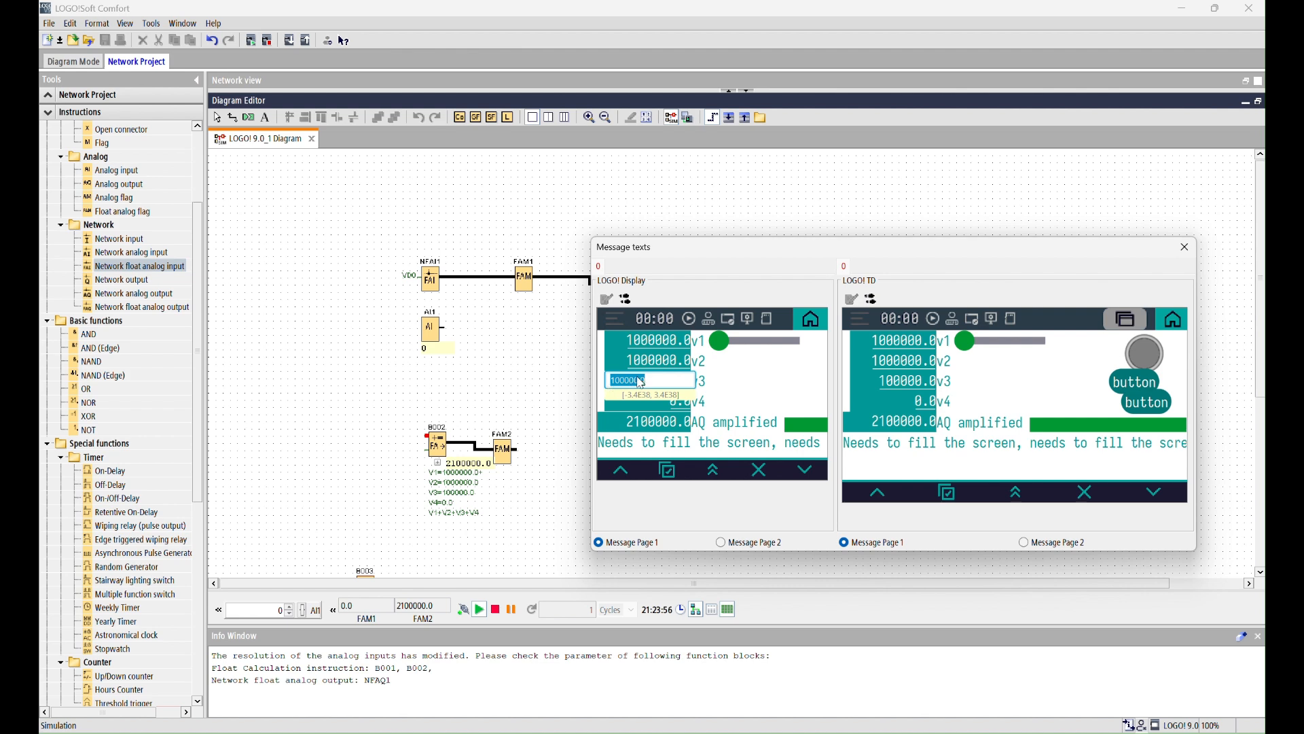
text(1000000)
key(Return)
click(660, 408)
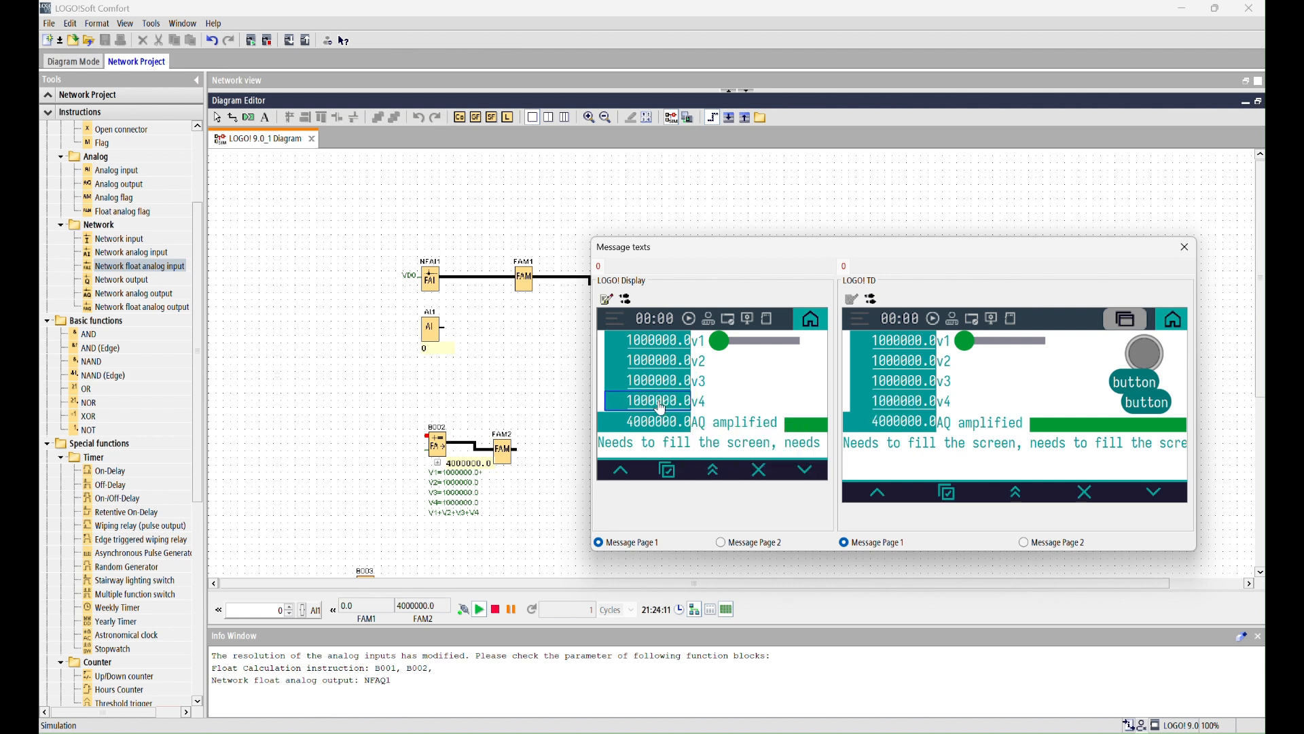
Step: Change v4 to 7000000 on the simulated LOGO! Display
click(620, 406)
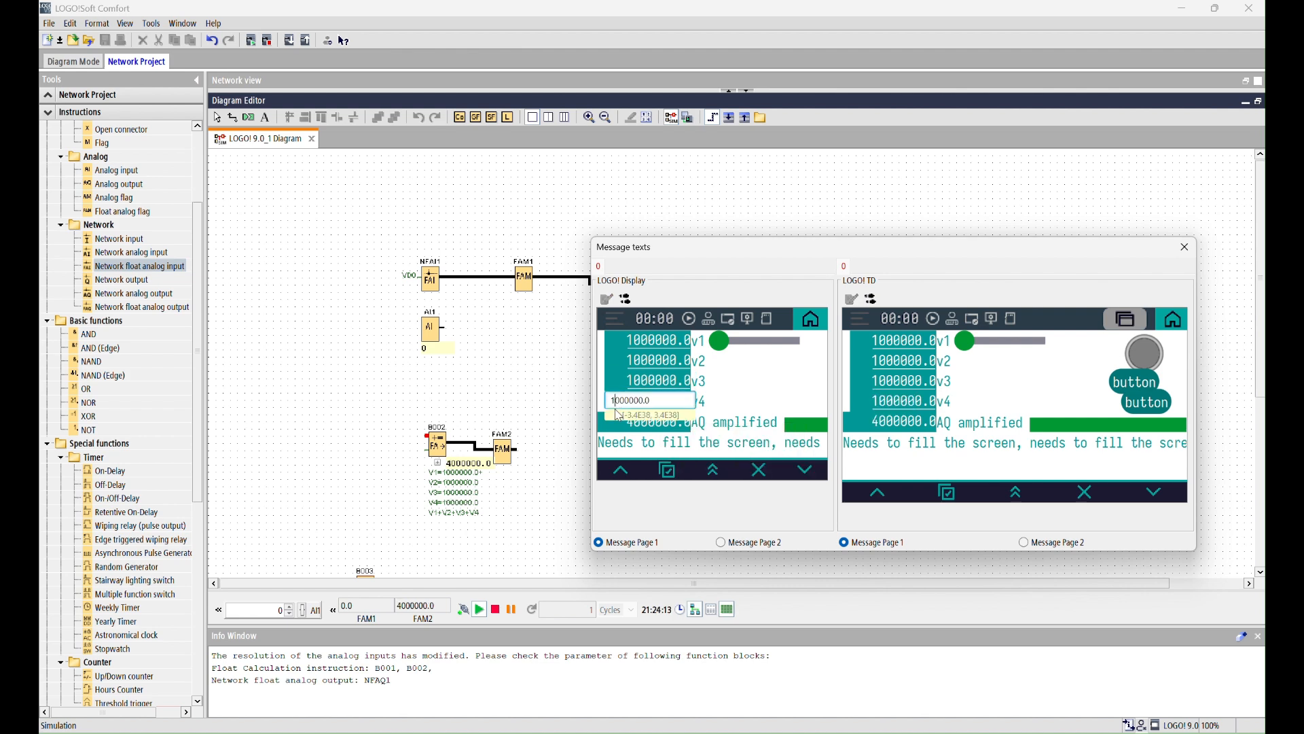
key(BackSpace)
text(7)
key(Return)
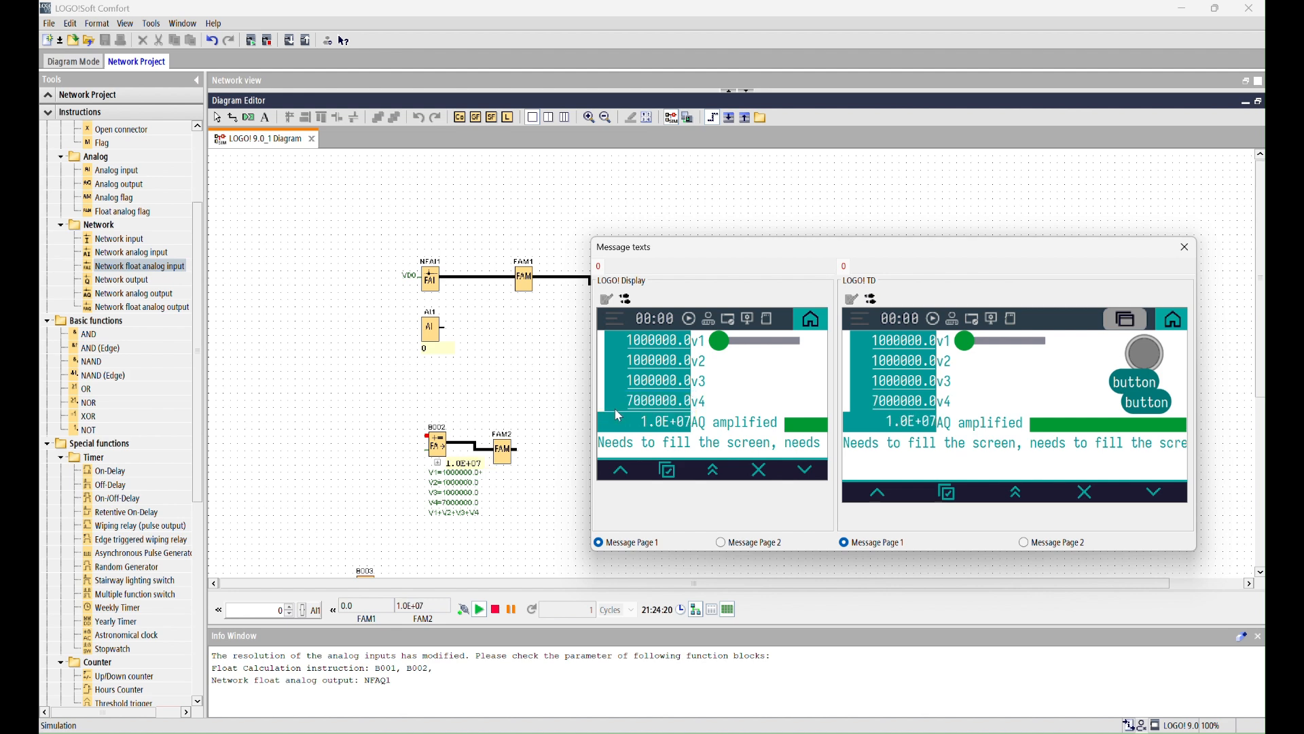
Step: Change v1 to 999999 on the simulated LOGO! Display
click(669, 345)
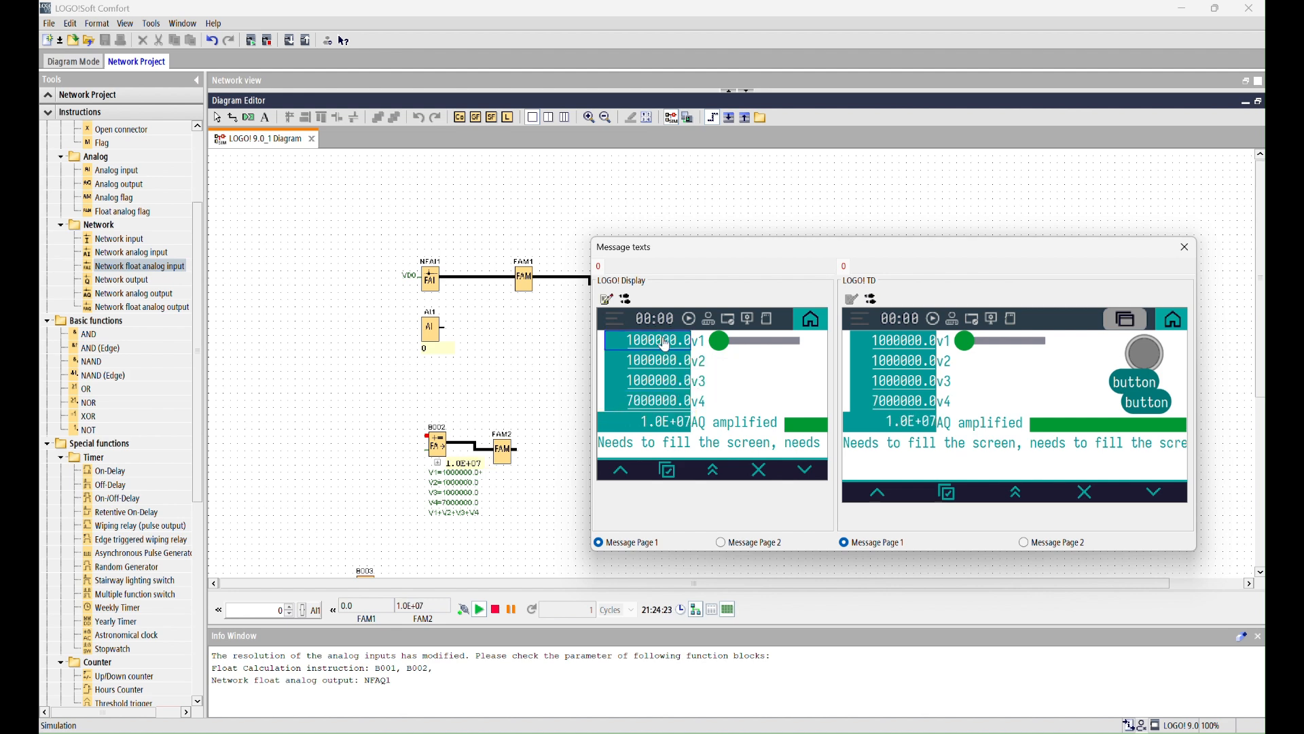
click(670, 344)
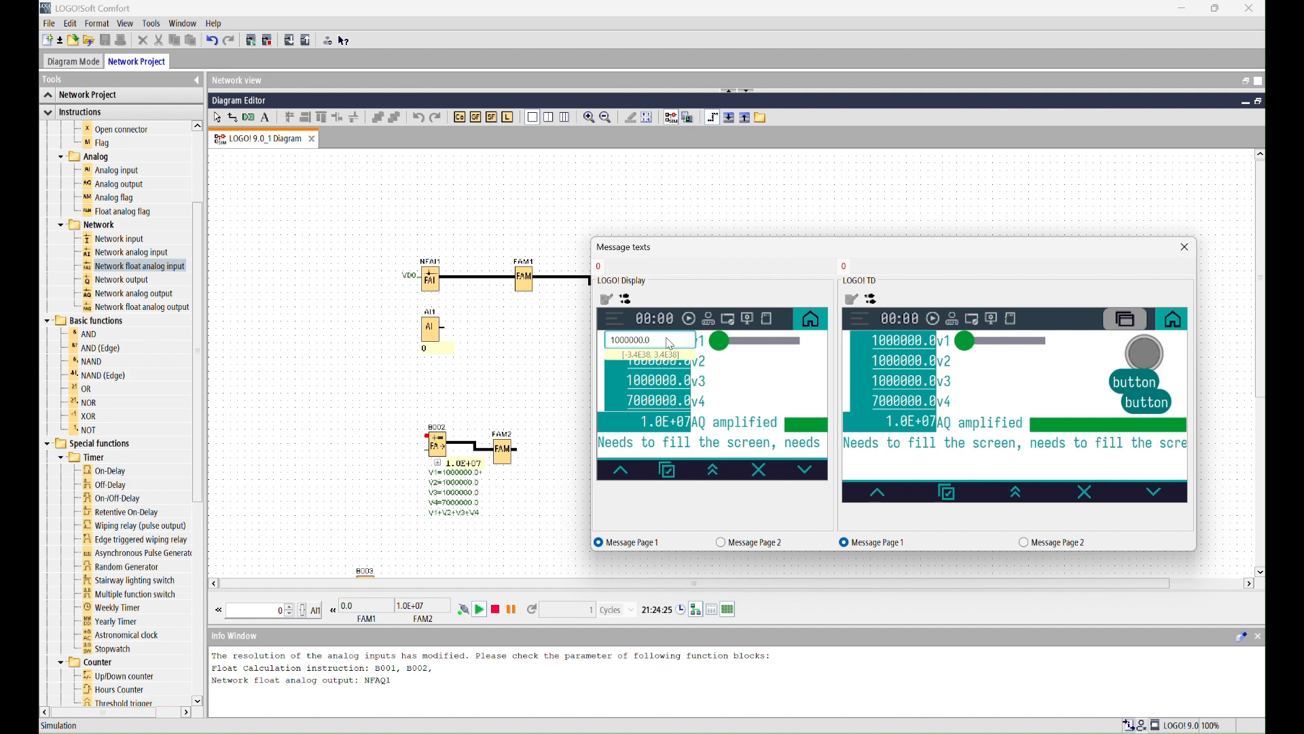
key(Return)
click(669, 344)
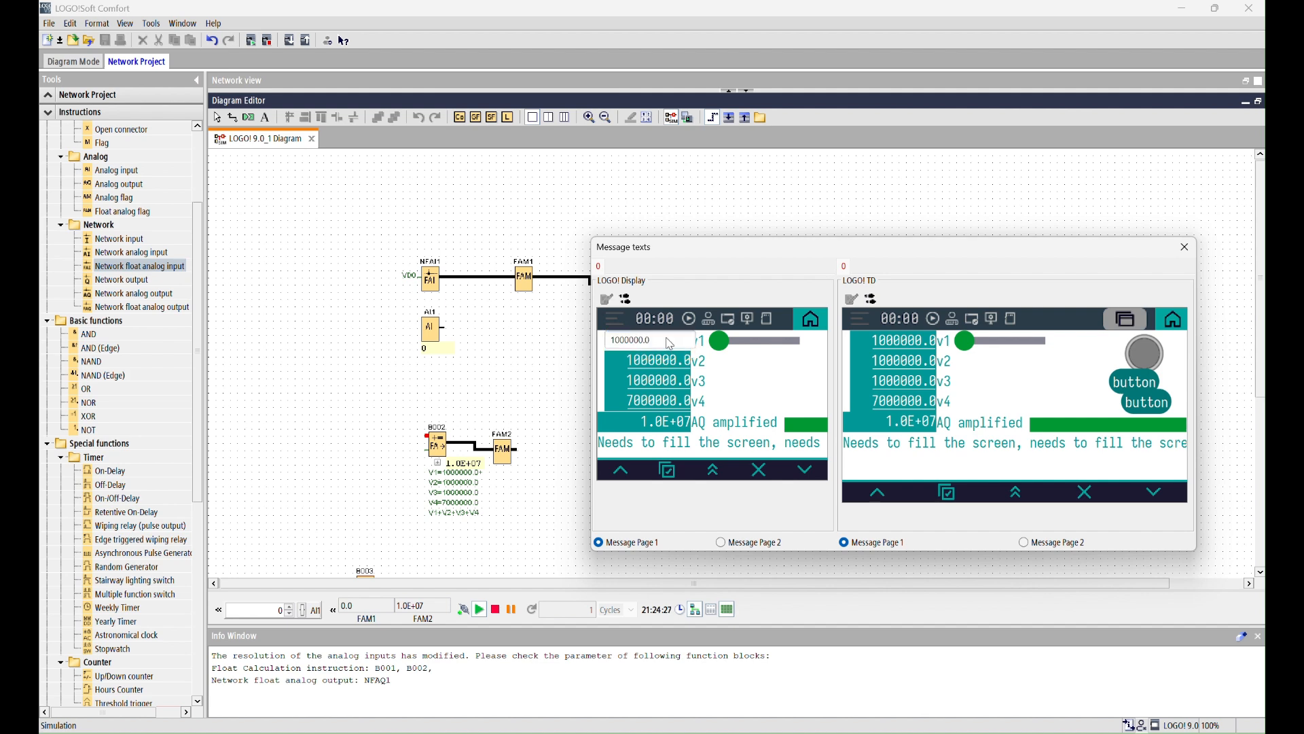
click(666, 345)
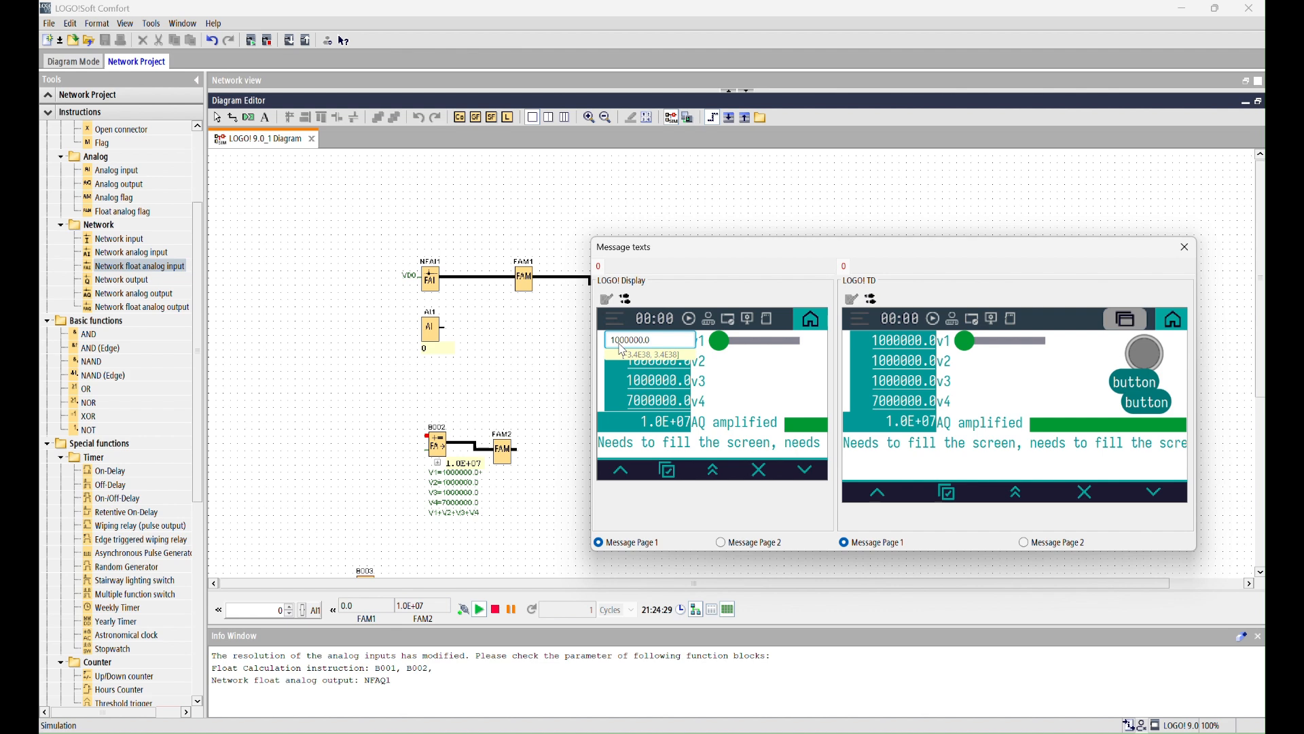
key(BackSpace)
key(BackSpace)
key(BackSpace)
key(BackSpace)
key(BackSpace)
key(BackSpace)
key(BackSpace)
text(9999)
key(Return)
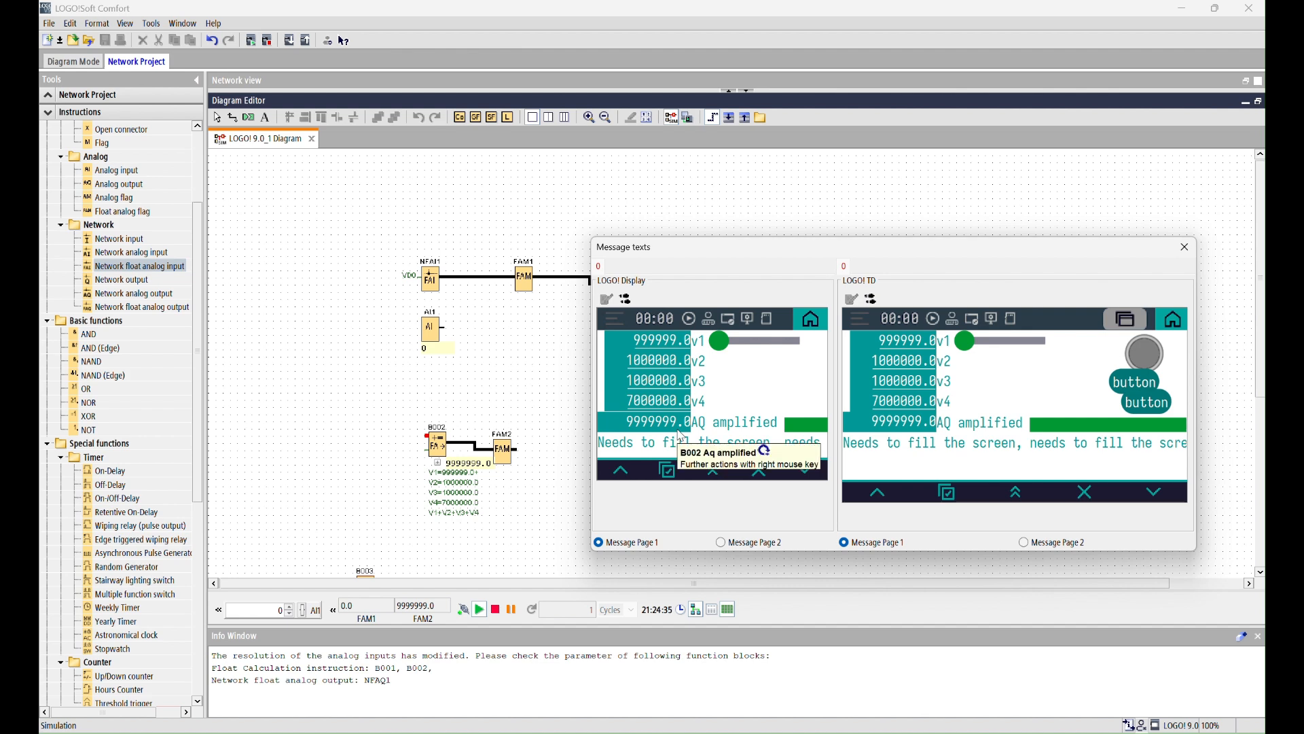
Step: Set v1 to 9999999 on the simulated LOGO! Display
click(656, 344)
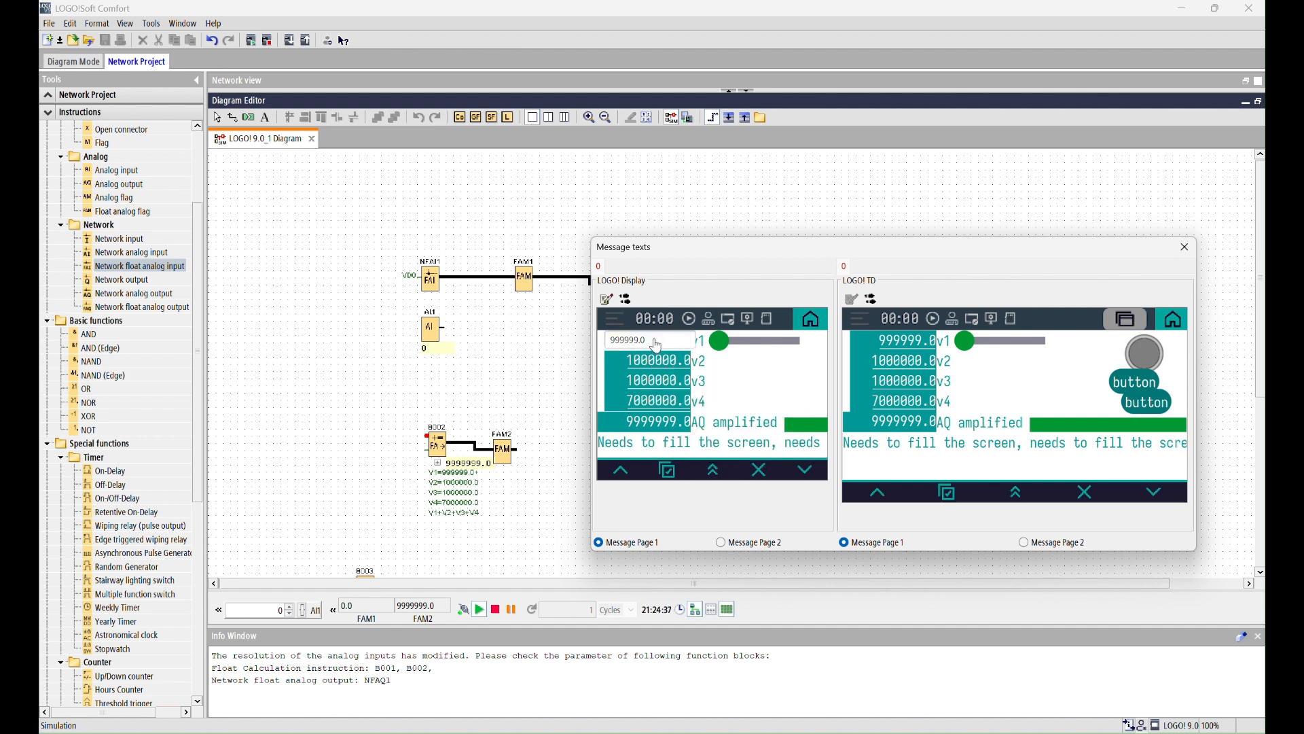
click(615, 340)
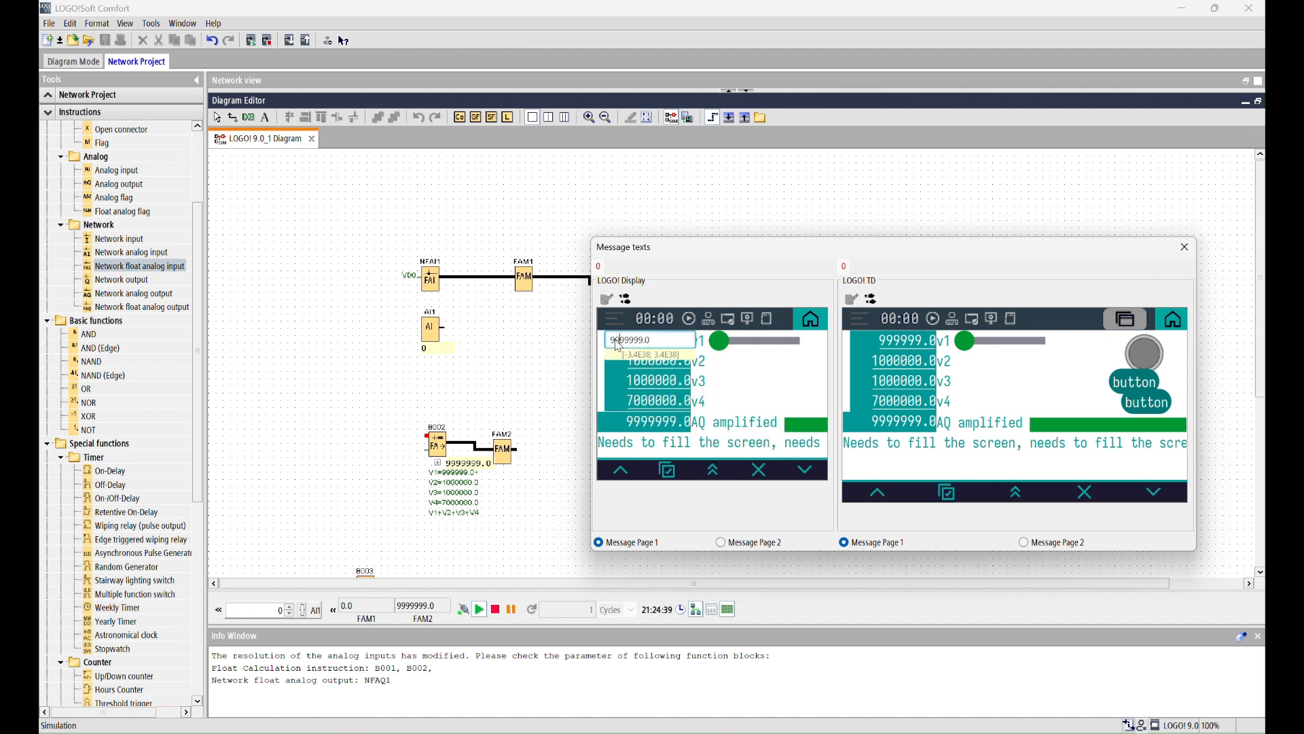
key(Return)
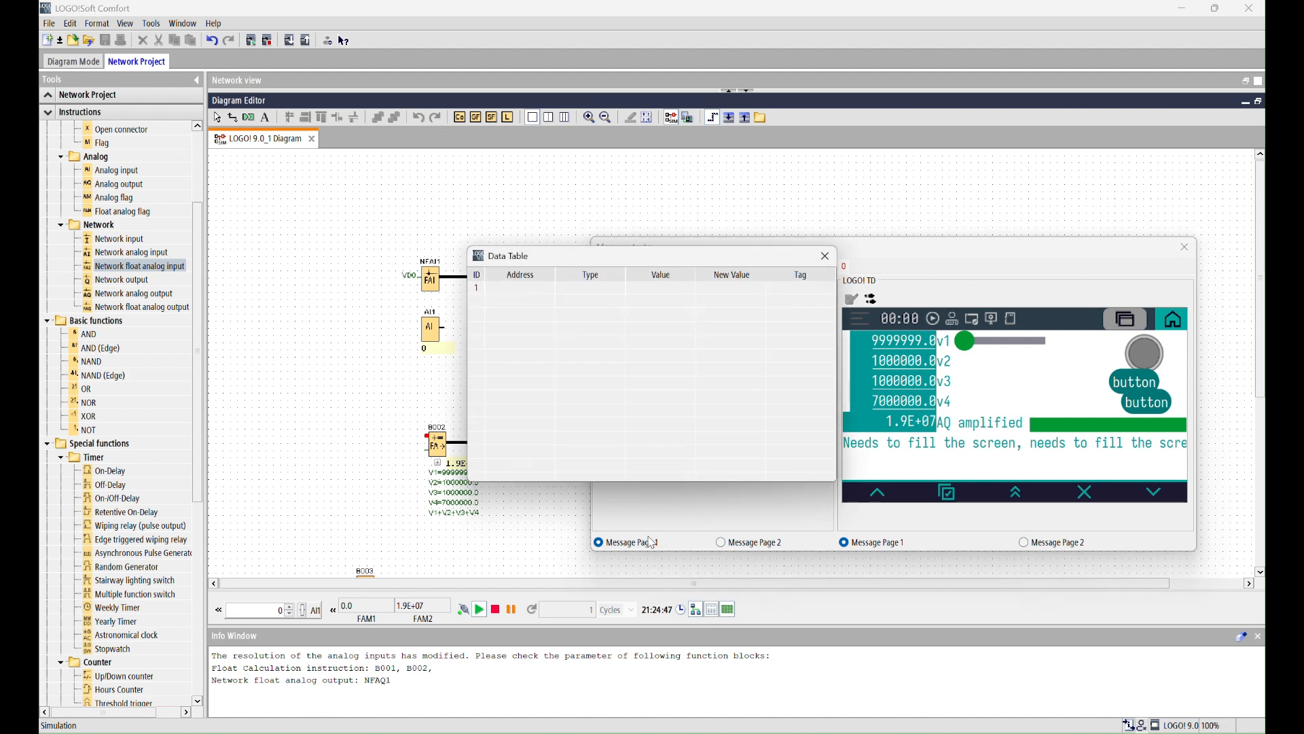
Step: Close the empty data table and move the slider beside v1 on the simulated LOGO! Display partway along its track
click(517, 287)
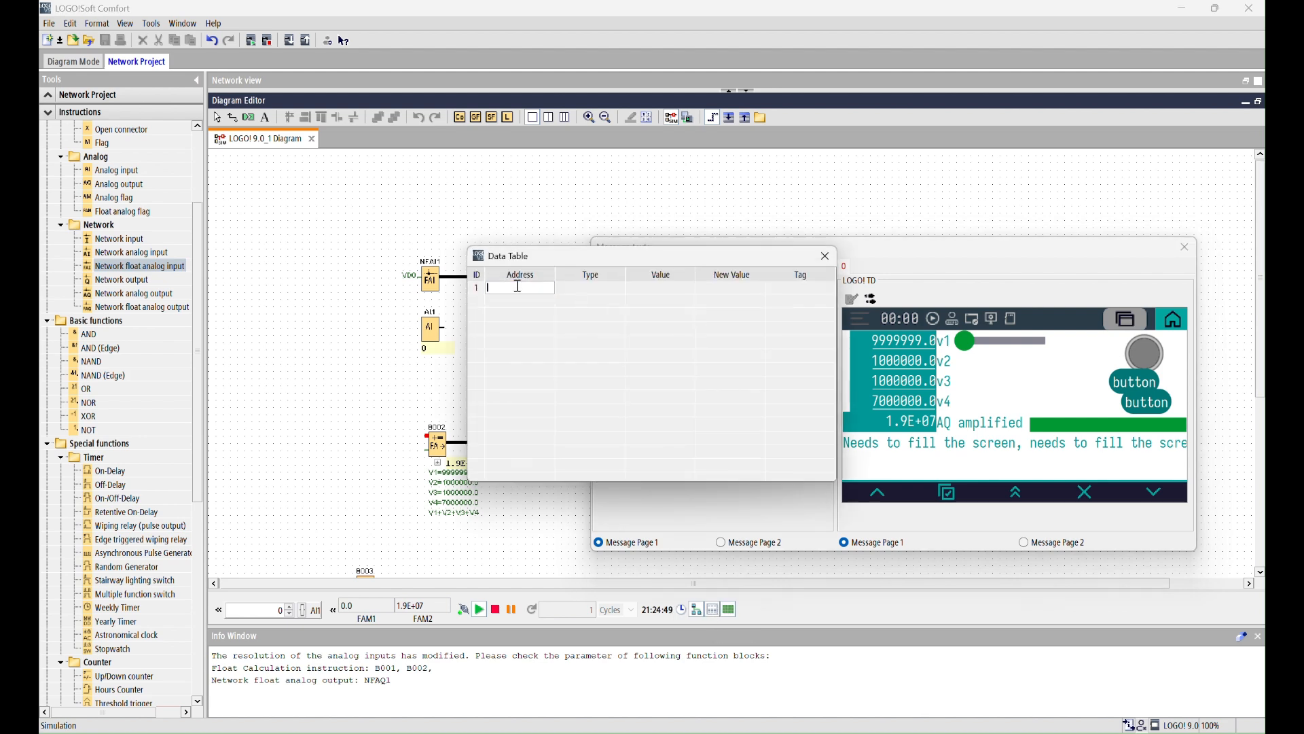
click(825, 256)
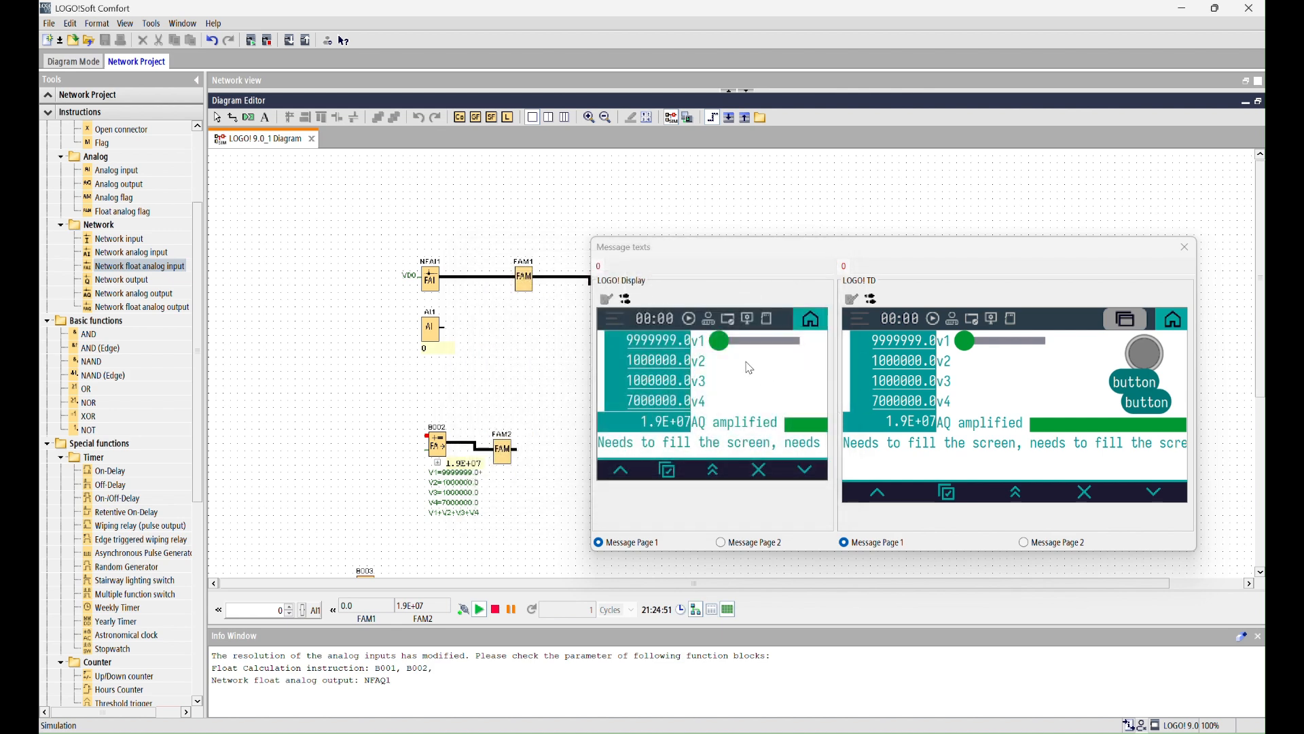
mouse_move(719, 342)
mouse_down()
mouse_move(795, 356)
mouse_move(737, 359)
mouse_up()
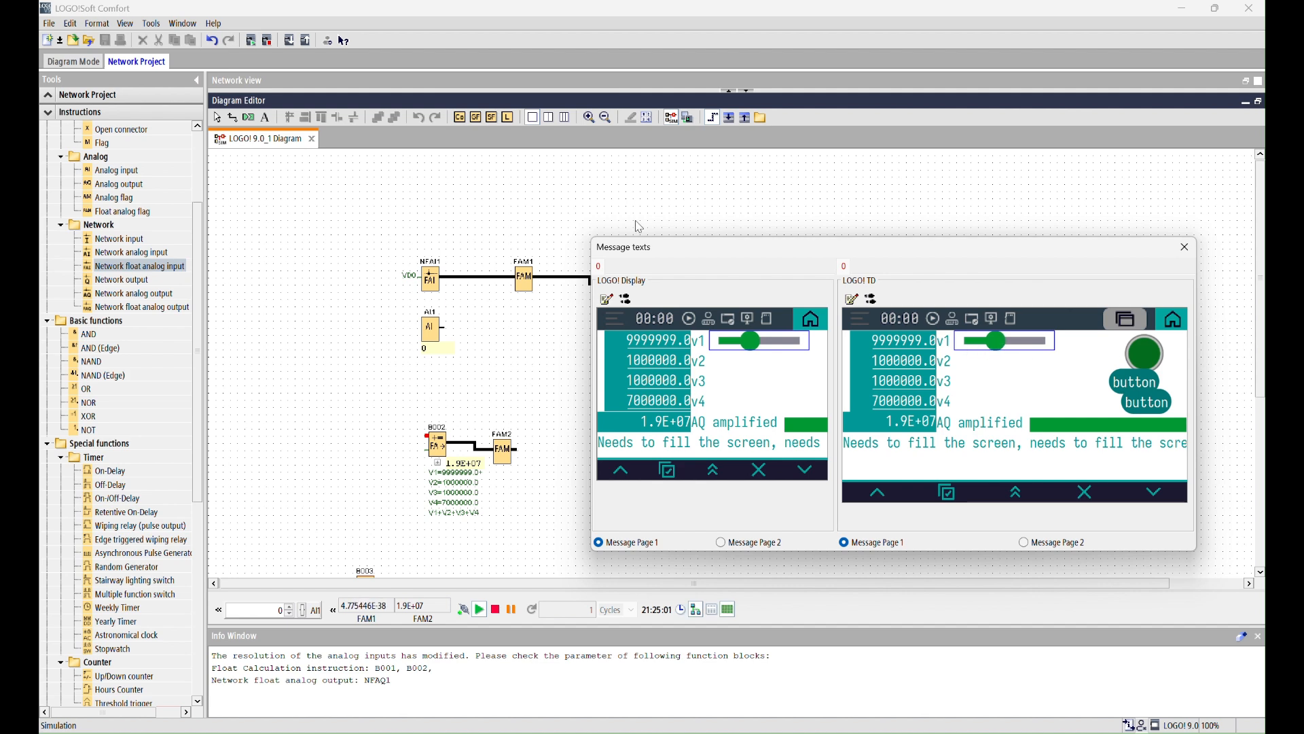
Step: Restart the simulation and set v1 to 500 on the simulated LOGO! TD
click(670, 119)
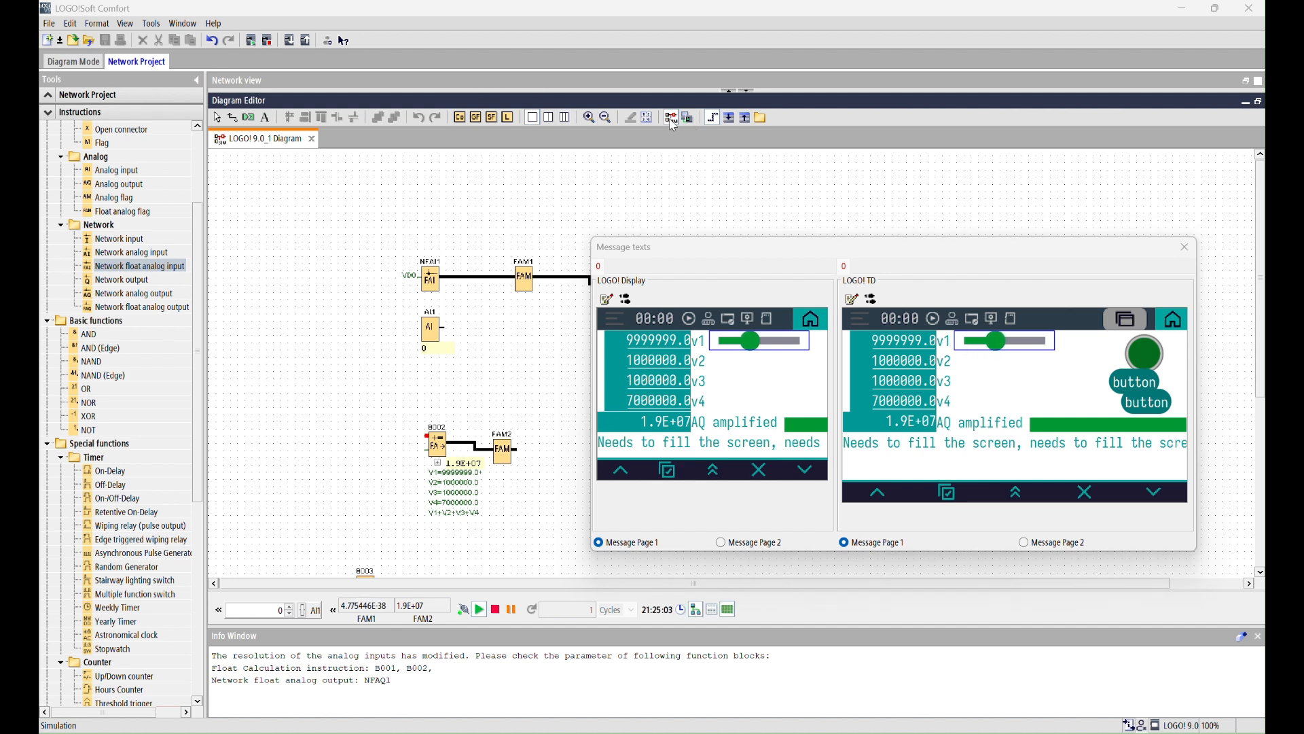
click(671, 118)
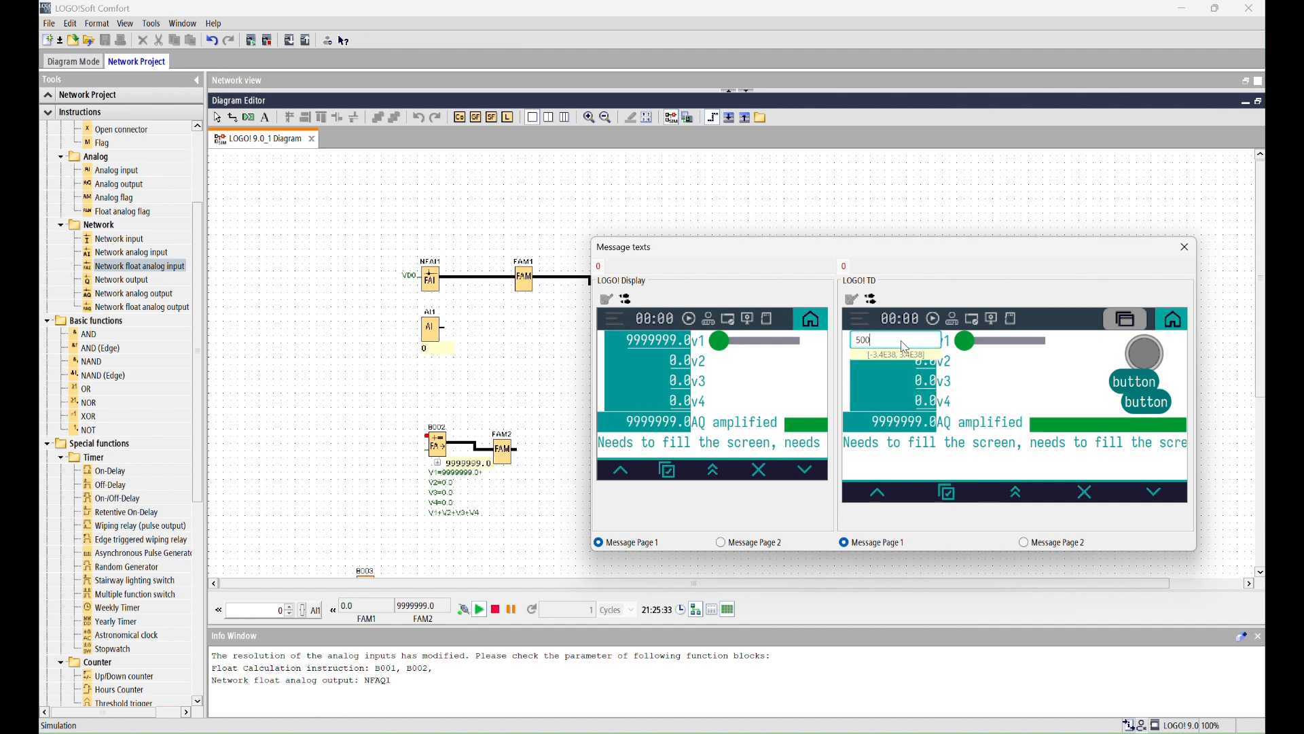
key(Return)
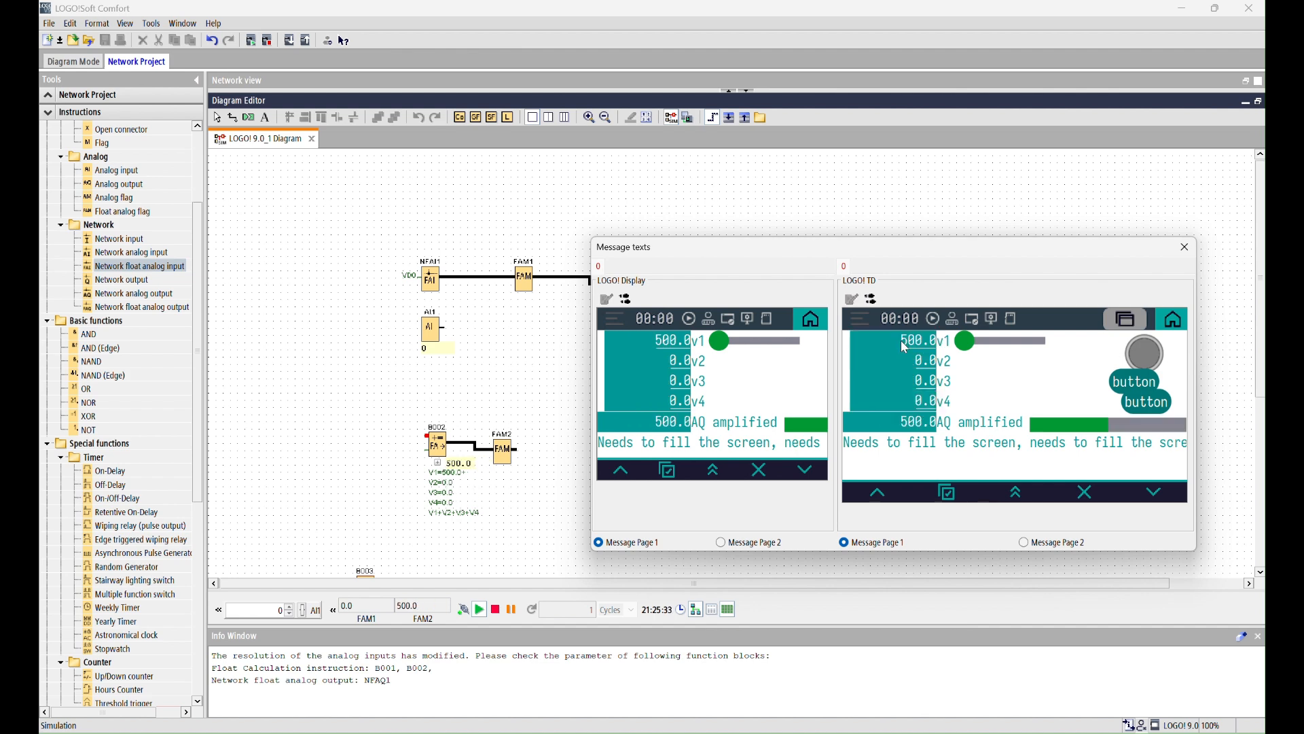
Step: Change v1 to 600 on the simulated LOGO! TD
click(908, 350)
double_click(909, 350)
click(868, 345)
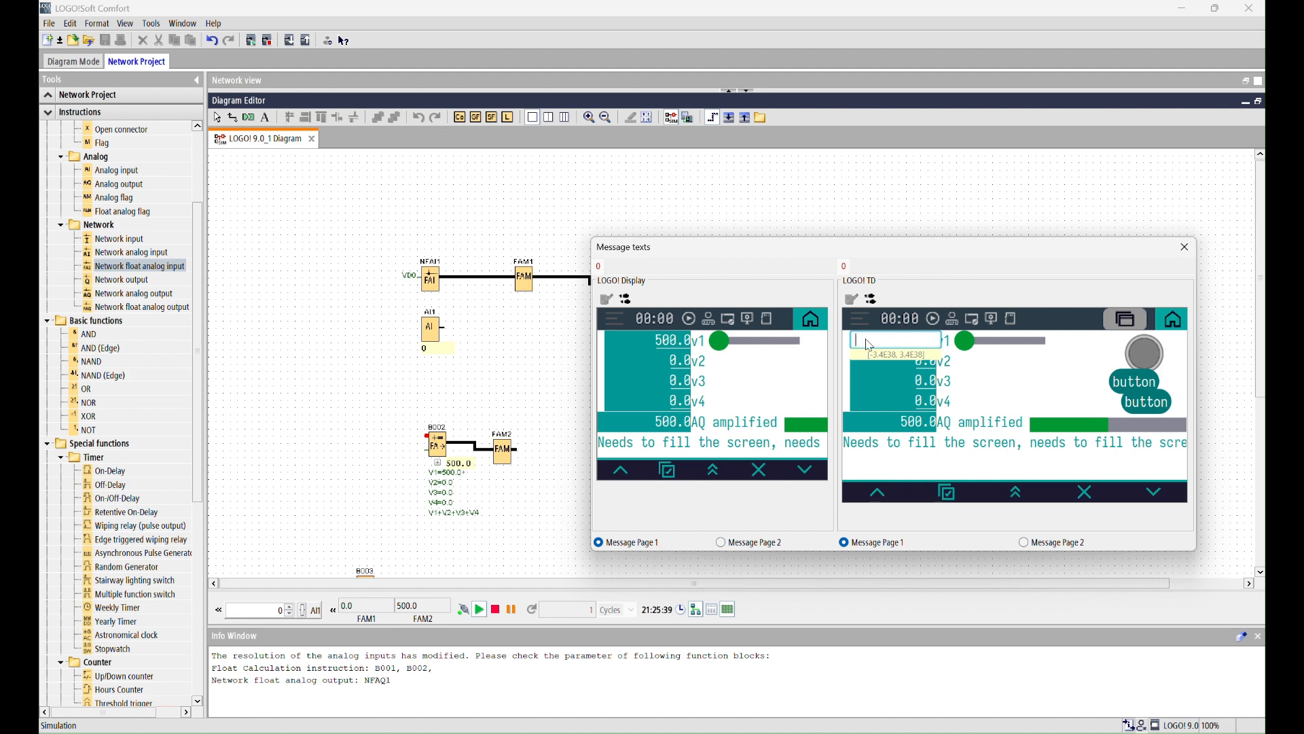
text(600)
key(Return)
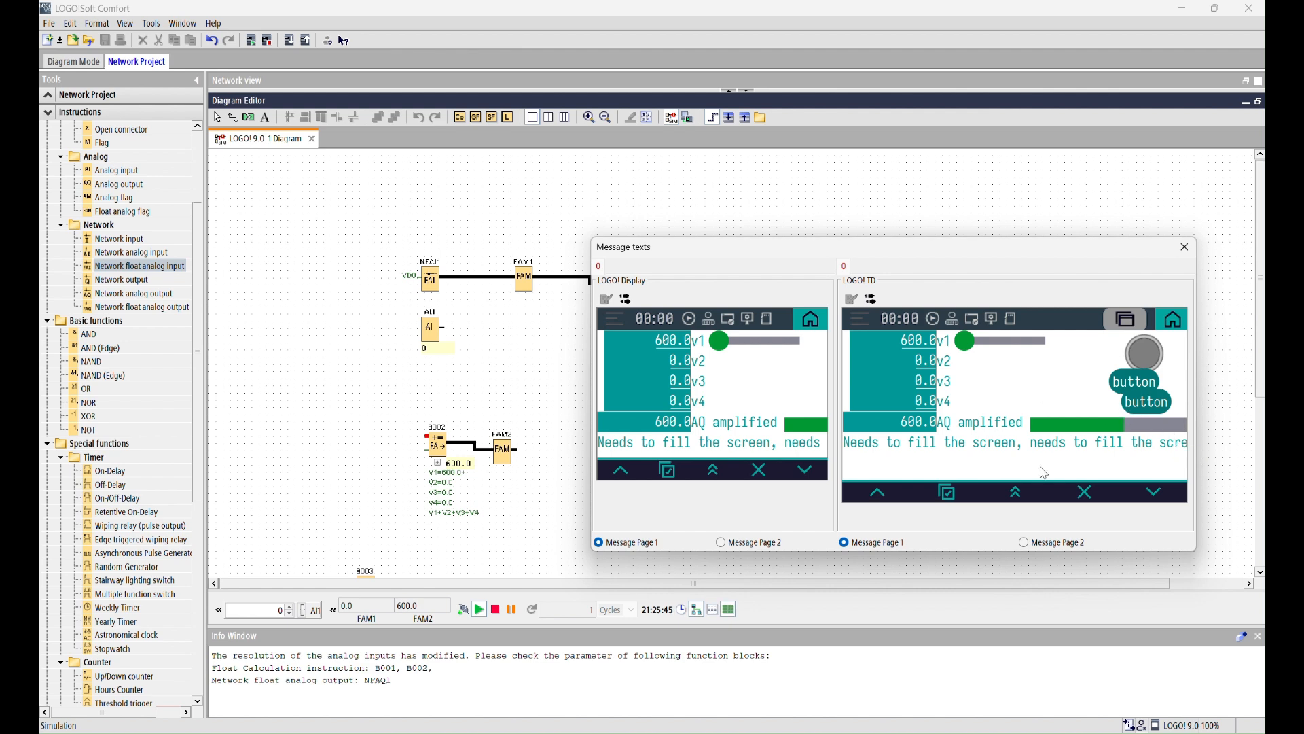
Step: End the simulation and check the parameters of calculation block B002 and LCD message block B003
click(1184, 247)
click(671, 119)
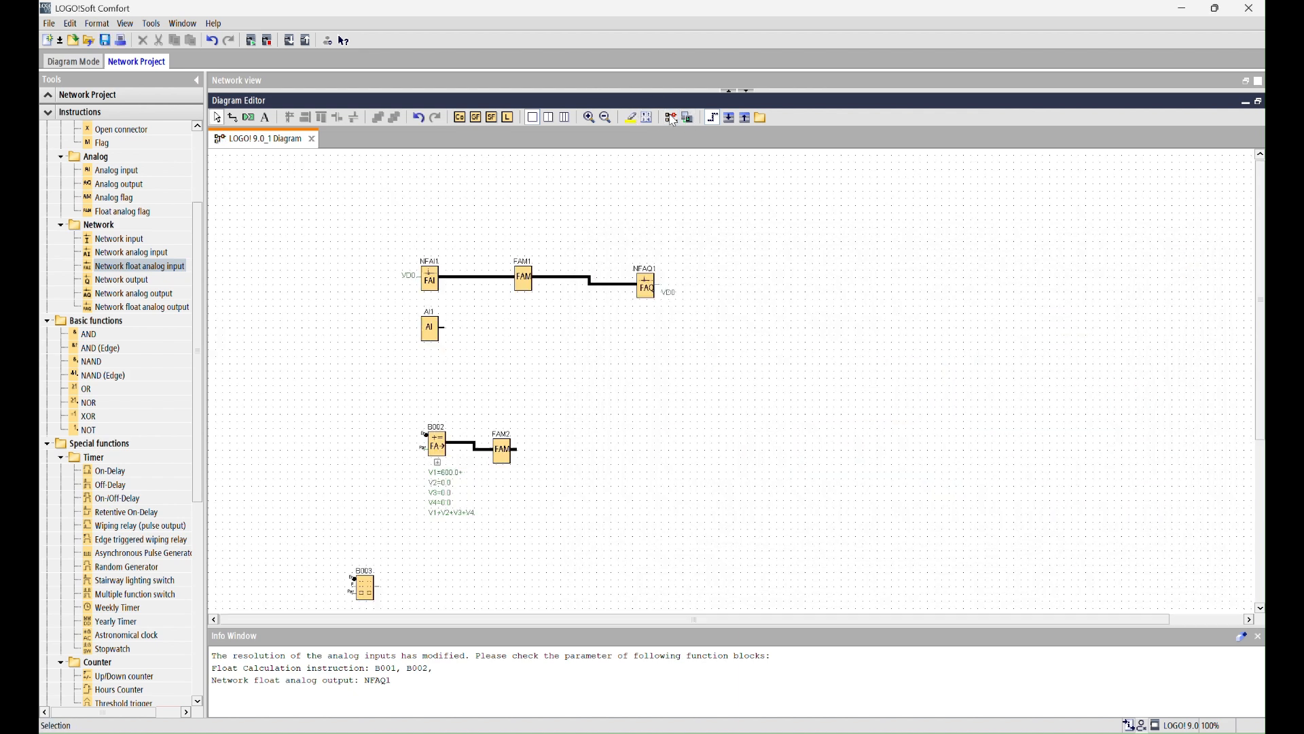
double_click(437, 445)
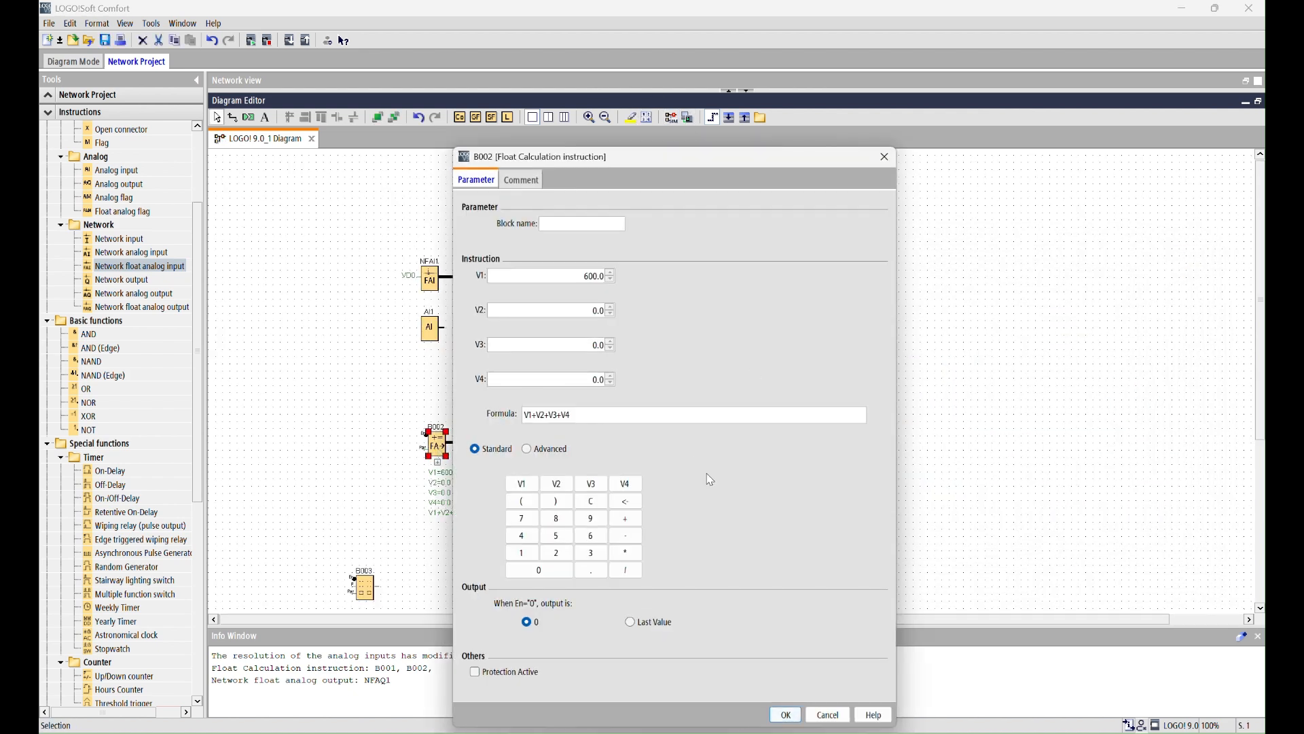
click(828, 715)
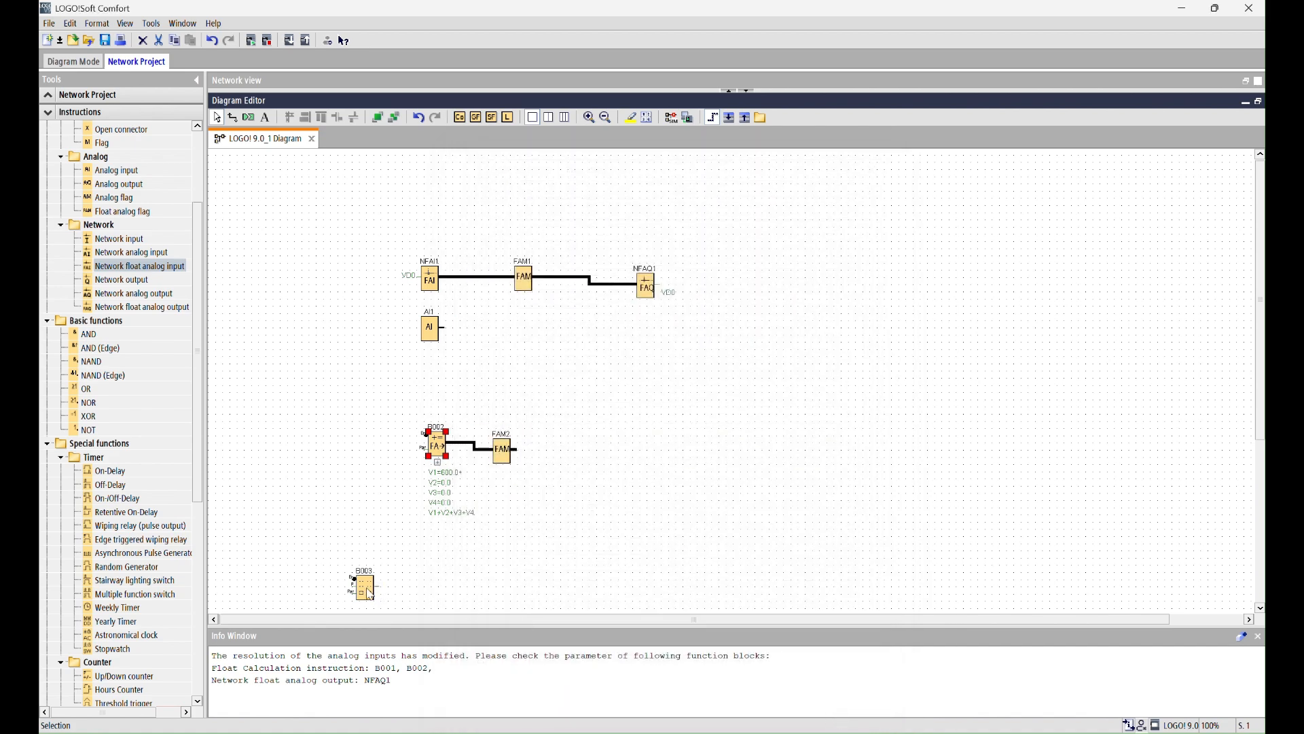
double_click(369, 591)
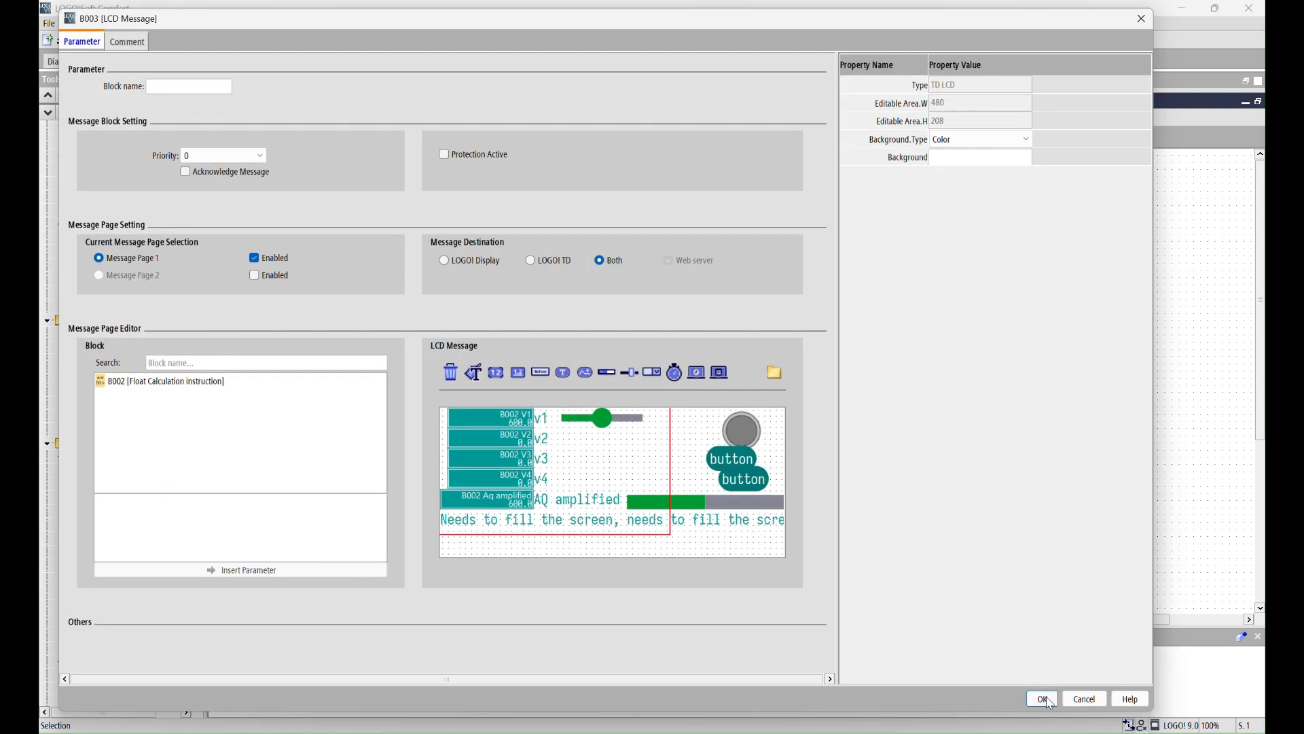
click(1048, 700)
Step: Try to extend the formula of calculation block B002 to V1+V2+V3+V4+1000-200/3
double_click(437, 445)
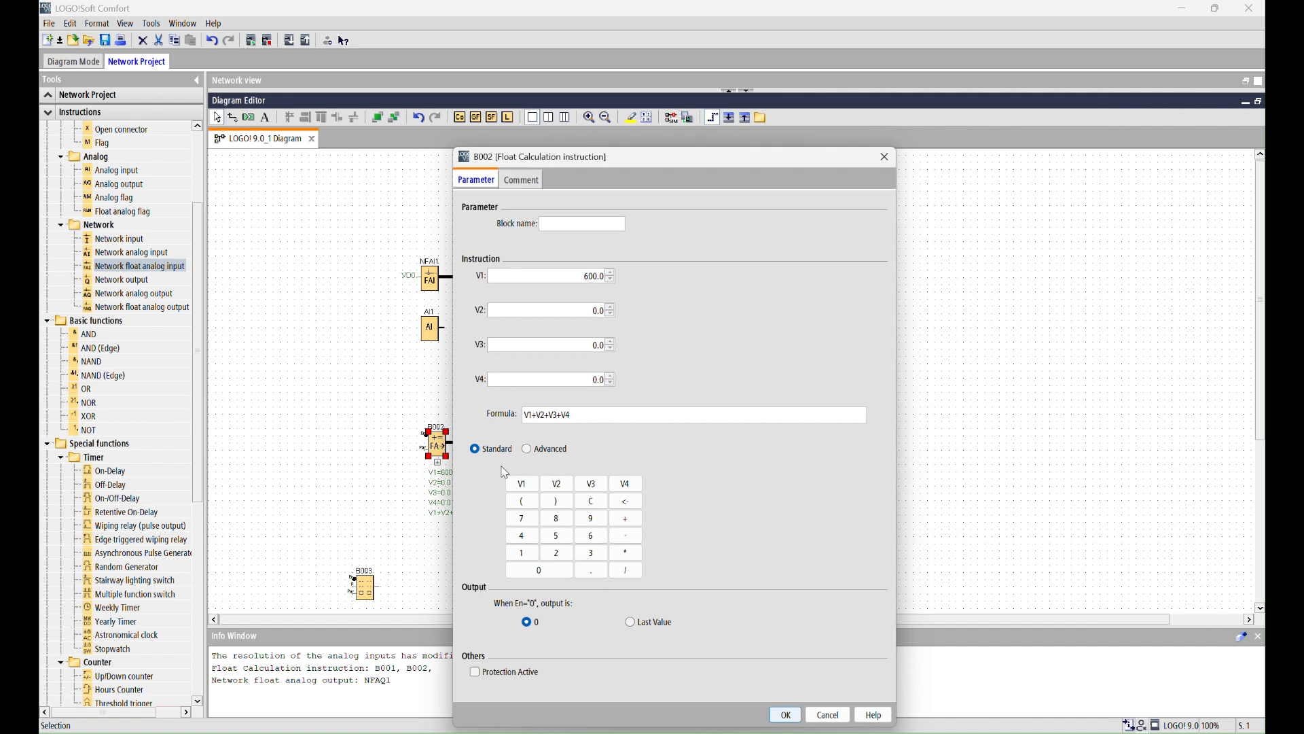
click(597, 415)
text(+)
text(100)
text(0+)
text(200)
text(/)
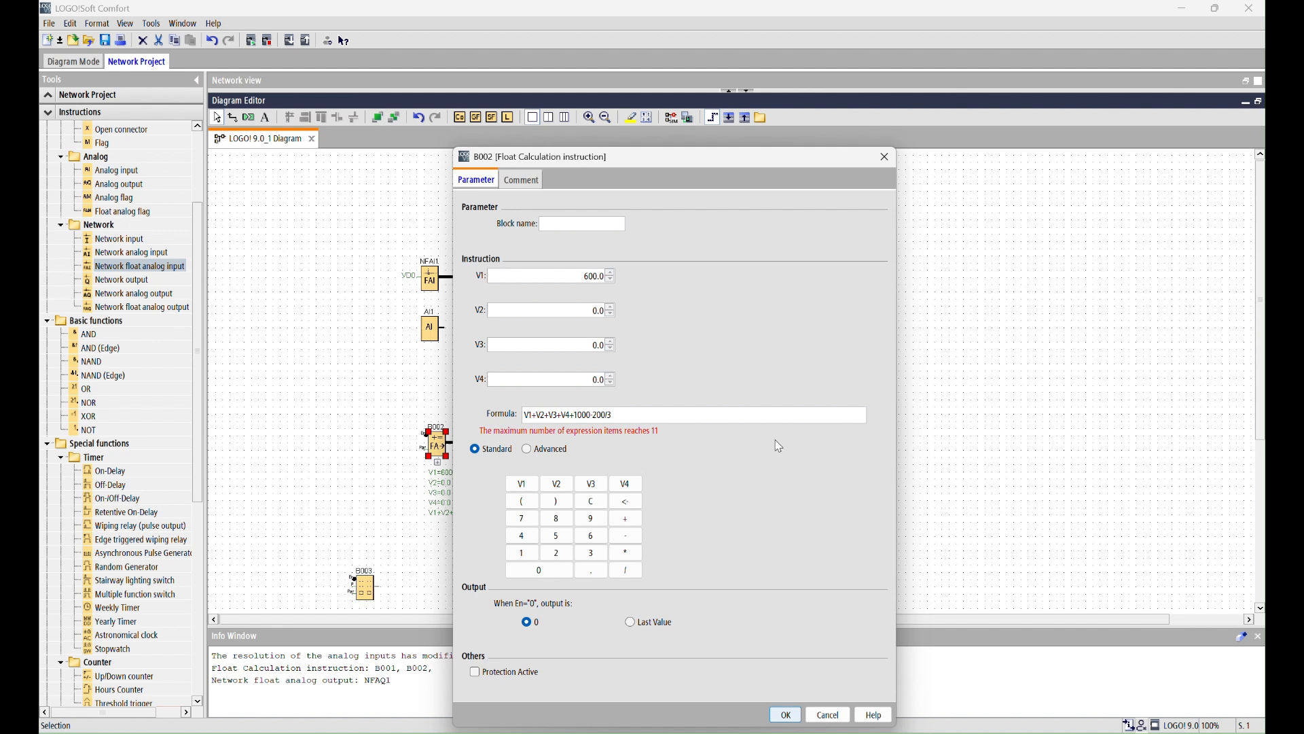
Step: Trim B002's formula to V1+V2+V3+V4+1000-200, show the Advanced function set, and apply the block parameters
key(BackSpace)
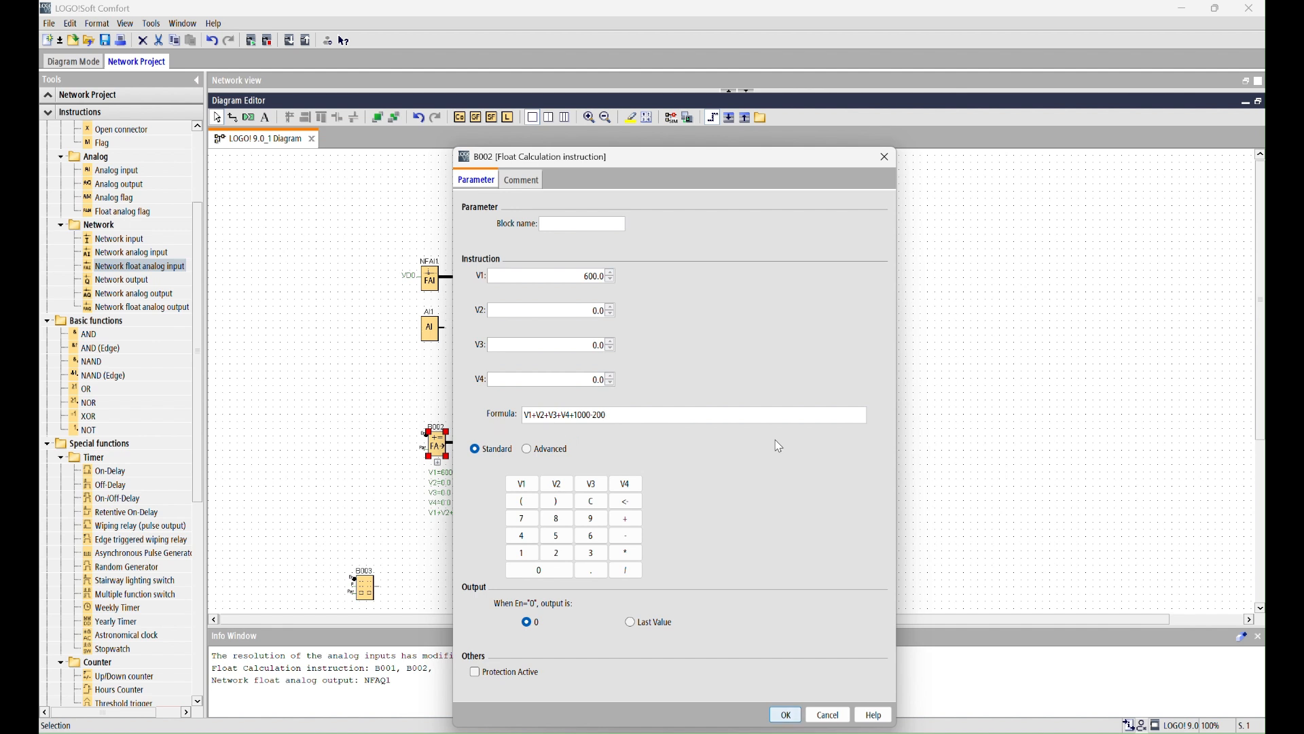
text(+3)
key(BackSpace)
key(BackSpace)
click(527, 449)
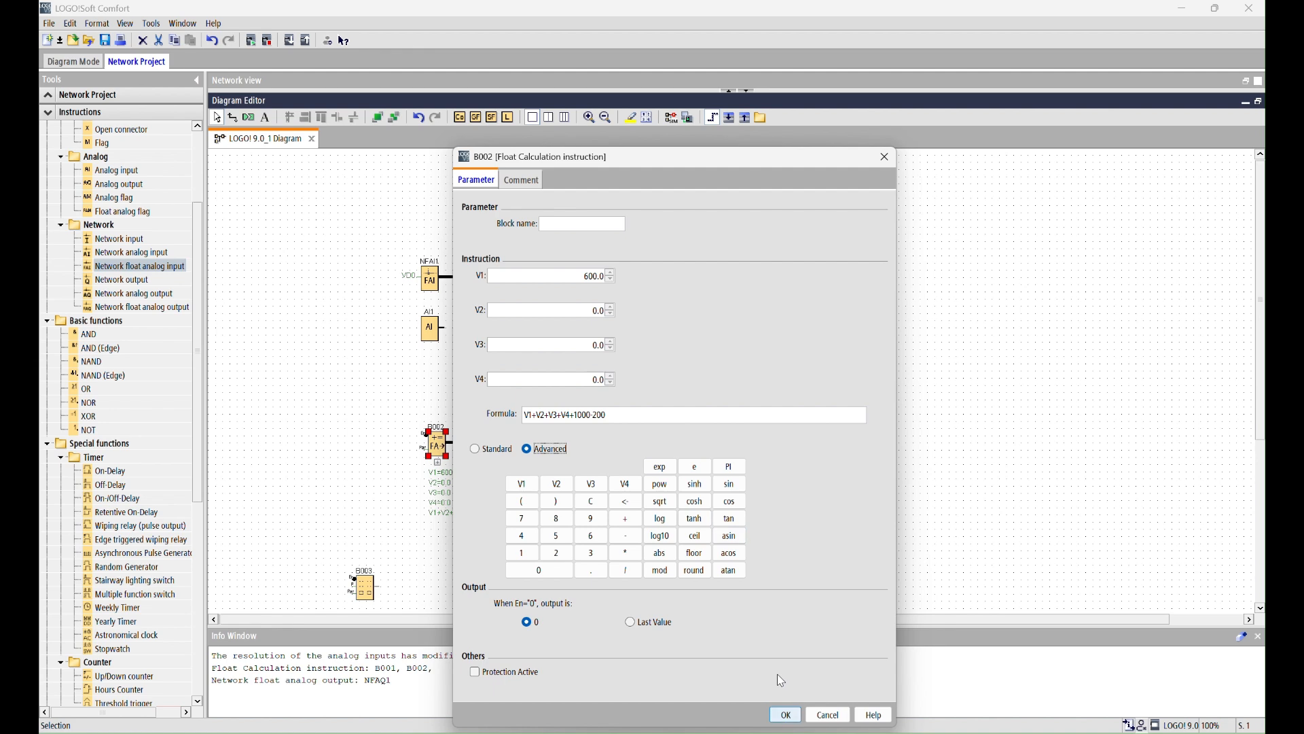
click(786, 715)
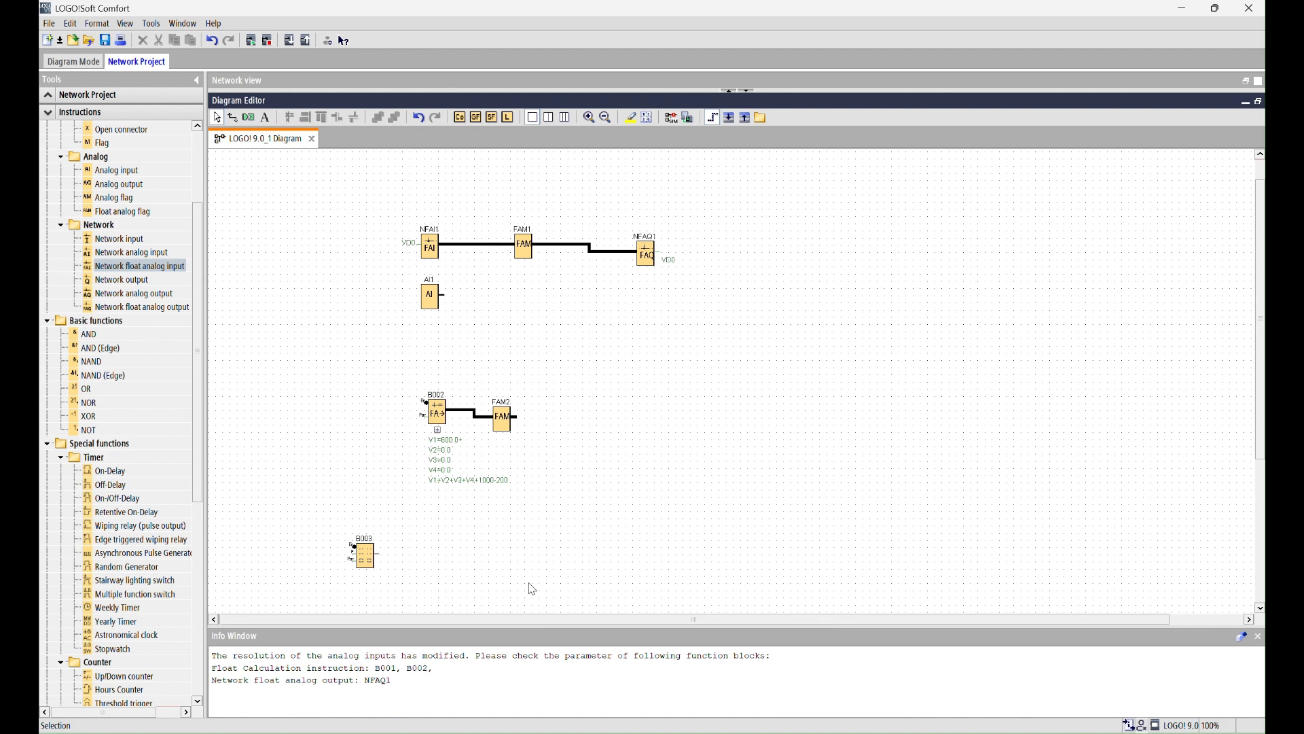
Step: Browse the Device, Flow and Indicators graphics in the message graph library of LCD message block B003
double_click(366, 557)
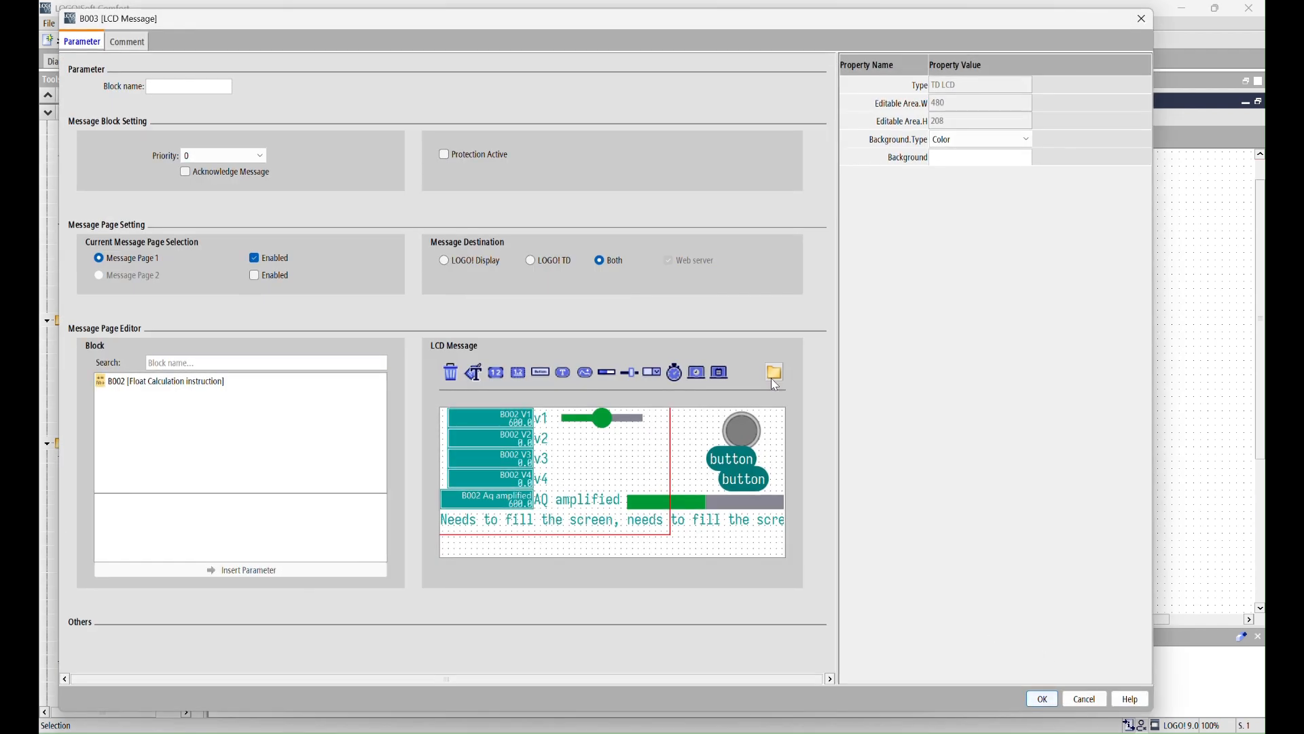
click(774, 374)
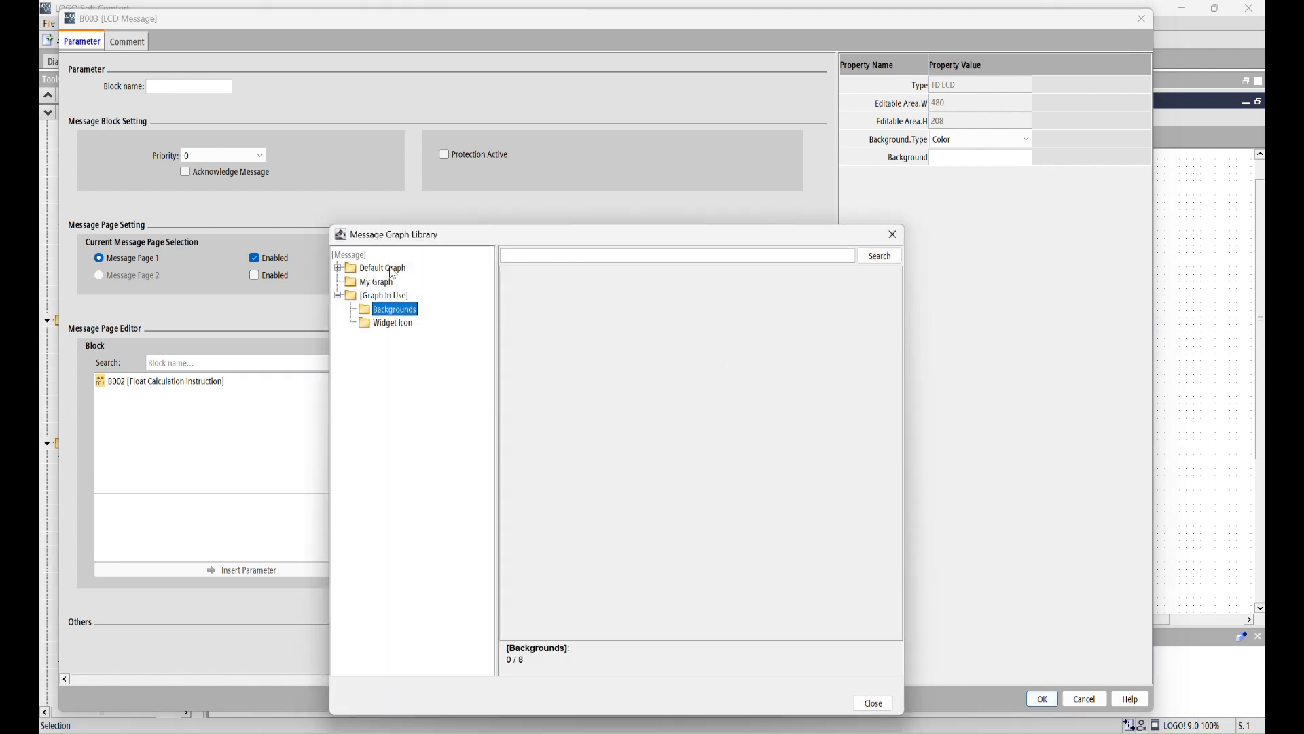
click(338, 268)
click(352, 282)
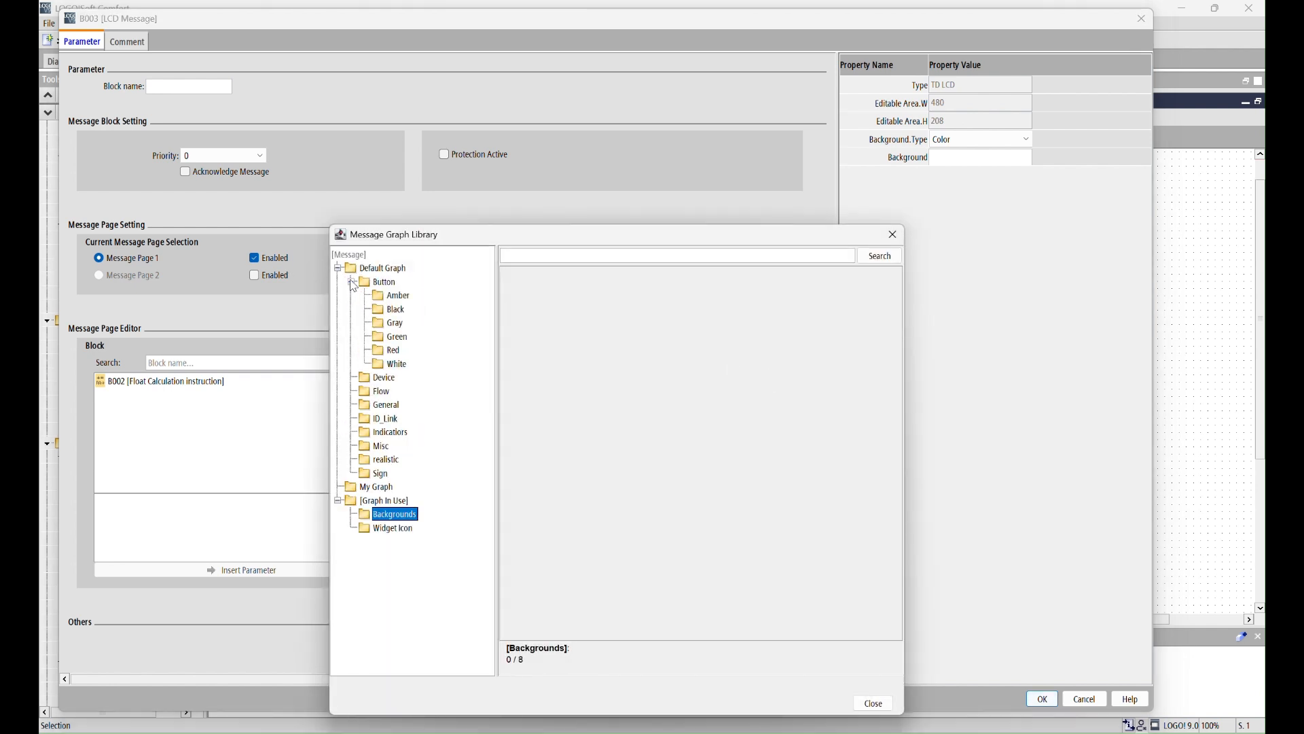
click(380, 378)
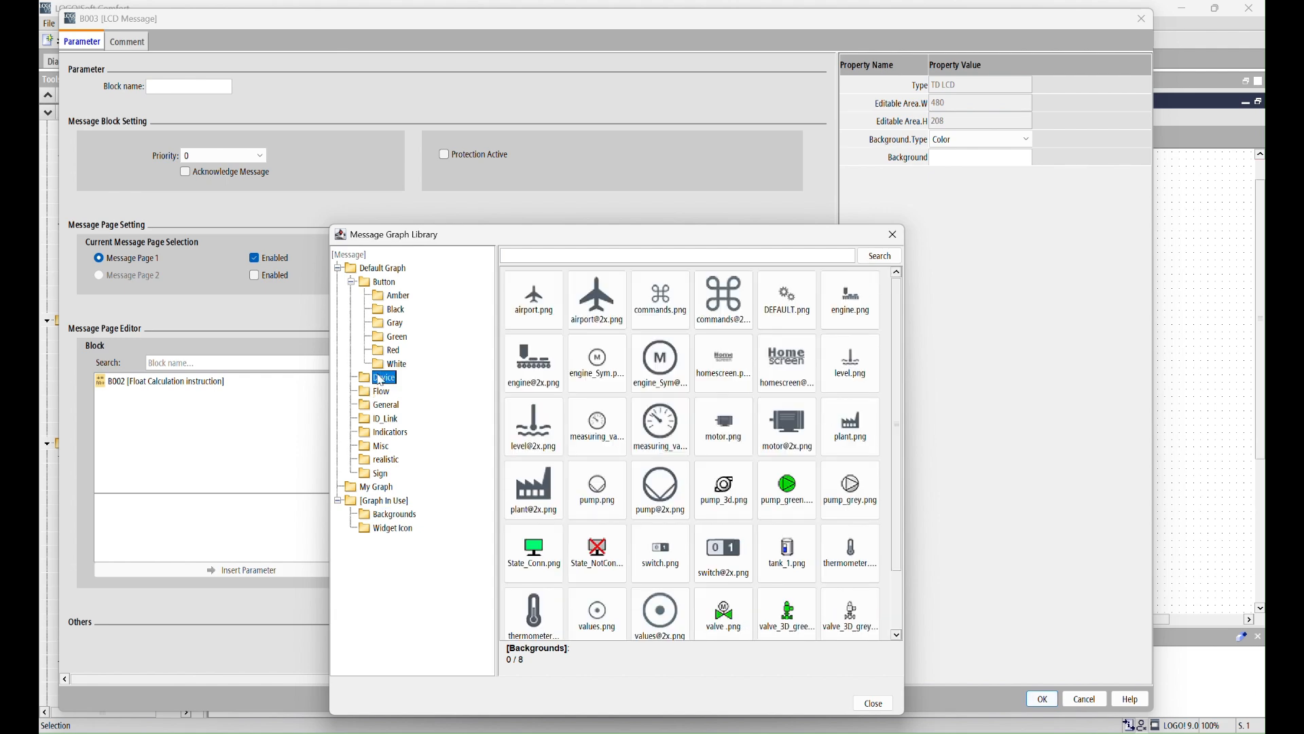
click(595, 303)
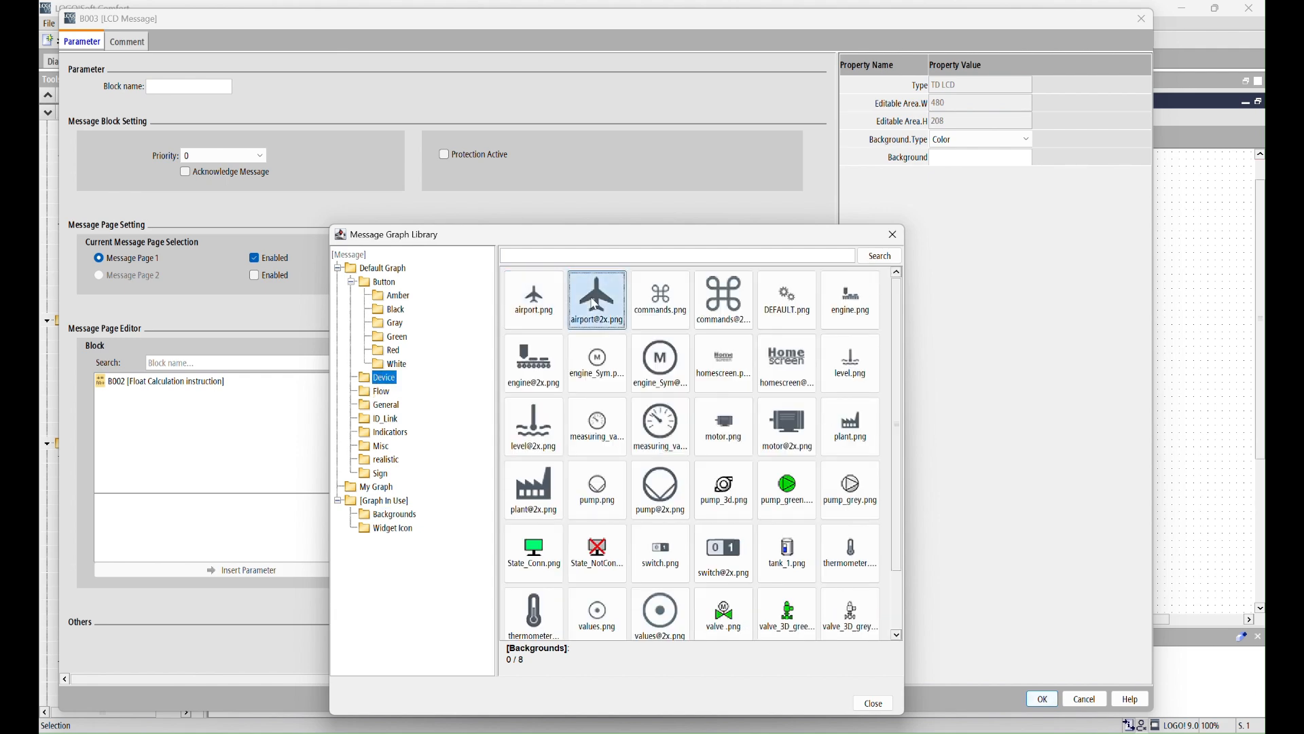
drag(595, 240, 671, 210)
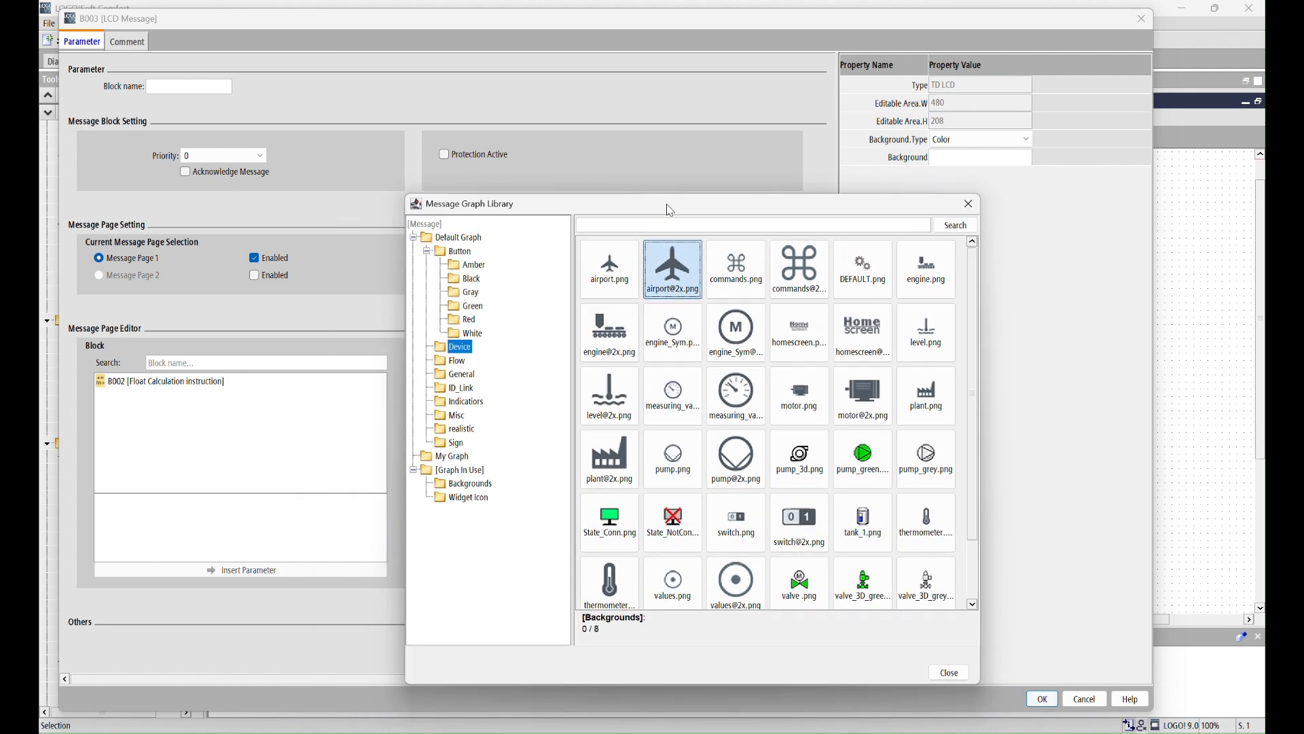
click(452, 365)
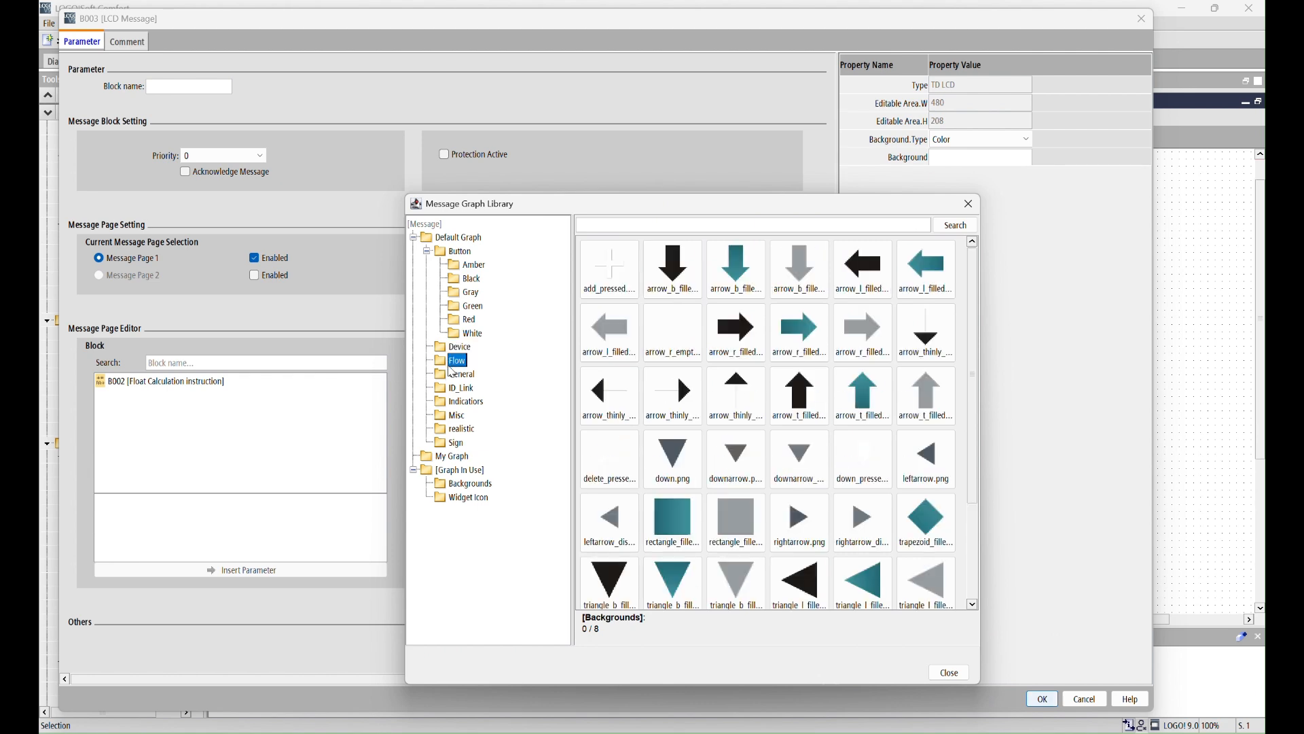
click(465, 401)
click(665, 447)
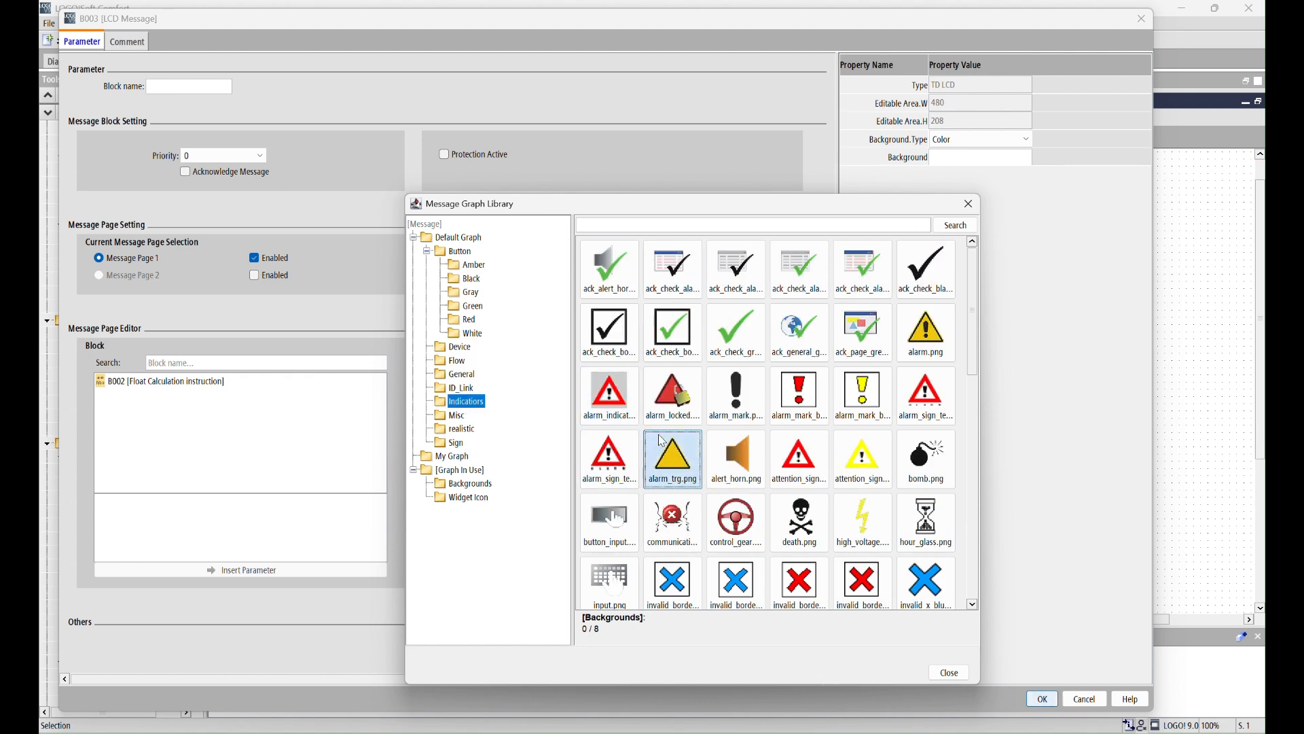
click(959, 675)
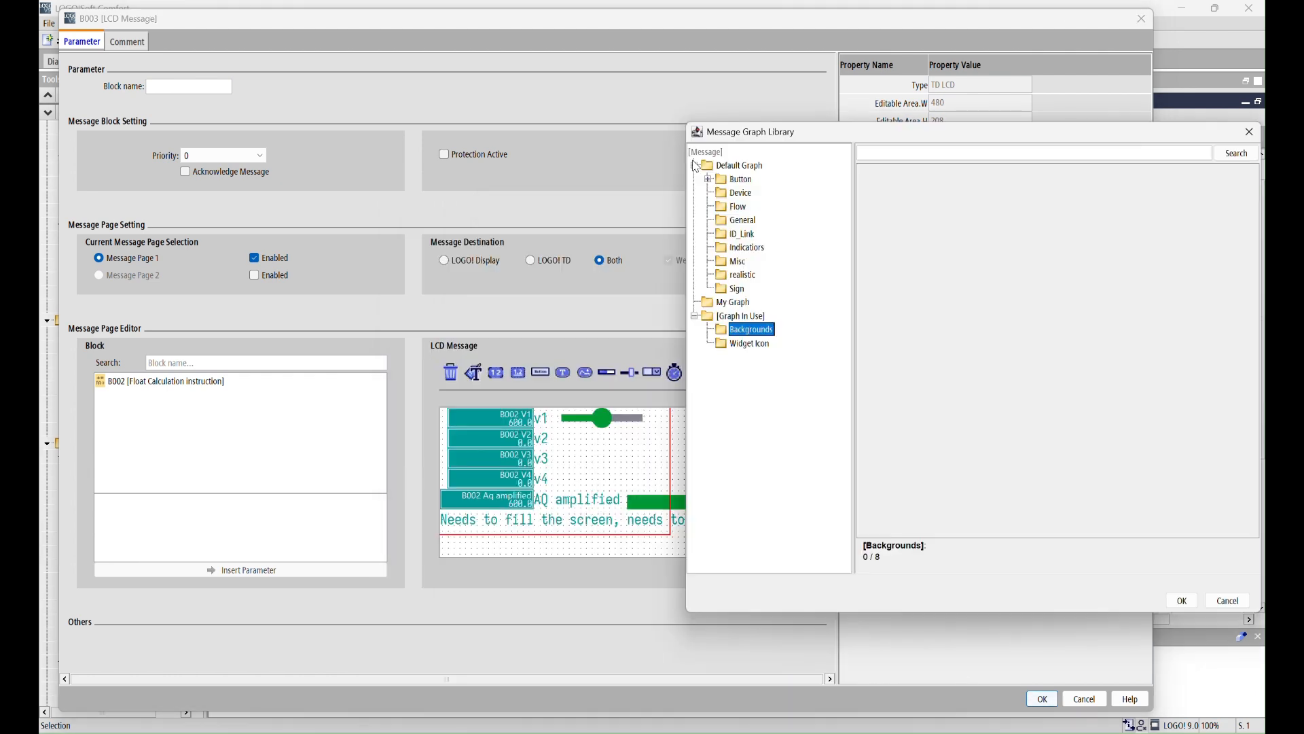
click(730, 192)
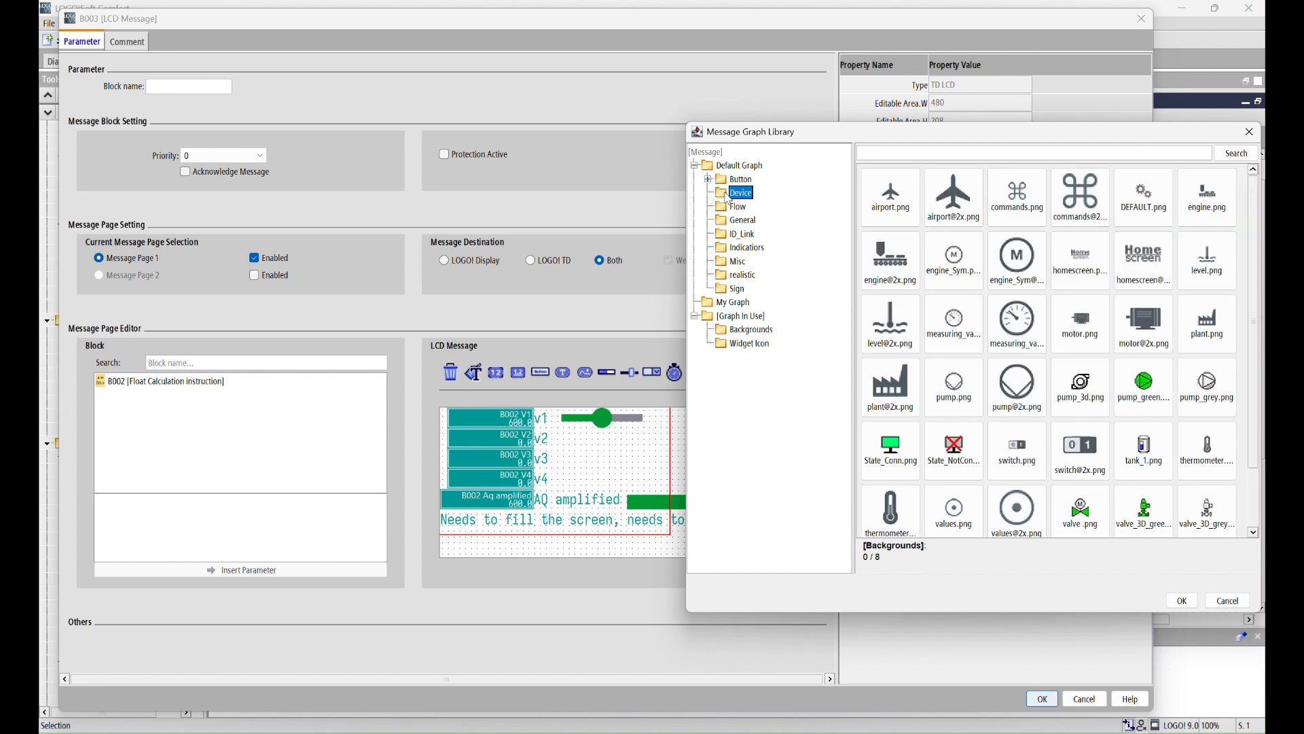
click(974, 212)
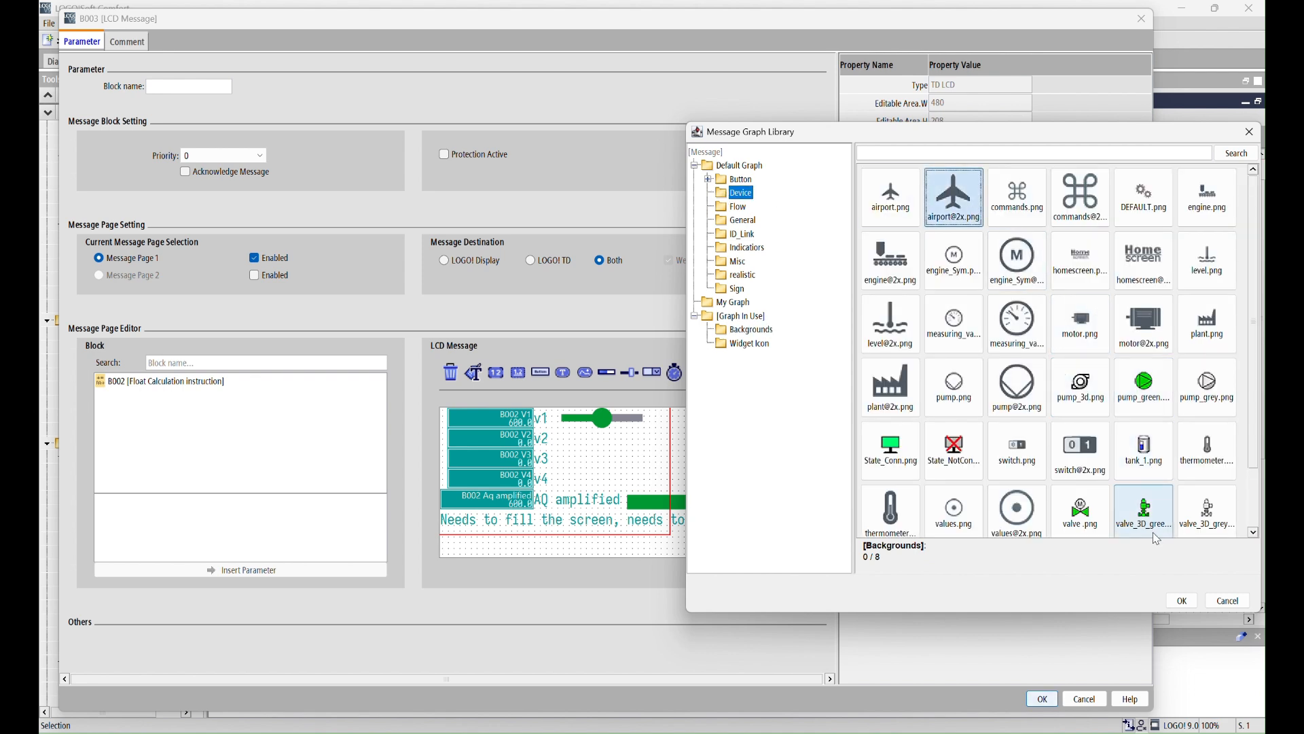
click(1182, 600)
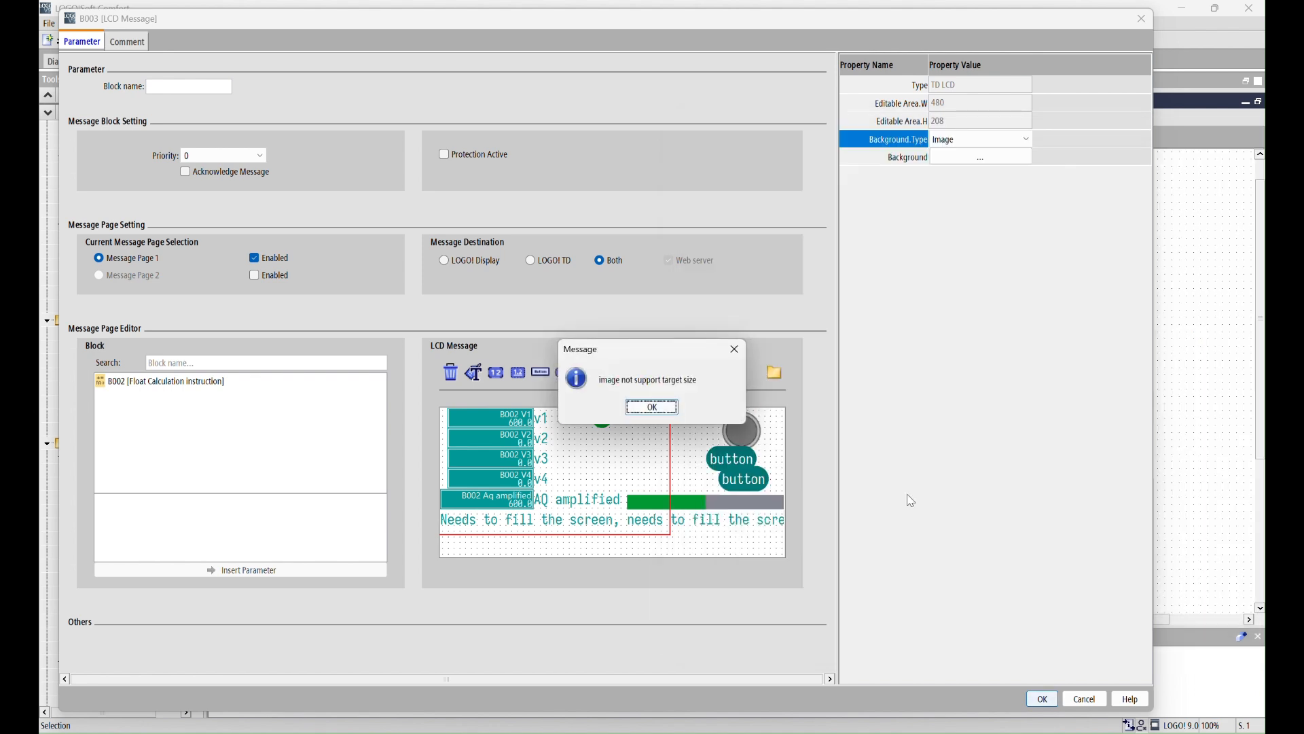
click(654, 408)
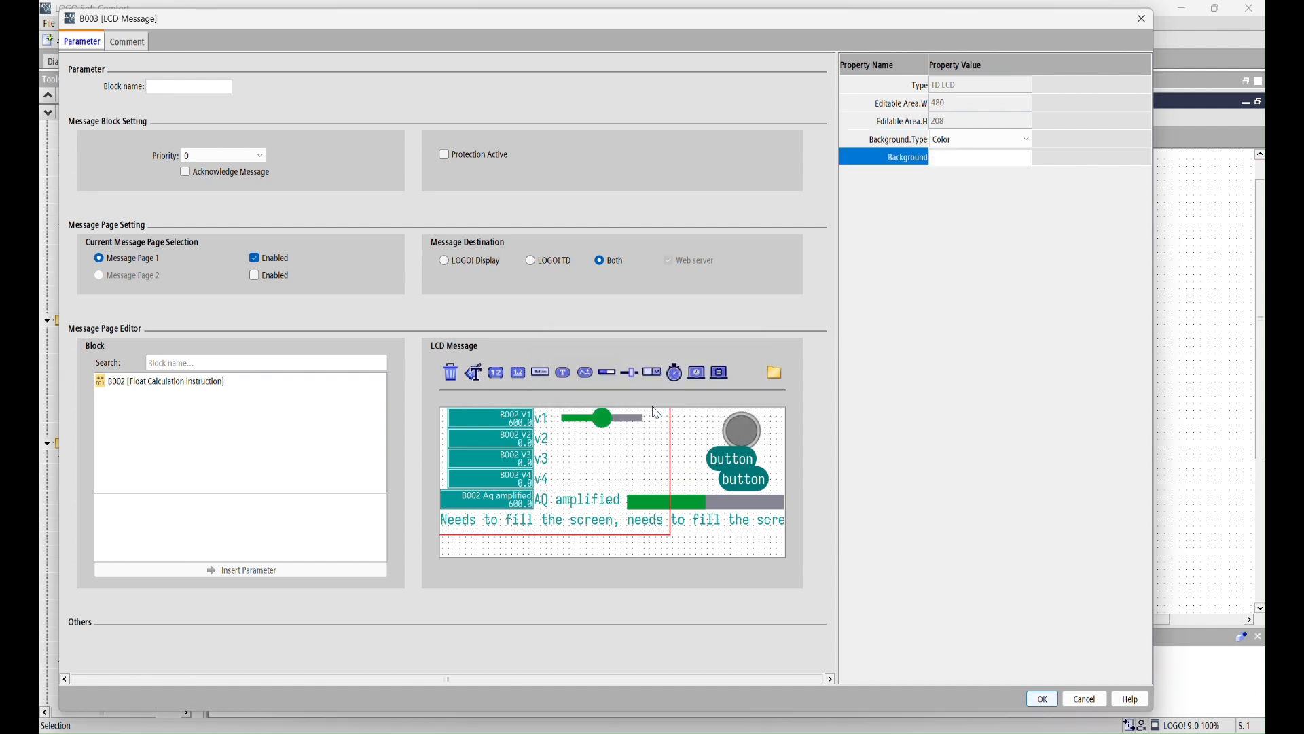
Step: Switch the message page's background type to Image again and accept the graph library without choosing a picture
click(980, 144)
click(973, 162)
click(973, 161)
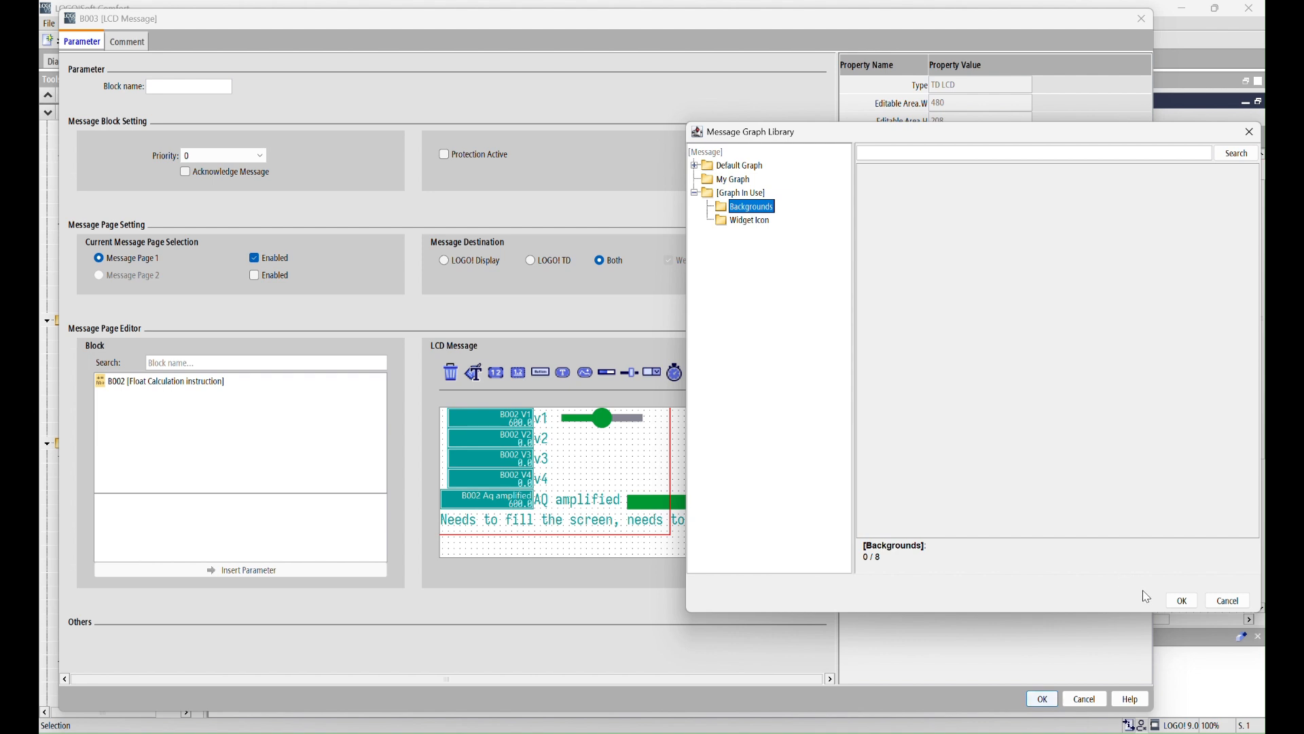
click(1180, 600)
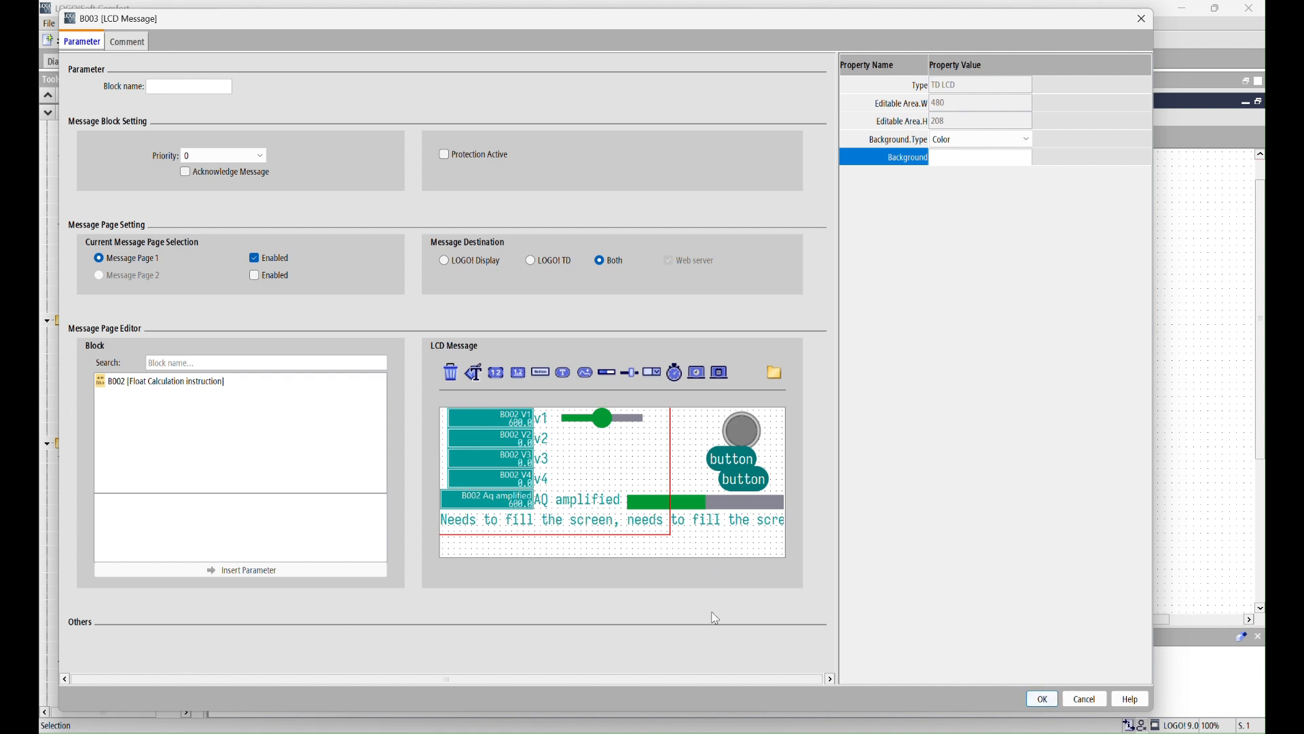
Step: Accept B003's LCD message settings and briefly simulate its message texts, stopping the simulation again
click(1043, 699)
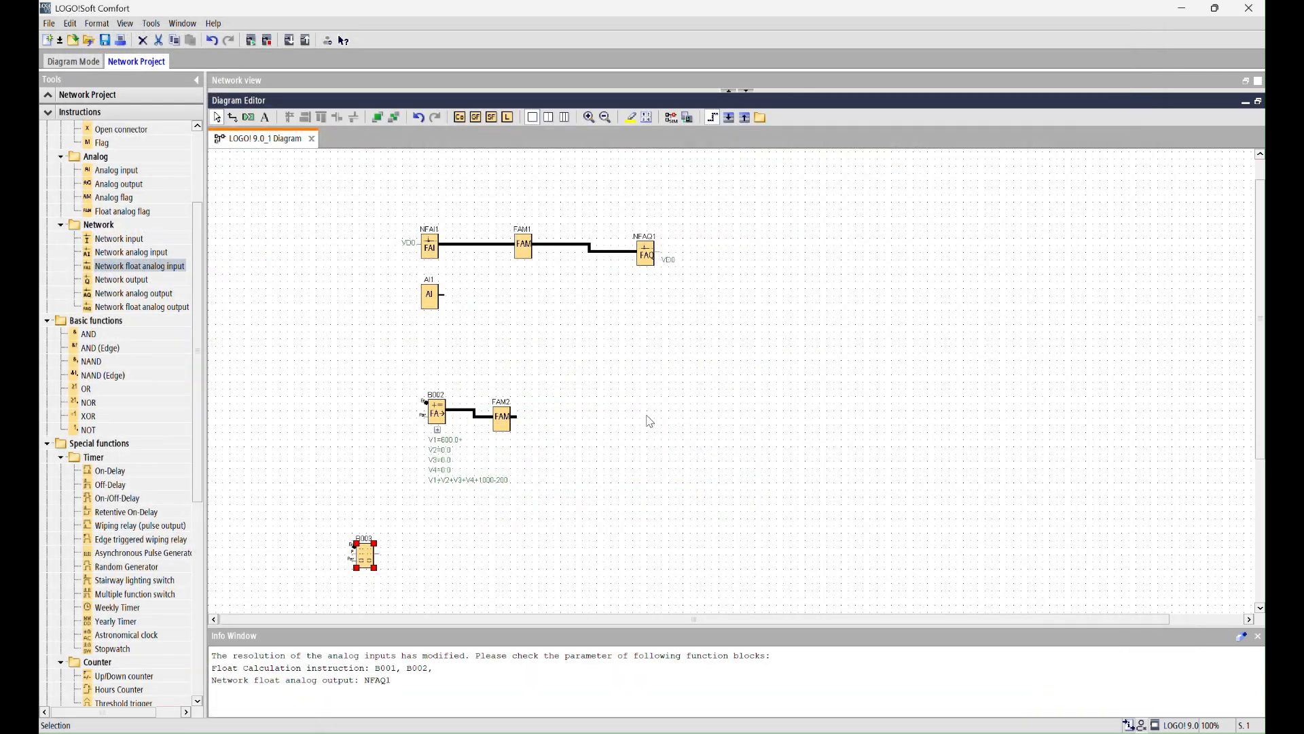
click(671, 118)
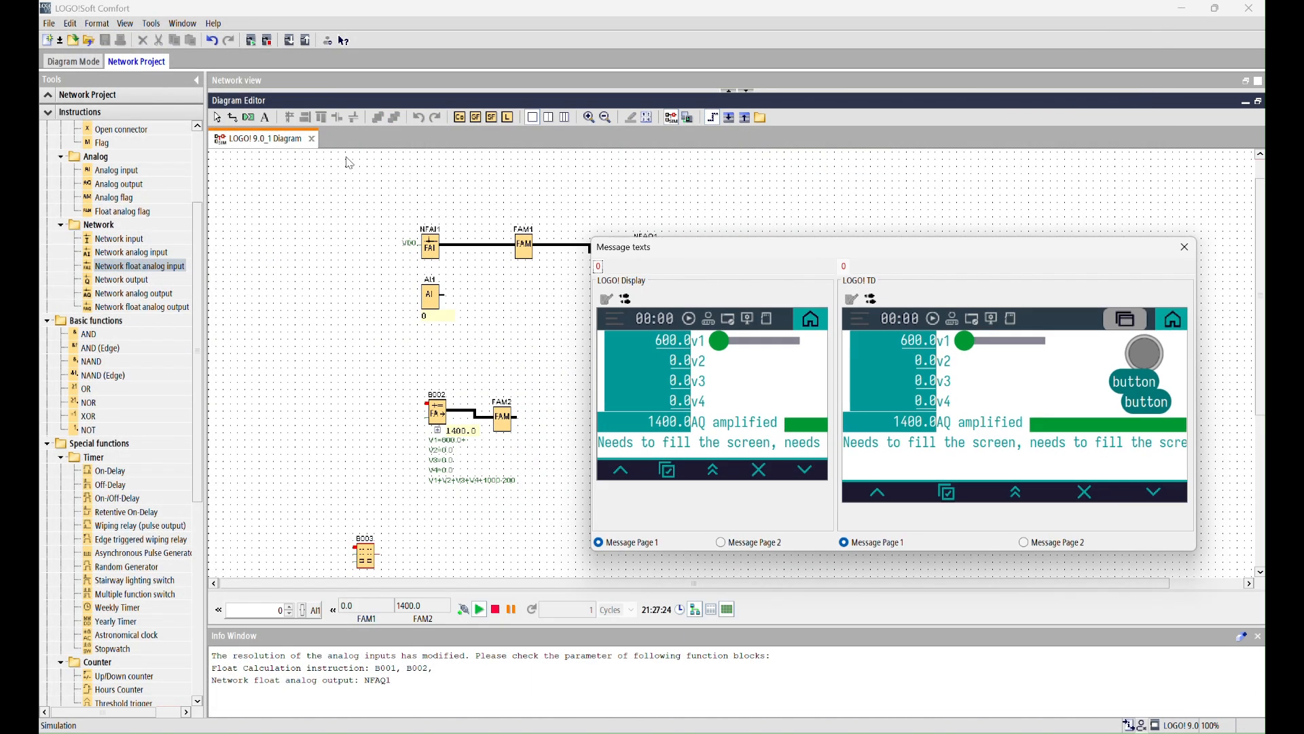
click(1184, 246)
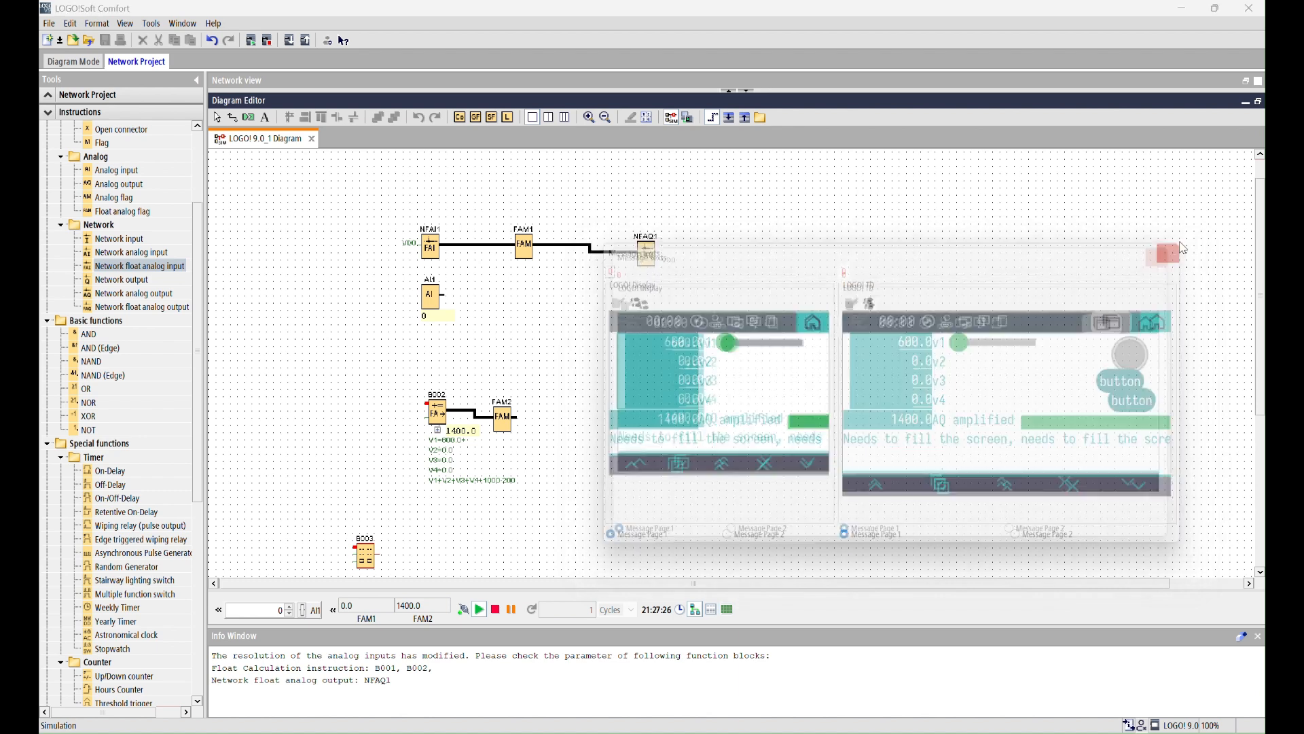
click(670, 118)
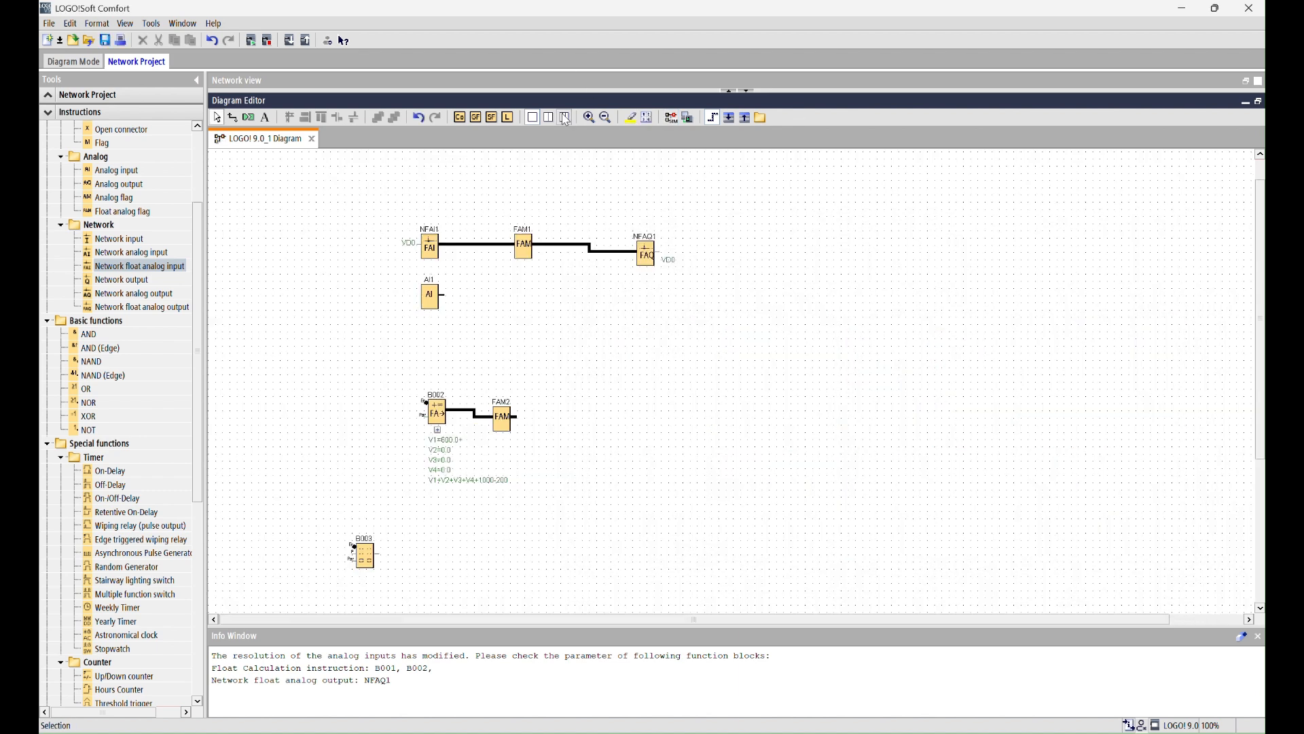
Step: Add a tag with the default name, range and address to the LOGO! 9.0_1 device's tag table
click(49, 96)
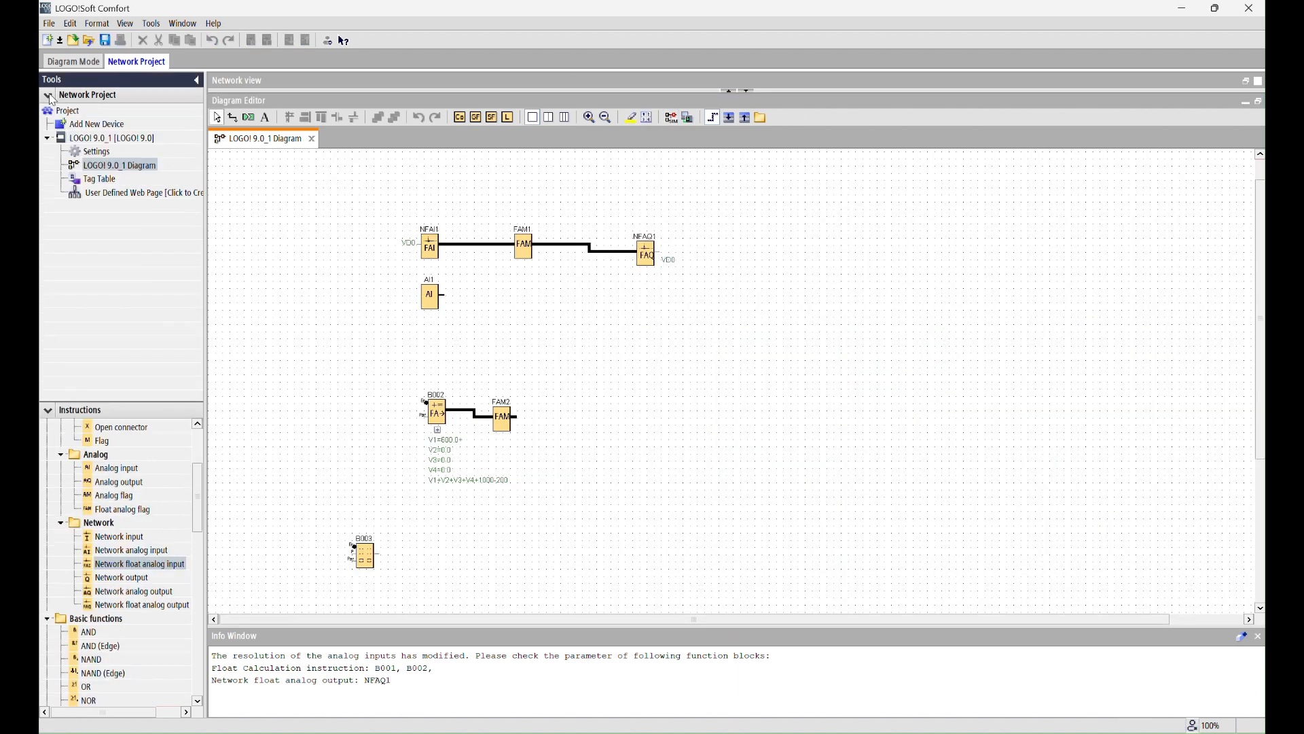
click(115, 142)
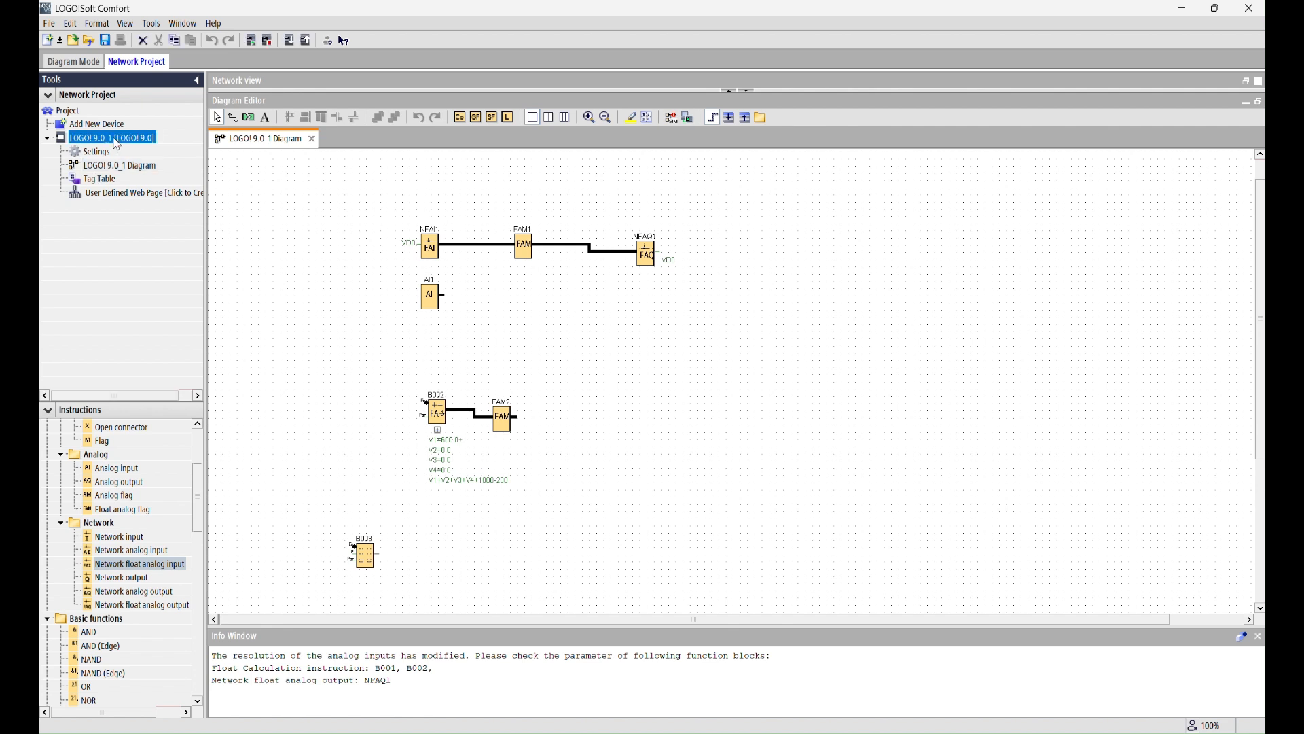
double_click(104, 182)
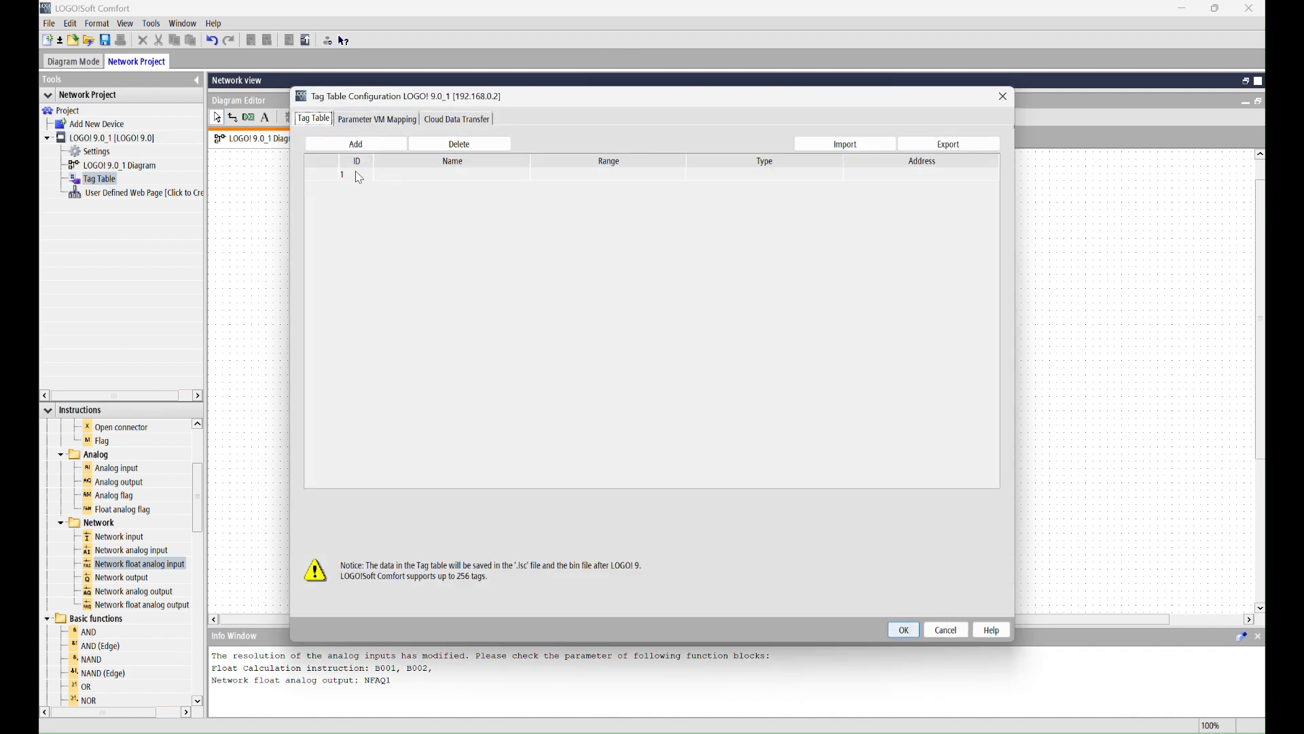
click(378, 143)
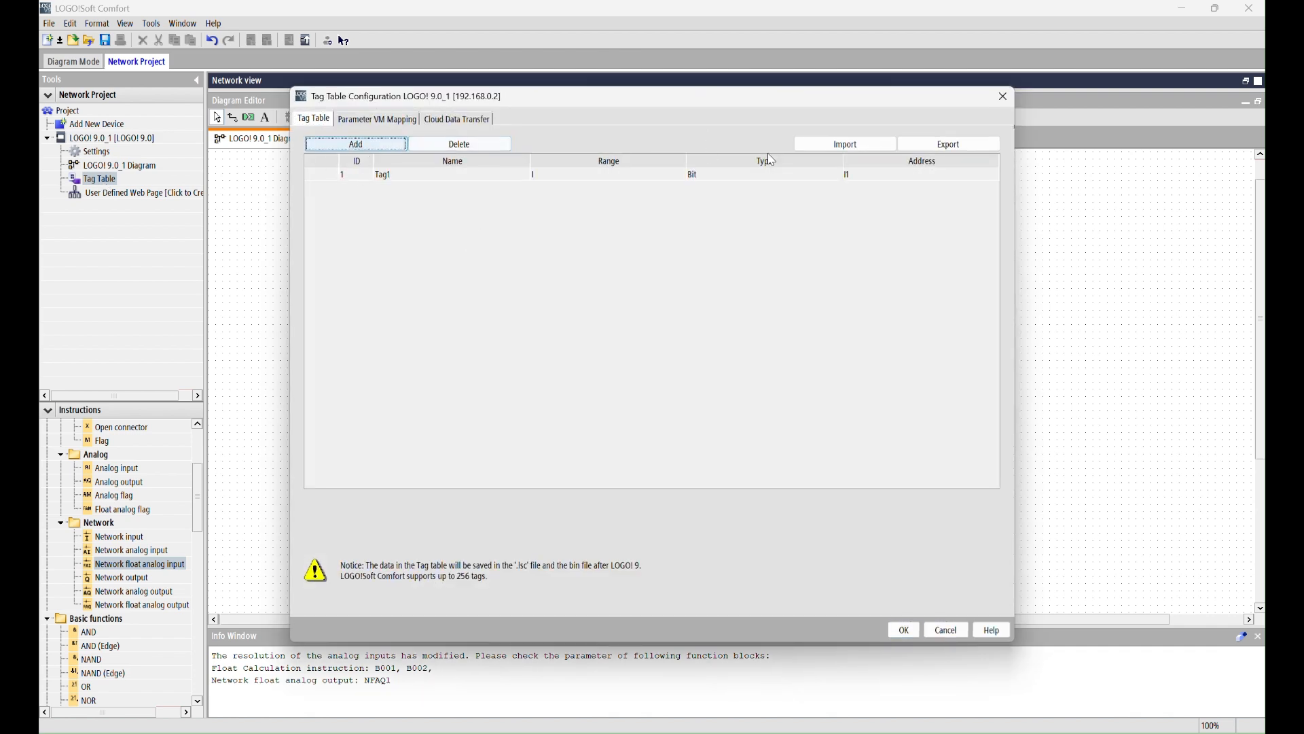
Step: Map B002's Aq amplified parameter in the Parameter VM Mapping and accept the tag table configuration
click(384, 121)
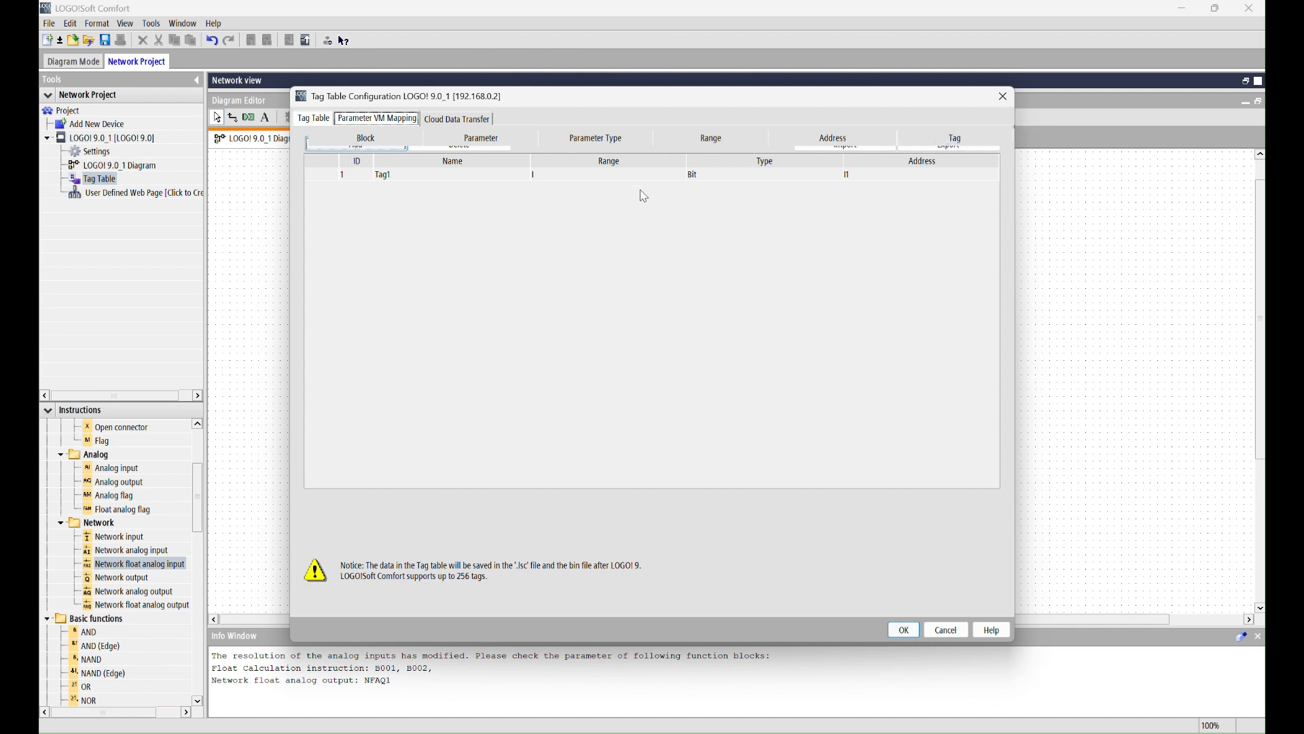
click(372, 154)
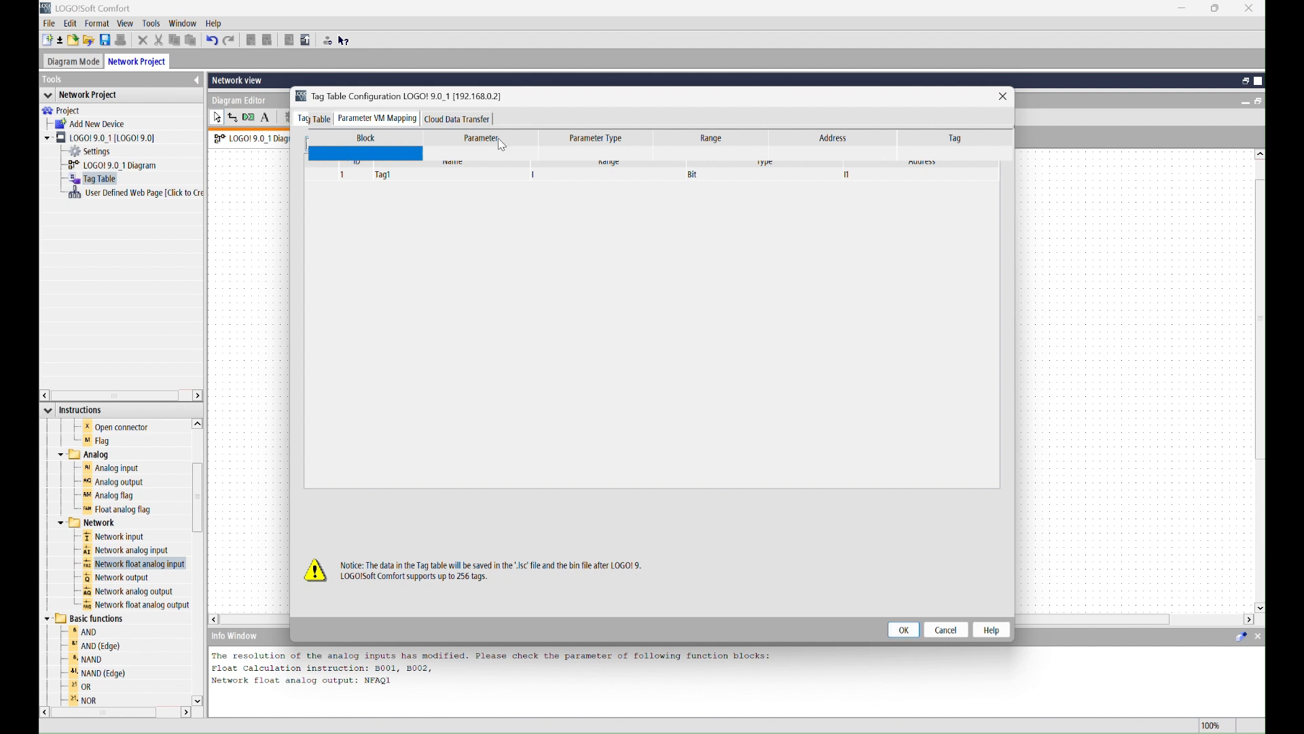
click(363, 160)
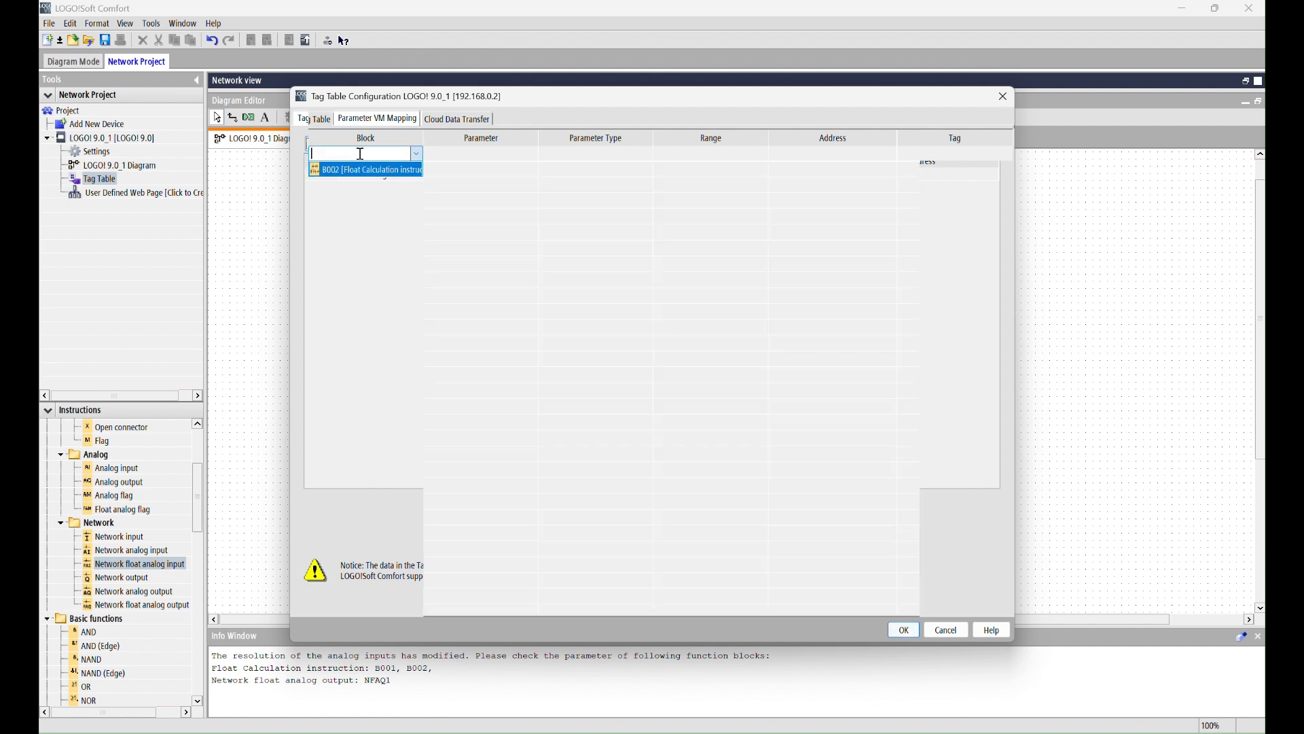
click(508, 154)
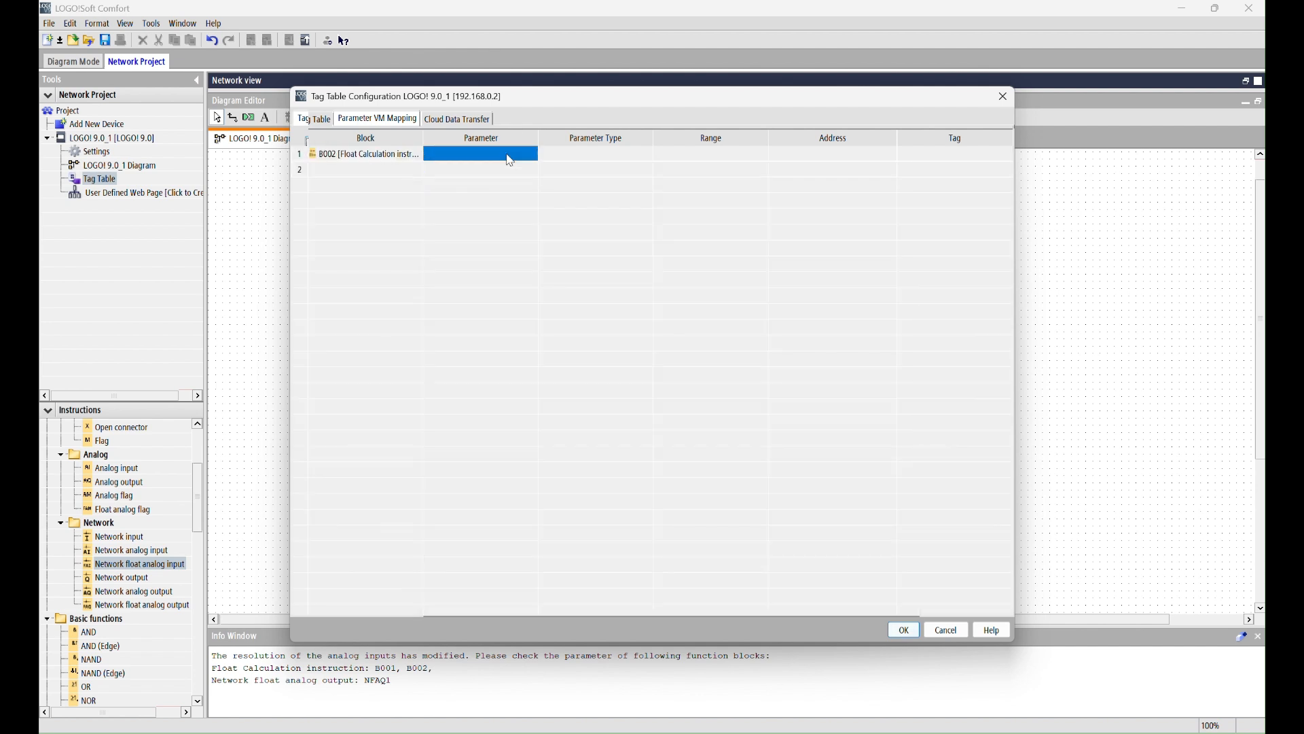
click(508, 154)
click(474, 167)
click(899, 630)
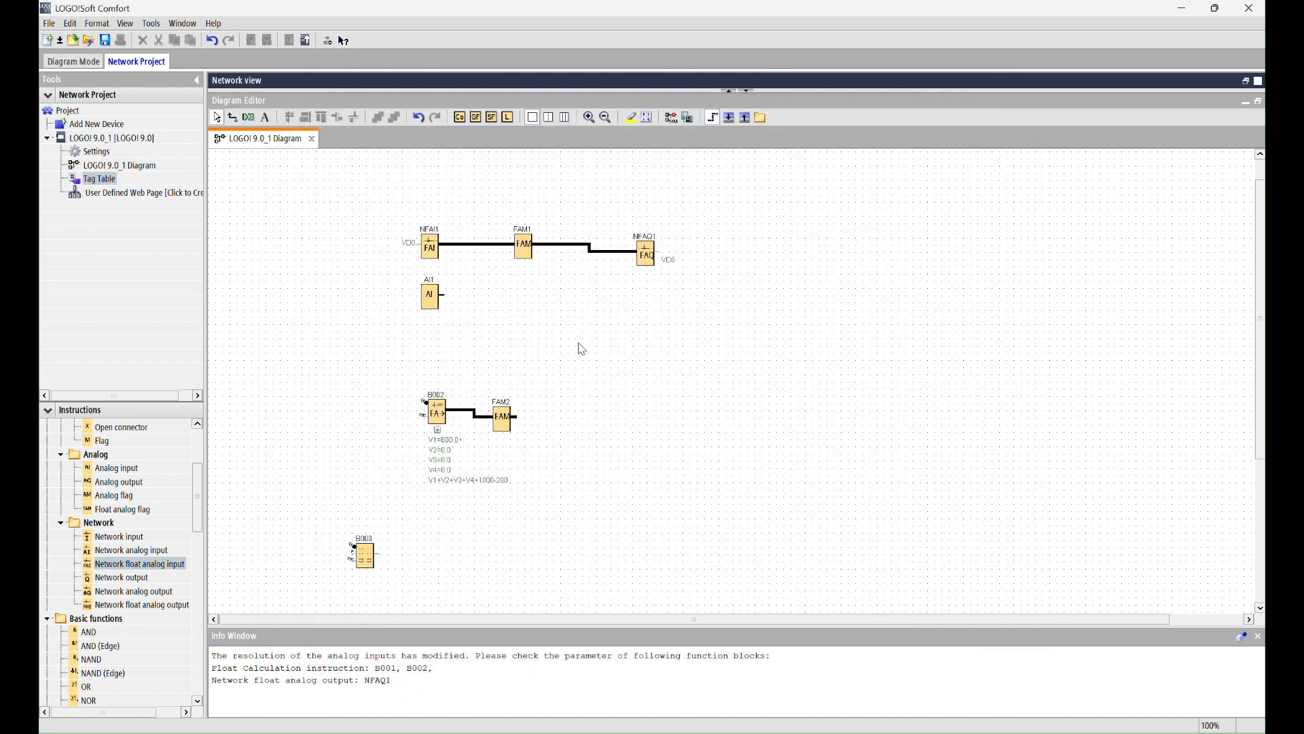
Step: Reopen the tag table configuration, examine the parameter VM mapping entries and close it without saving changes
double_click(89, 181)
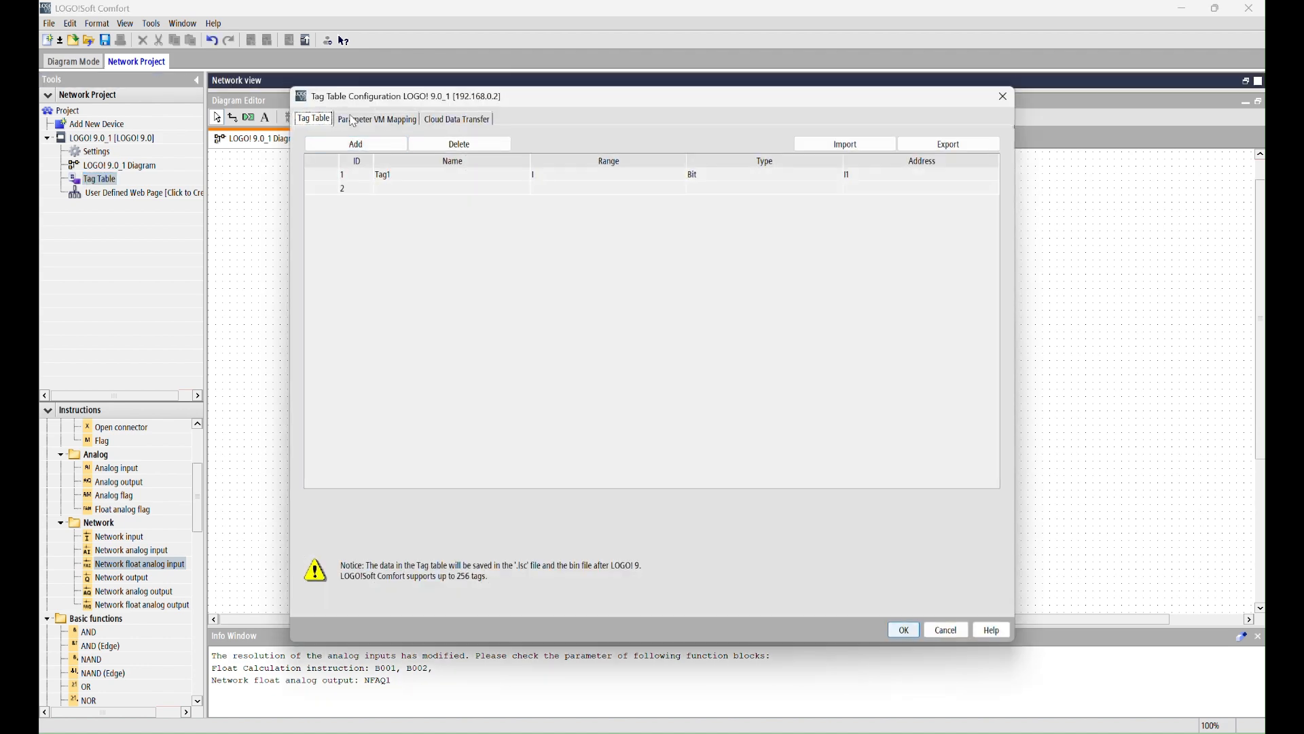
click(380, 119)
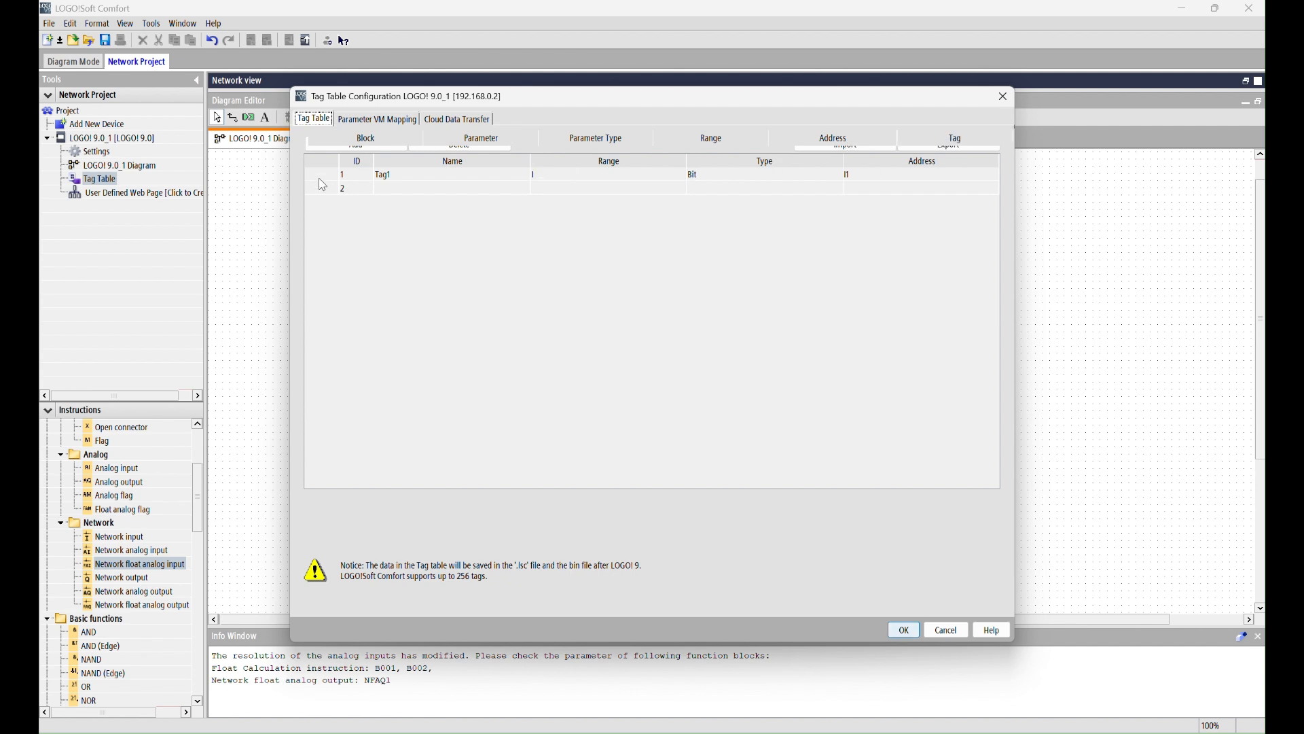
click(413, 152)
click(360, 166)
click(432, 171)
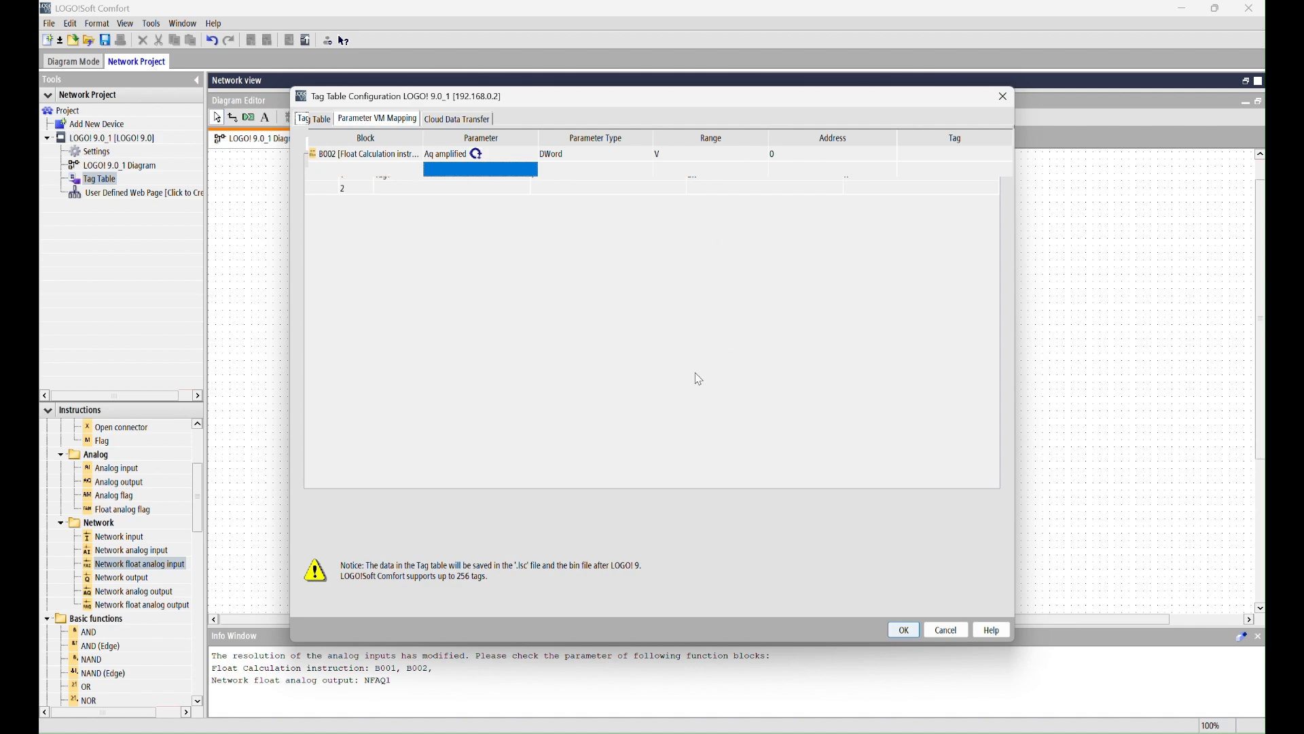
click(930, 631)
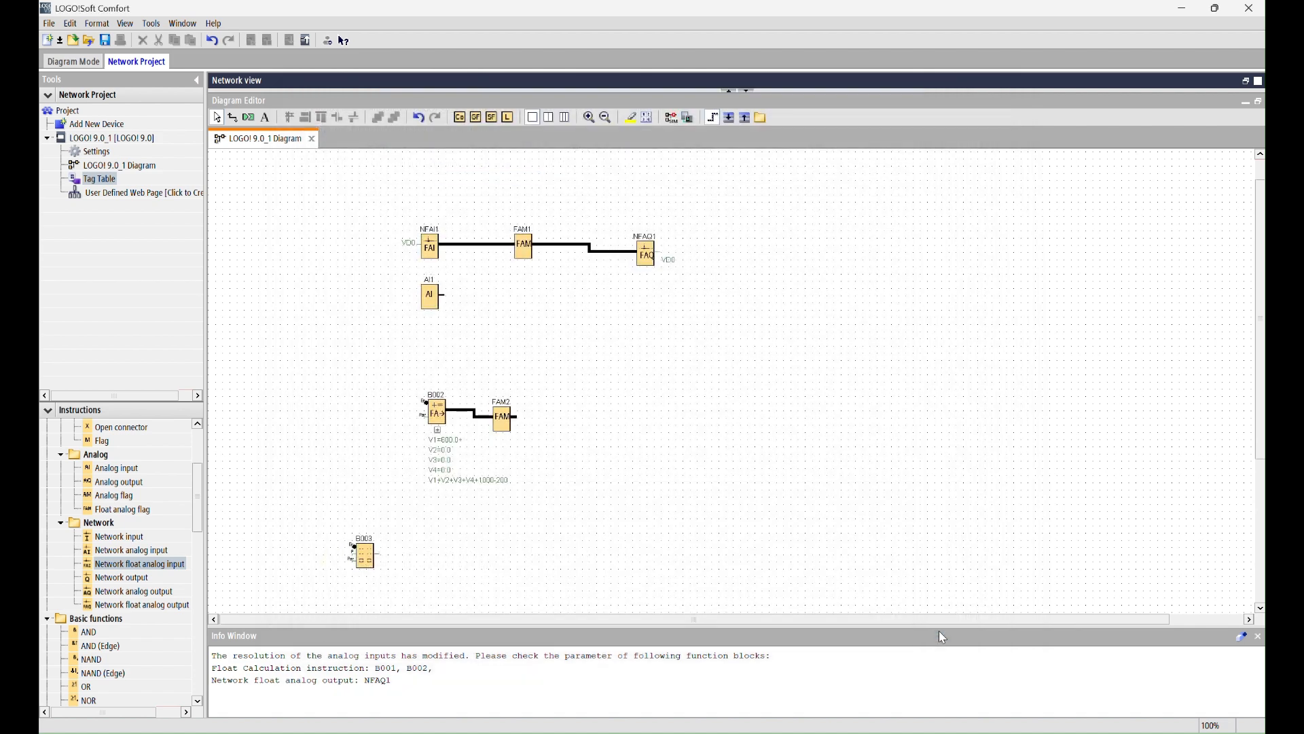
Step: Check the LOGO! 9.0_1 diagram's parameter mapping in the separate Variable Memory Configuration dialog
click(151, 23)
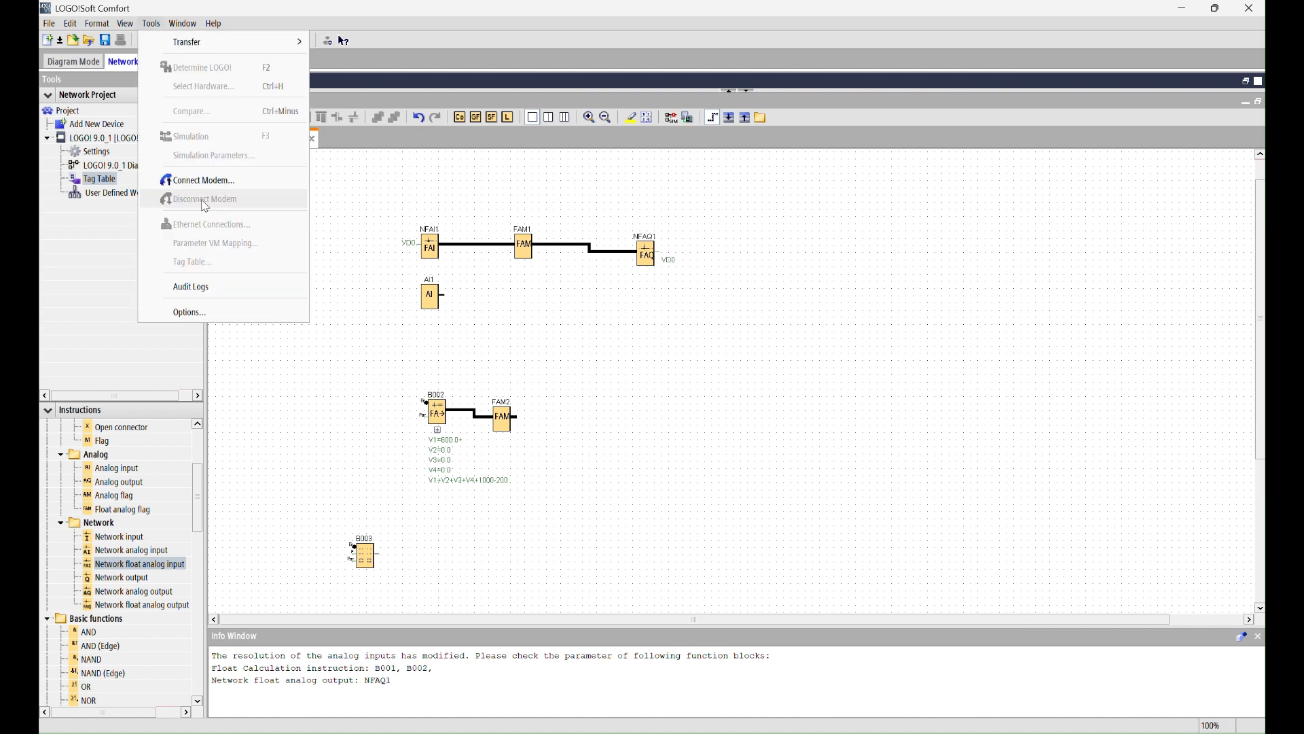
click(316, 346)
click(151, 23)
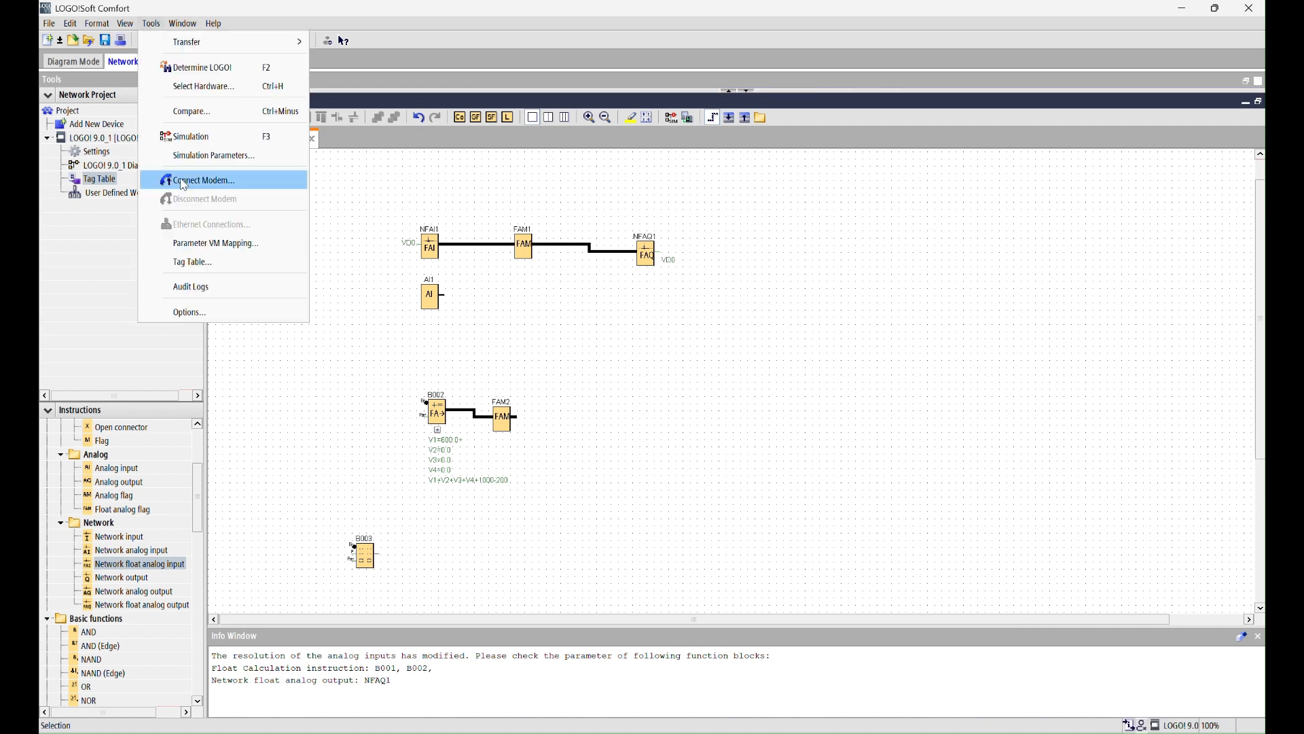
click(206, 243)
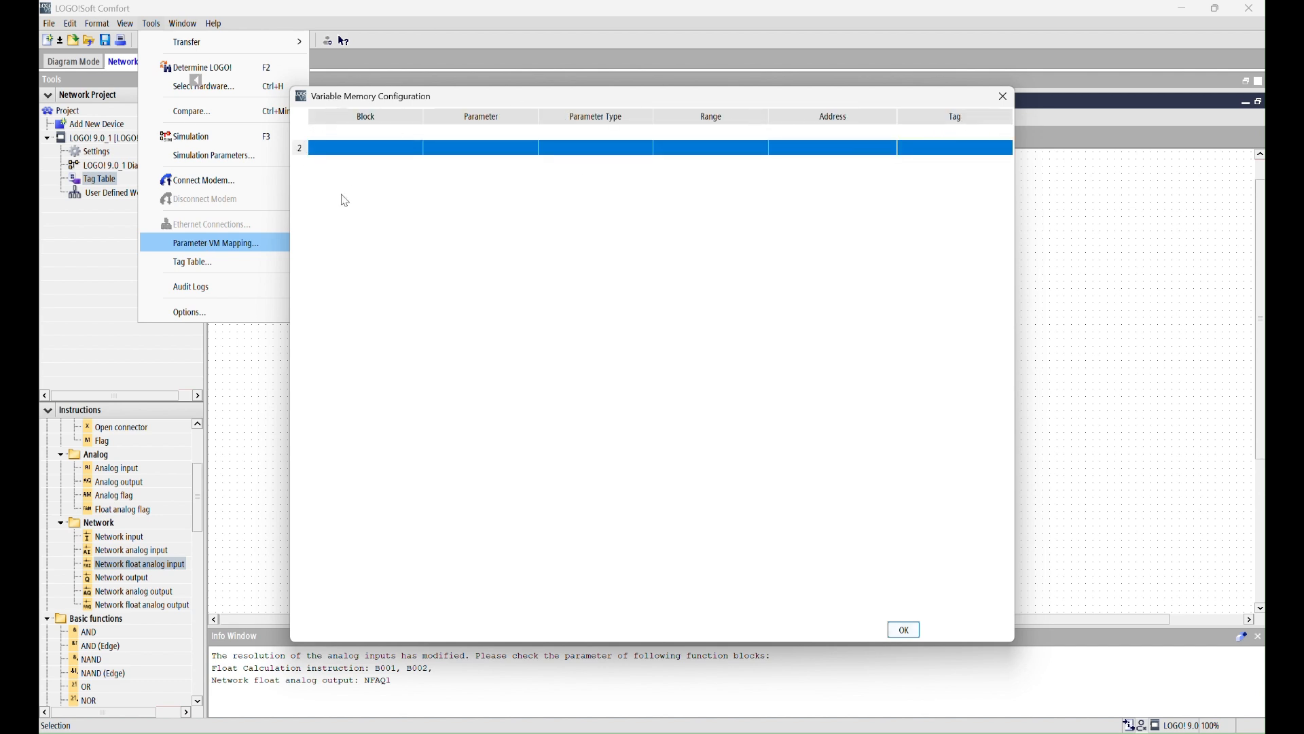
click(1000, 97)
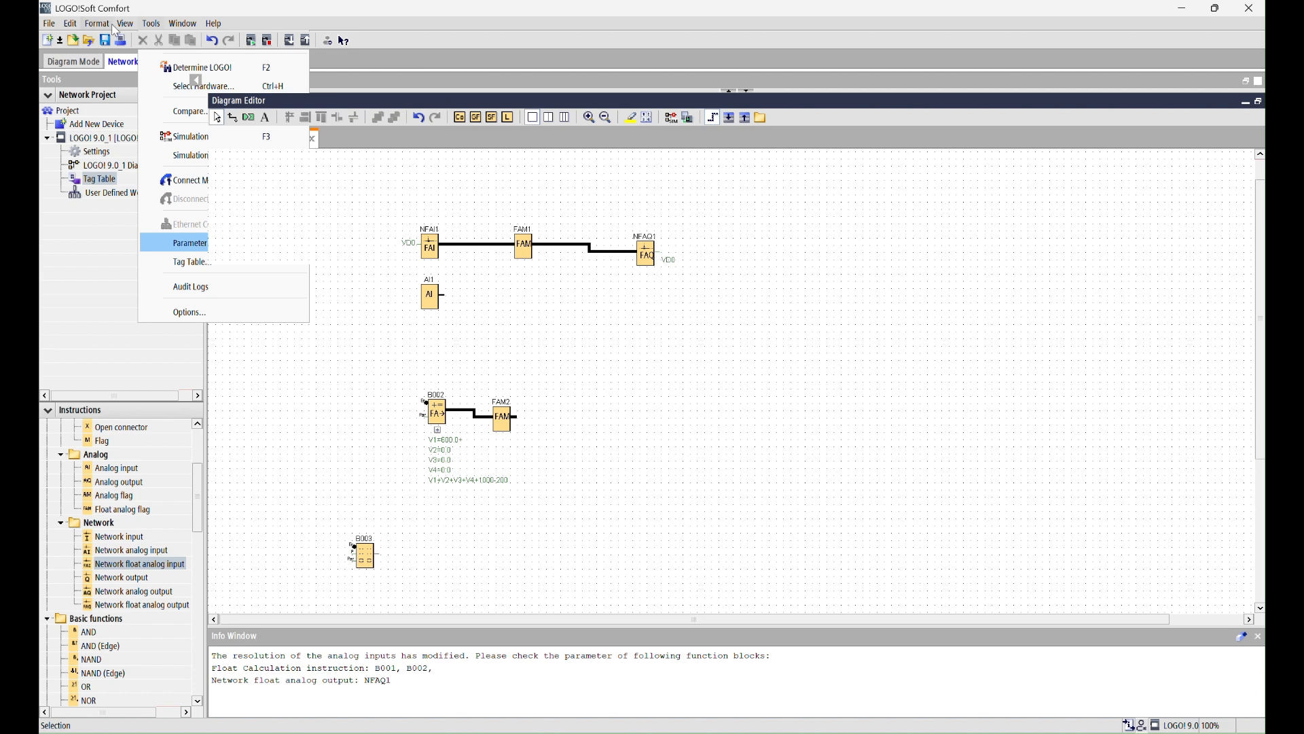
click(85, 66)
click(131, 65)
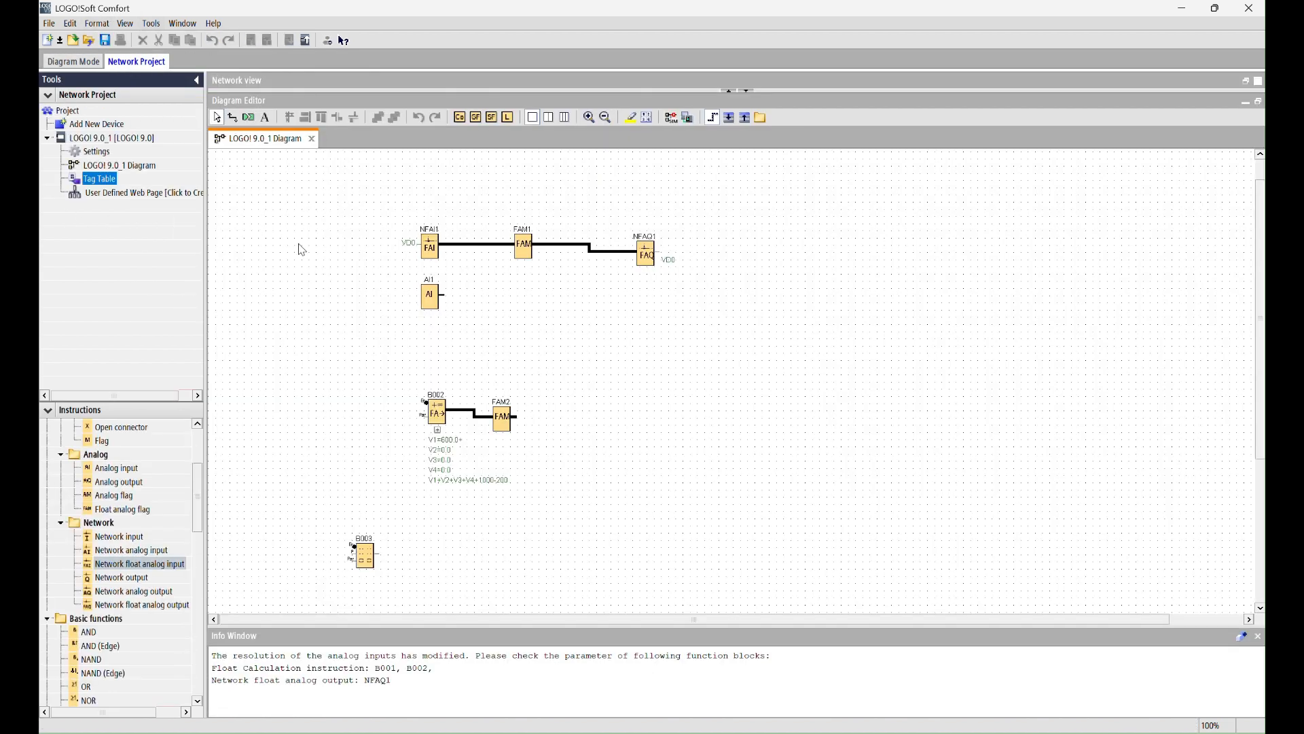
click(151, 23)
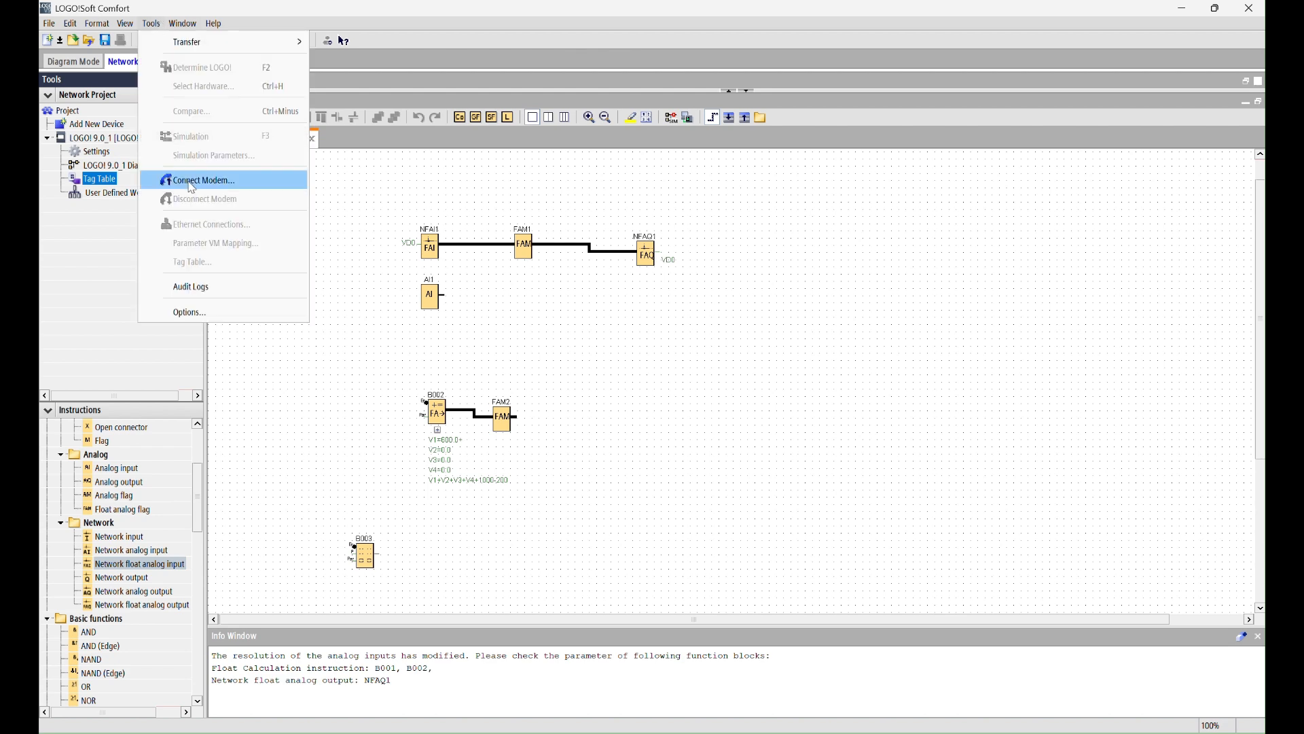
click(333, 258)
click(151, 23)
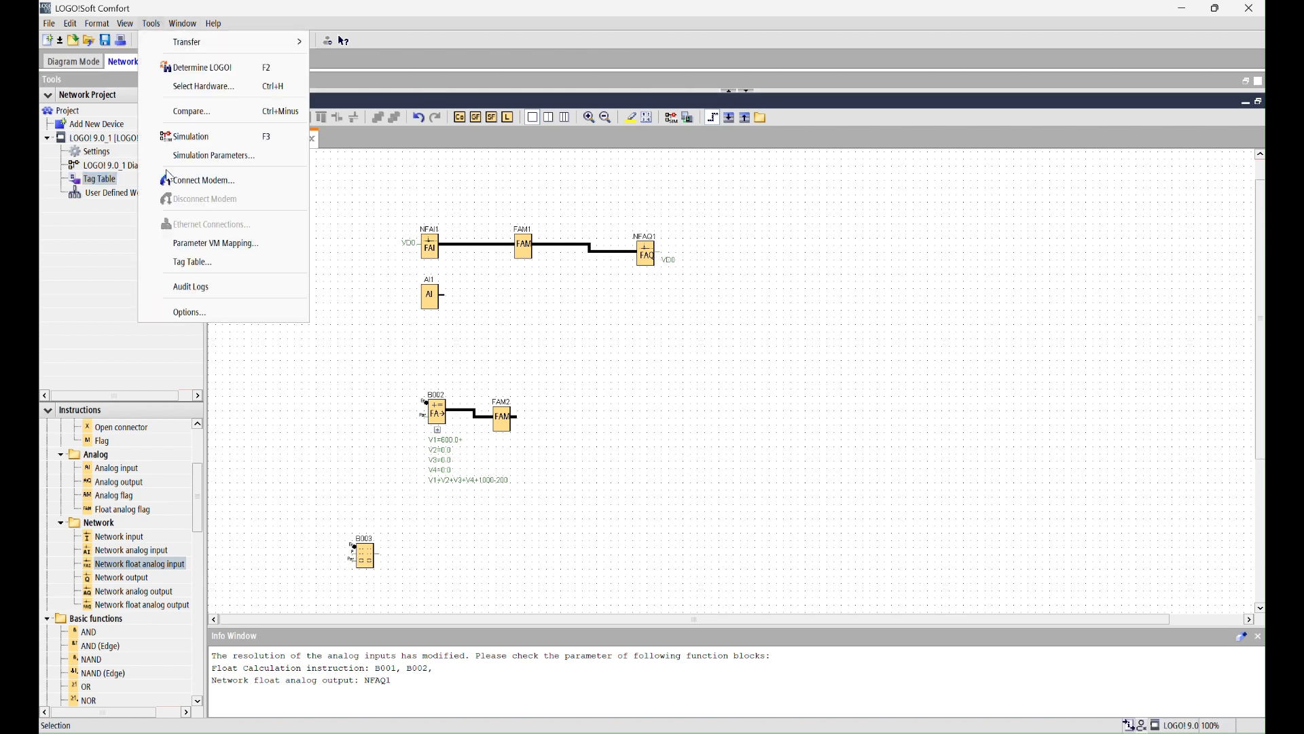
click(212, 243)
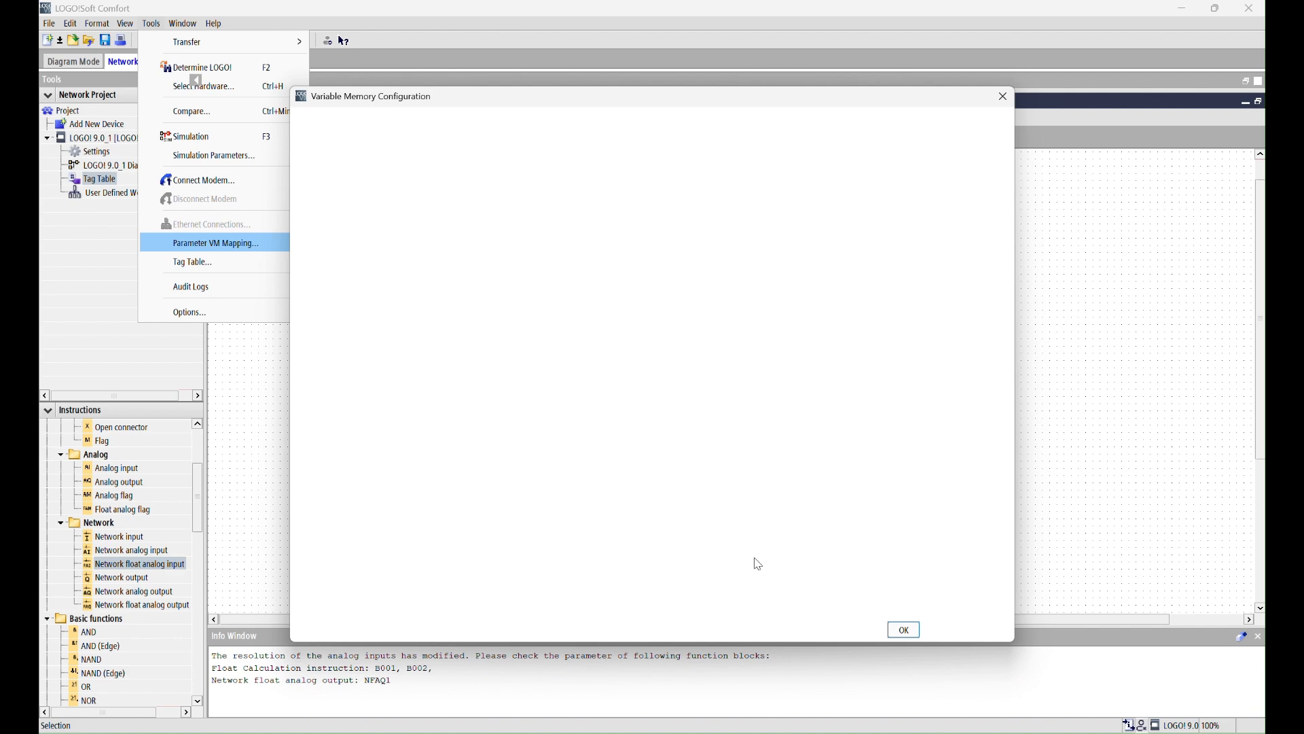
click(948, 631)
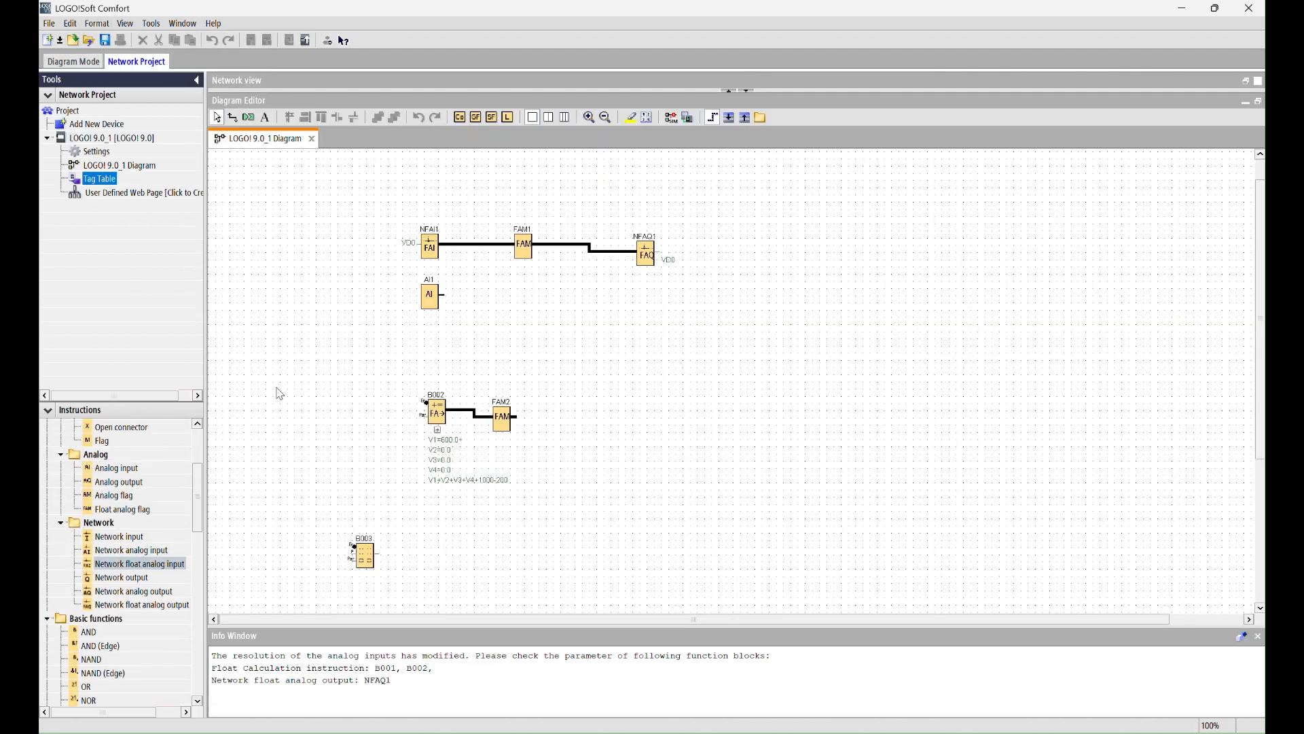
Step: Create a user defined web project with the default name and 1440*900 resolution, and add a new page to it
double_click(157, 194)
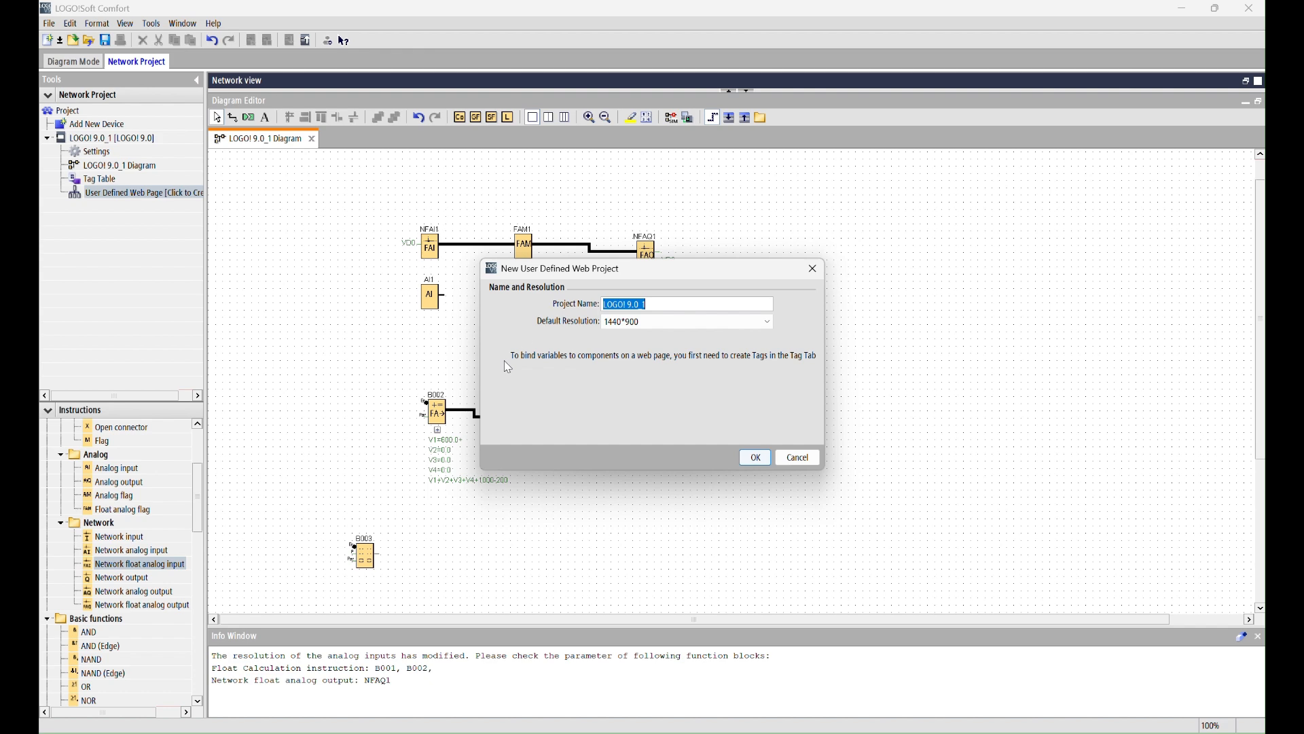
click(755, 457)
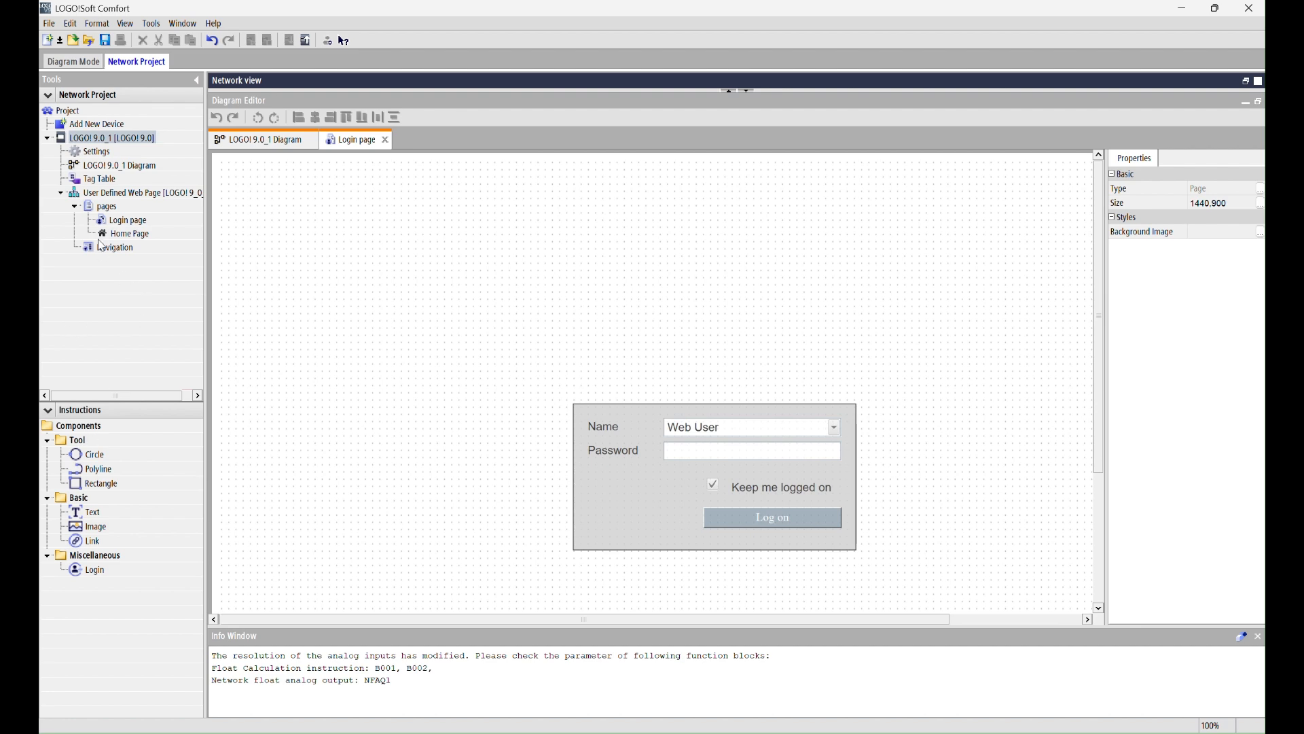
click(105, 207)
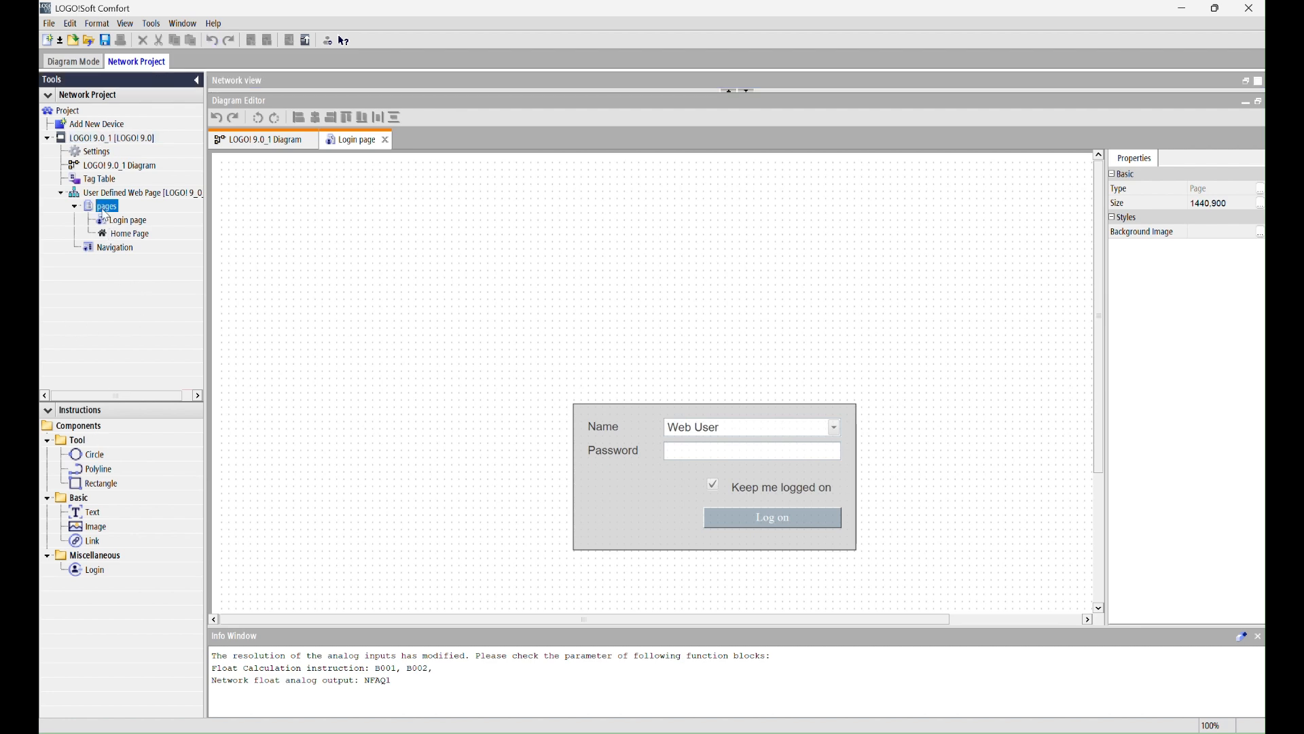
right_click(104, 212)
click(123, 220)
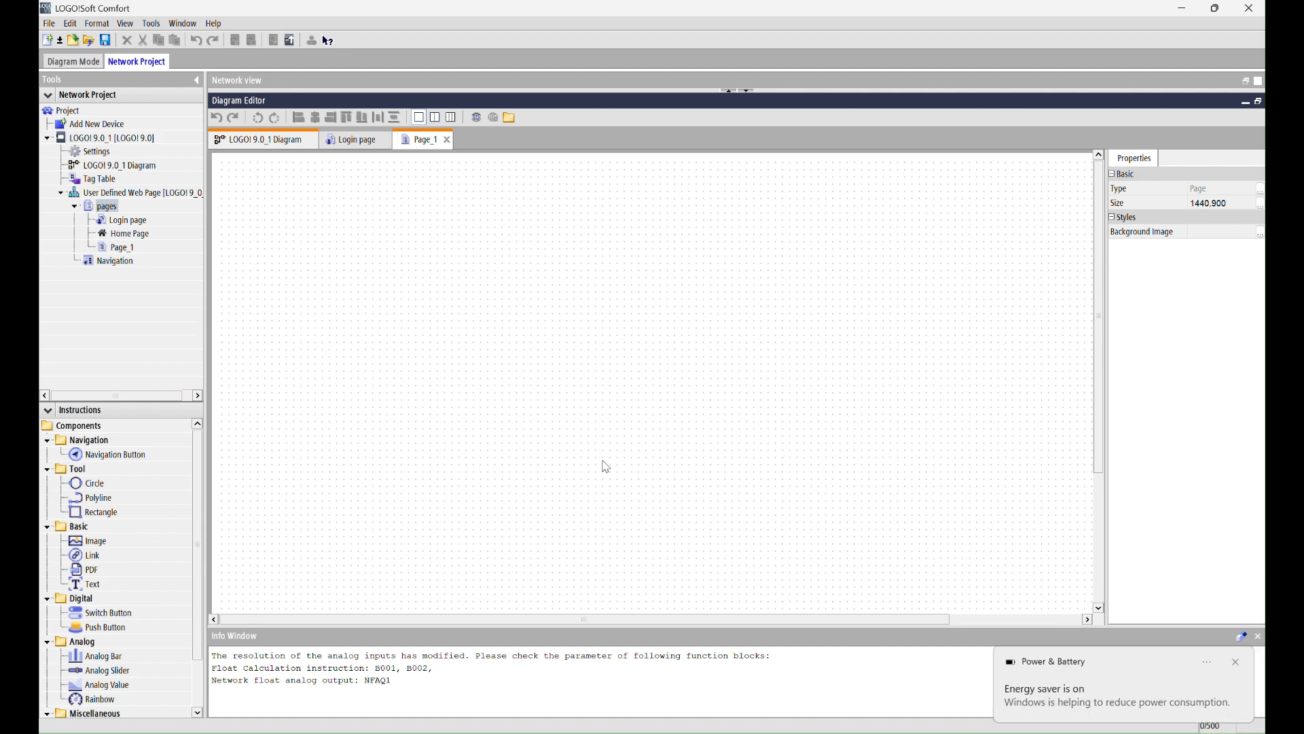
Step: Place a digital input and a digital output beside FAM2 in the LOGO! 9.0_1 diagram and connect the input to the output
click(251, 136)
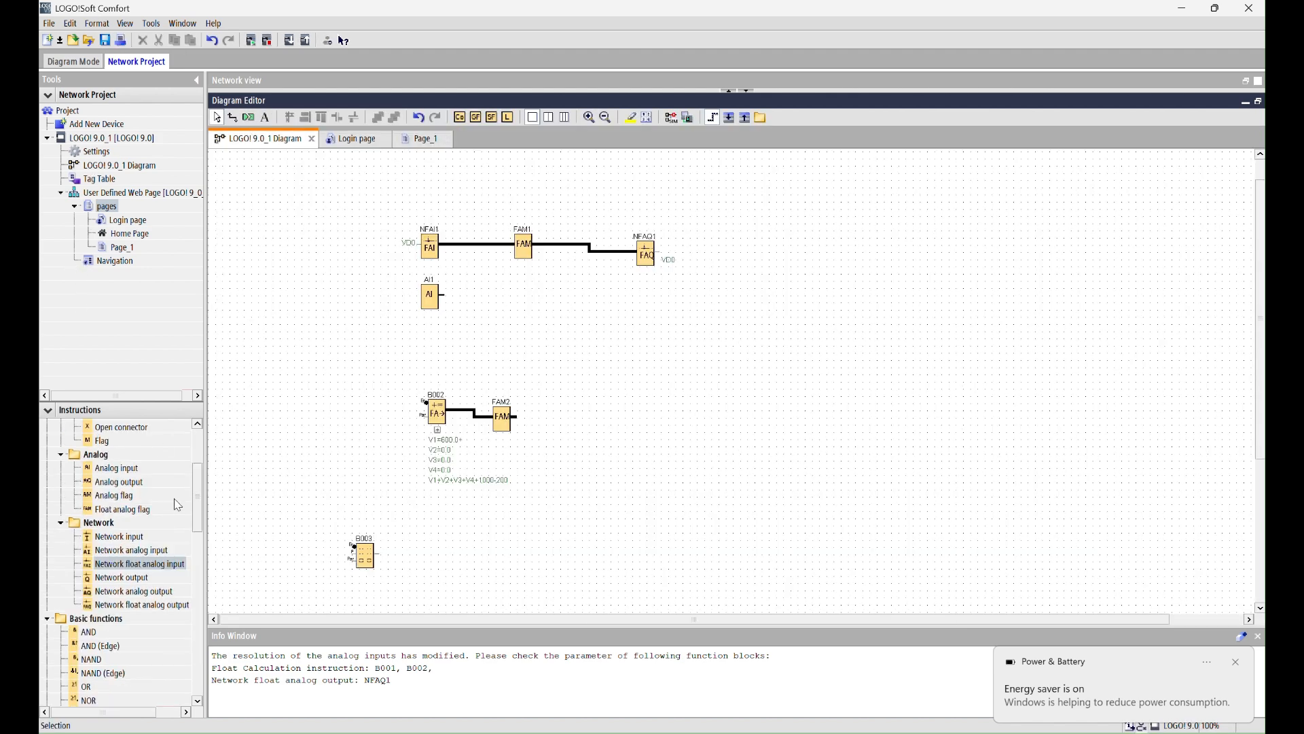
drag(202, 516, 204, 433)
click(103, 467)
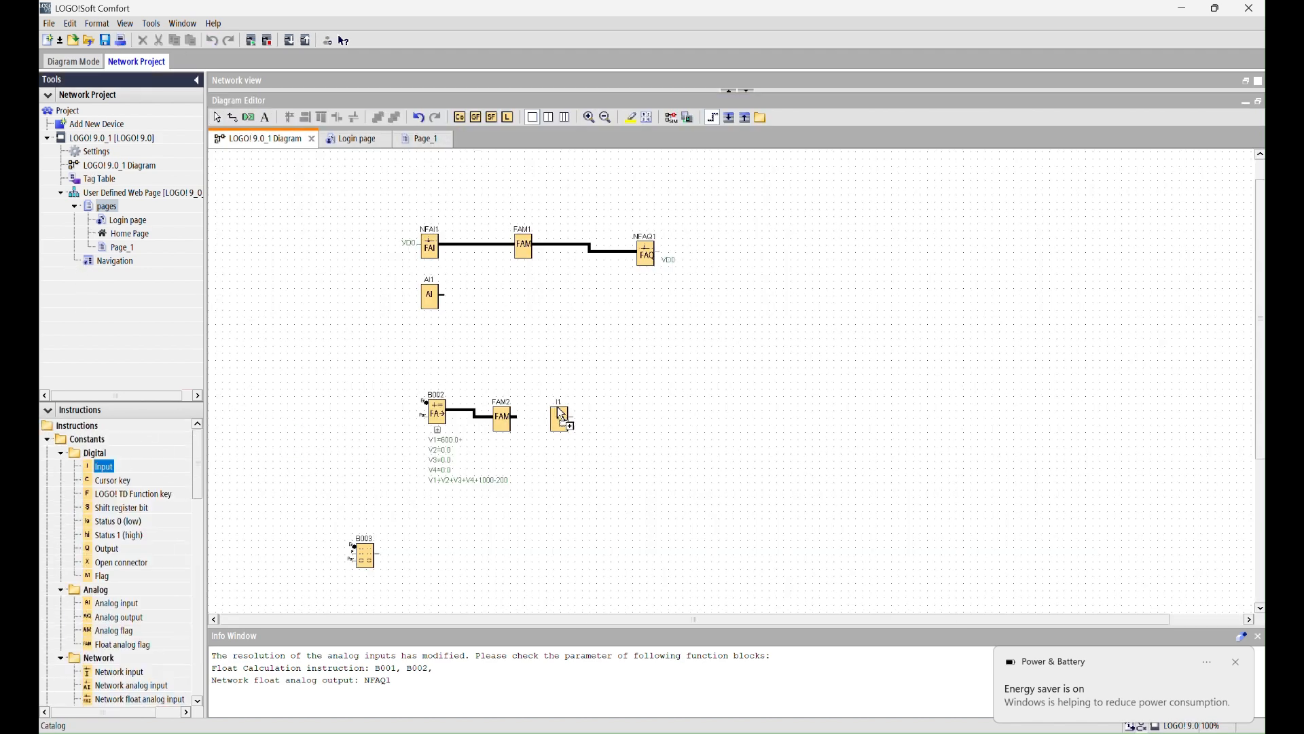
click(590, 416)
click(106, 548)
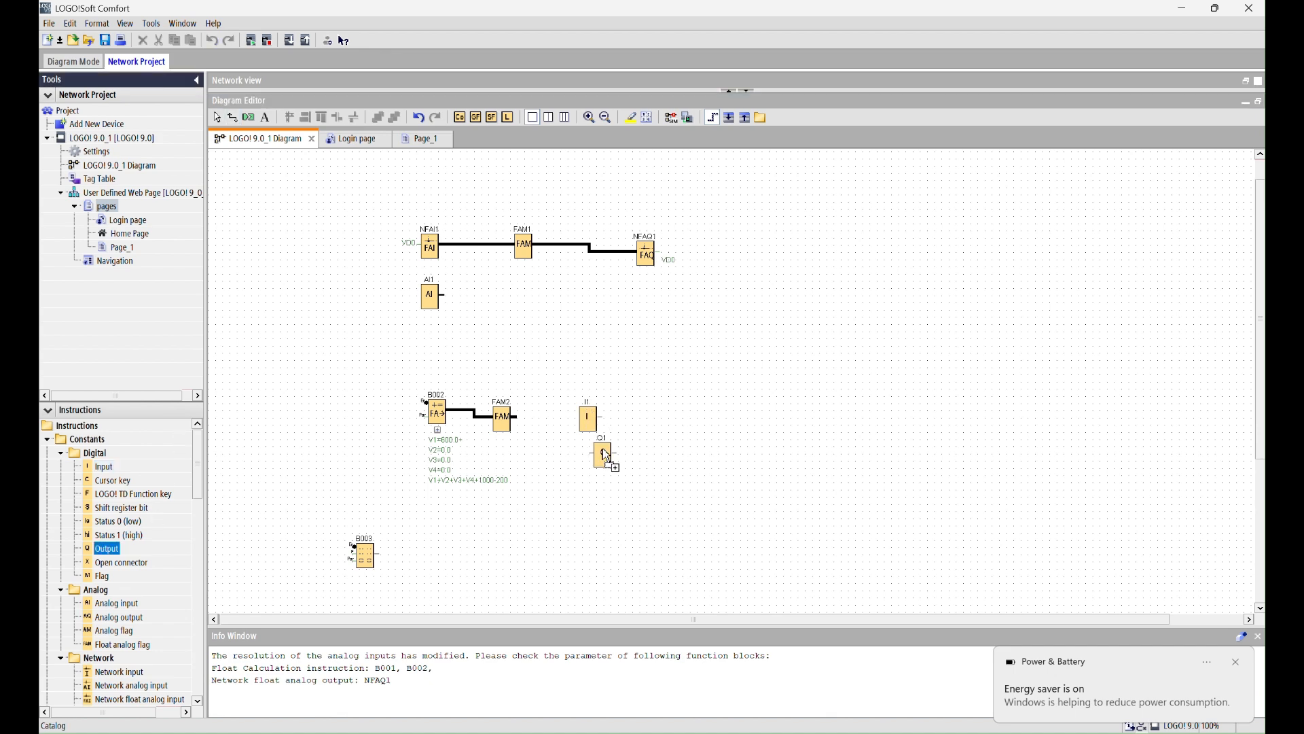
click(682, 440)
drag(603, 417, 672, 441)
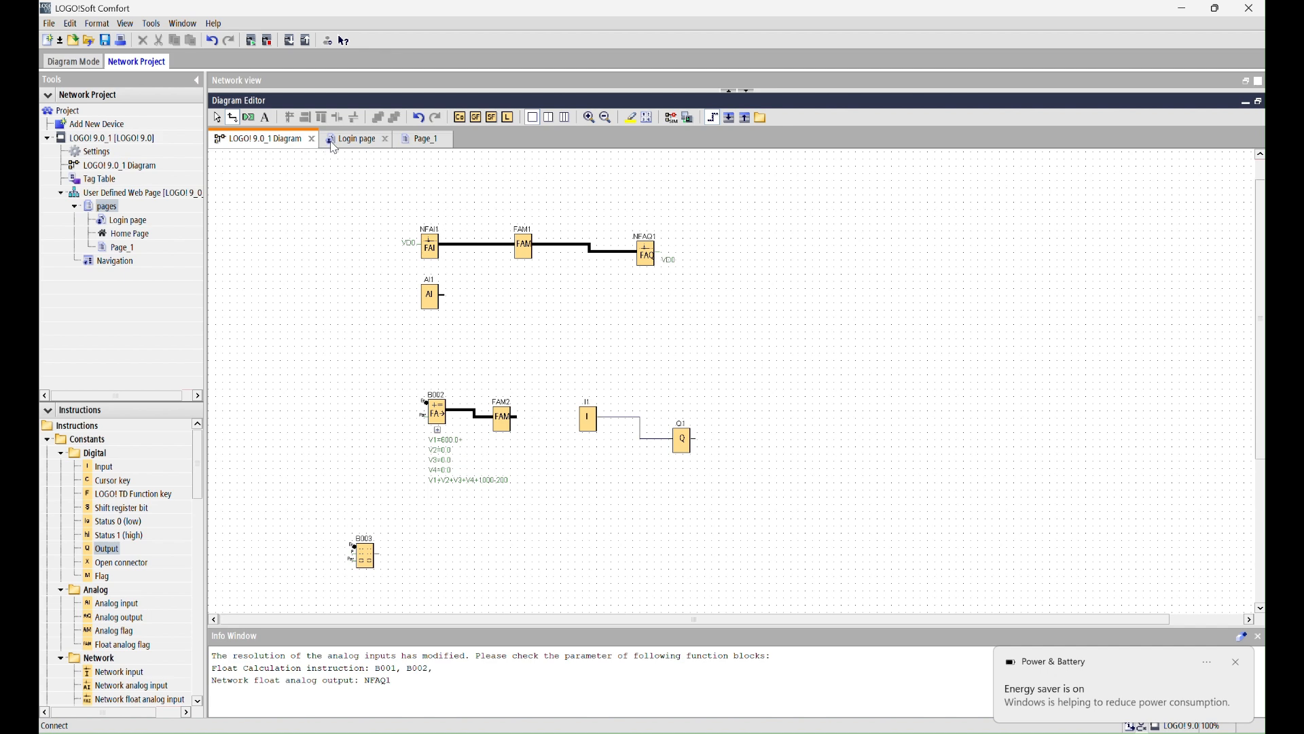
Step: Place a switch button at about 225,351 and a push button at about 81,219 on Page_1
click(358, 140)
click(421, 139)
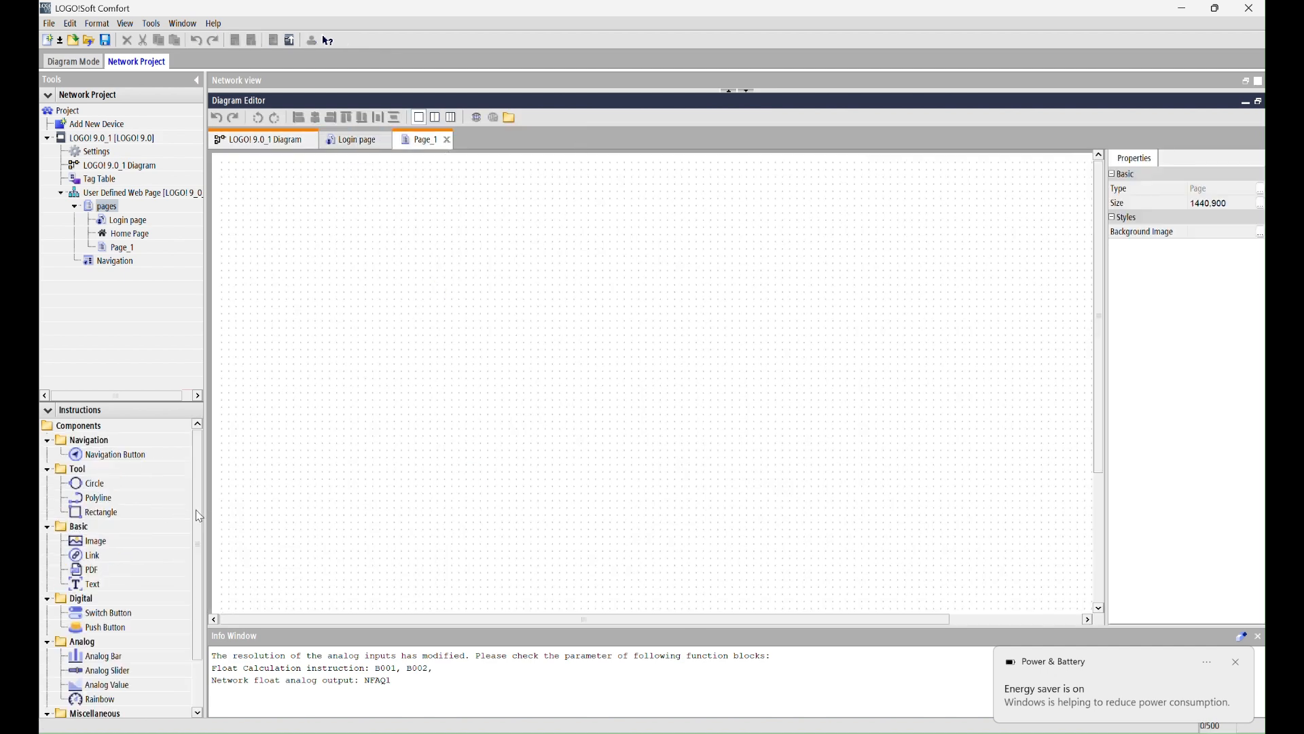
scroll(202, 518, down, 3)
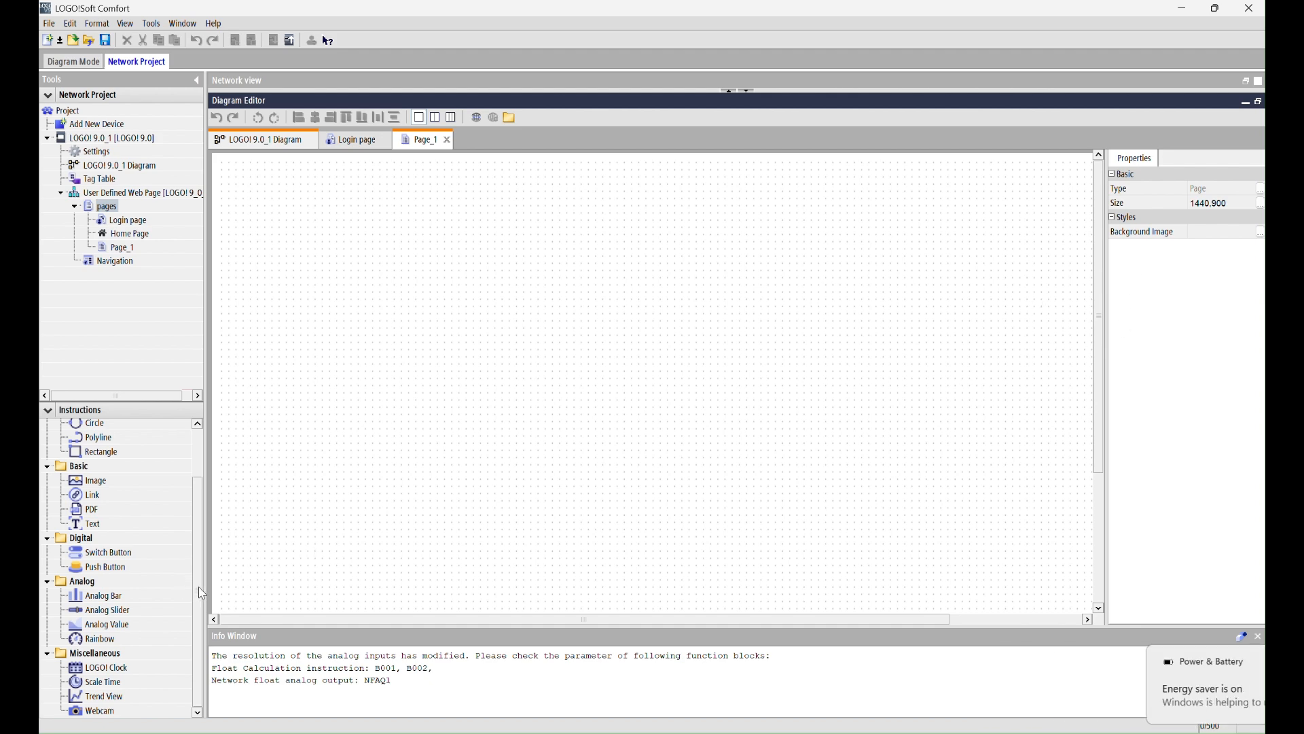
scroll(197, 530, up, 3)
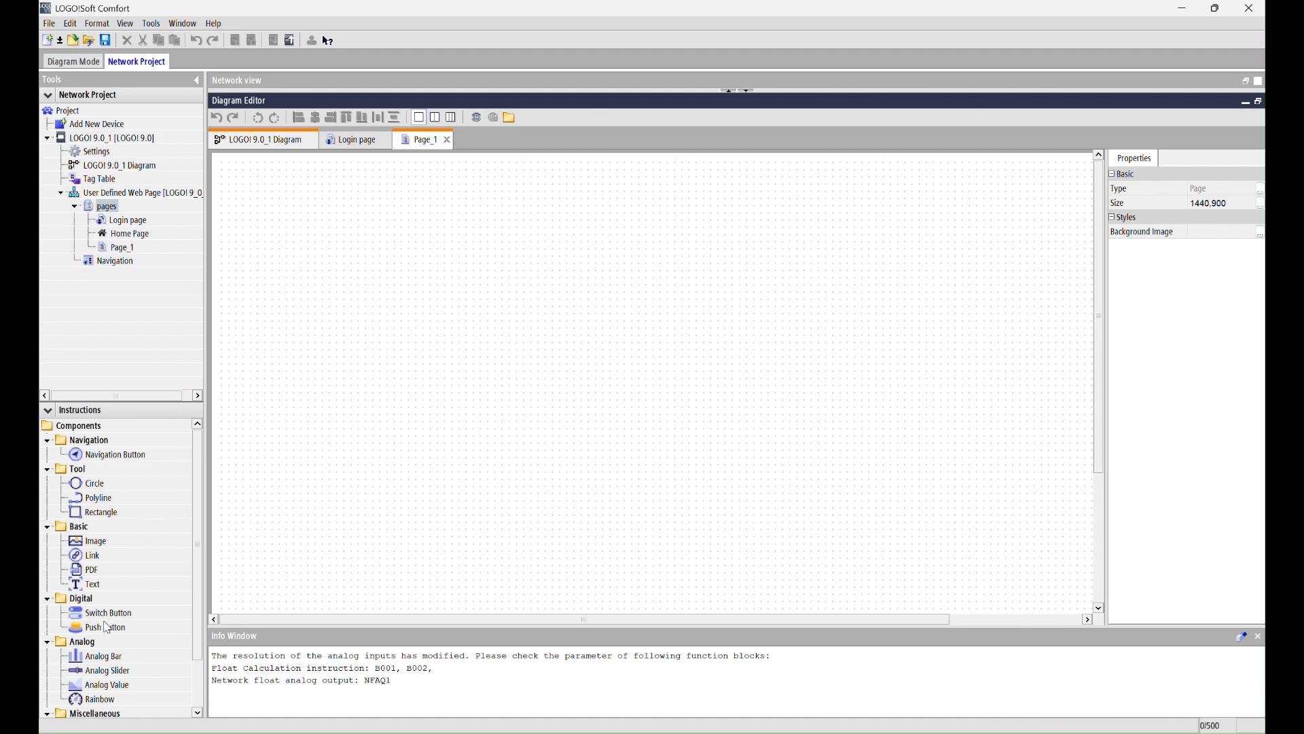
drag(106, 615, 372, 405)
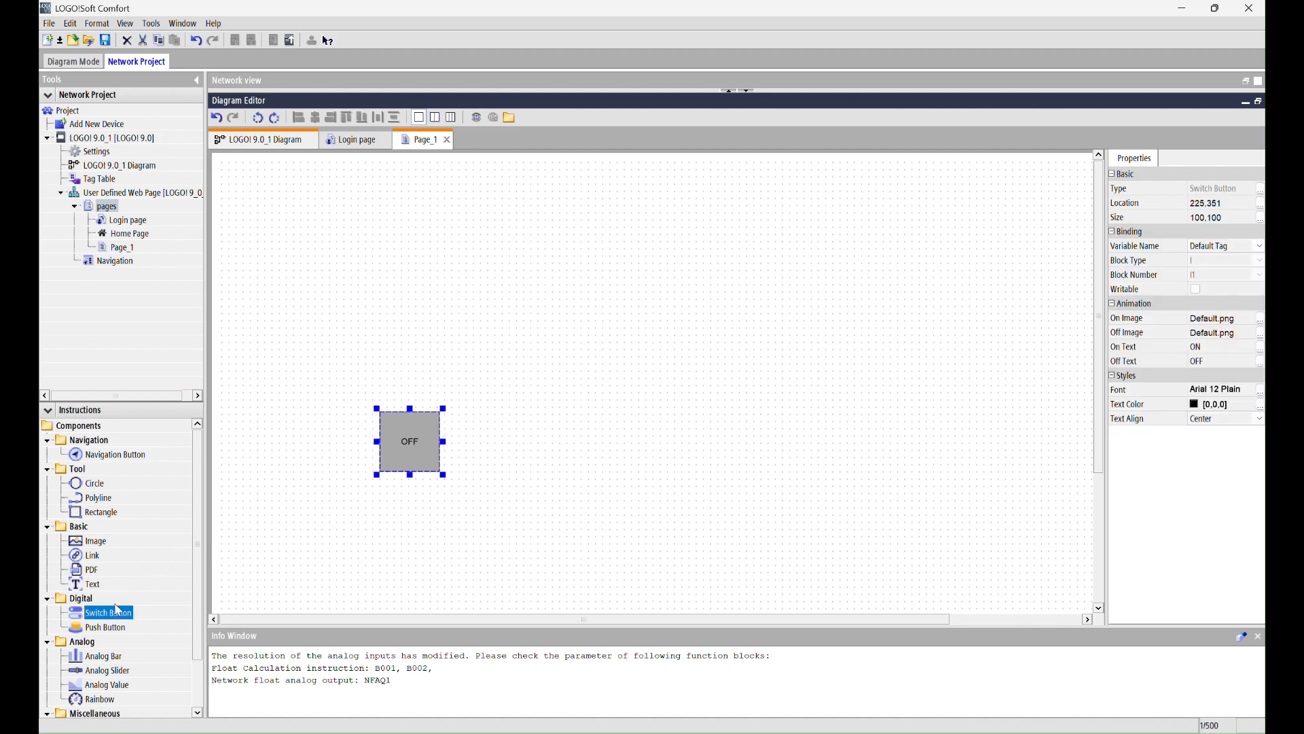
drag(102, 627, 617, 429)
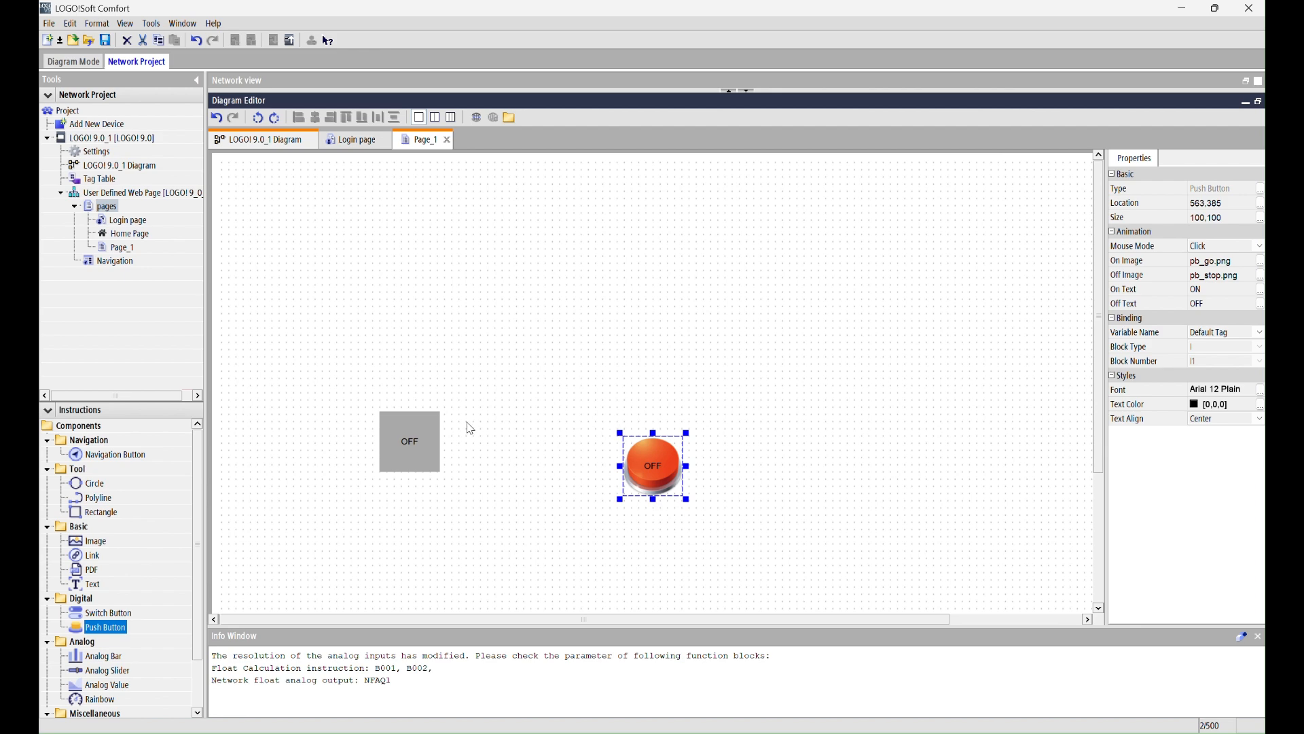
drag(670, 466, 323, 347)
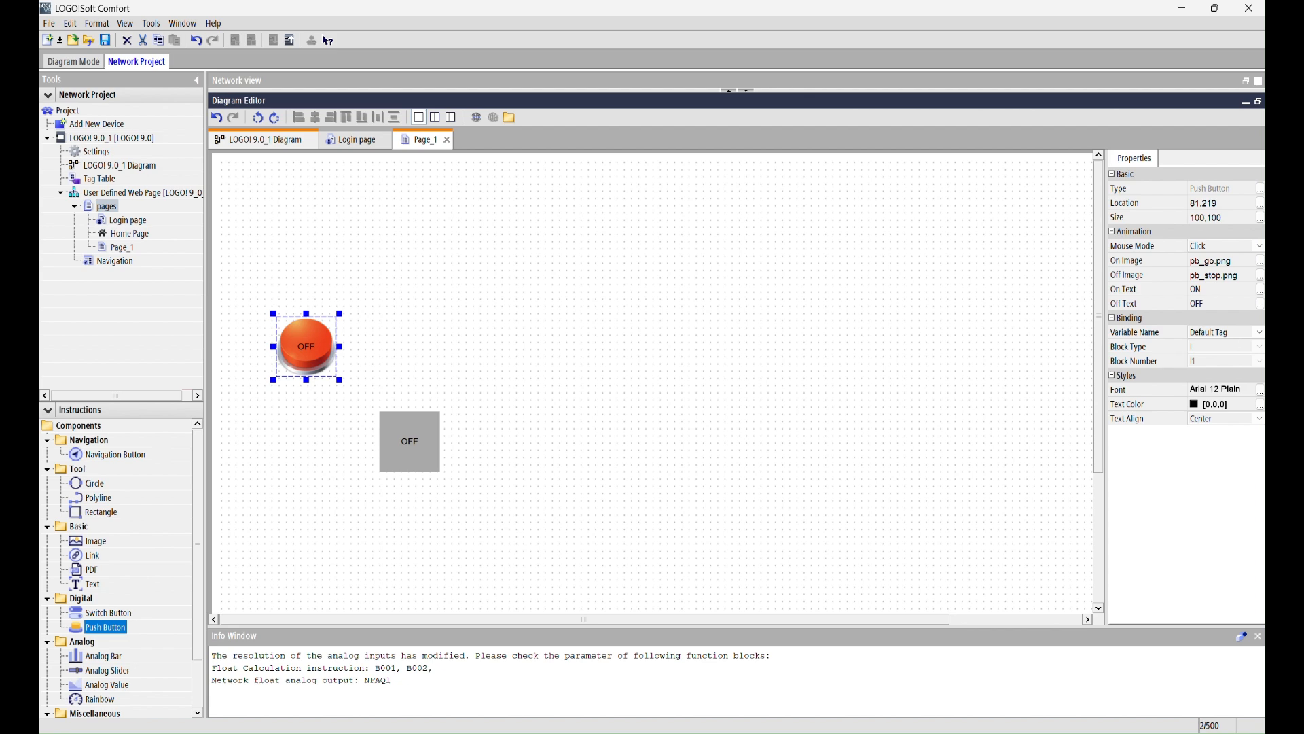
Step: Check which variables the push button can be bound to, and bind the switch button's variable name to Tag1
click(1260, 332)
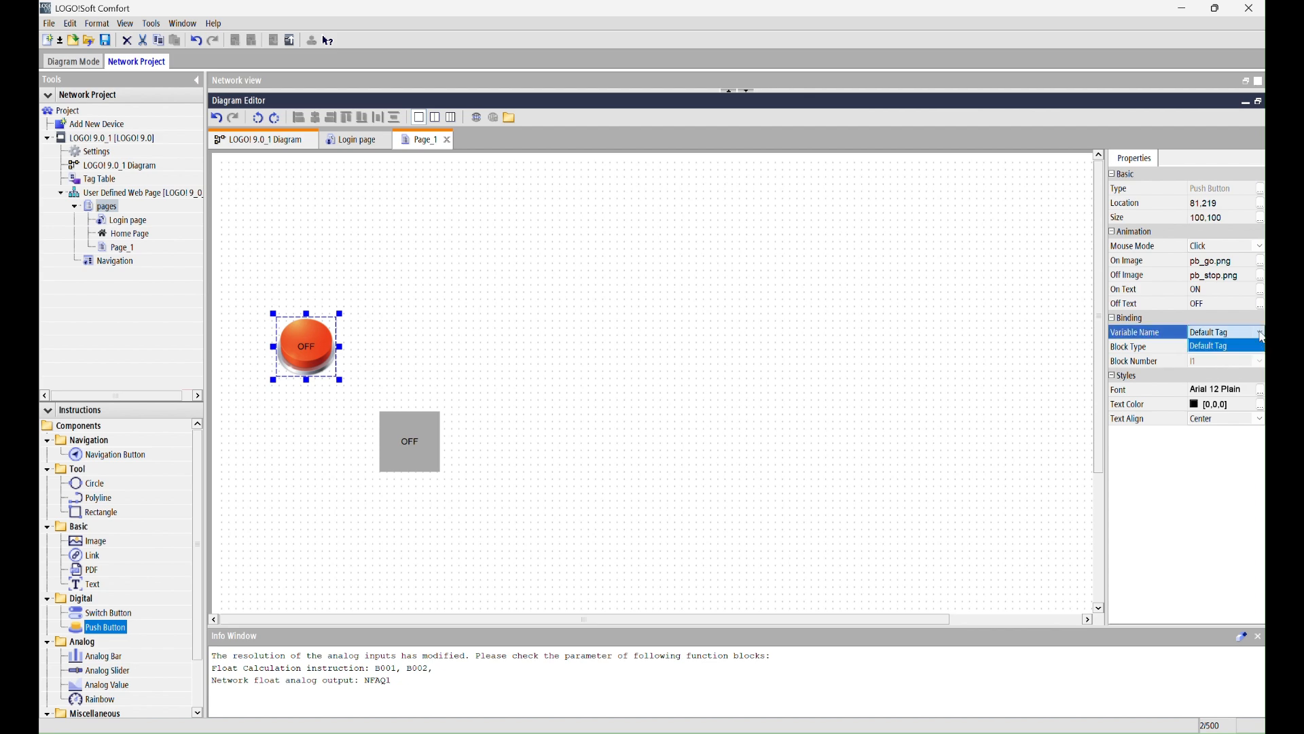
click(732, 355)
click(391, 454)
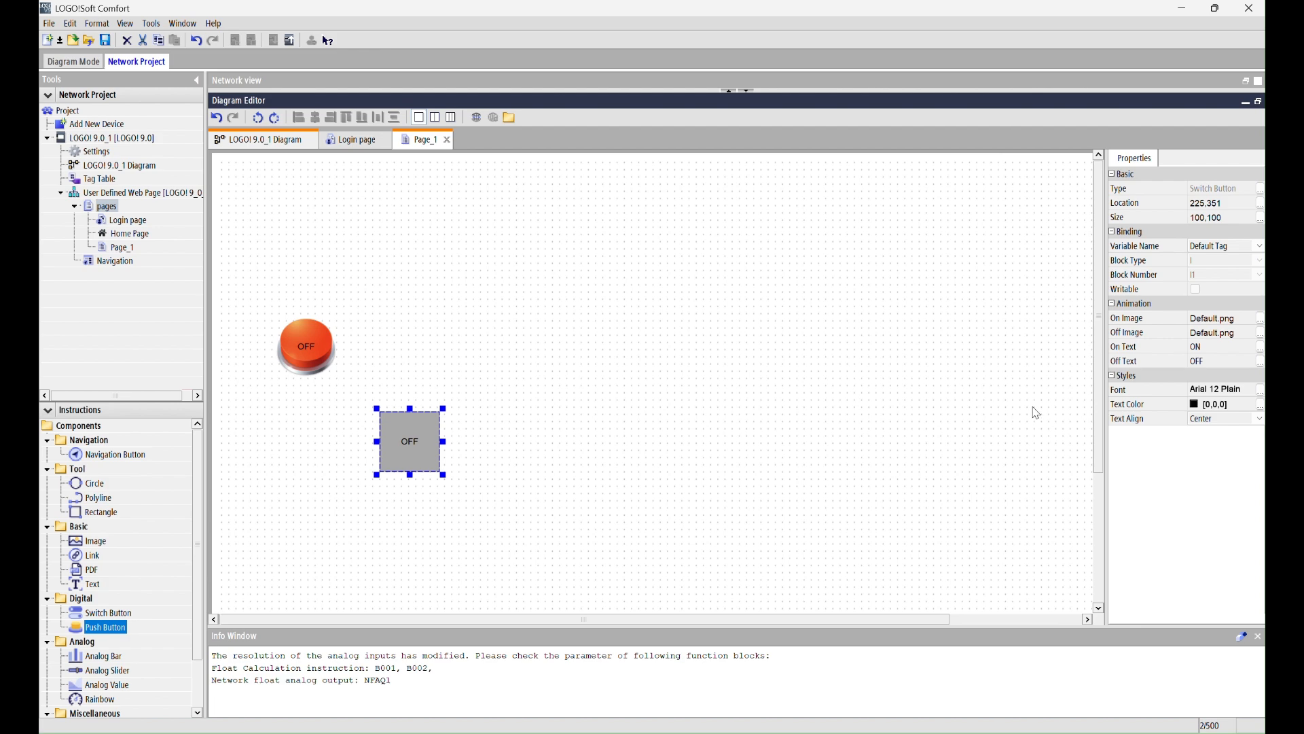
click(1260, 247)
click(1224, 274)
click(1261, 265)
click(1031, 286)
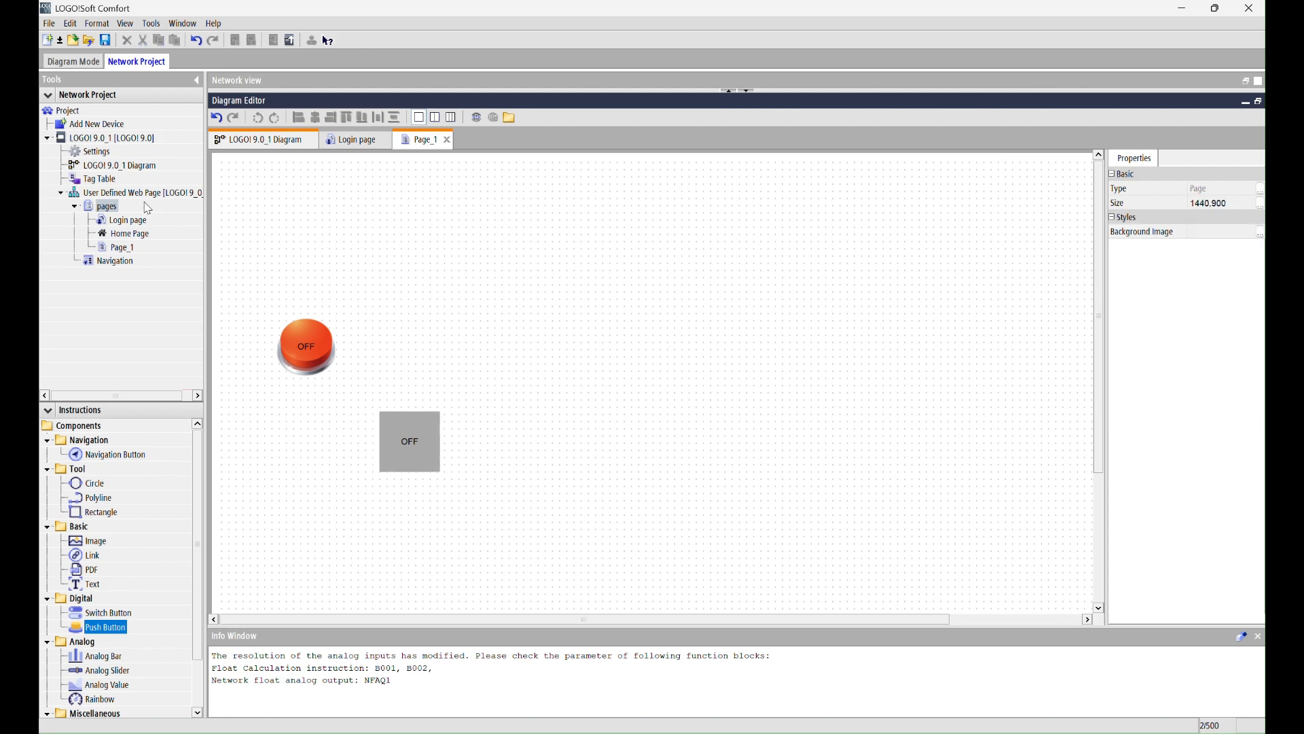
Step: Change Tag1's range to Q in the tag table, save it, and check the switch button's binding on Page_1
double_click(106, 180)
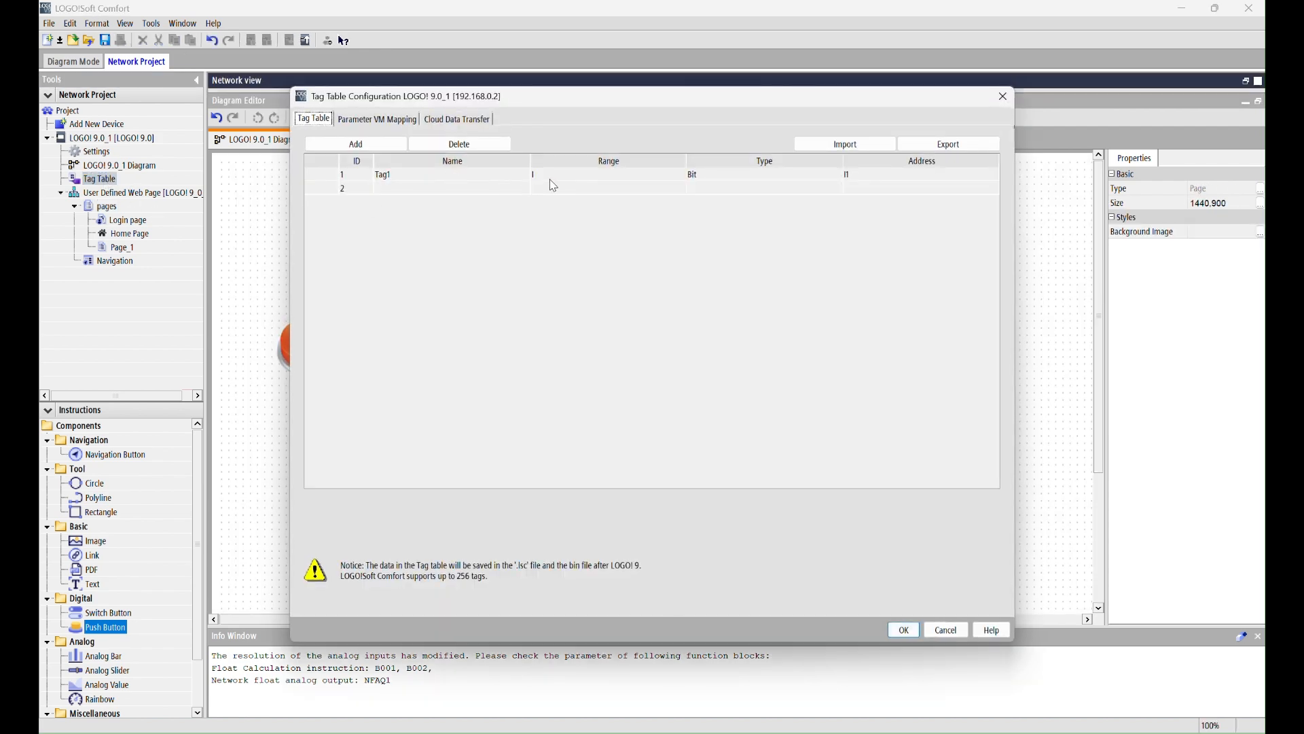
click(593, 177)
click(577, 199)
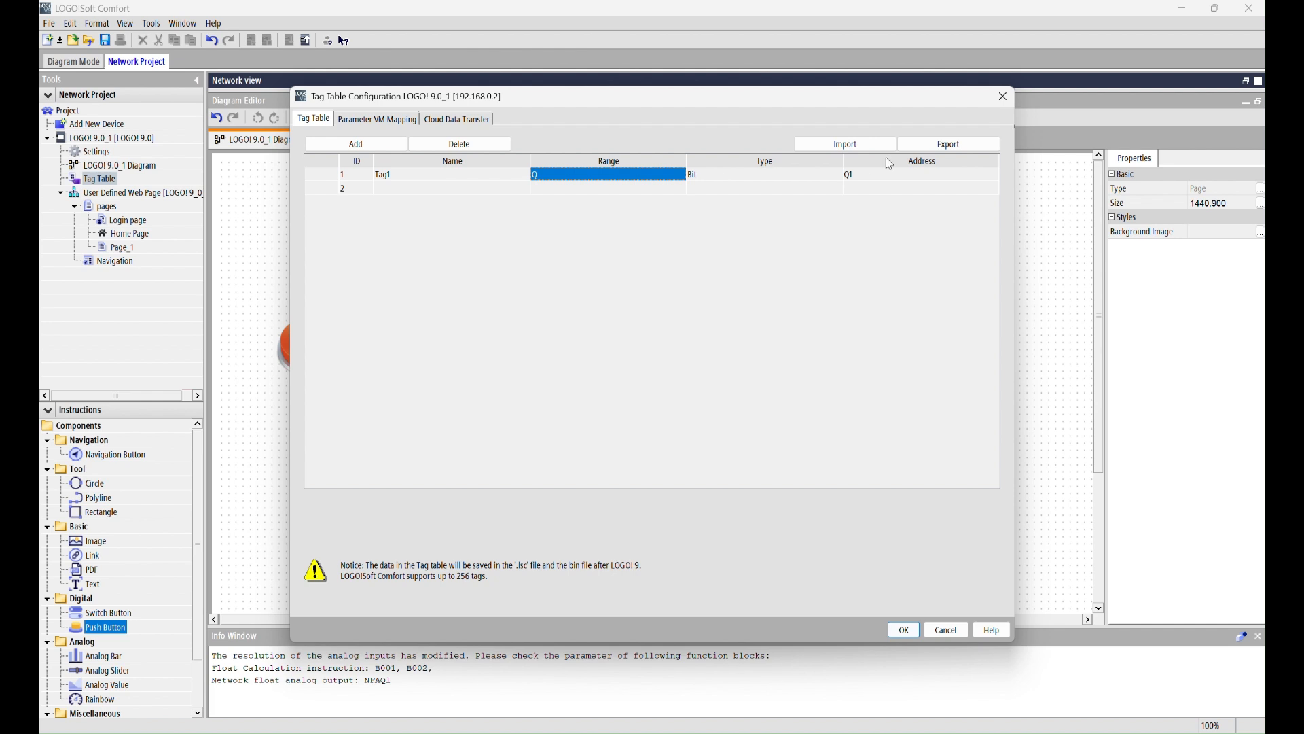
click(904, 630)
click(396, 450)
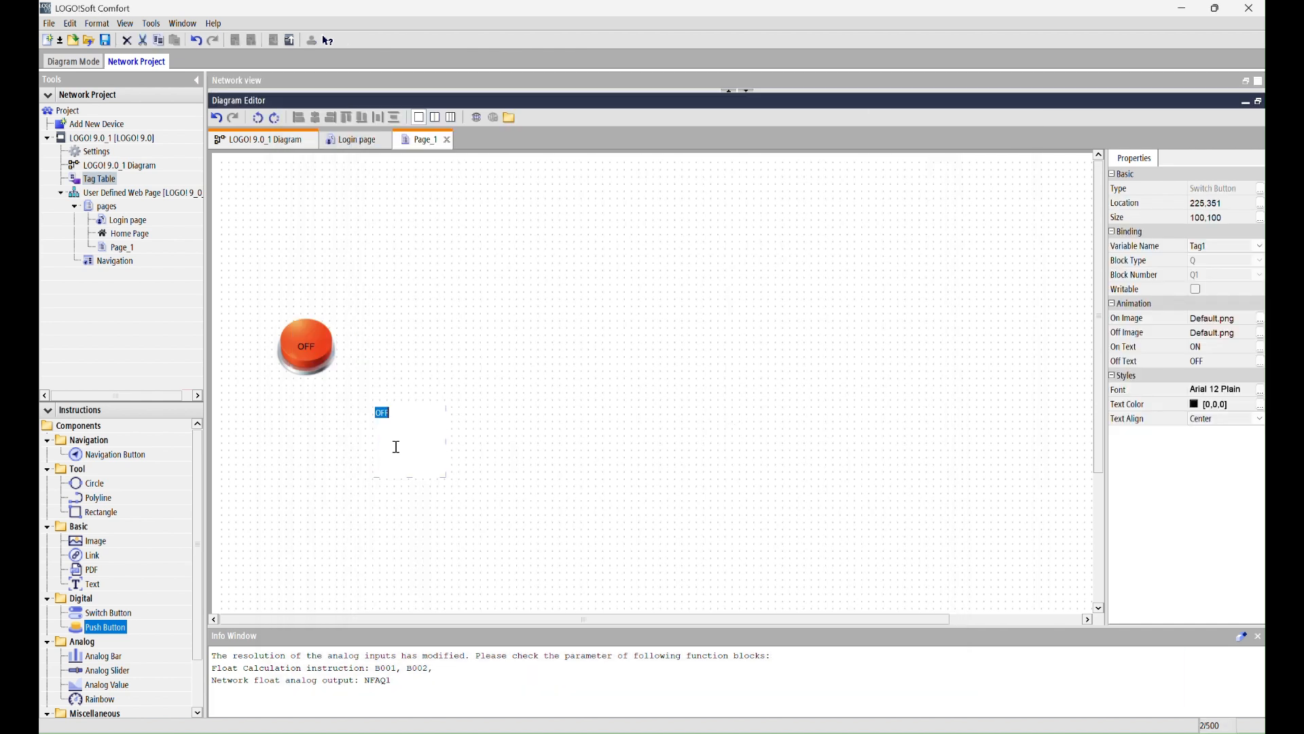
click(472, 467)
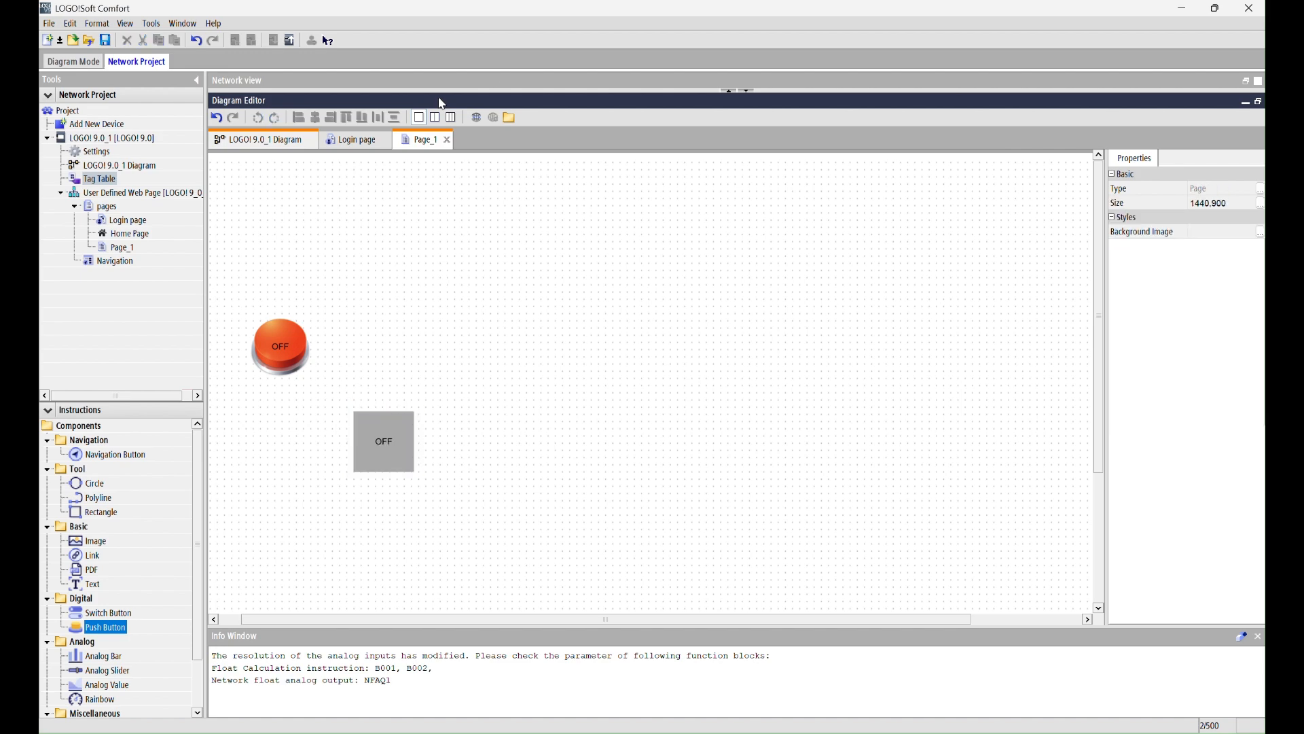
Step: Start the LOGO! 9.0_1 diagram simulation and launch the web simulation of Page_1
click(274, 141)
click(669, 119)
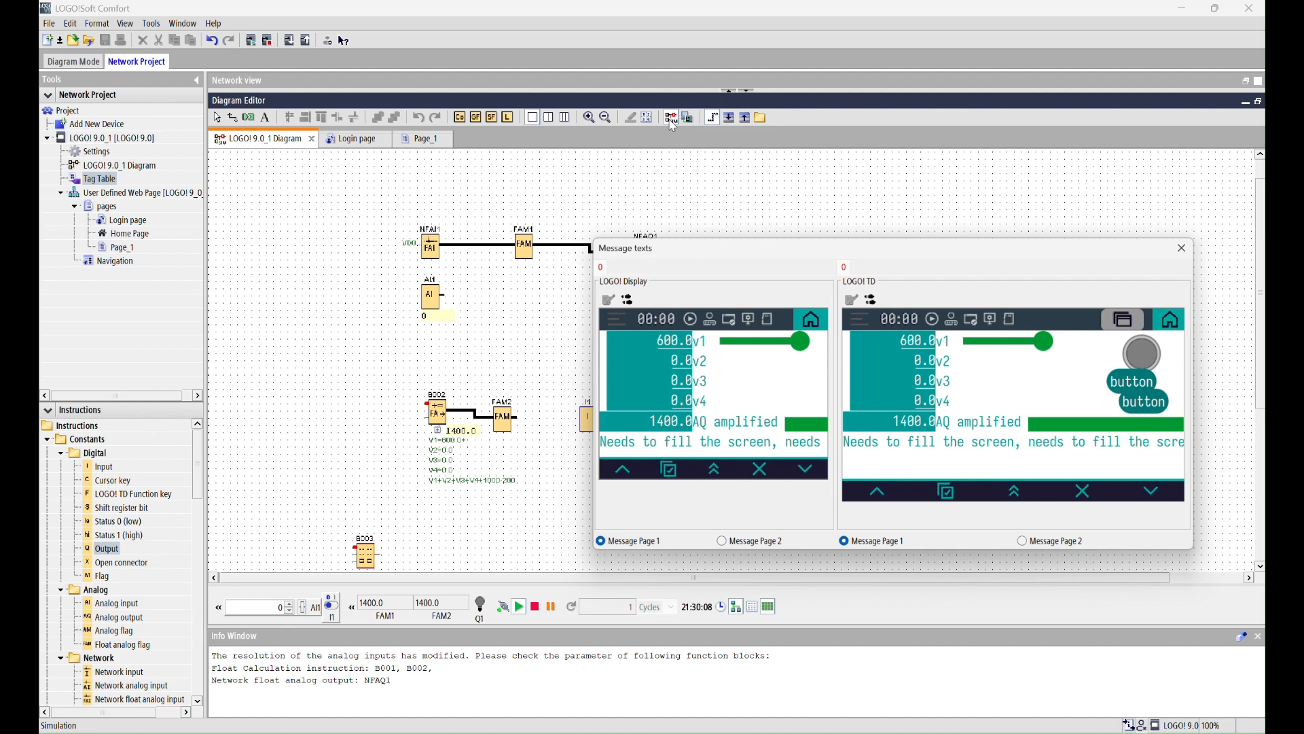
click(422, 140)
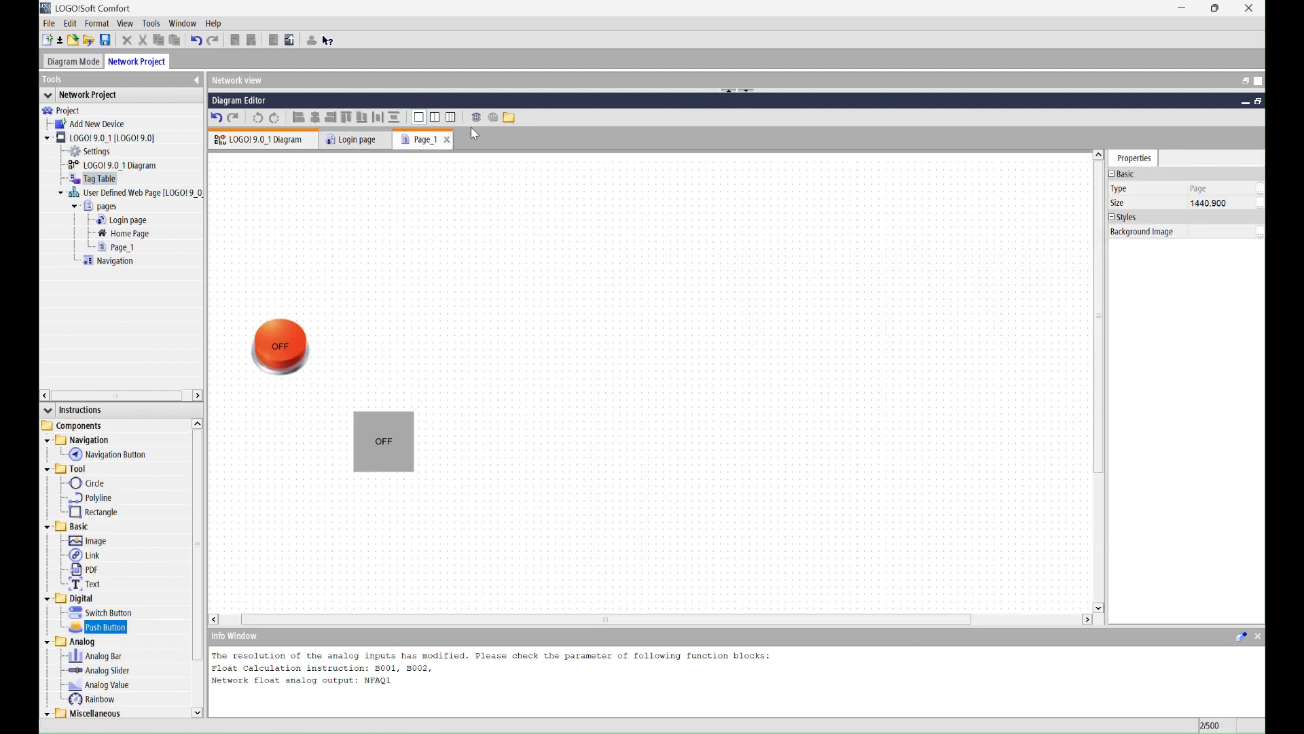
click(476, 122)
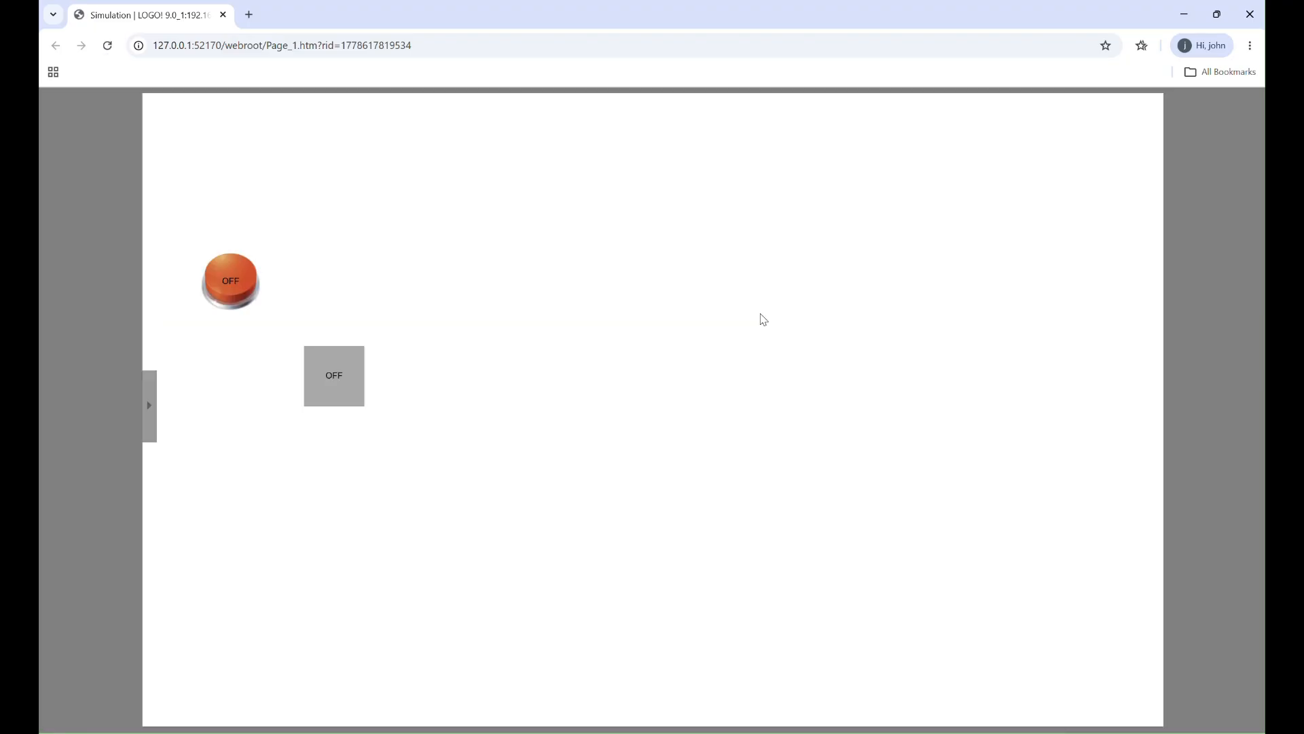
Step: Arrange the browser simulation and LOGO!Soft Comfort side by side, and switch input I1 on and off to test the web buttons
click(1216, 14)
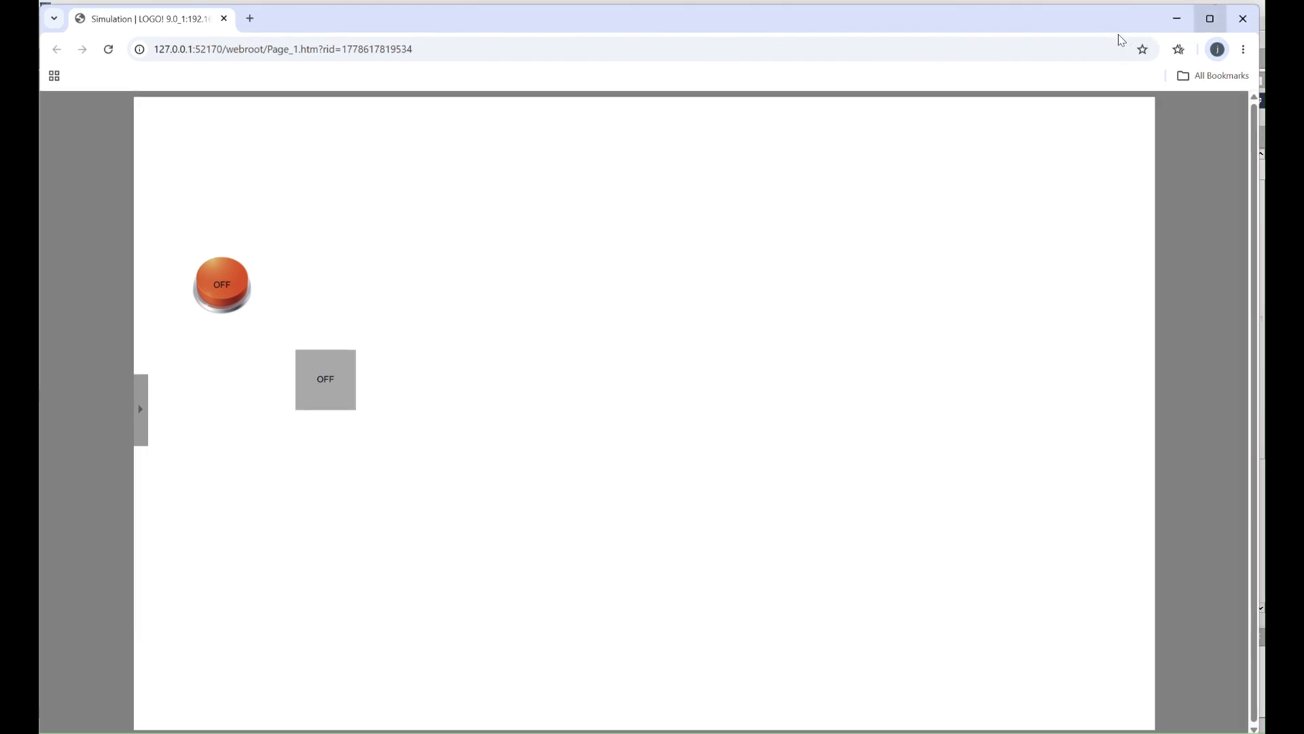
drag(1109, 23, 1265, 313)
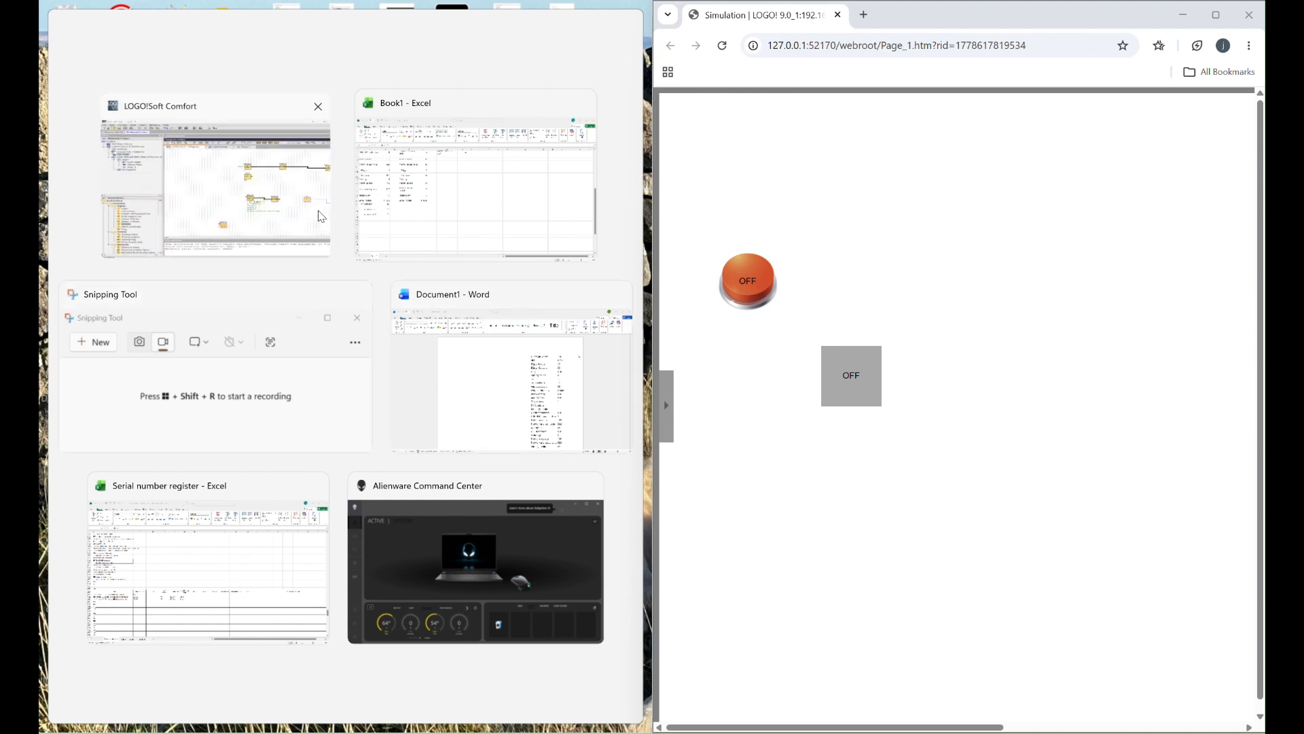
click(322, 217)
click(593, 451)
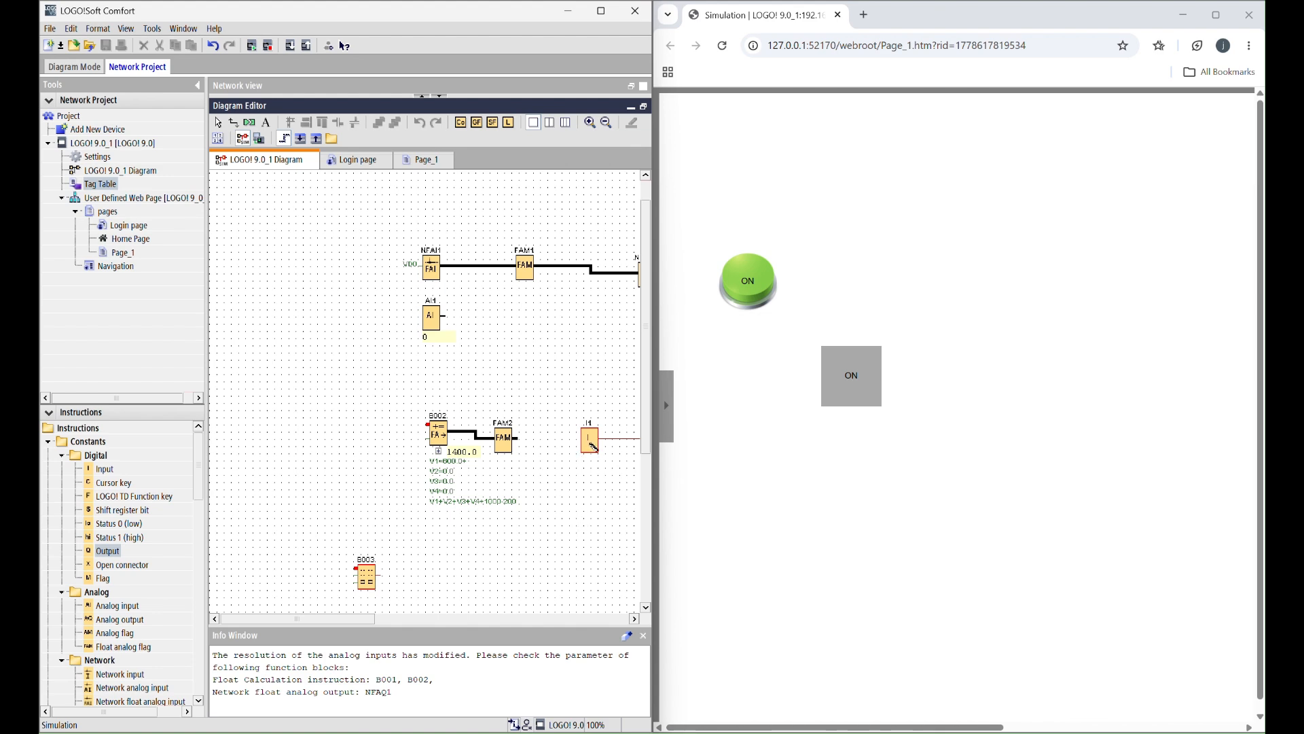
click(591, 443)
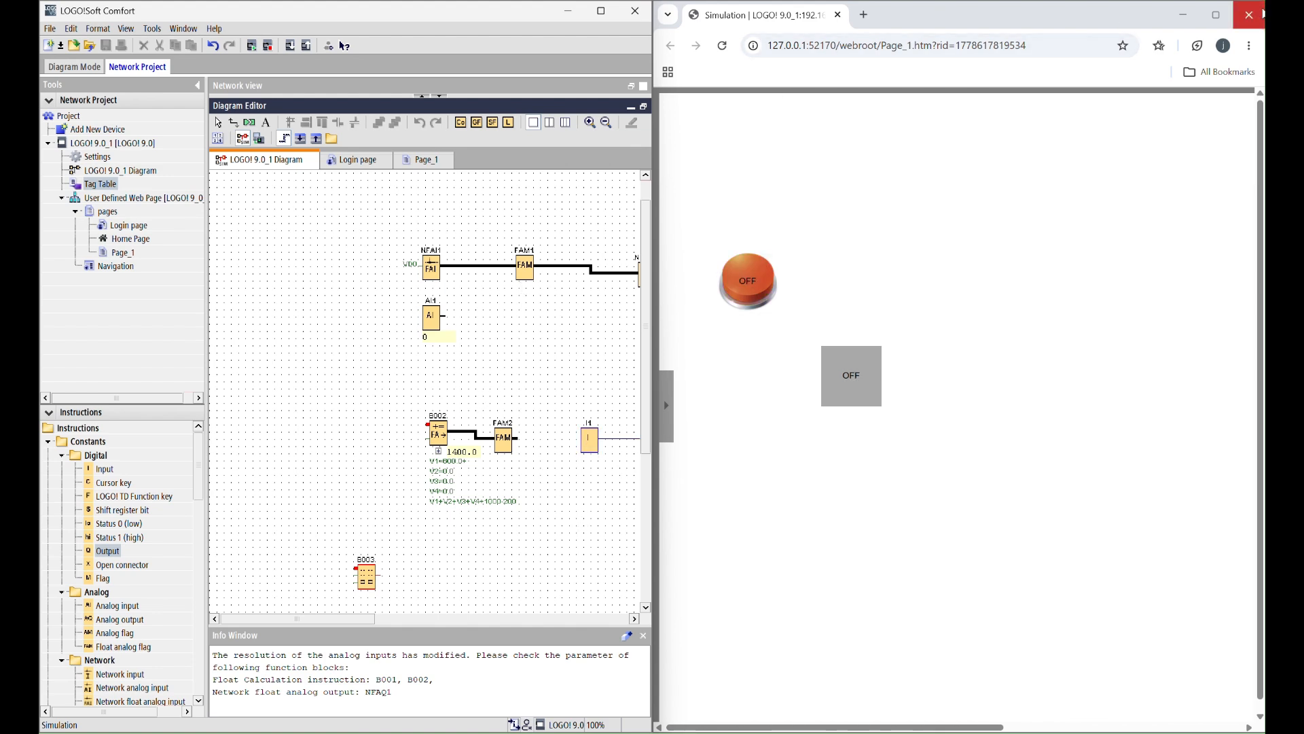
Step: Close the browser, stop the simulation, and return LOGO!Soft Comfort to full screen
click(1249, 14)
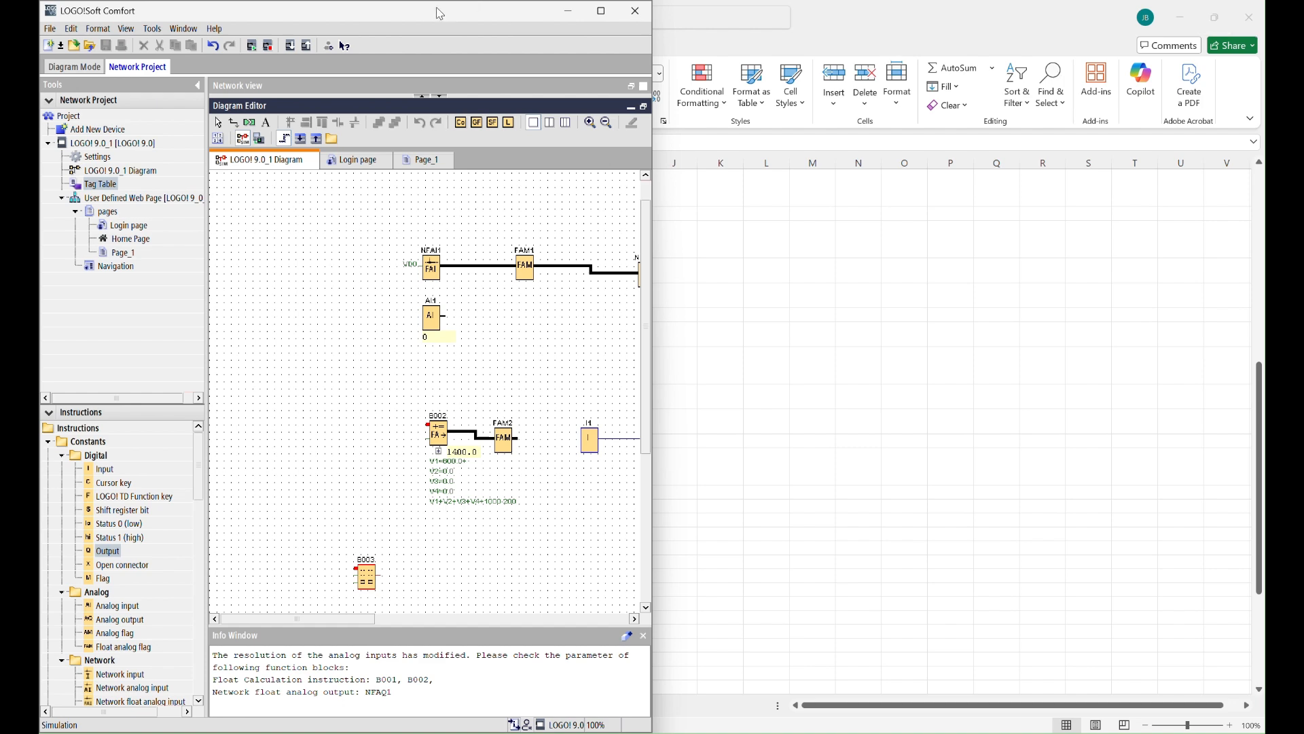
key(F3)
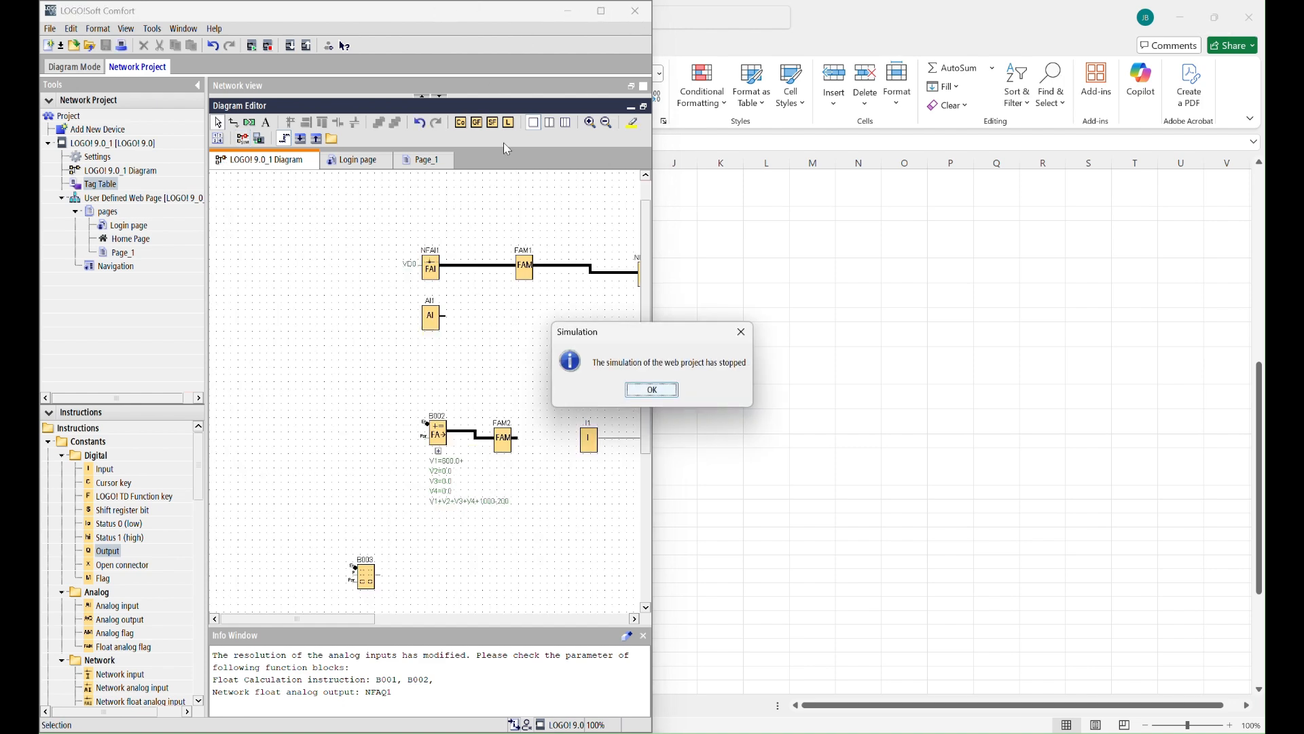
click(652, 389)
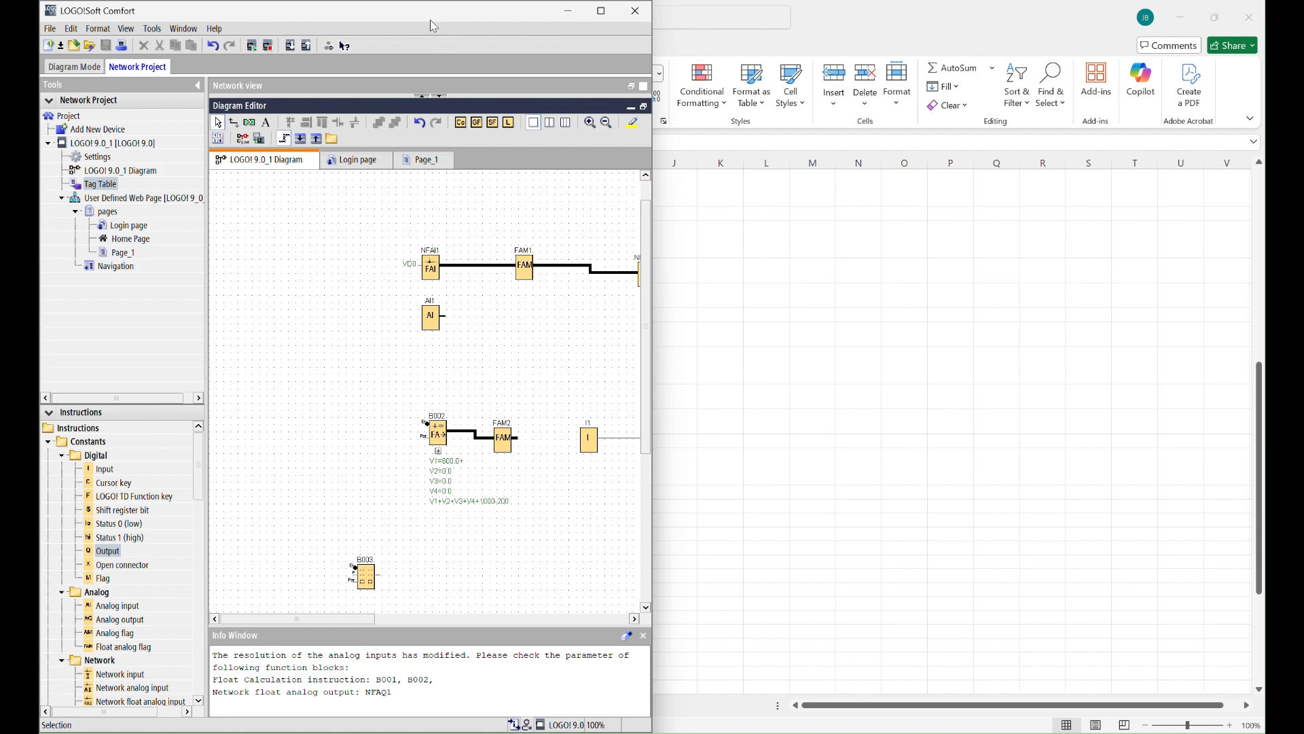
drag(430, 19, 498, 87)
click(630, 83)
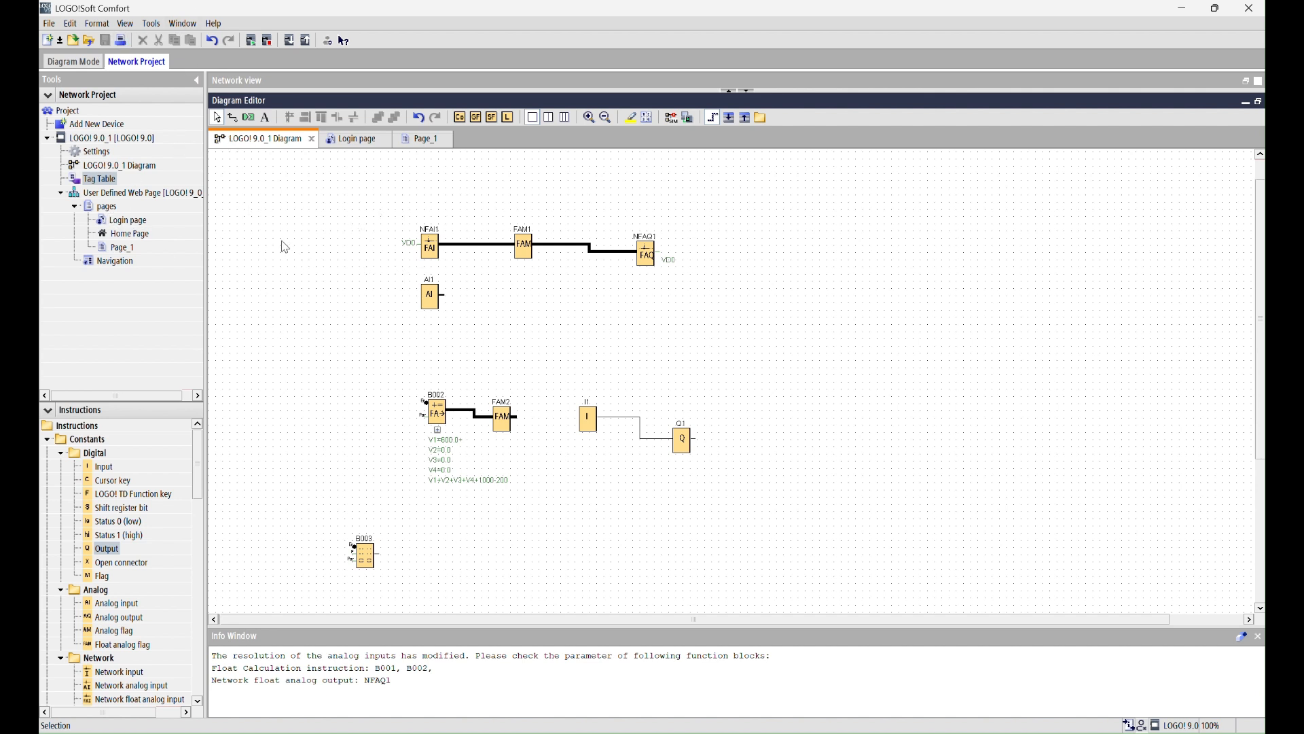
Step: Open the project properties and examine the device settings for trust CA, email, access control and security template
click(48, 23)
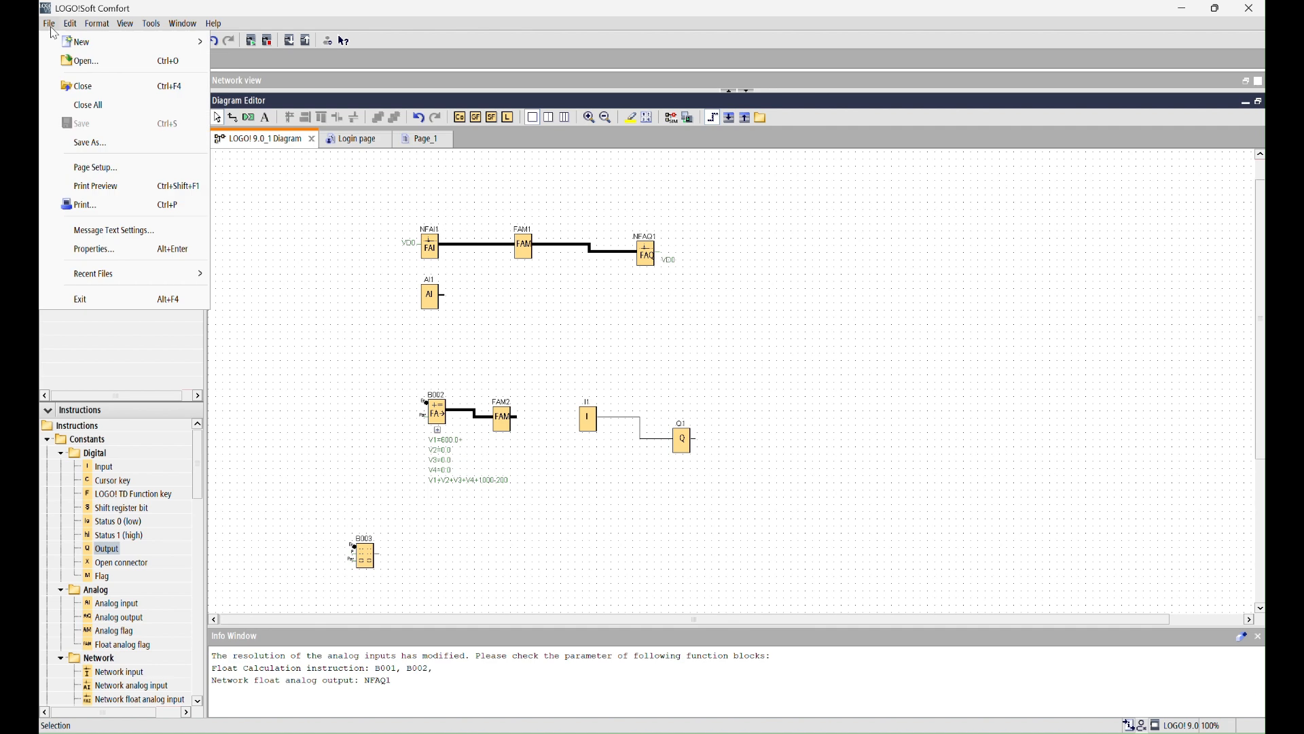
click(105, 250)
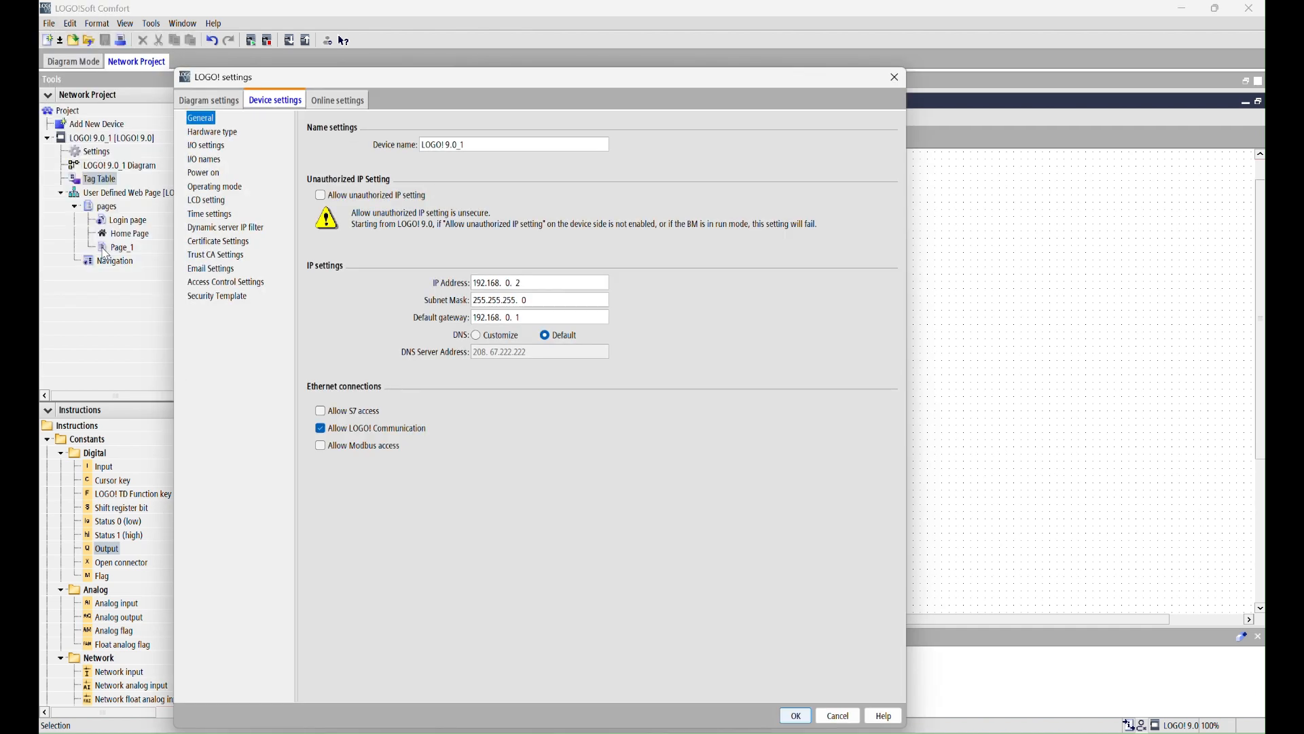
click(207, 102)
click(269, 102)
click(246, 288)
click(225, 272)
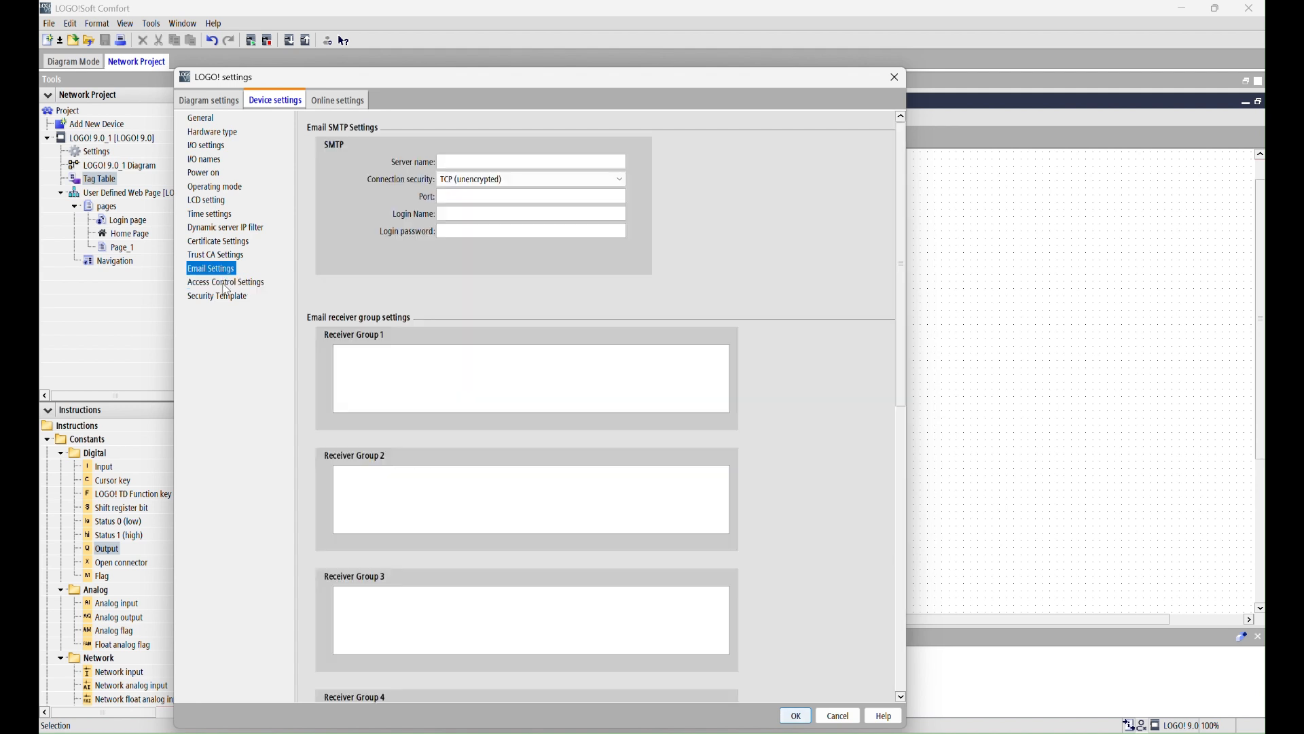
click(227, 284)
click(227, 299)
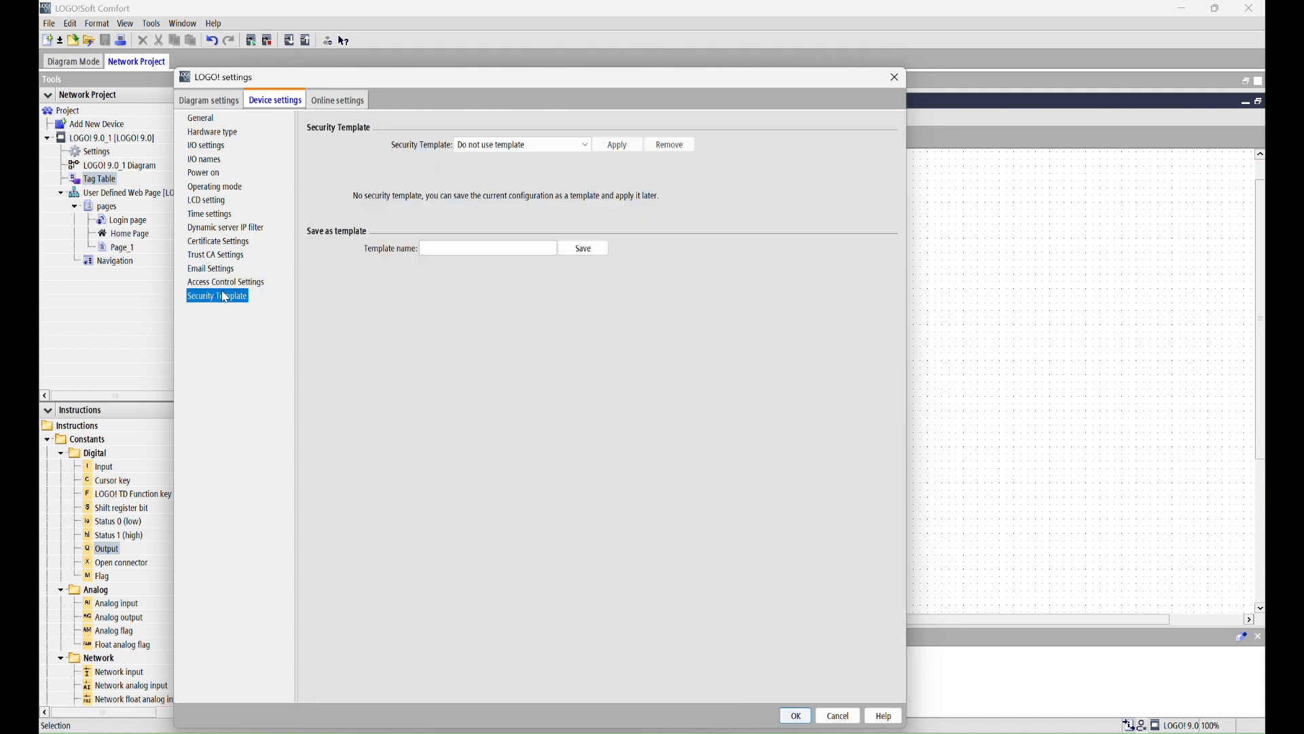
click(223, 284)
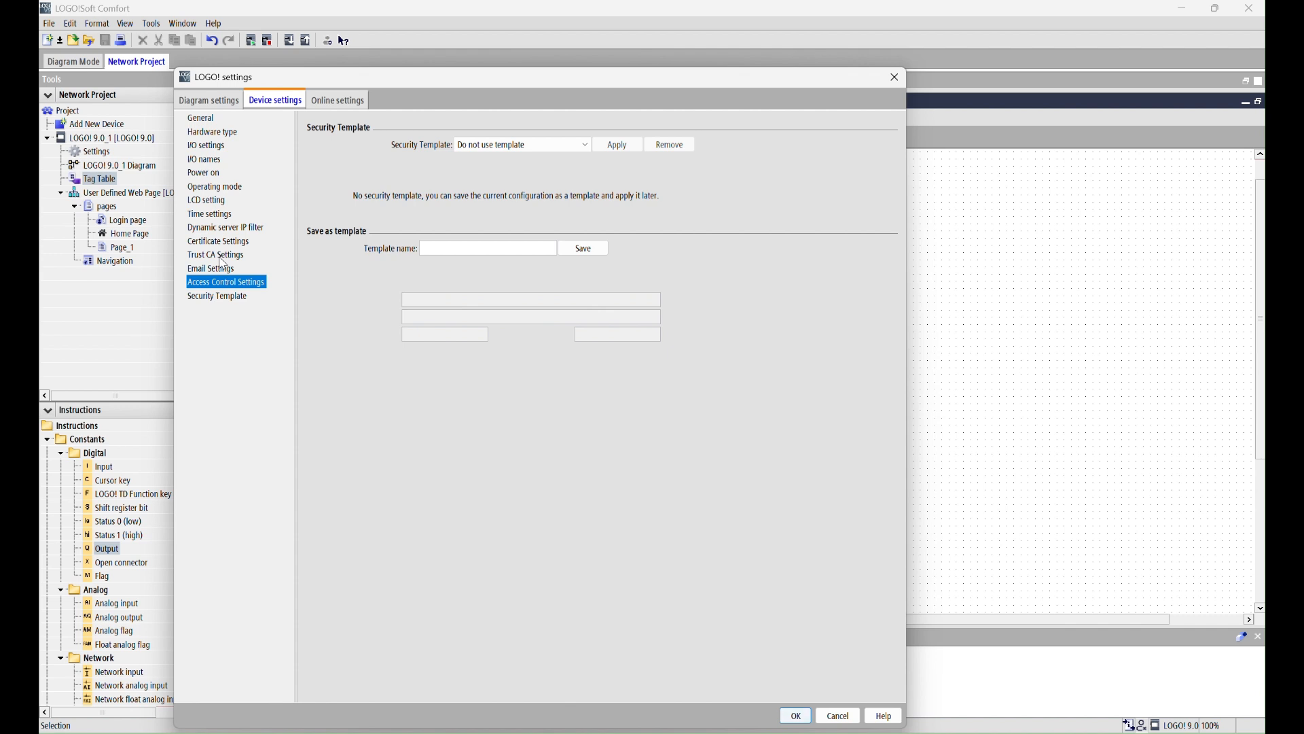
click(223, 256)
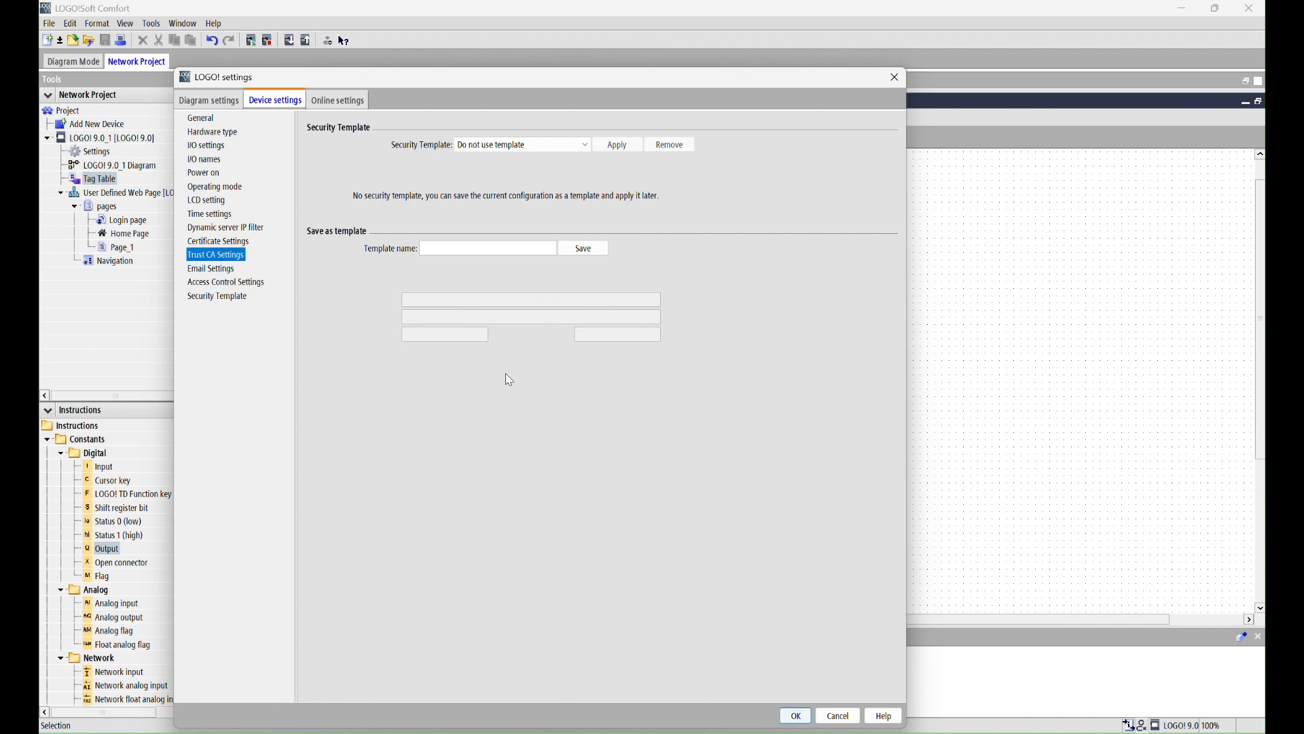
click(205, 269)
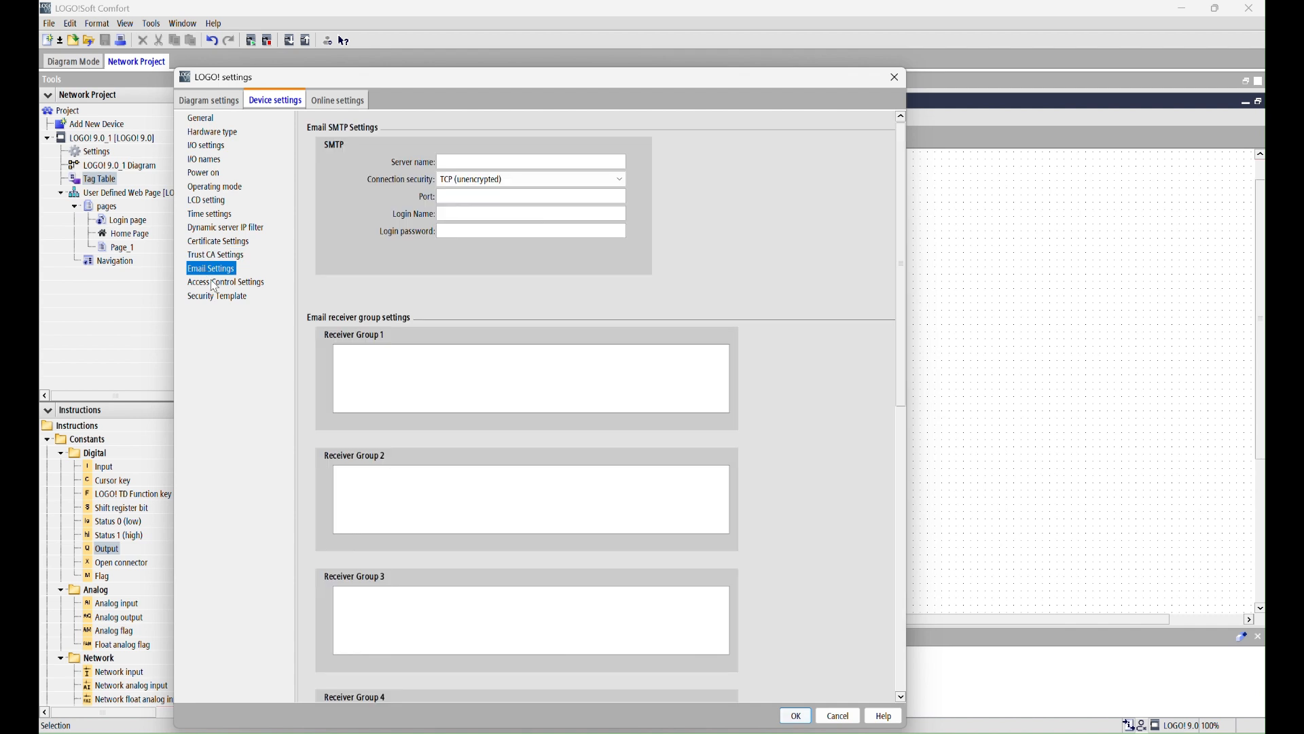
click(215, 283)
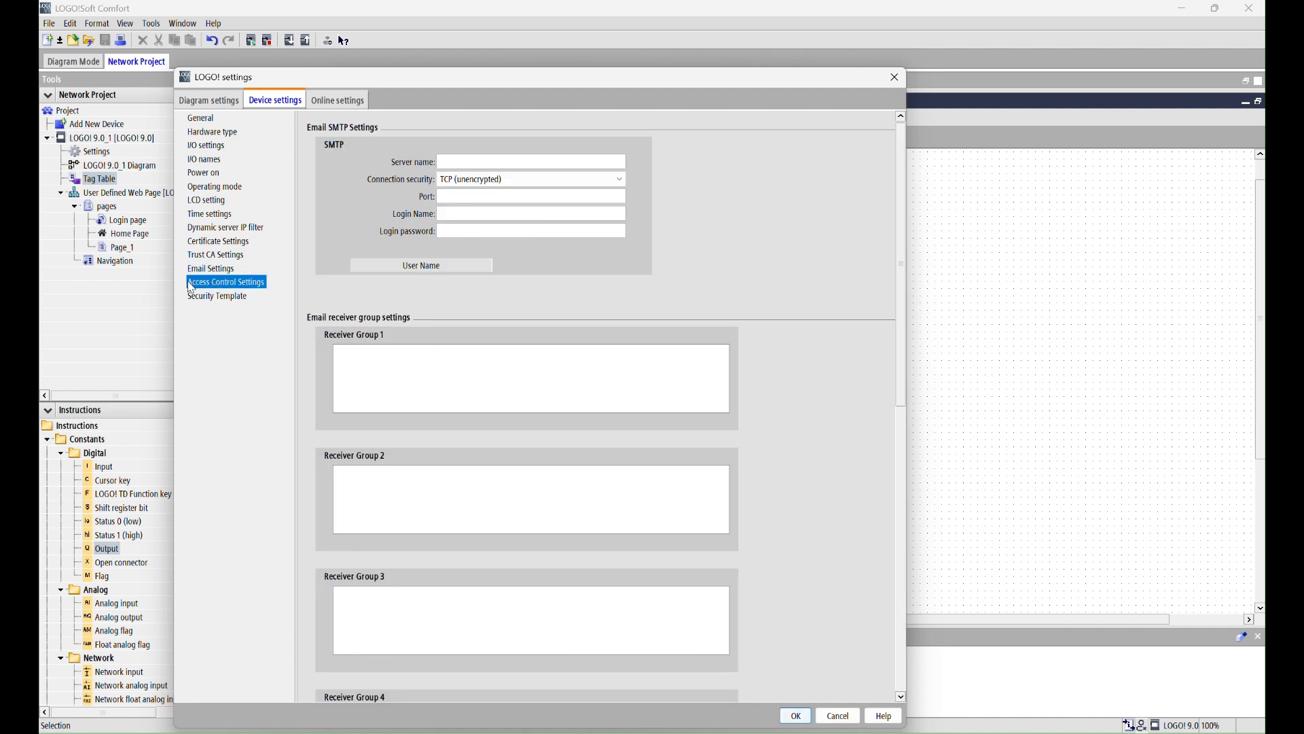
Step: Examine the Modbus address space and cloud data transfer settings in the diagram settings
click(183, 100)
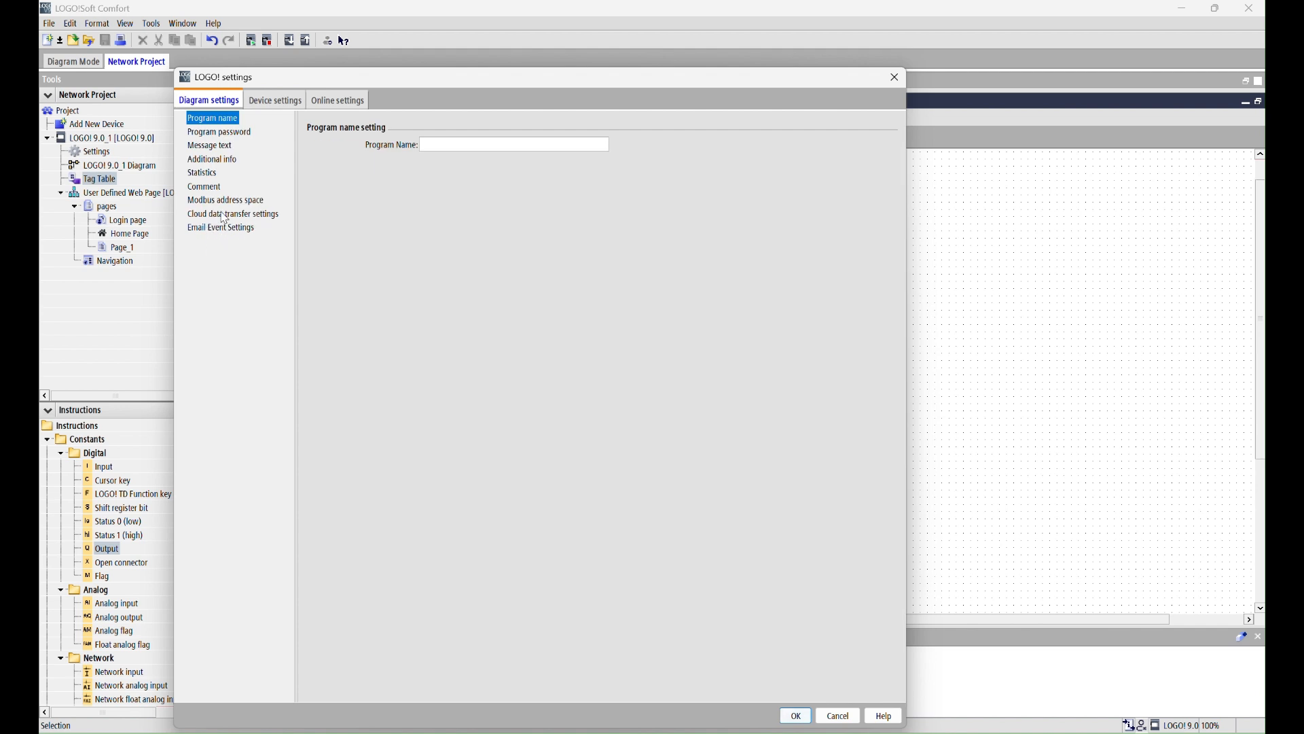
click(217, 201)
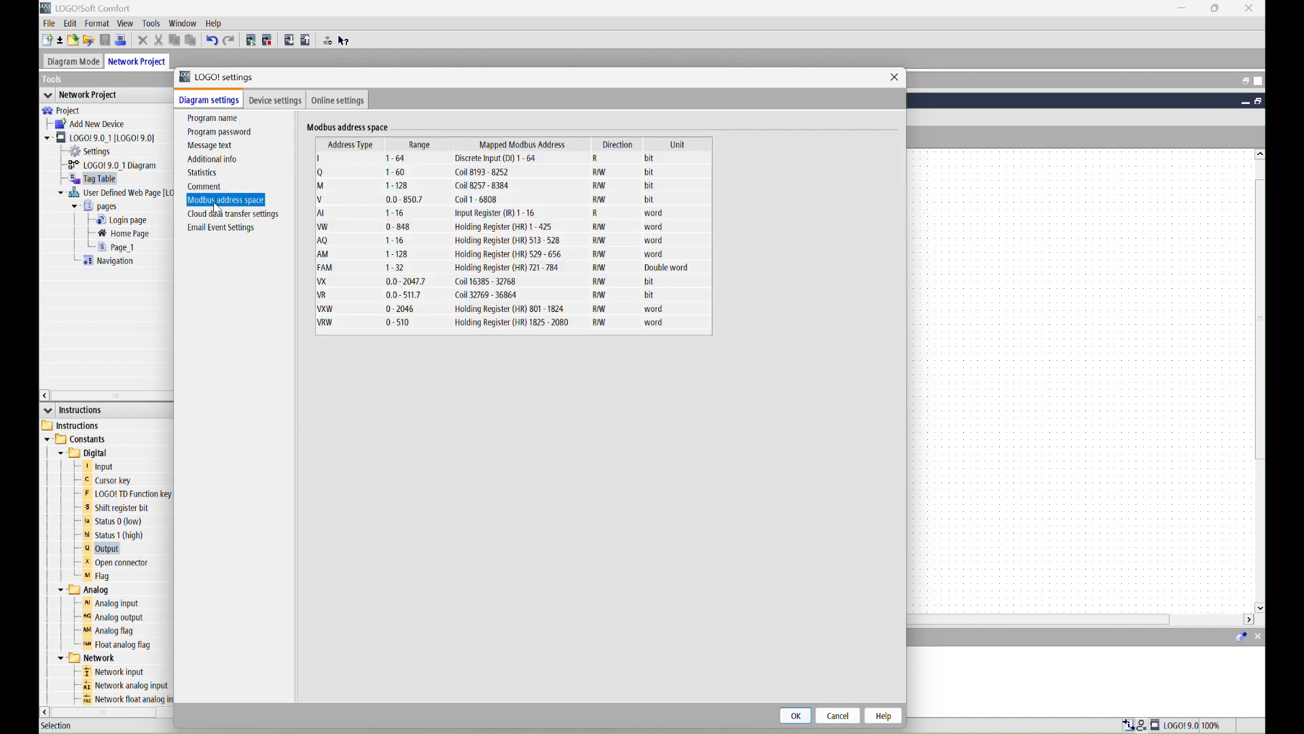
click(220, 216)
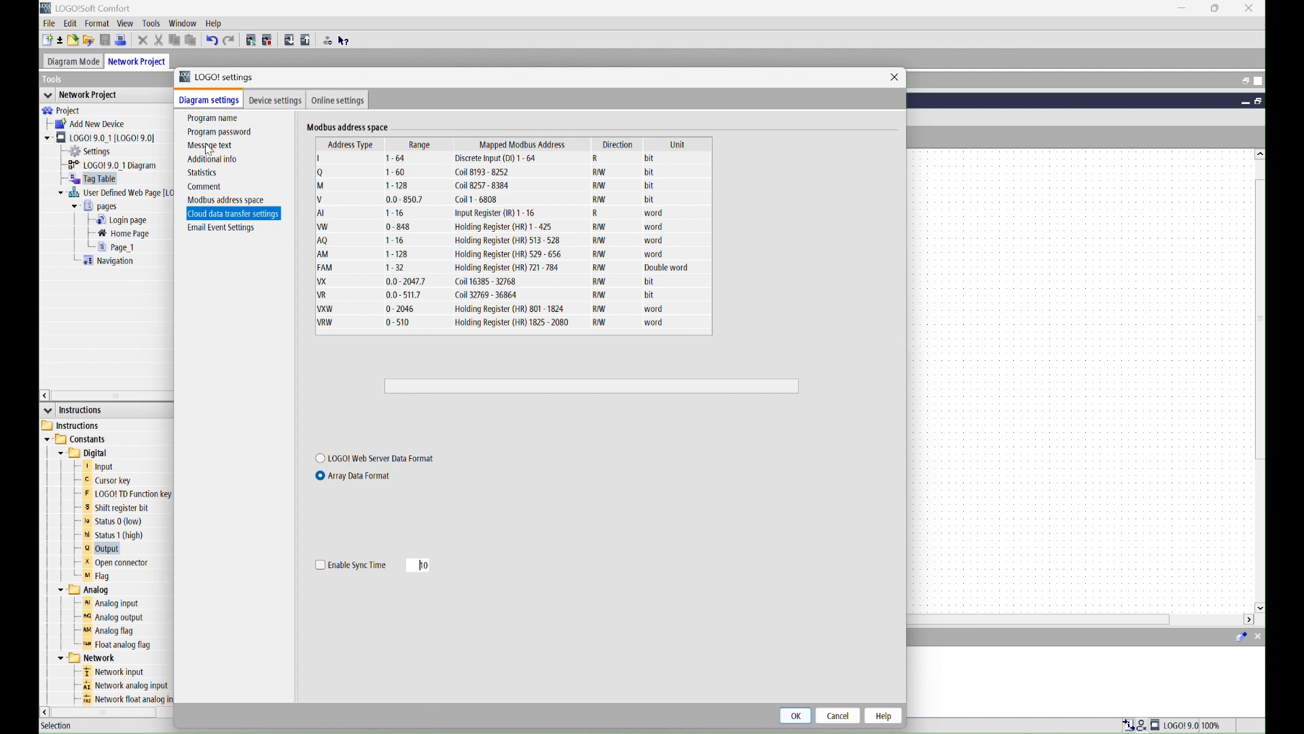
Step: Examine the program name and the online connection settings, and close the settings dialog without applying anything
click(211, 120)
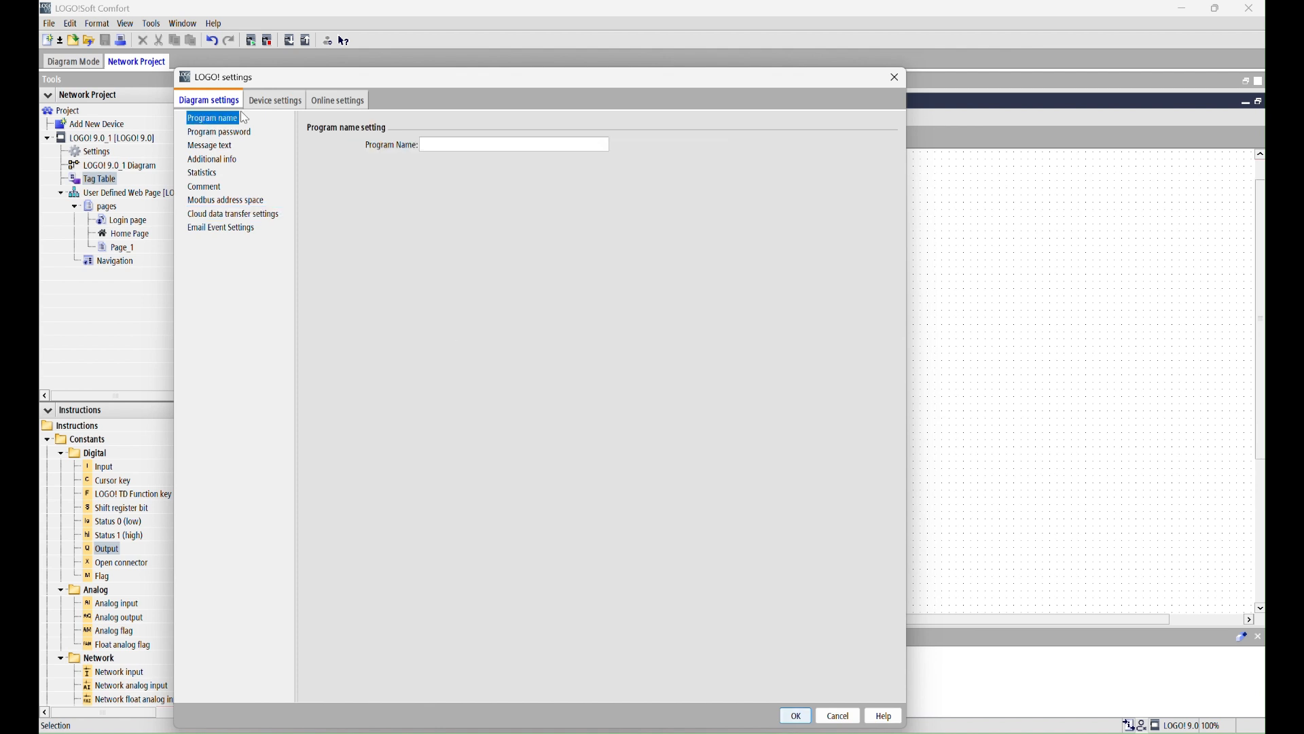
click(339, 103)
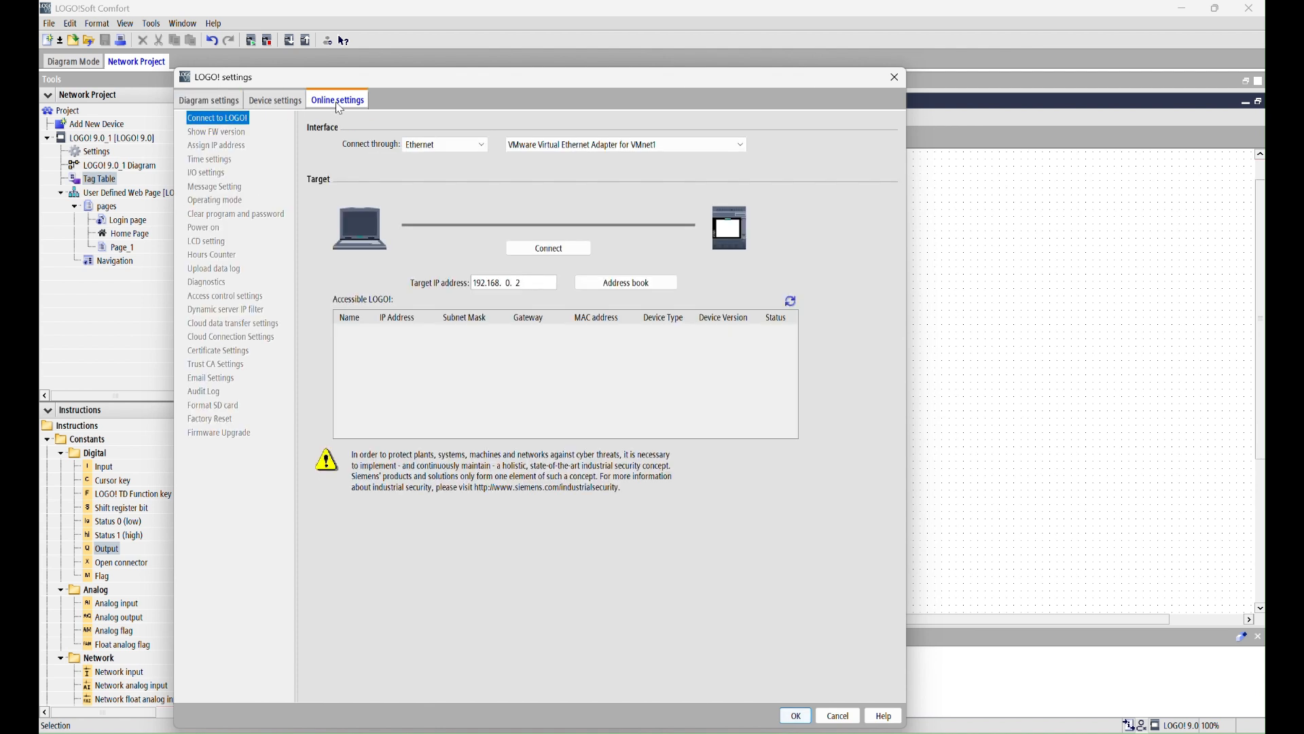
click(844, 717)
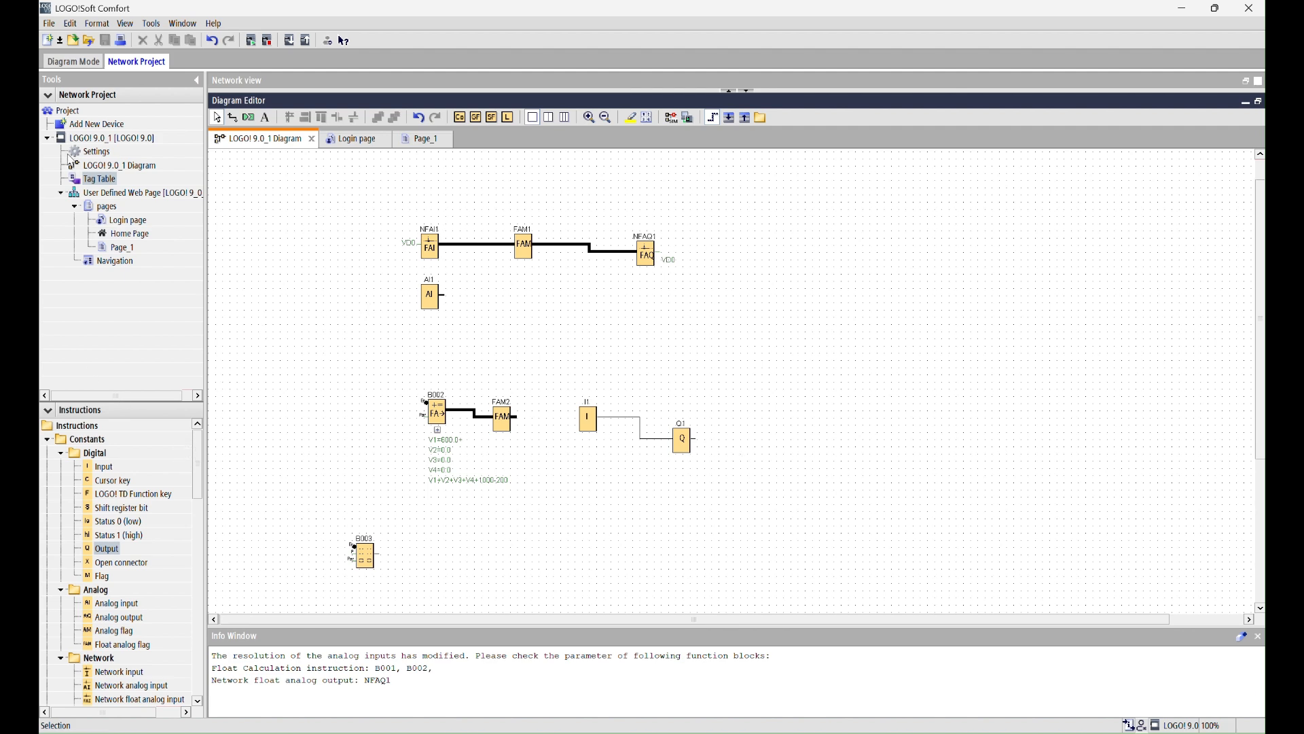
Step: Collapse the Network Project tree and look through the full list of instructions
click(47, 95)
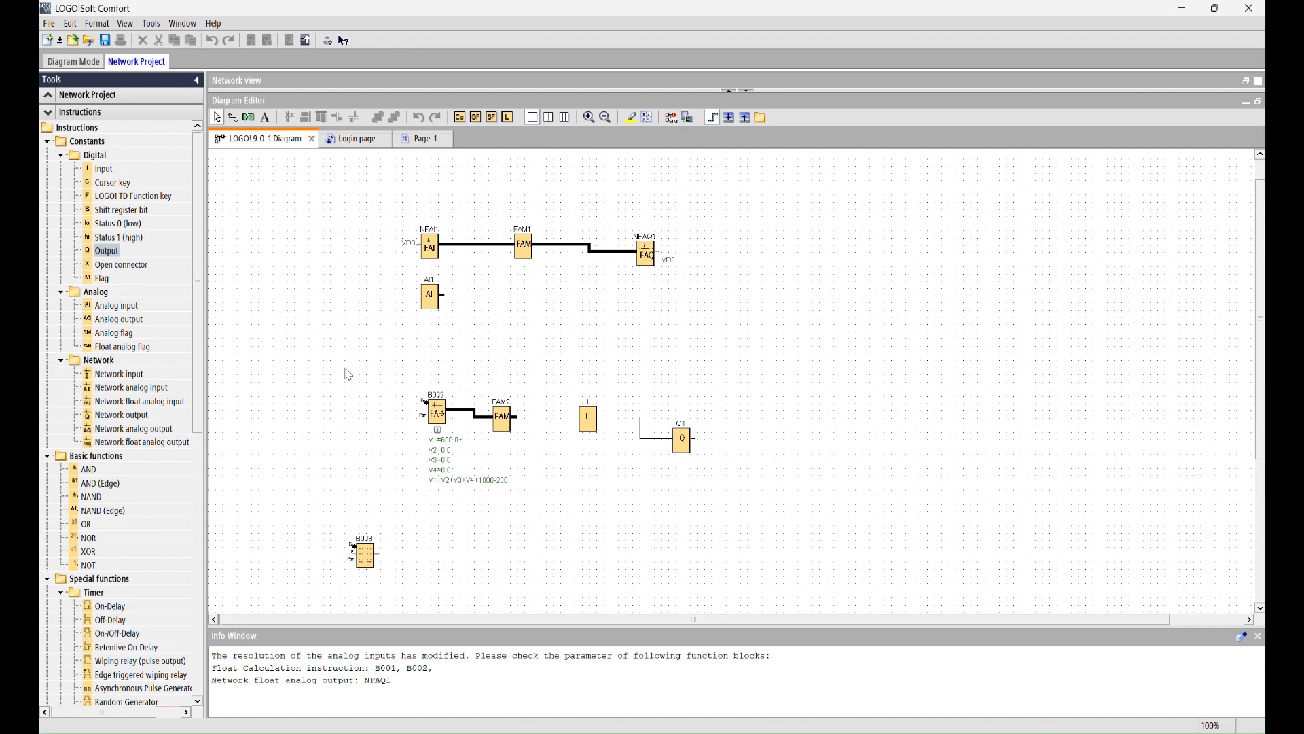
scroll(197, 389, down, 8)
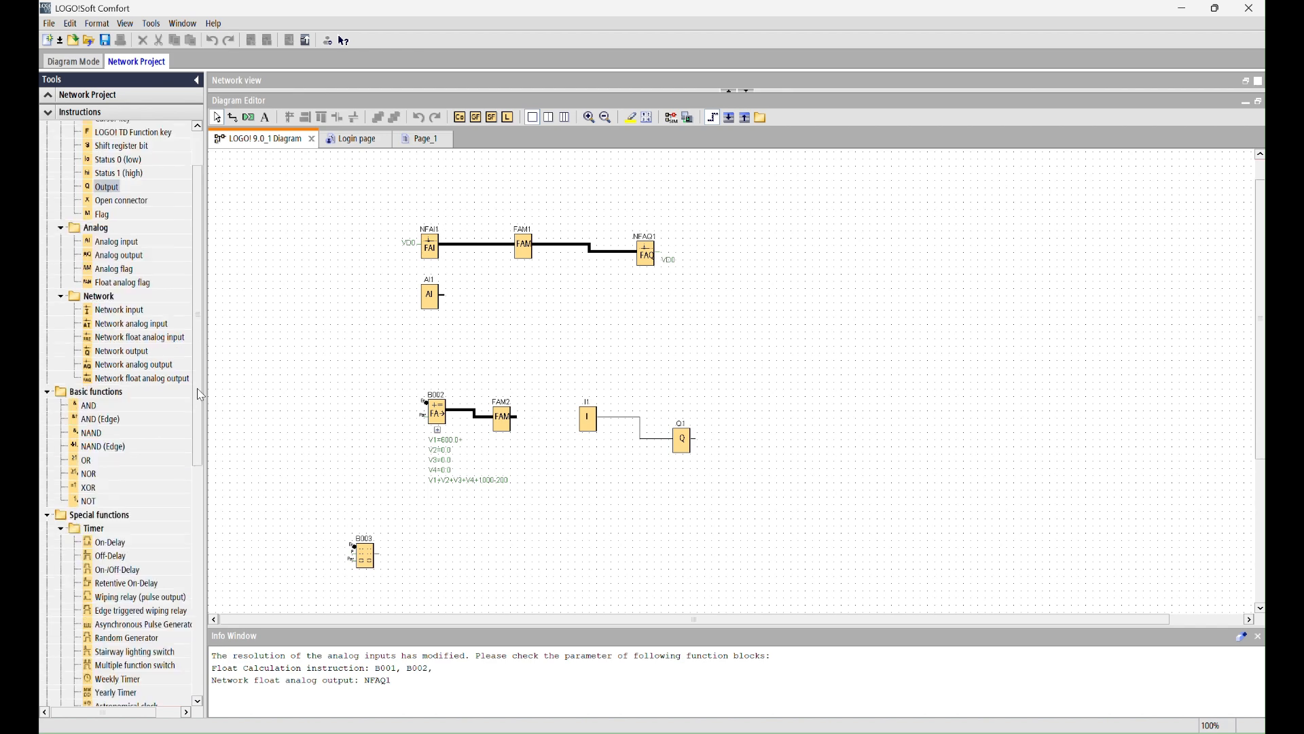
scroll(207, 511, down, 4)
scroll(192, 349, up, 1)
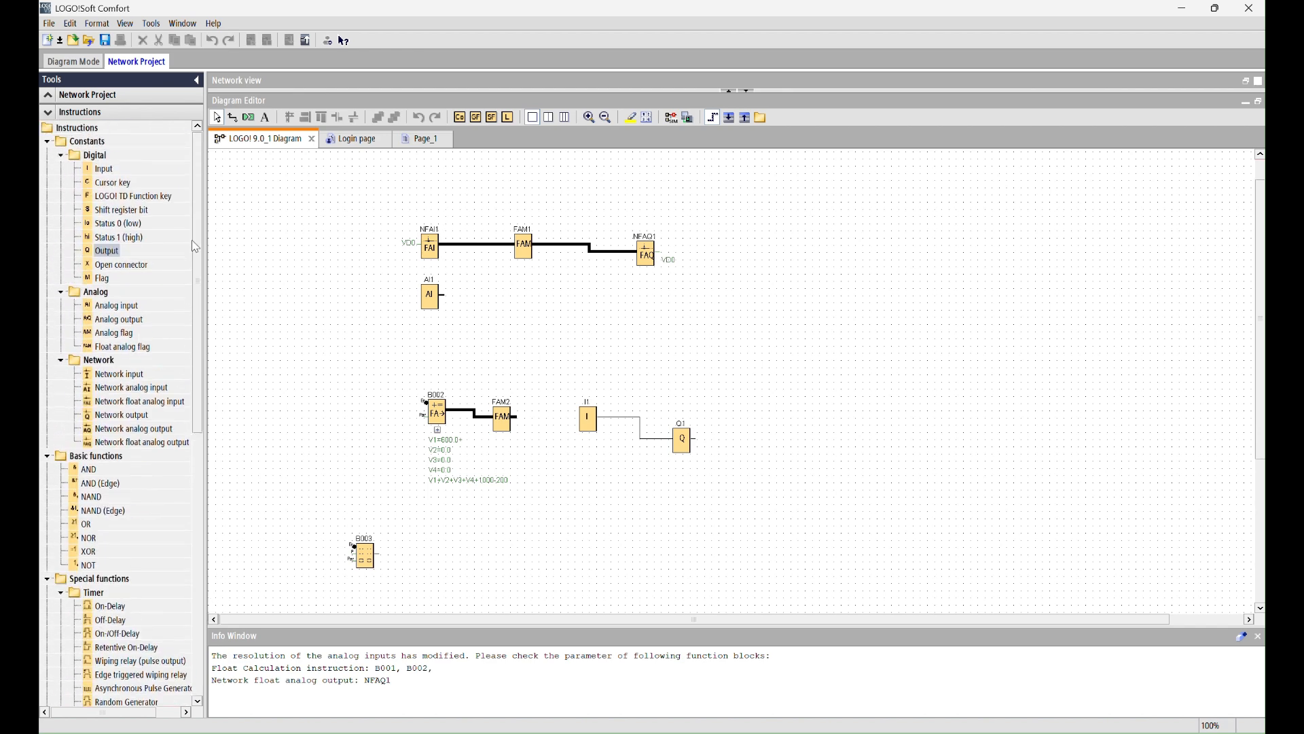